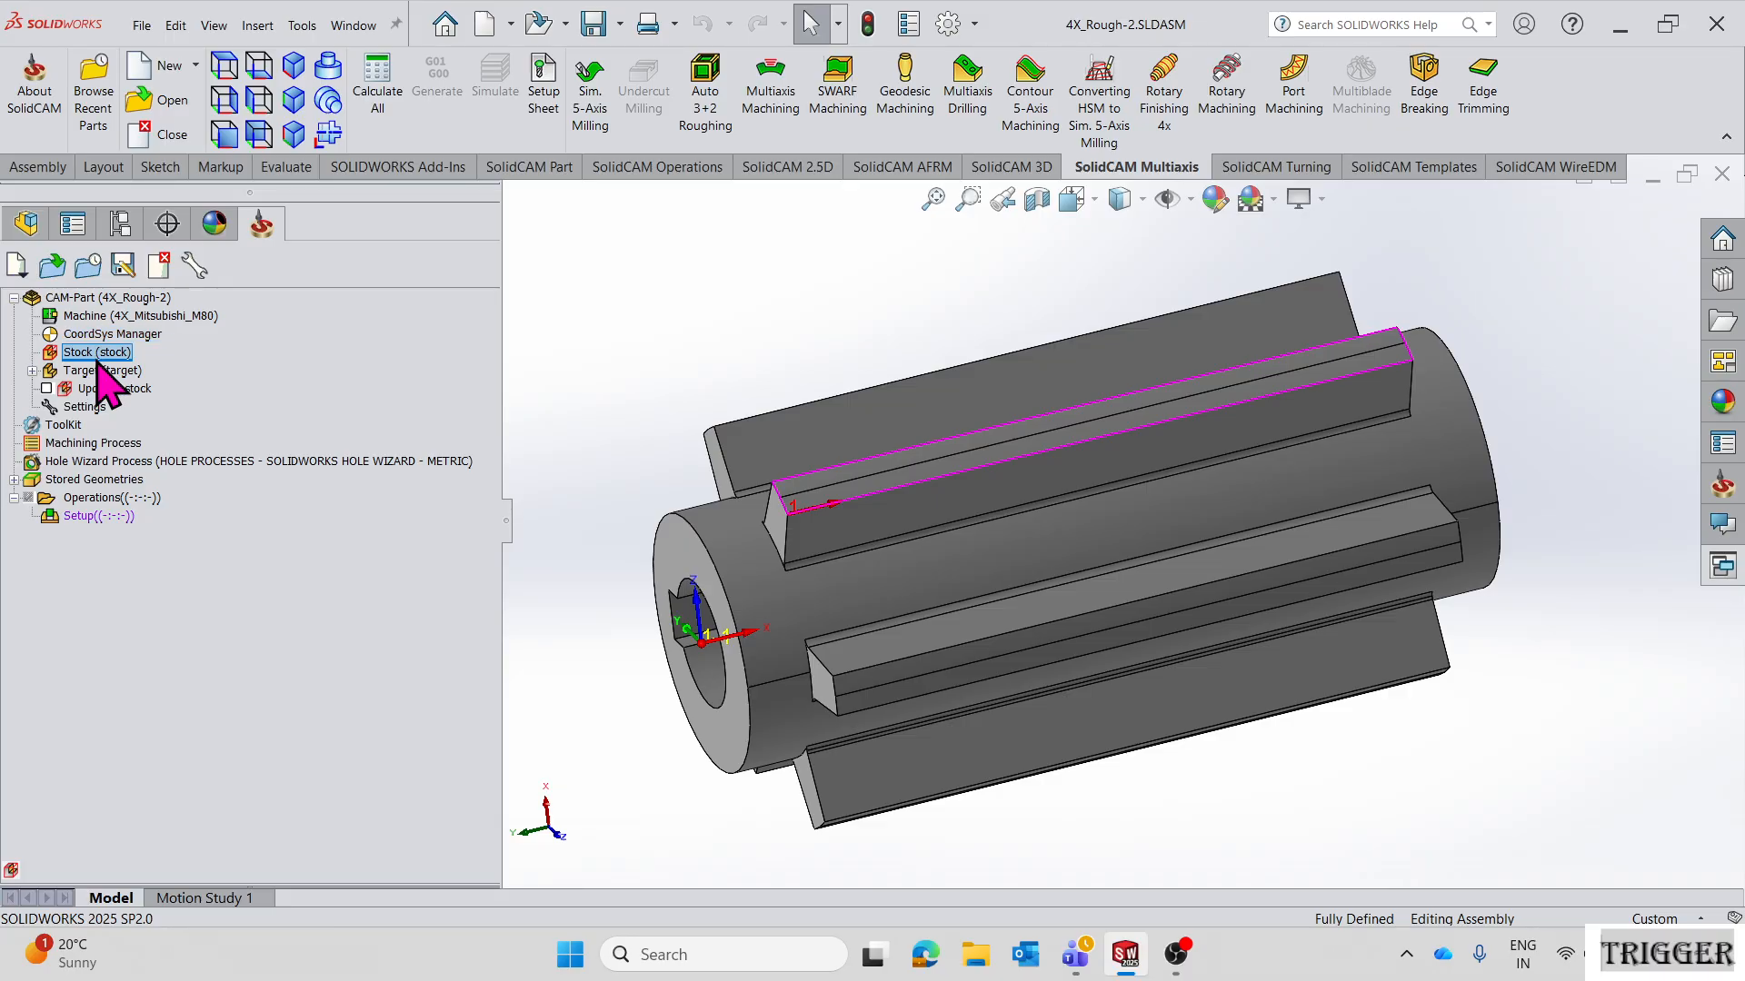
# - Display the updated stock around the part to inspect it, then hide it again
pyautogui.click(89, 391)
pyautogui.click(47, 389)
pyautogui.scroll(2, 840, 509)
pyautogui.moveTo(838, 512); pyautogui.dragTo(1157, 518, button='middle')
pyautogui.scroll(-3, 1169, 523)
pyautogui.scroll(3, 1157, 518)
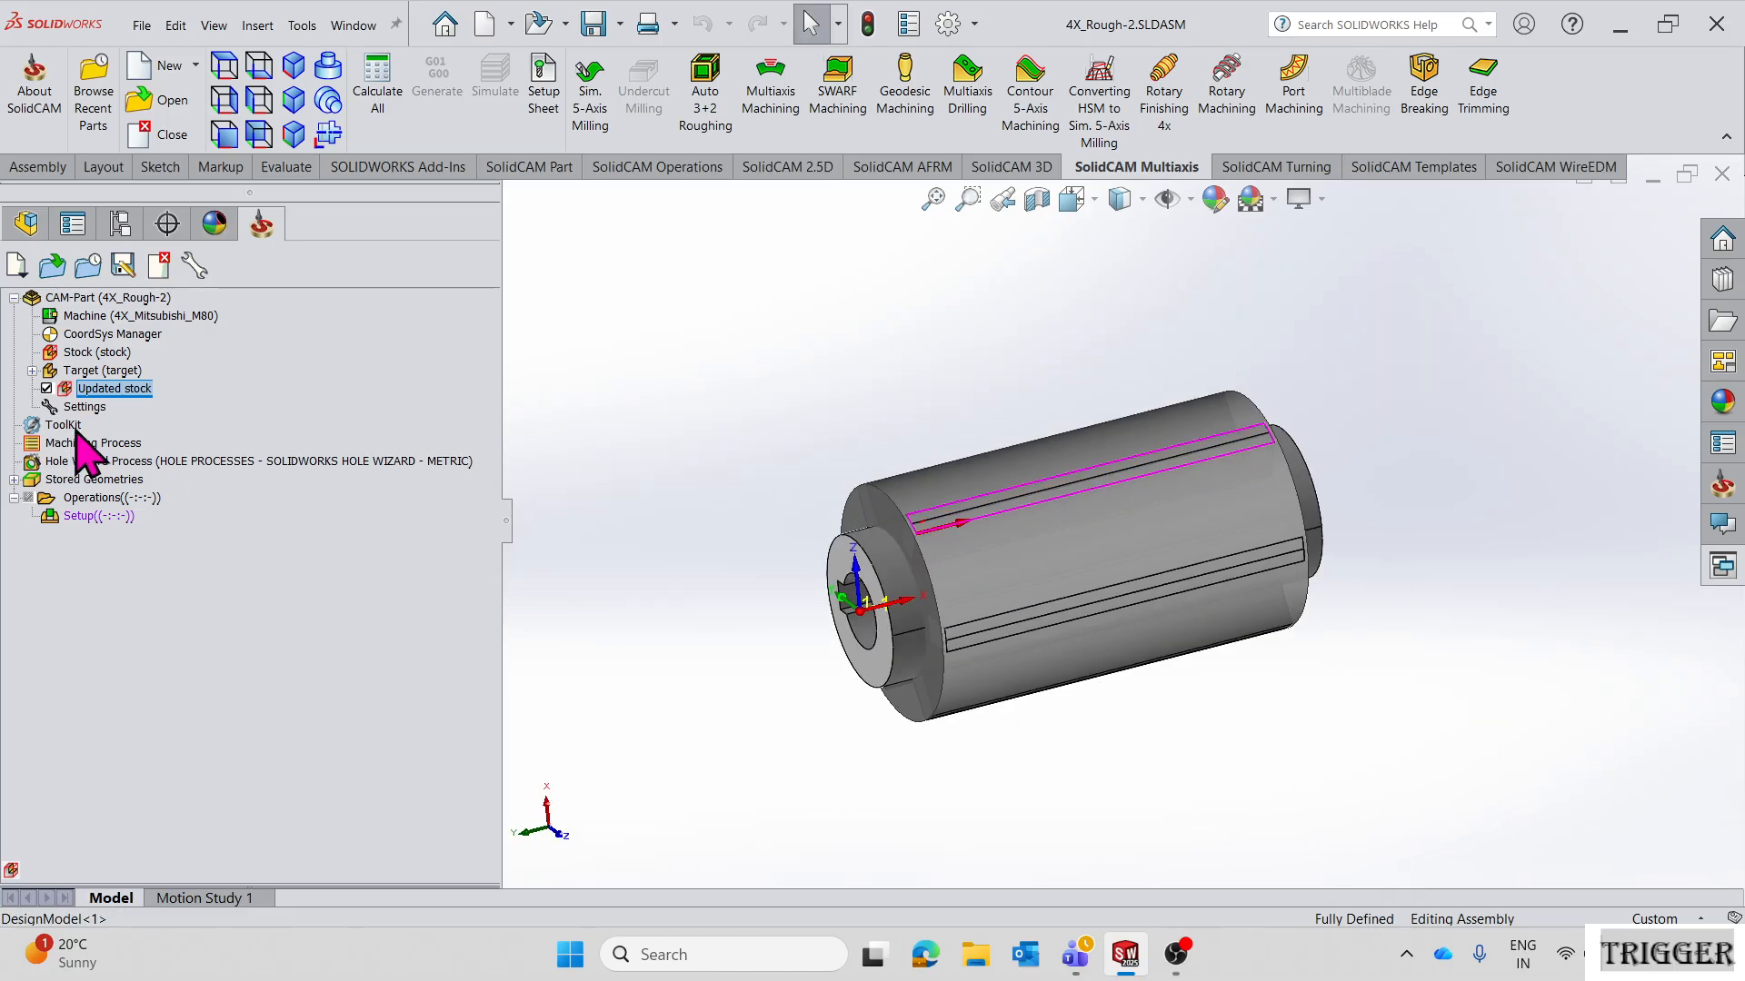
pyautogui.click(48, 390)
# - Examine how the part is mounted on the rotary table in the machine setup preview, and exit without changes
pyautogui.rightClick(95, 516)
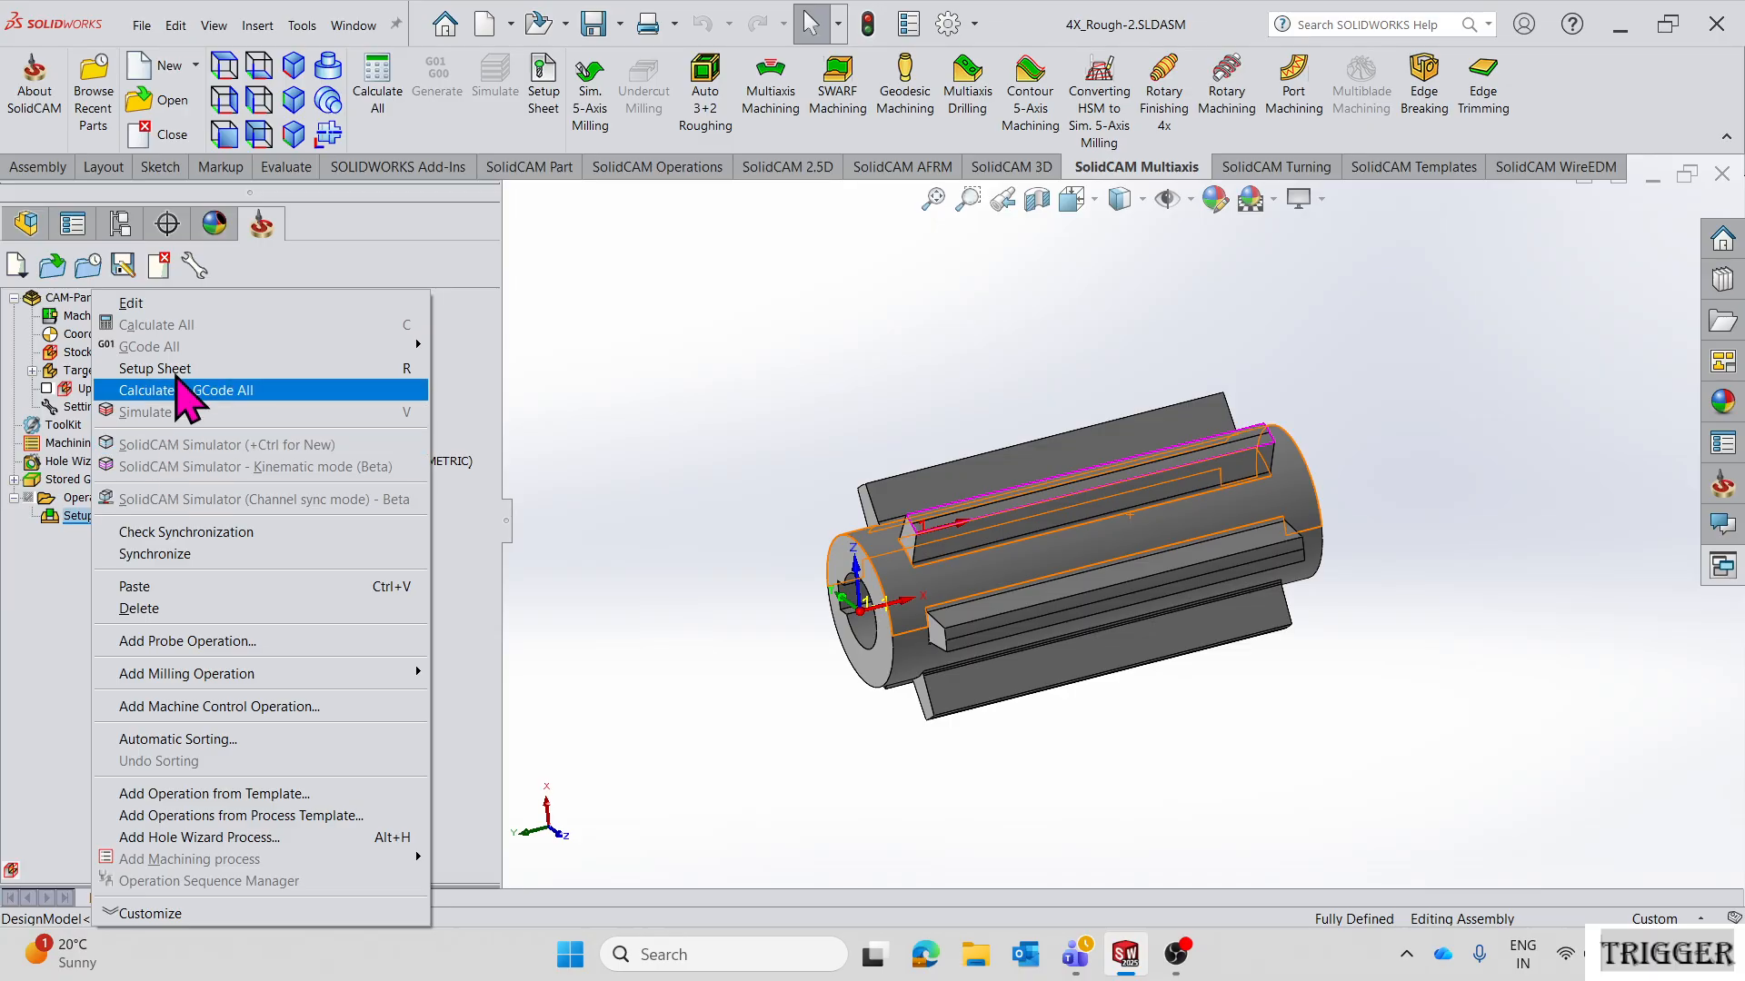
pyautogui.click(175, 306)
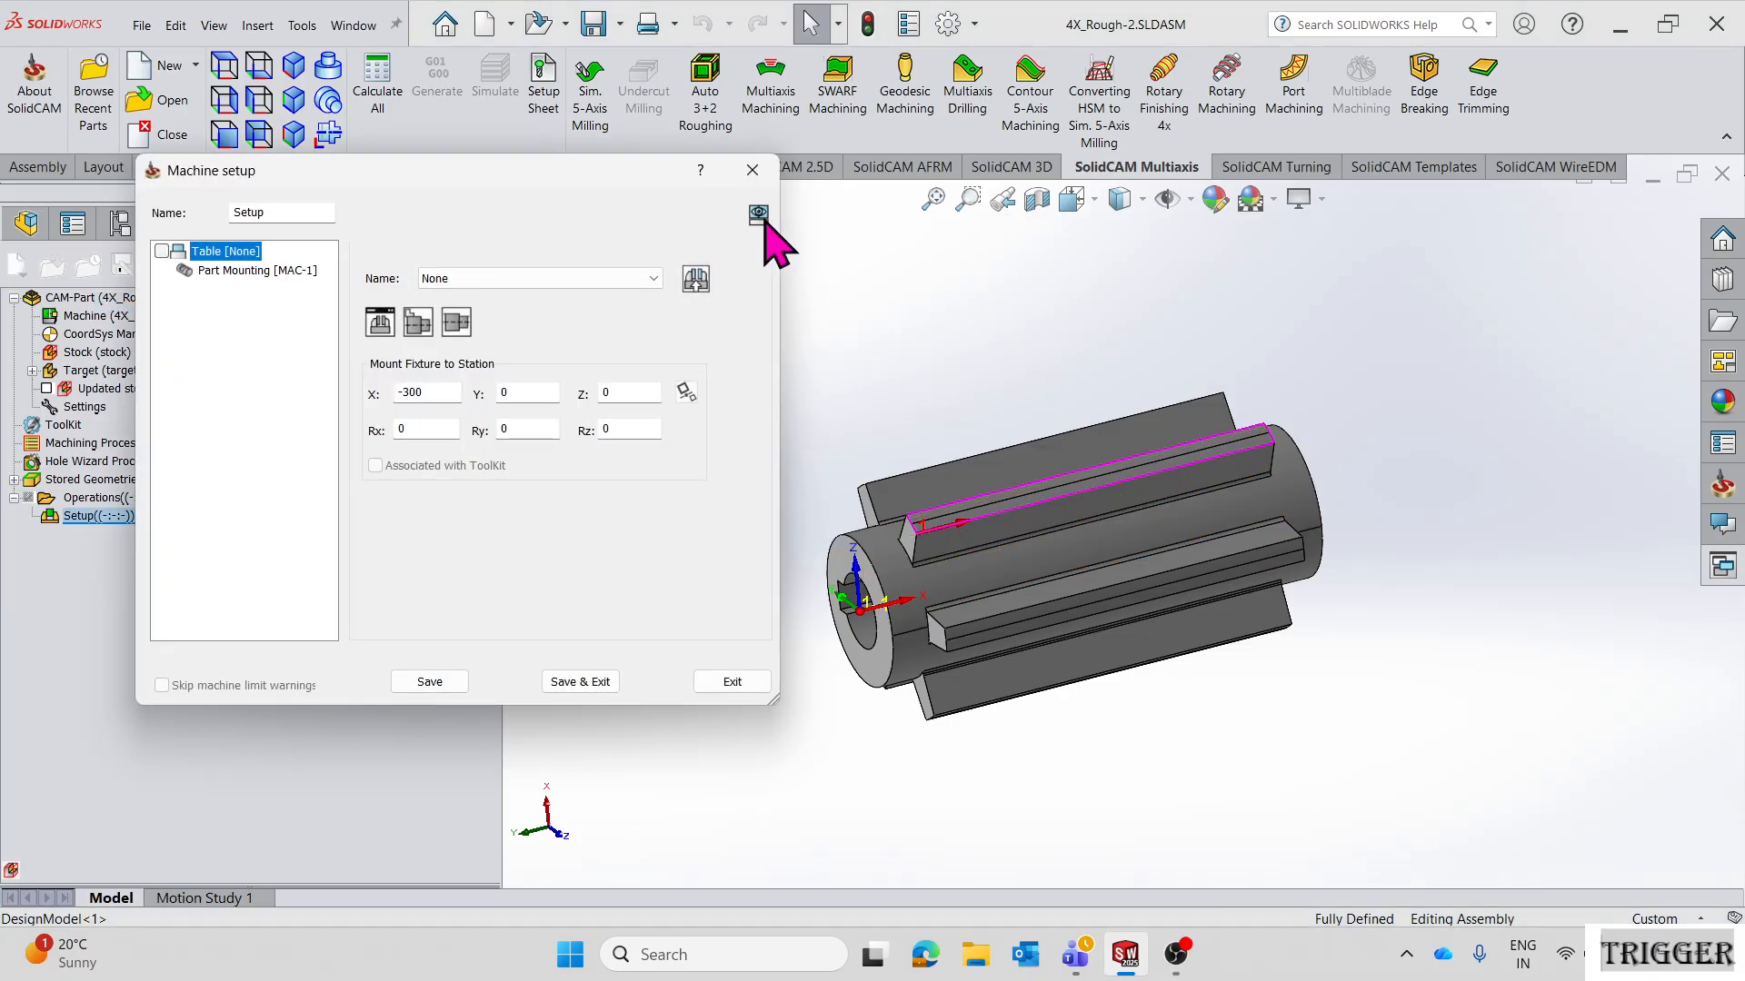
pyautogui.scroll(-6, 1141, 494)
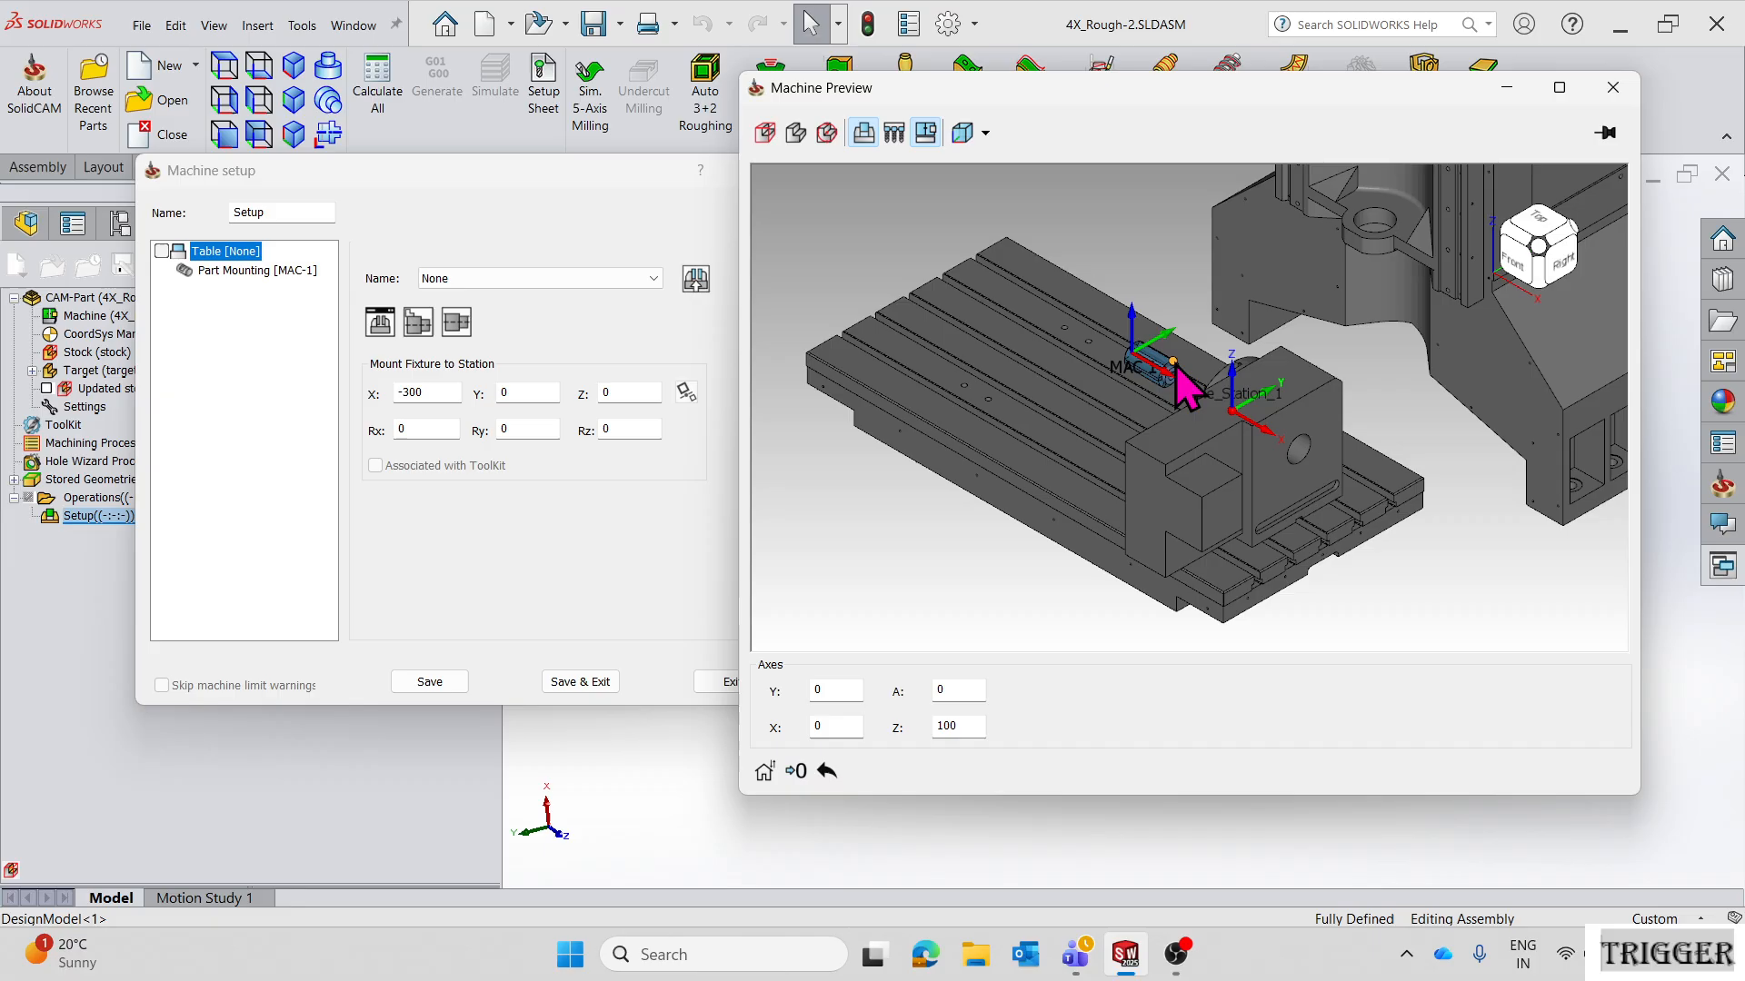
pyautogui.moveTo(1156, 411); pyautogui.dragTo(1300, 407, button='middle')
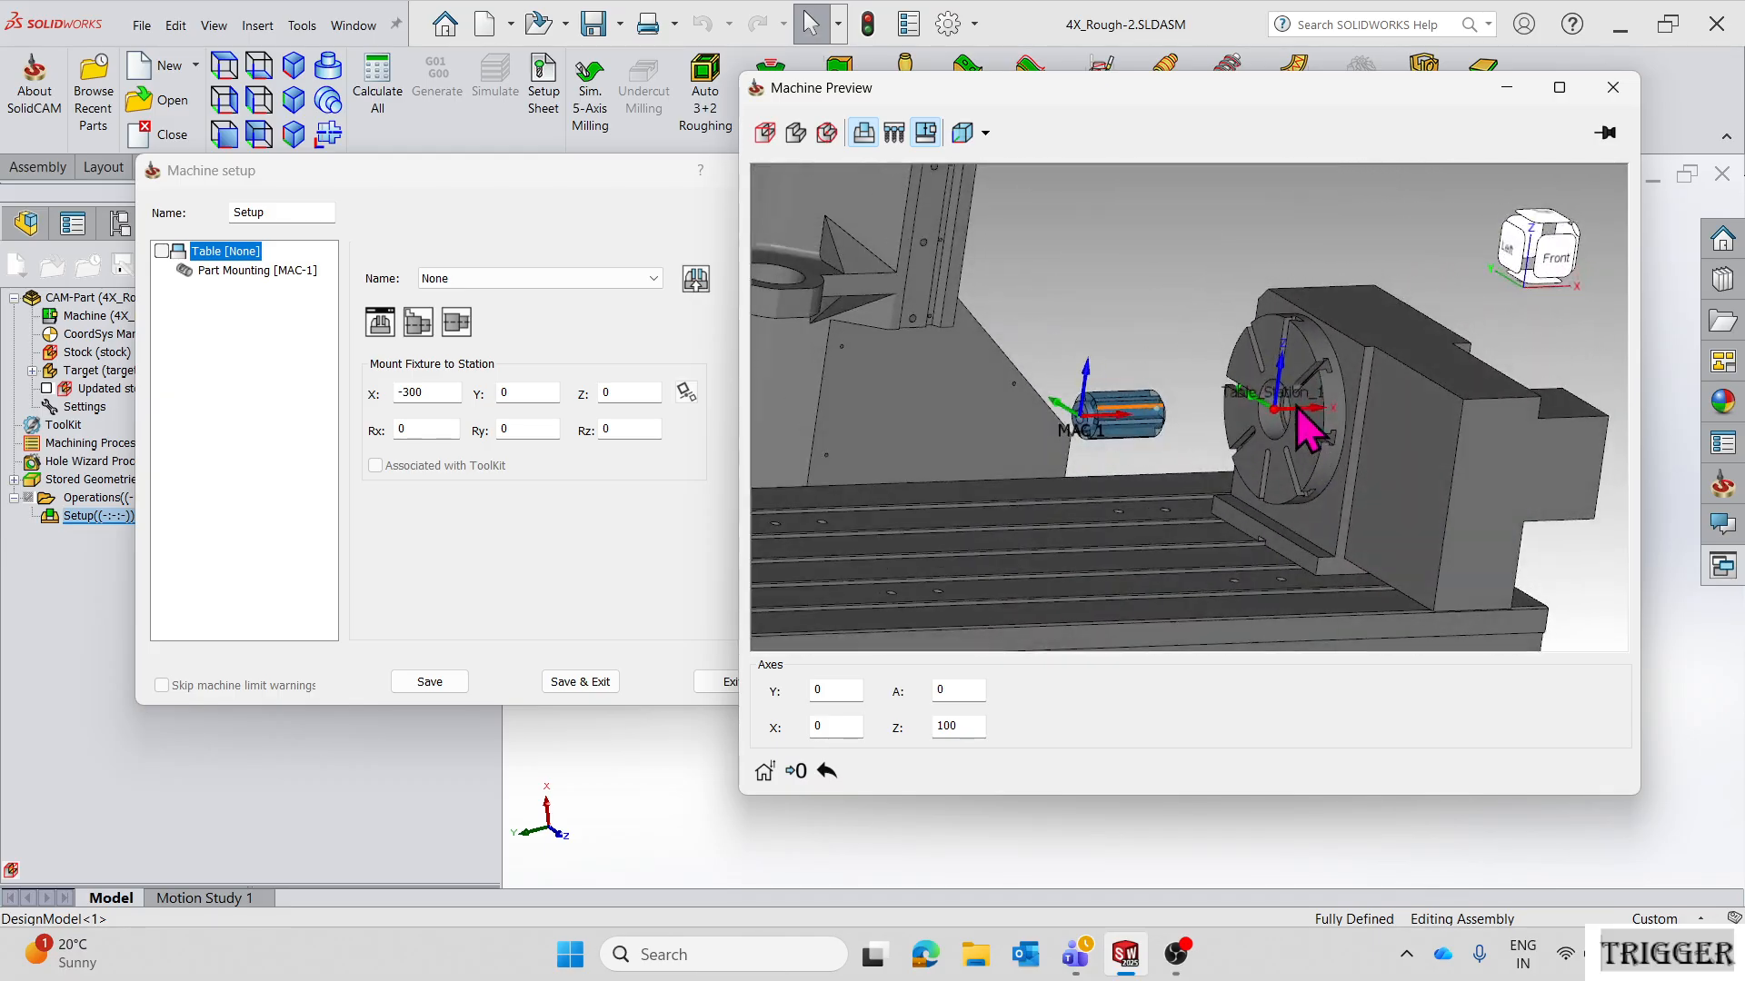
pyautogui.scroll(-3, 1130, 401)
pyautogui.scroll(3, 1141, 422)
pyautogui.click(722, 681)
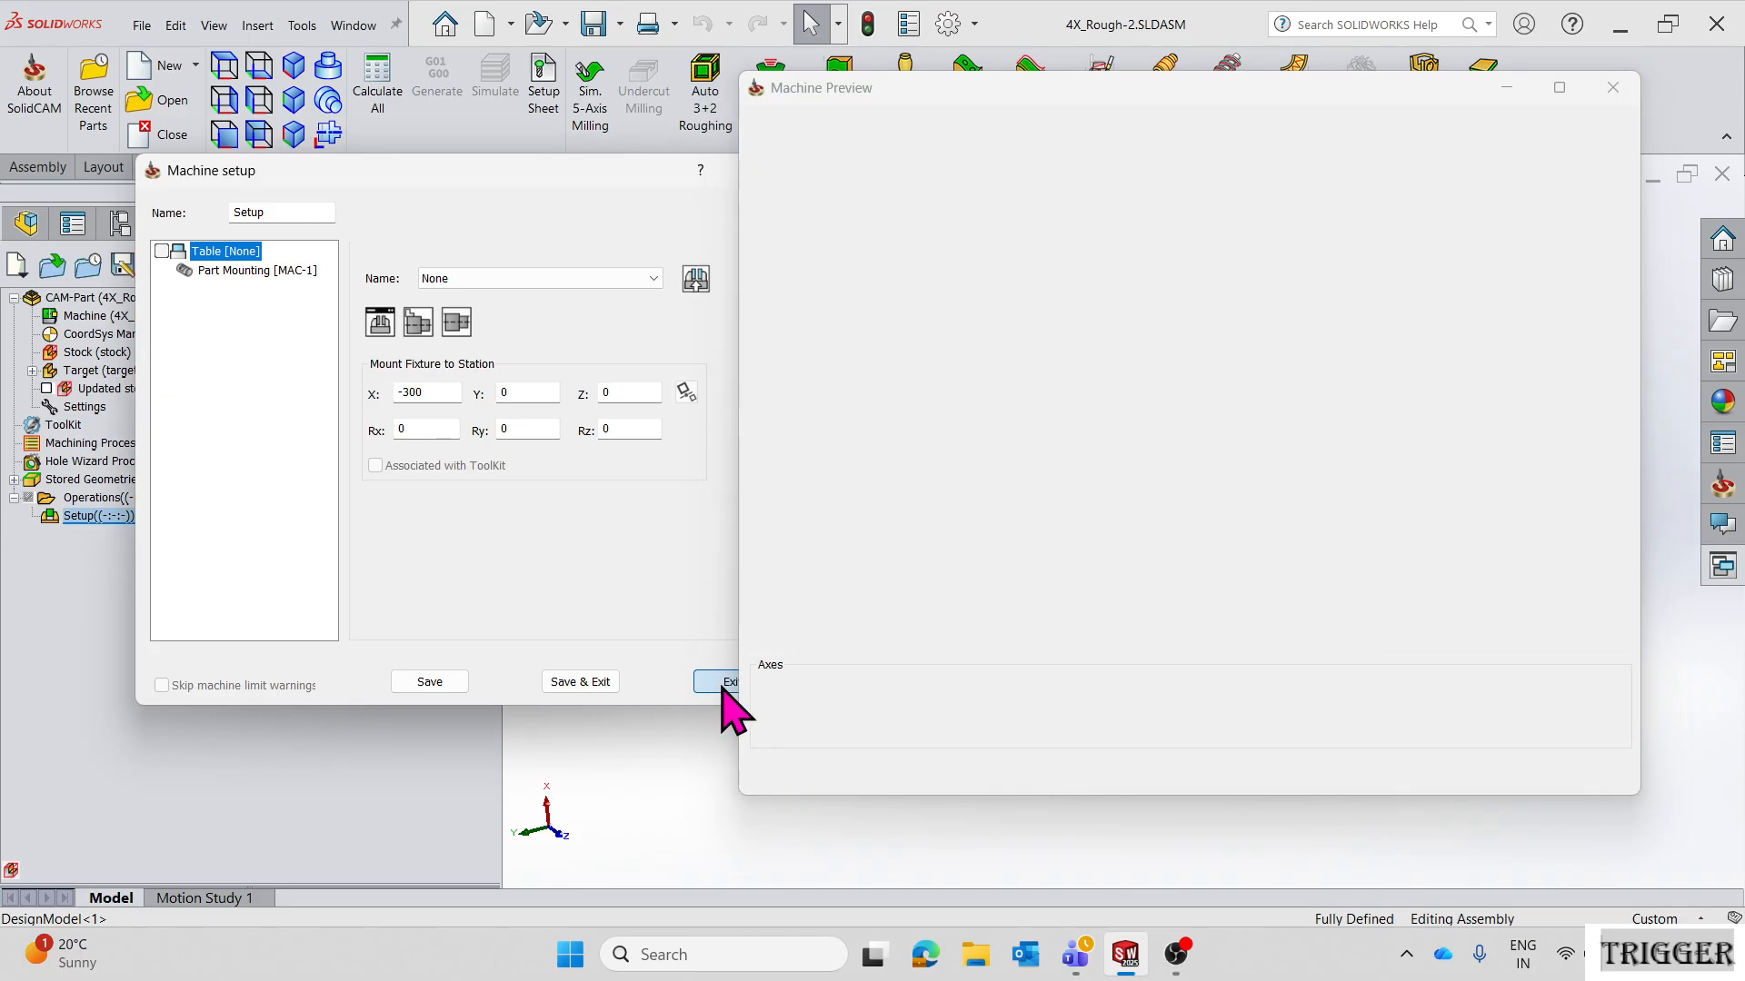
# - Start a new Rotary Machining operation and choose its coordinate system position
pyautogui.scroll(-2, 1258, 506)
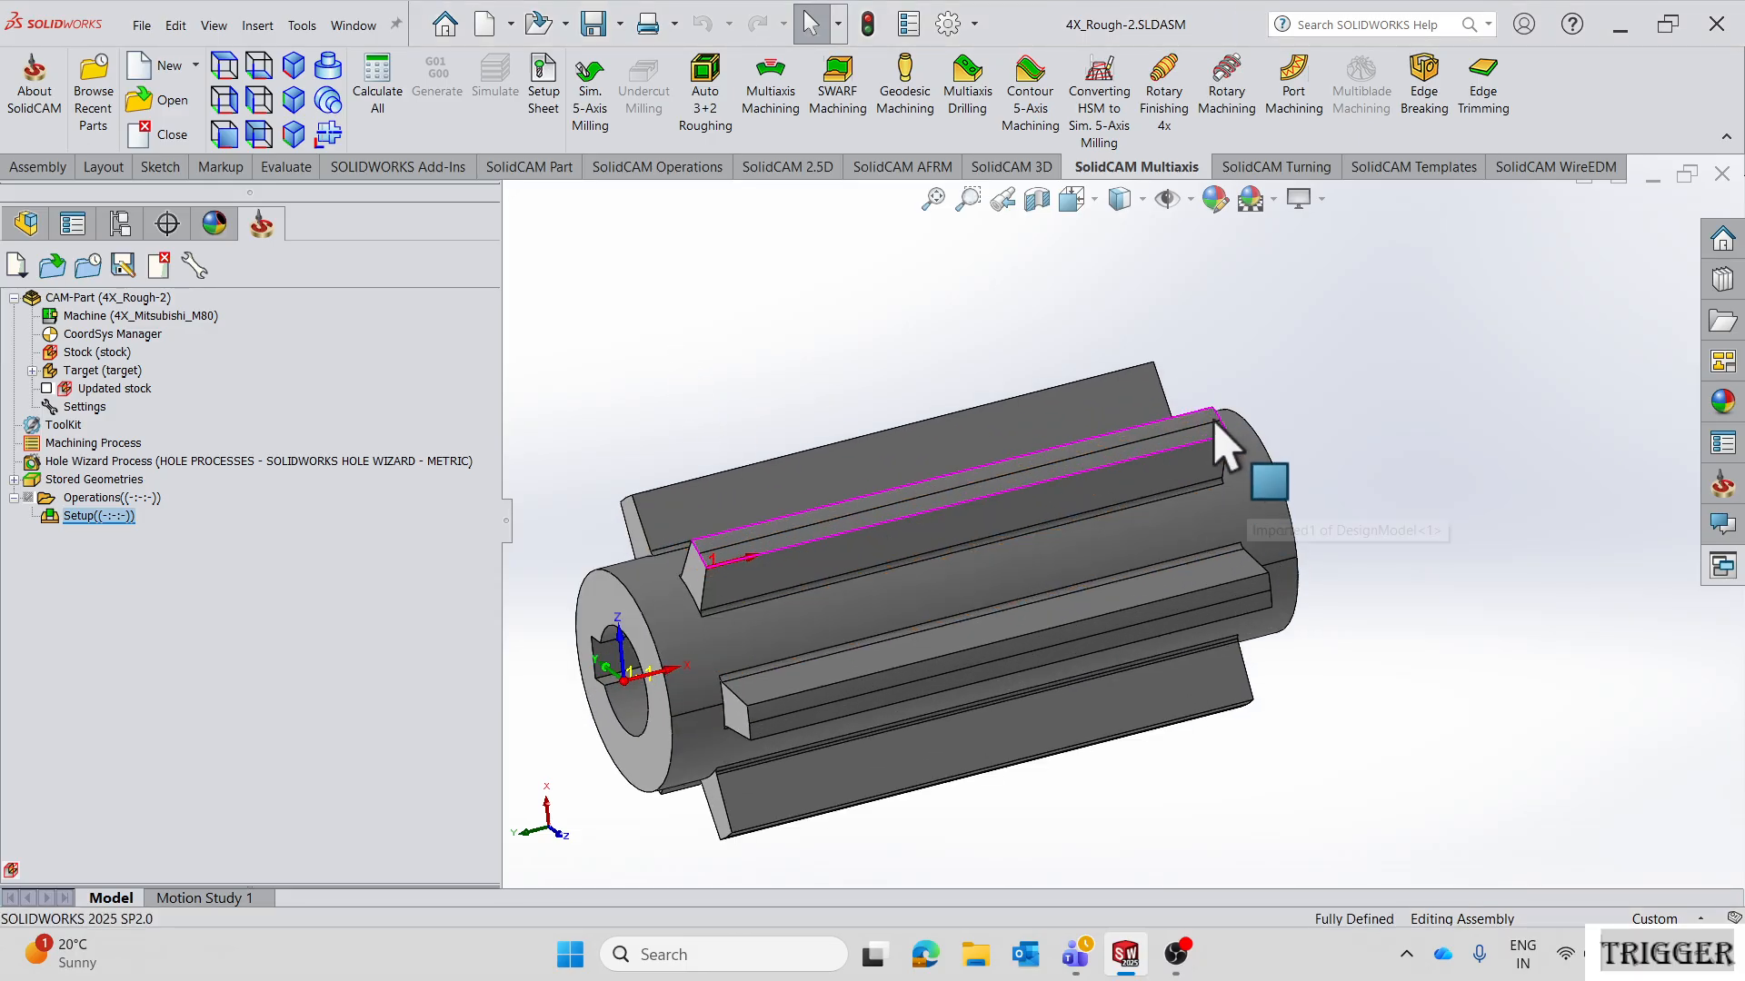
pyautogui.click(1229, 84)
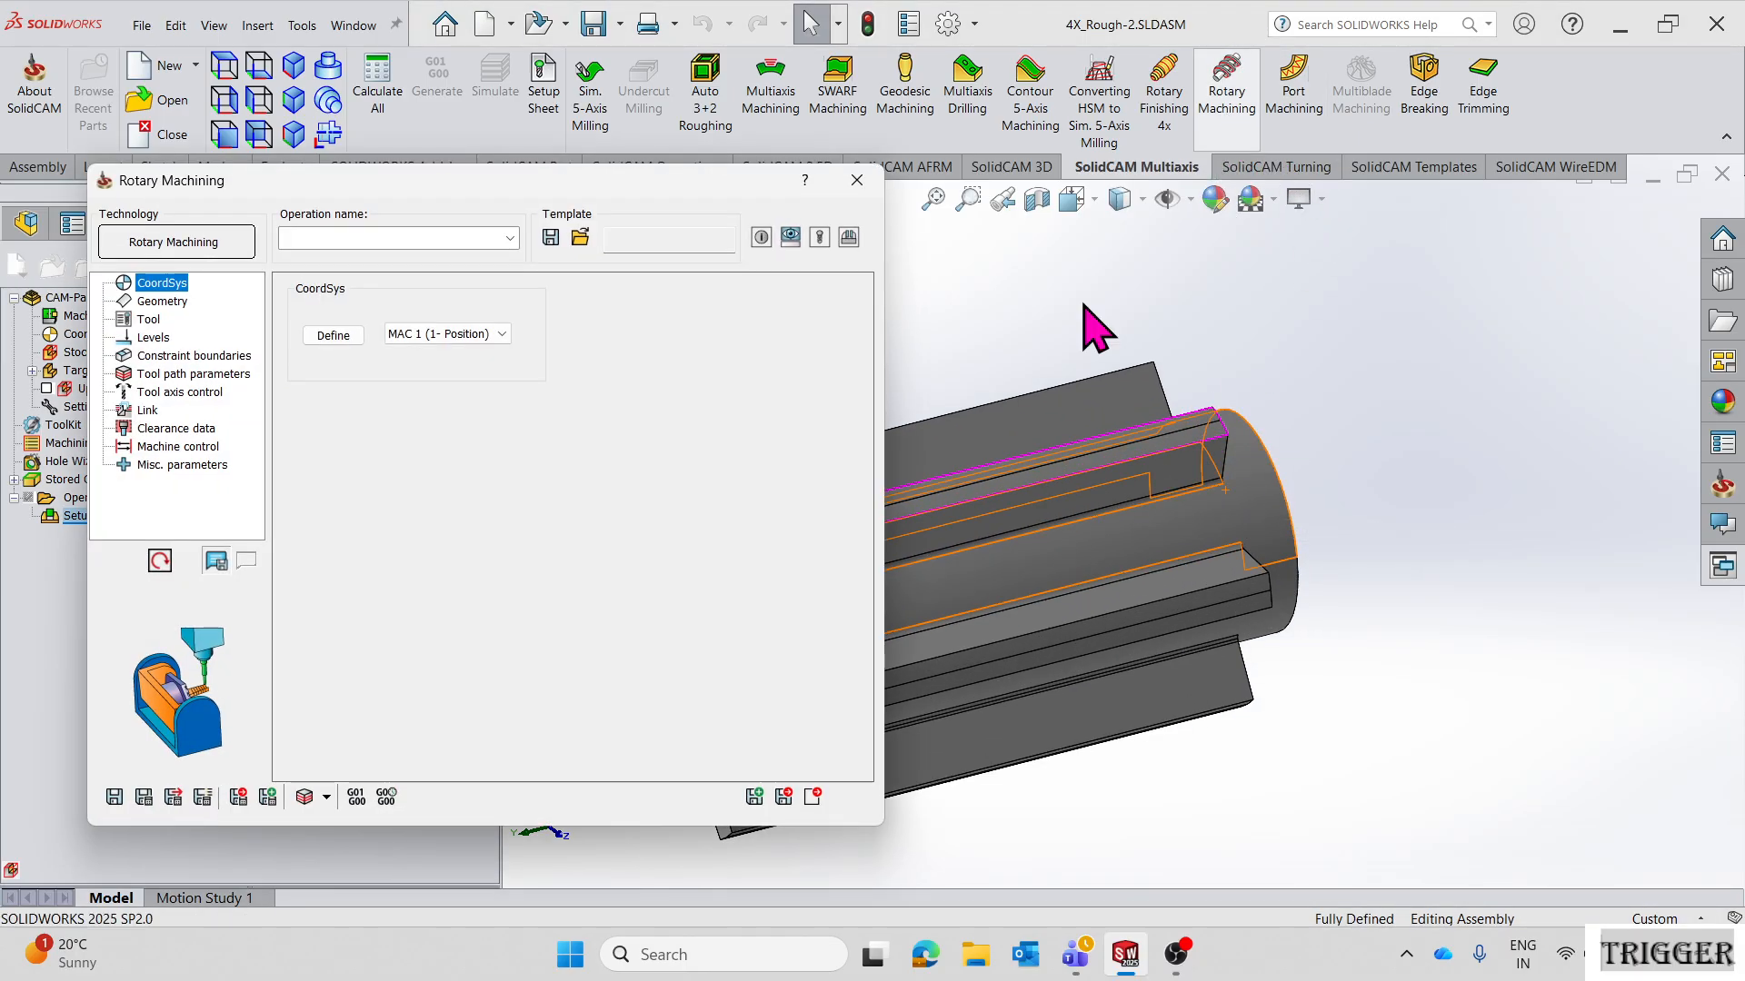
pyautogui.click(445, 334)
pyautogui.click(421, 375)
# - In the operation's geometry, set the roughing pattern type to Offset and Spiral and the machining surface offset to 0.2
pyautogui.click(163, 302)
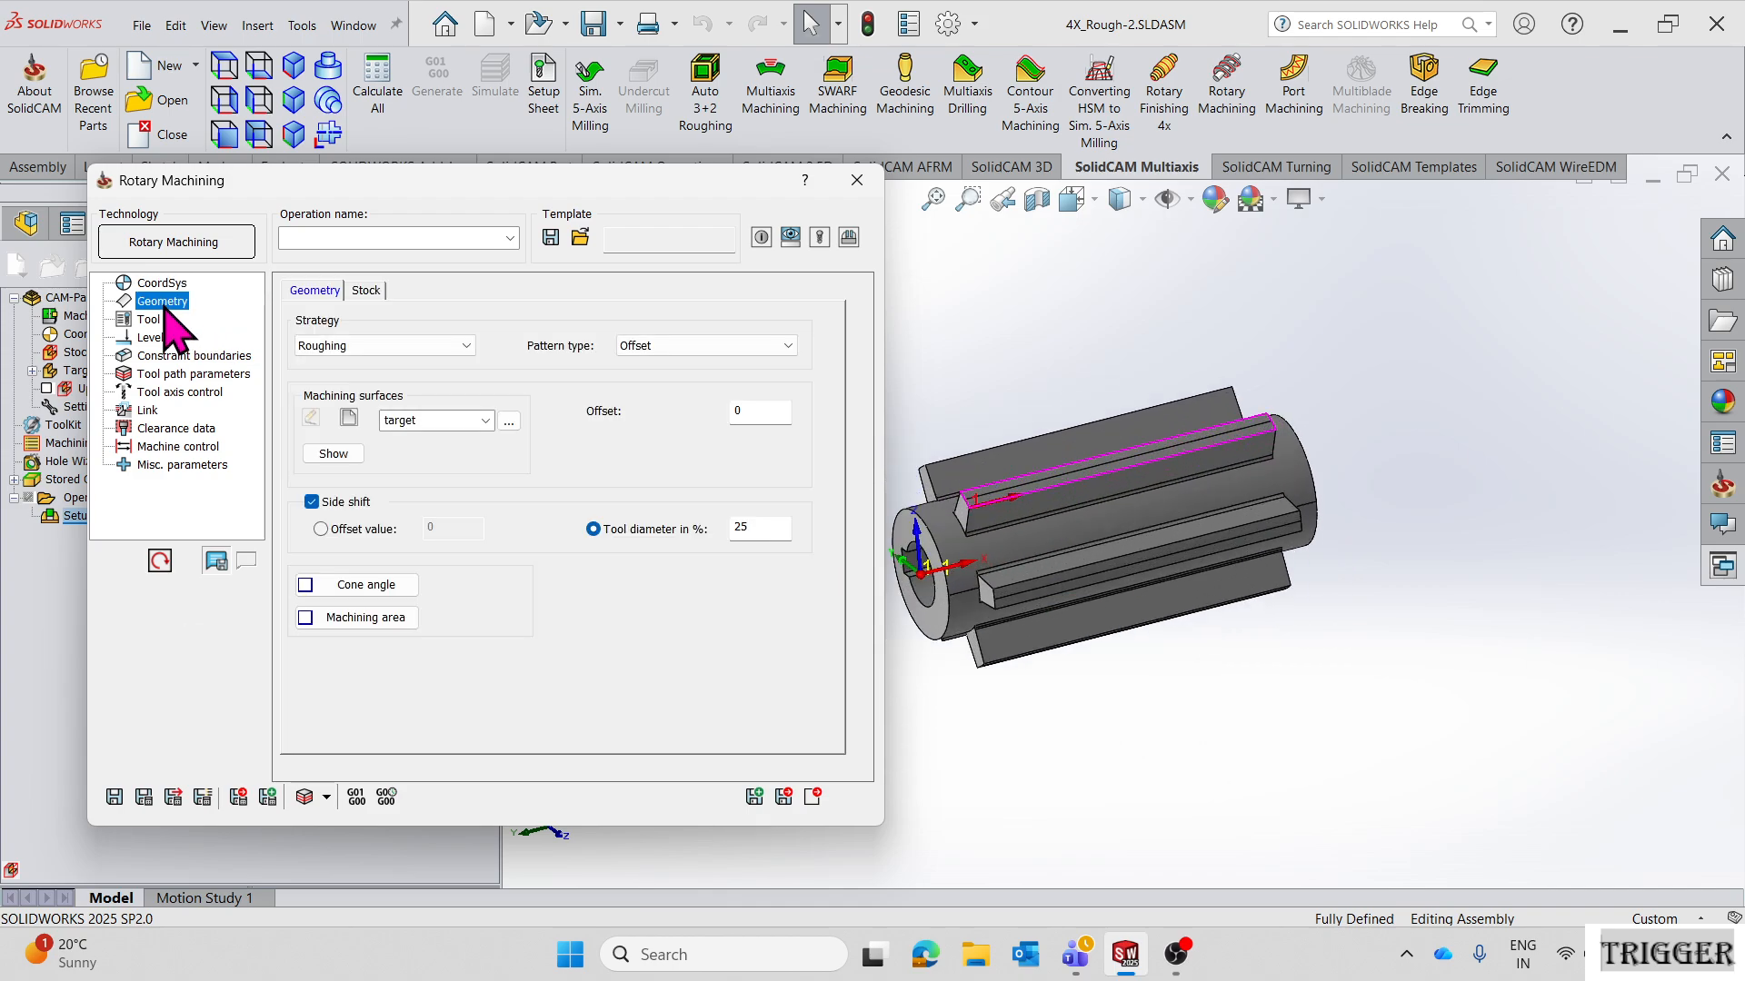
pyautogui.click(672, 347)
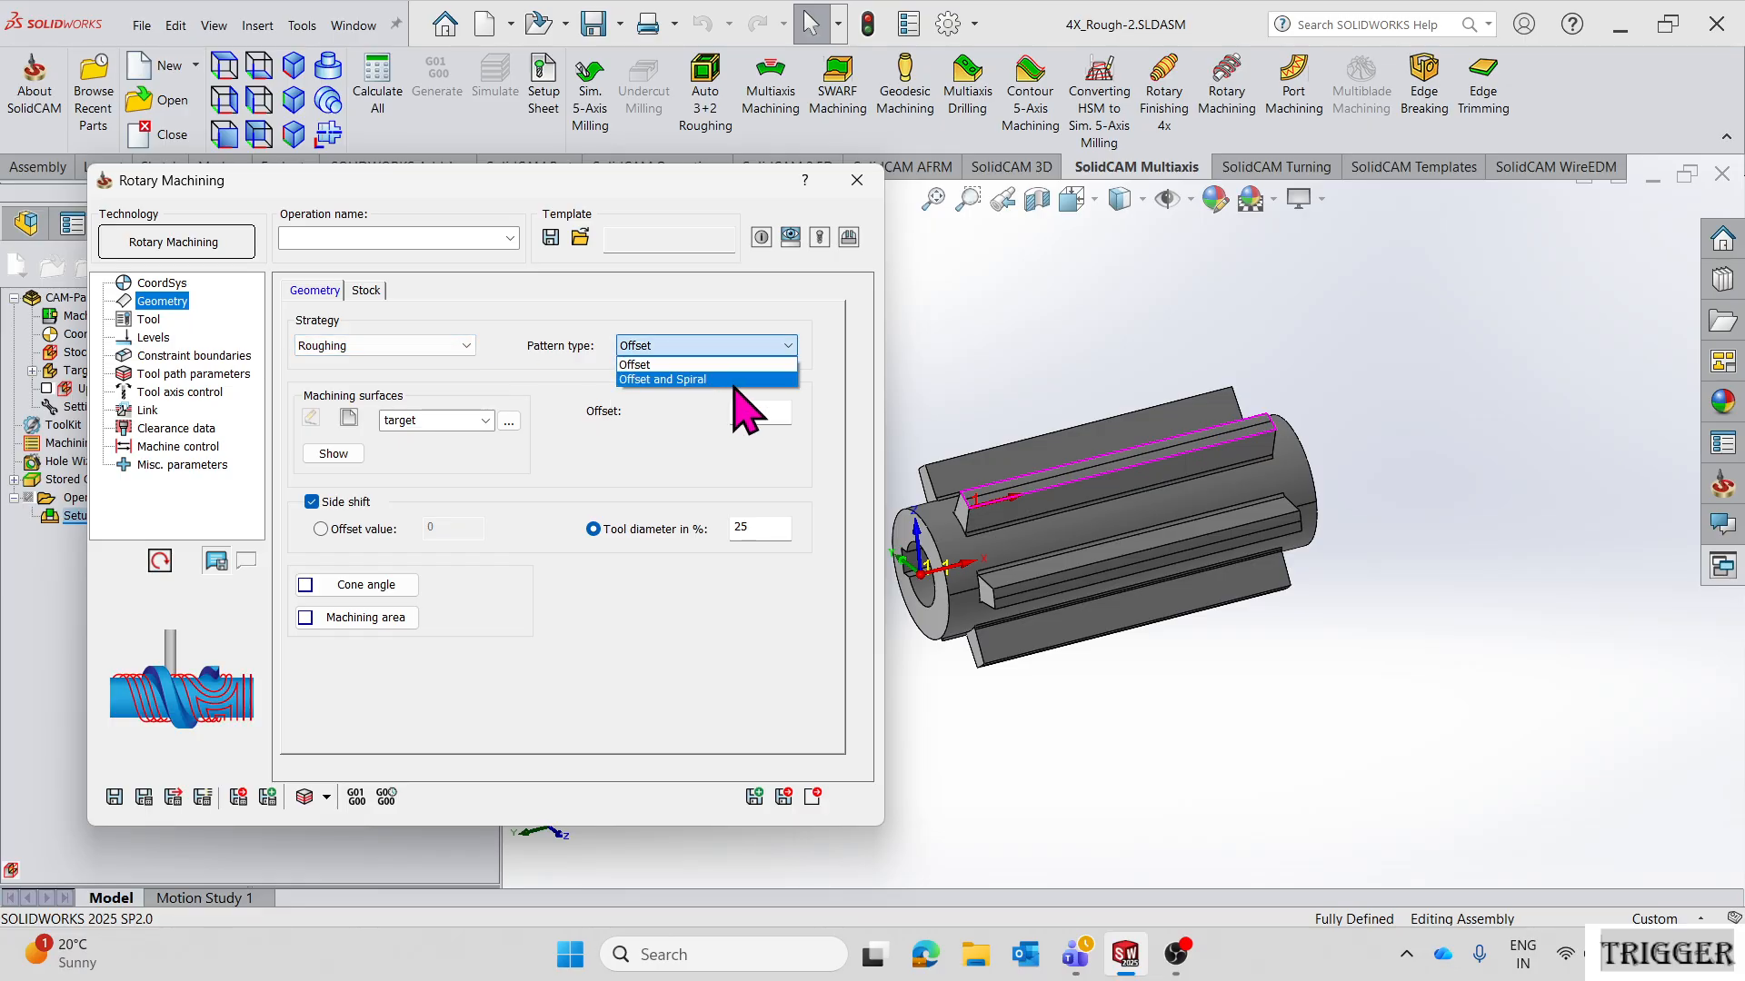
pyautogui.click(718, 380)
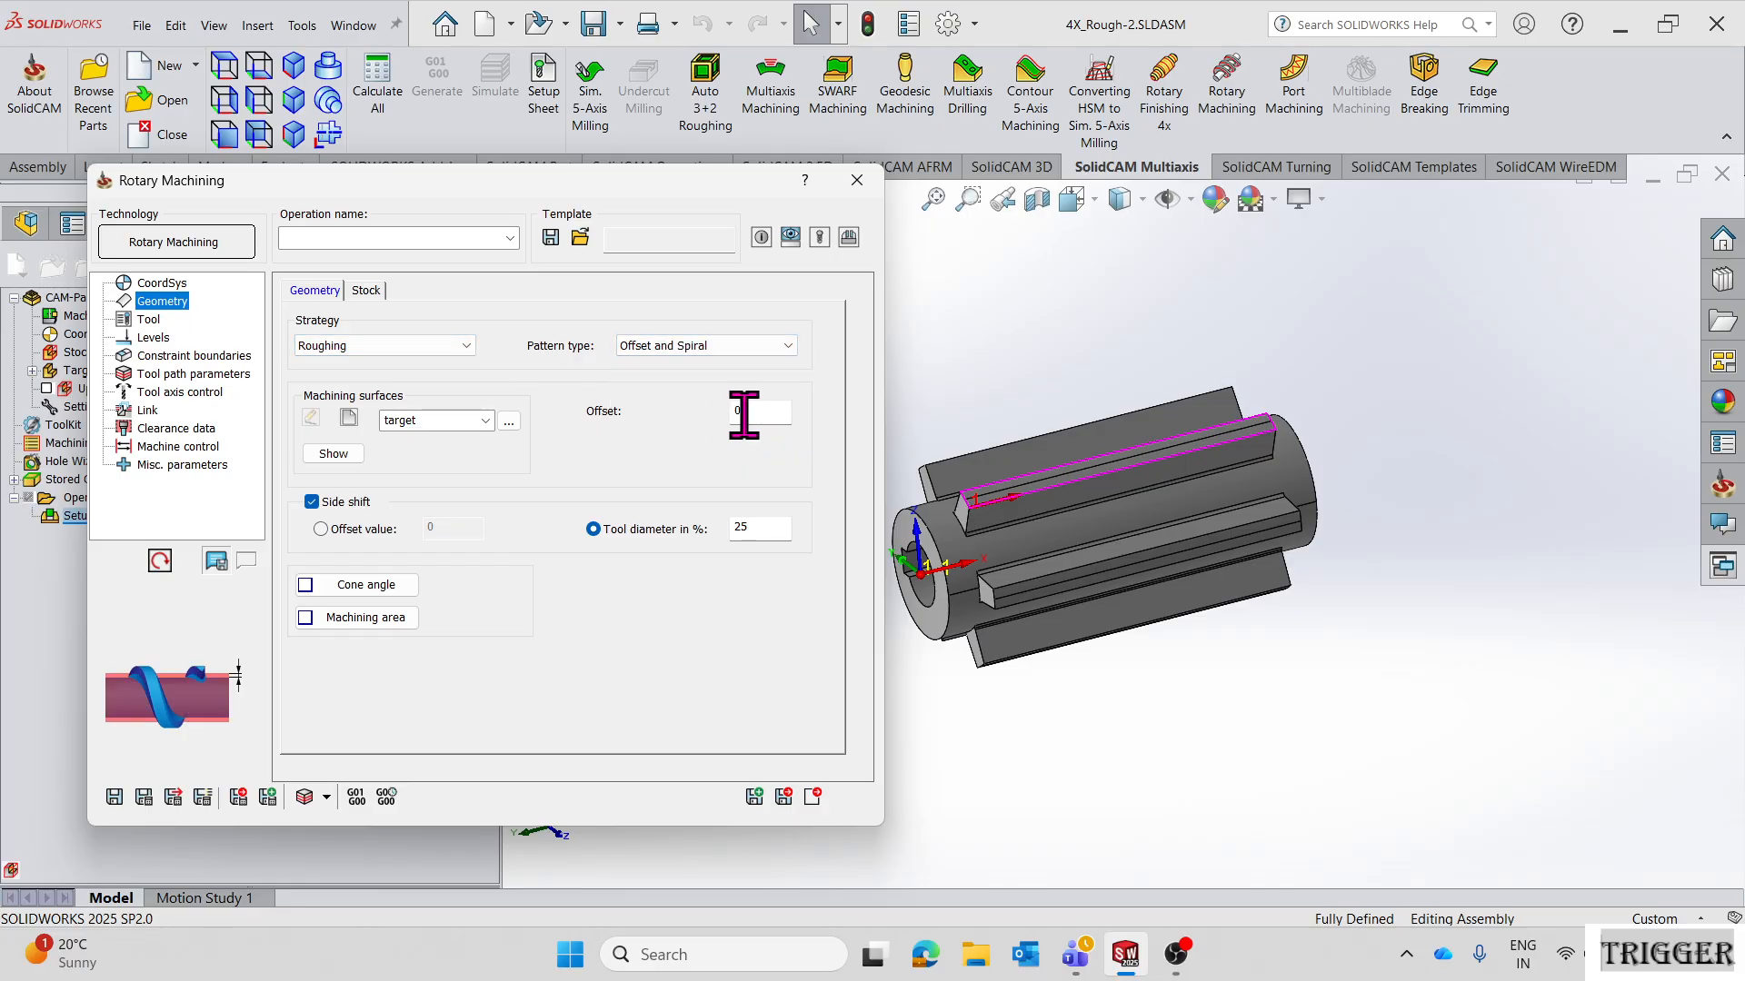
pyautogui.doubleClick(741, 415)
pyautogui.click(760, 528)
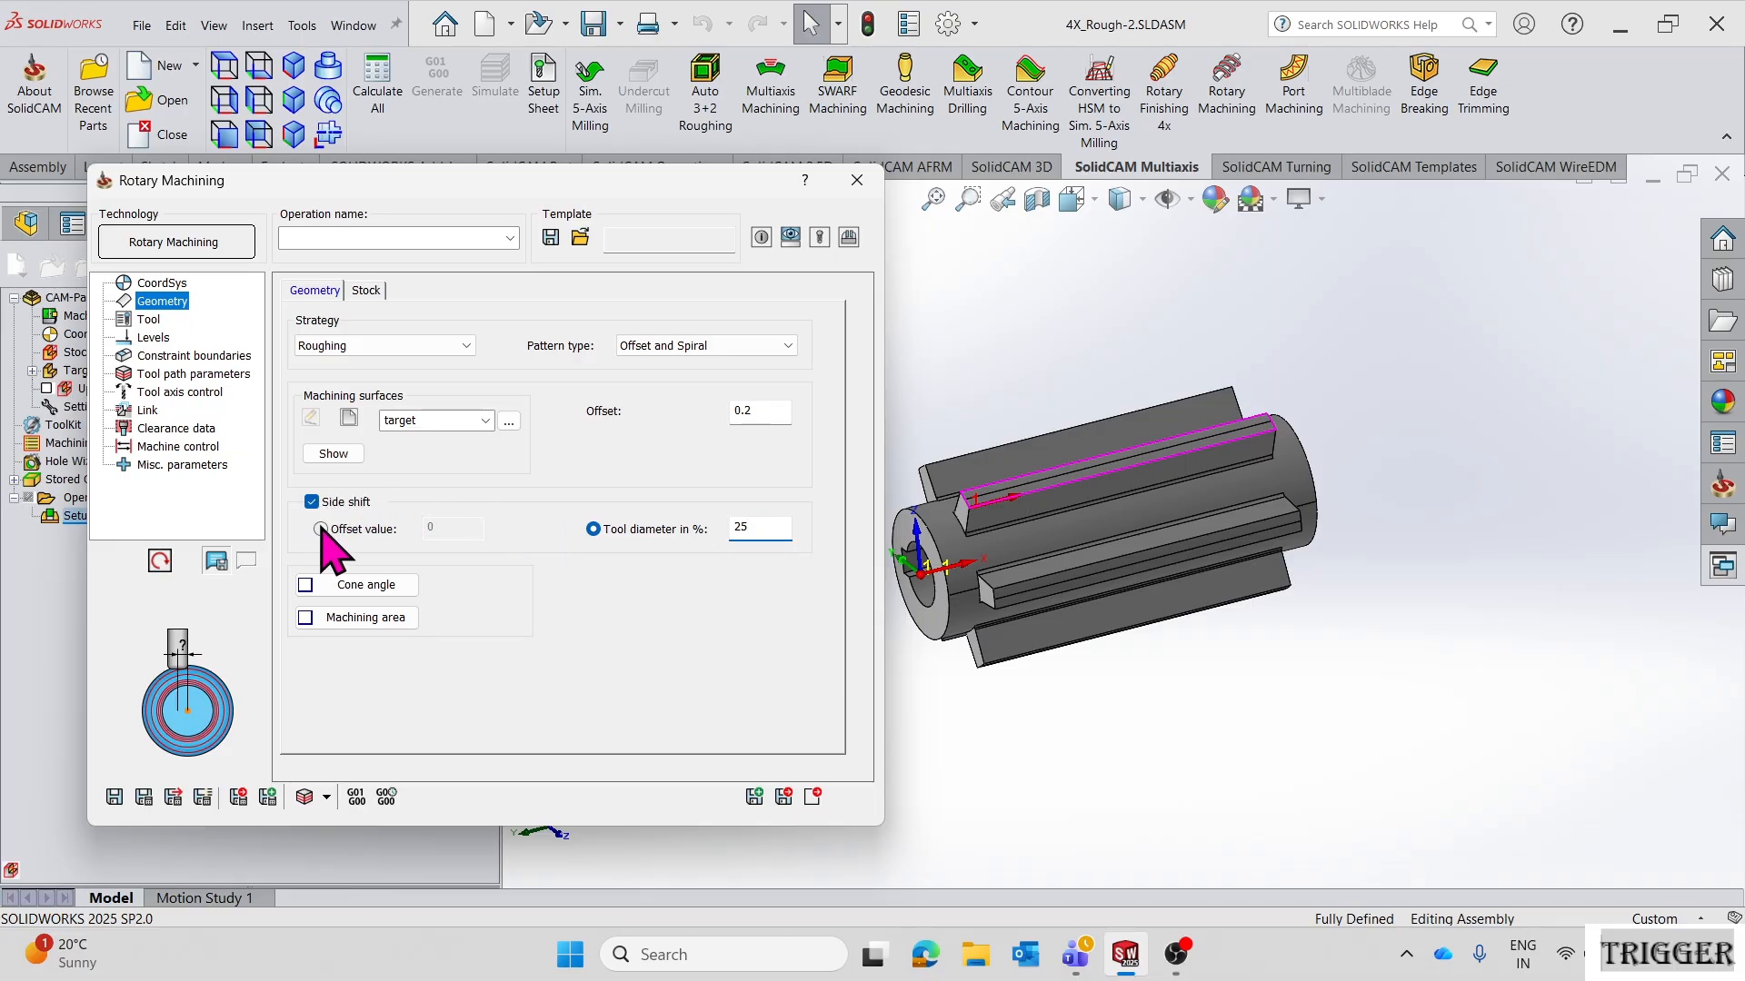
# - Set the operation's stock definition style to Auto updated stock
pyautogui.click(368, 290)
pyautogui.click(516, 367)
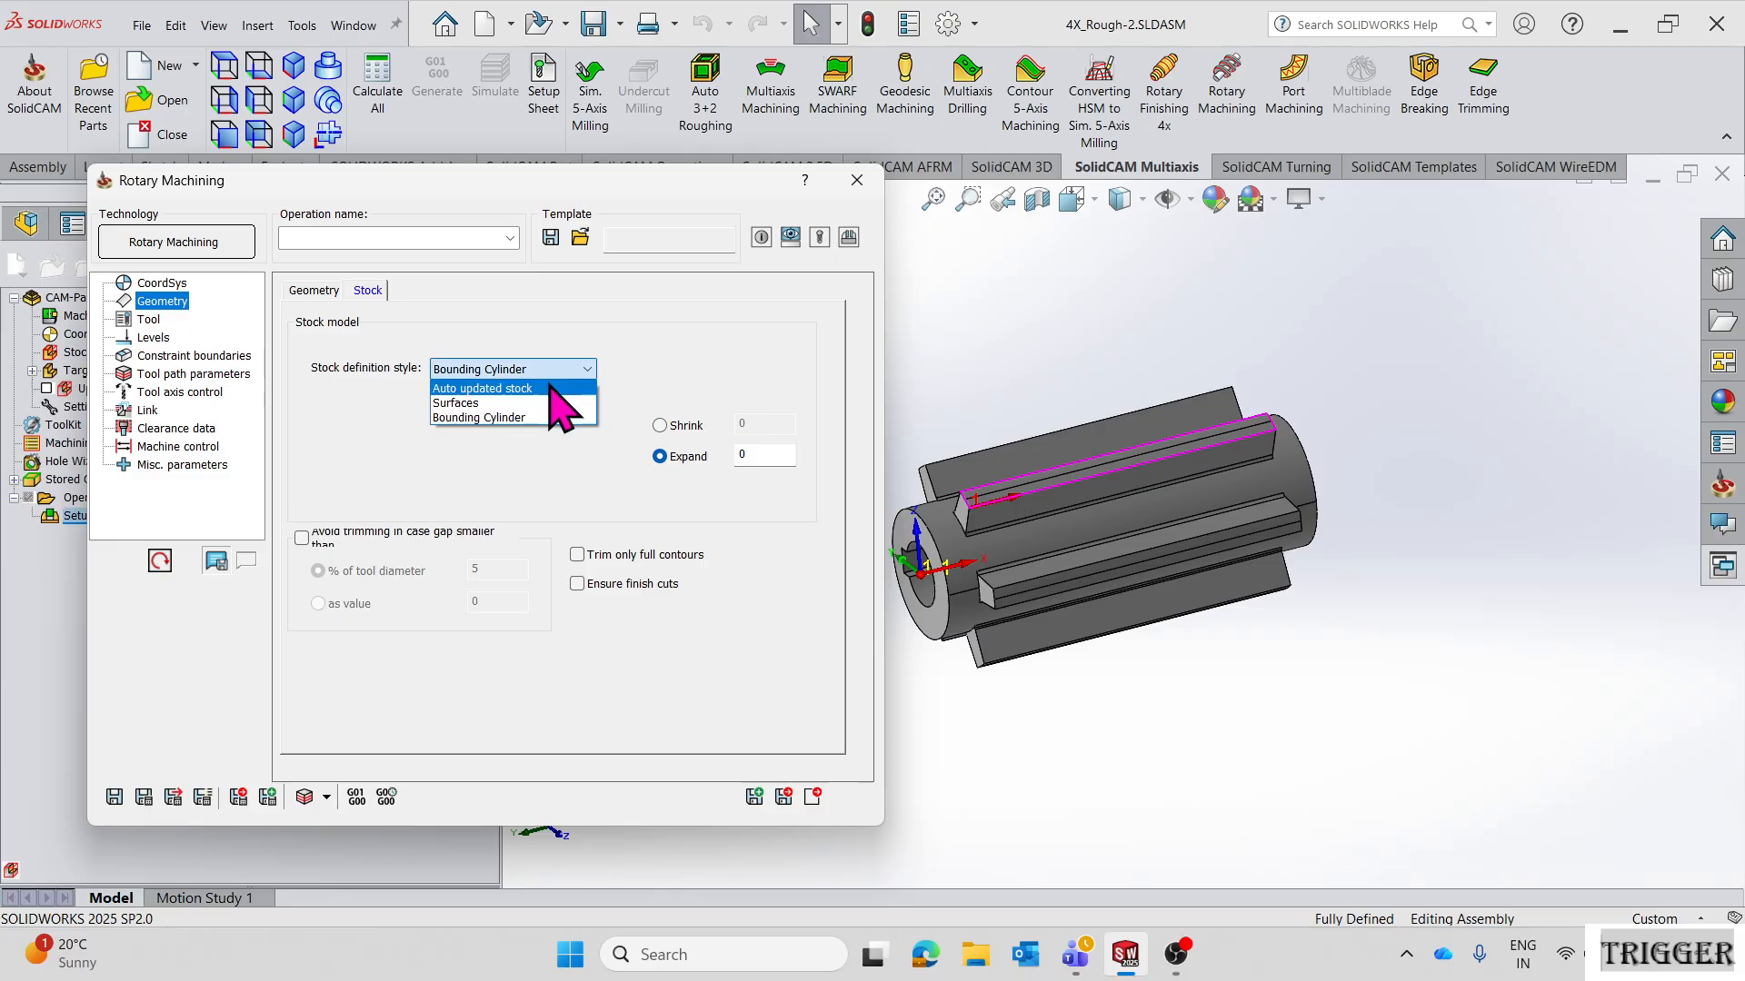
pyautogui.click(536, 388)
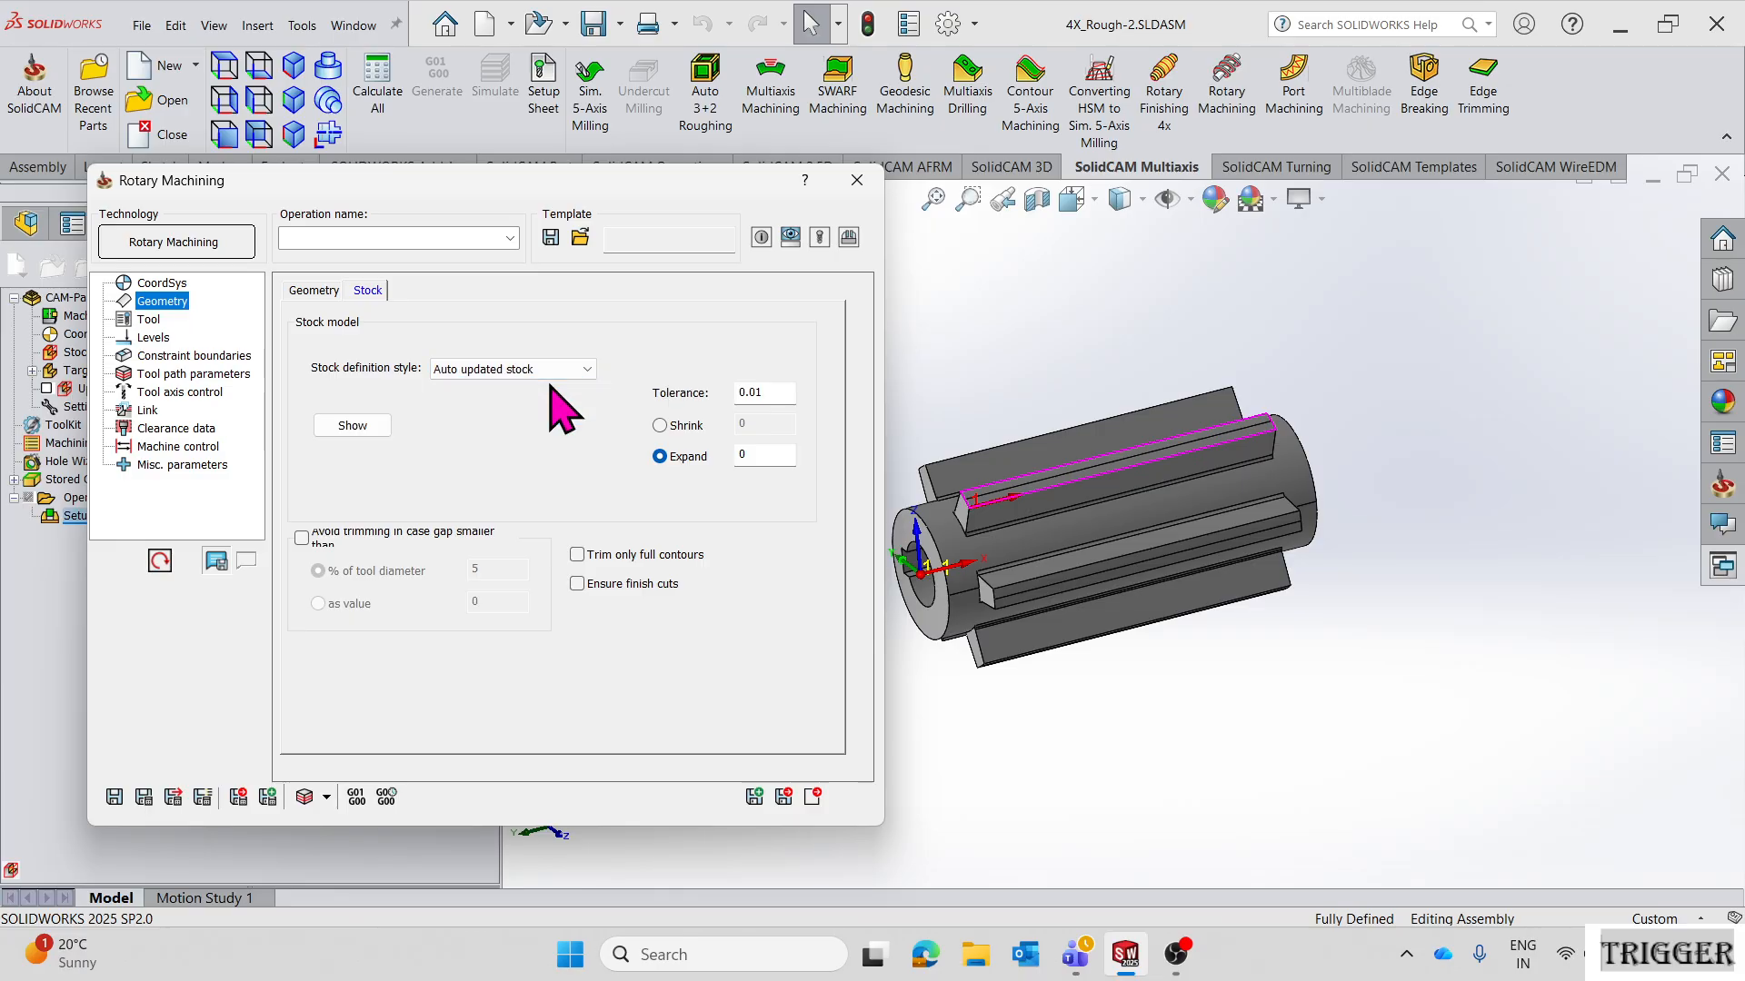
pyautogui.moveTo(428, 182); pyautogui.dragTo(494, 182)
pyautogui.scroll(2, 1287, 568)
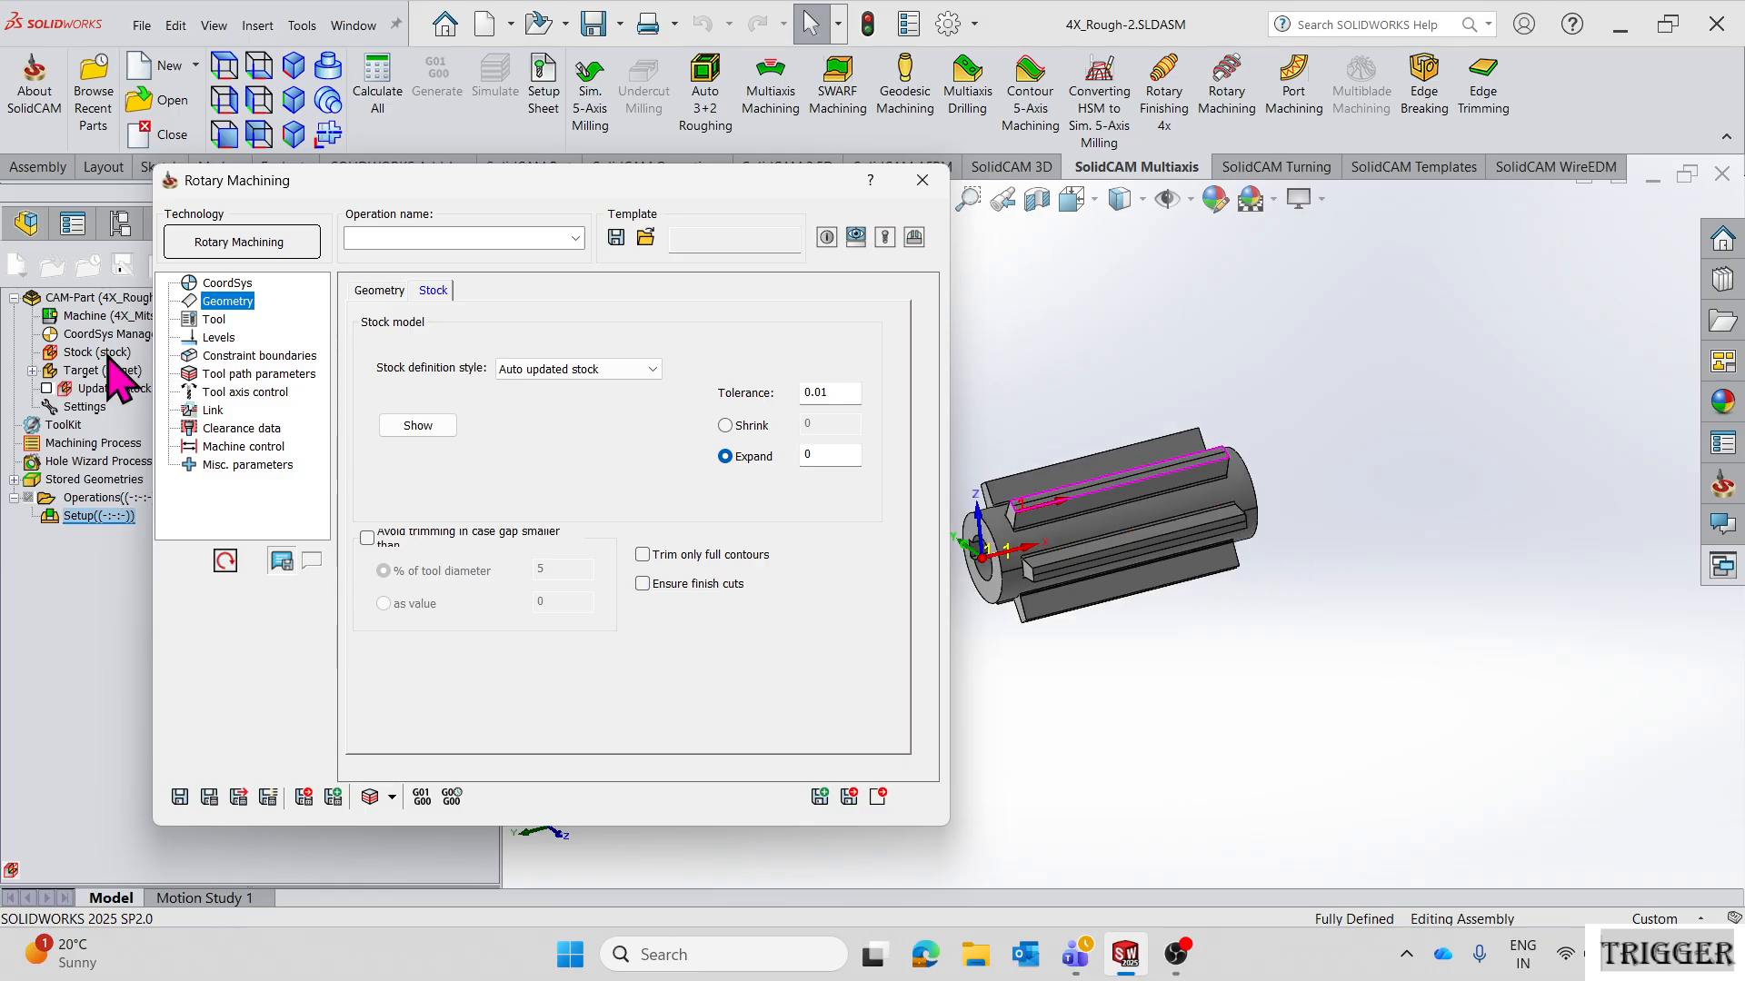
pyautogui.scroll(-2, 1045, 554)
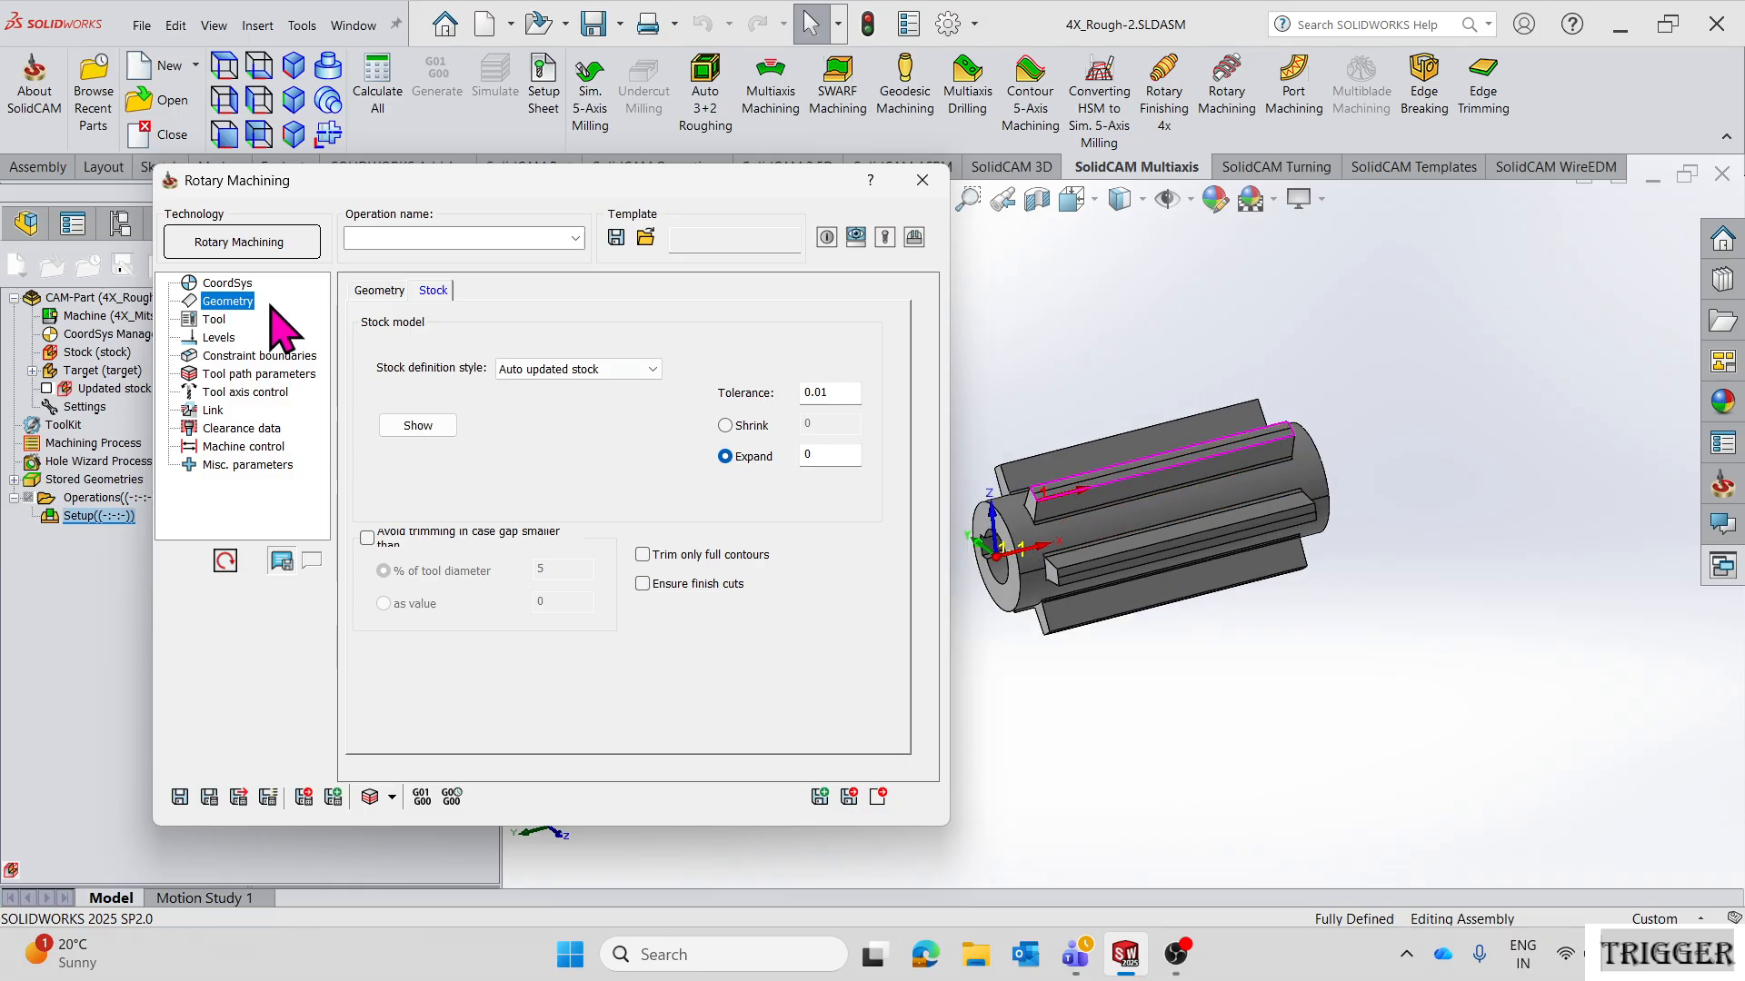
pyautogui.click(381, 290)
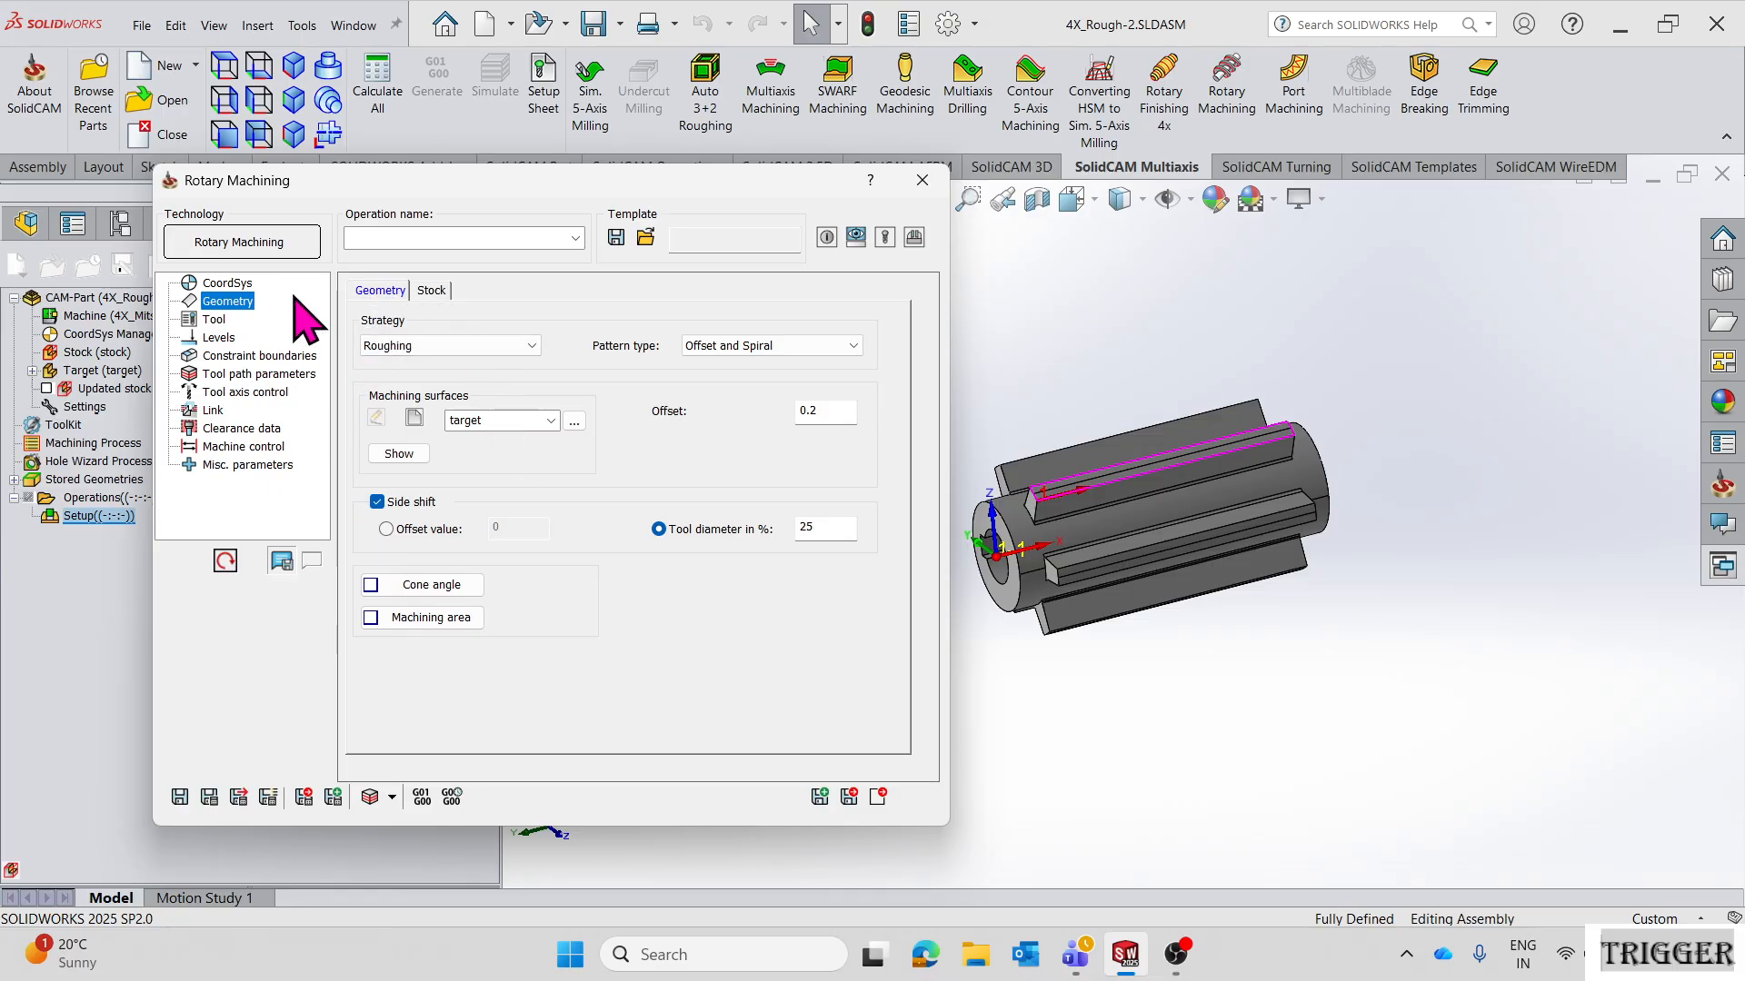
# - Add a bull nose mill with 12 mm diameter and 1 mm corner radius as the operation's tool
pyautogui.click(215, 322)
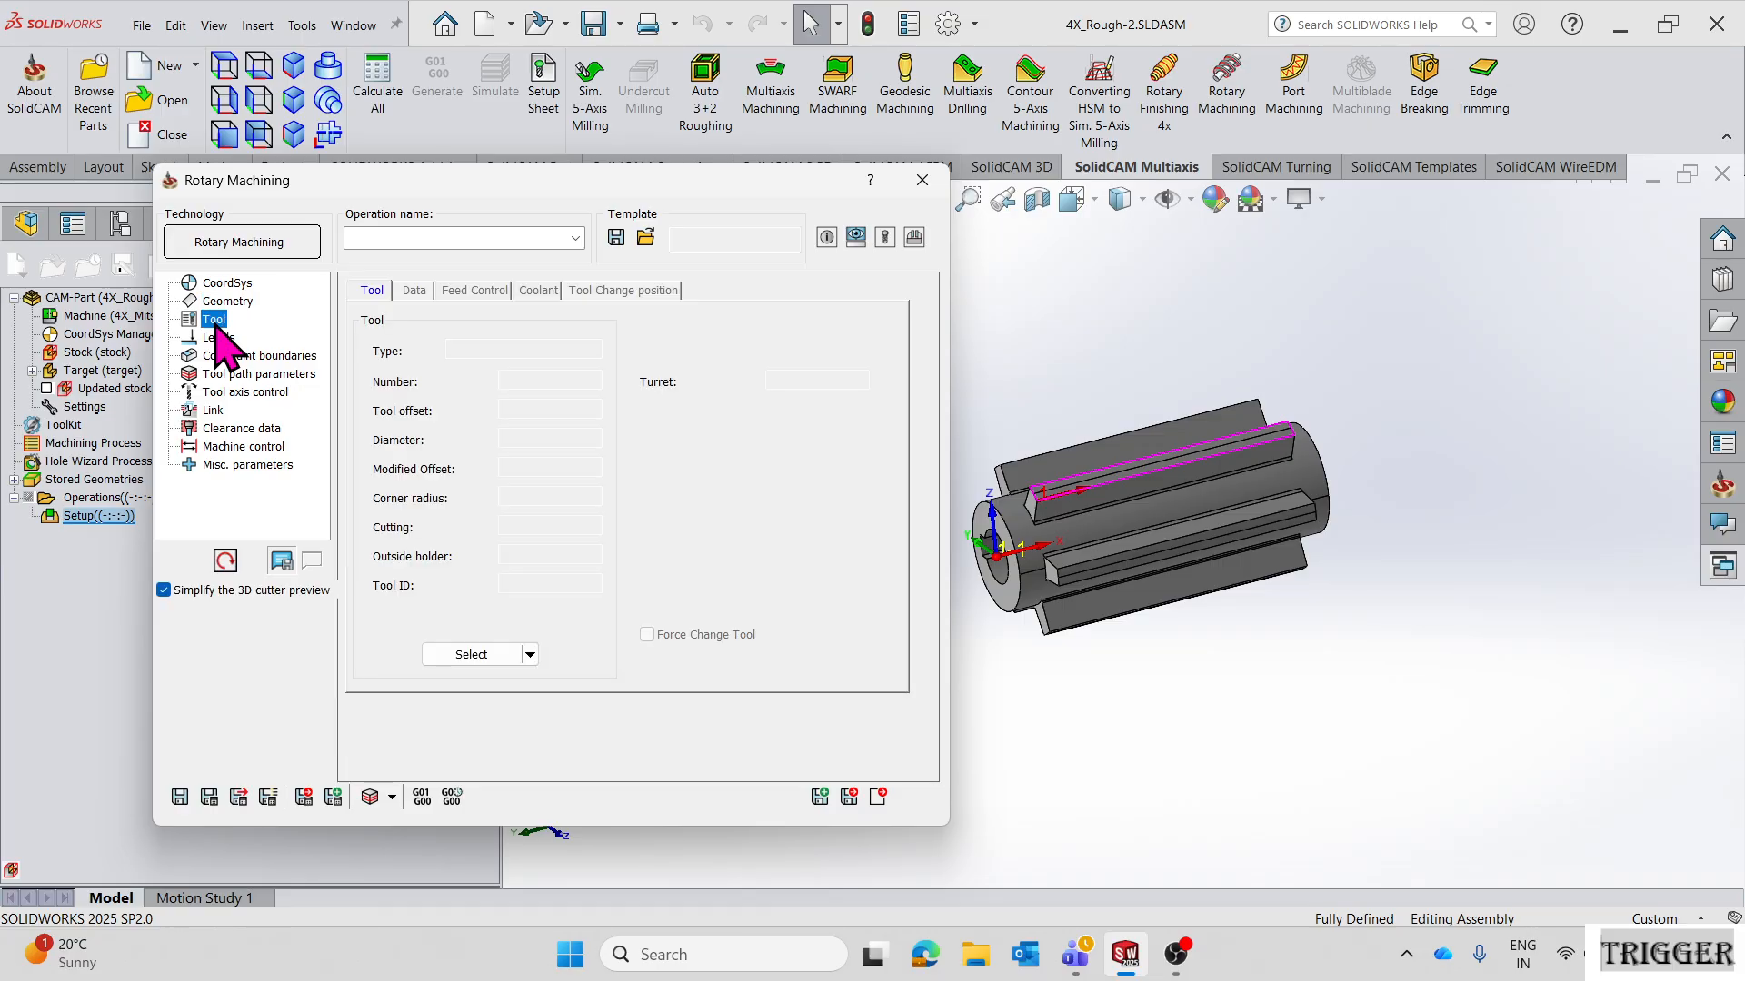
pyautogui.click(495, 659)
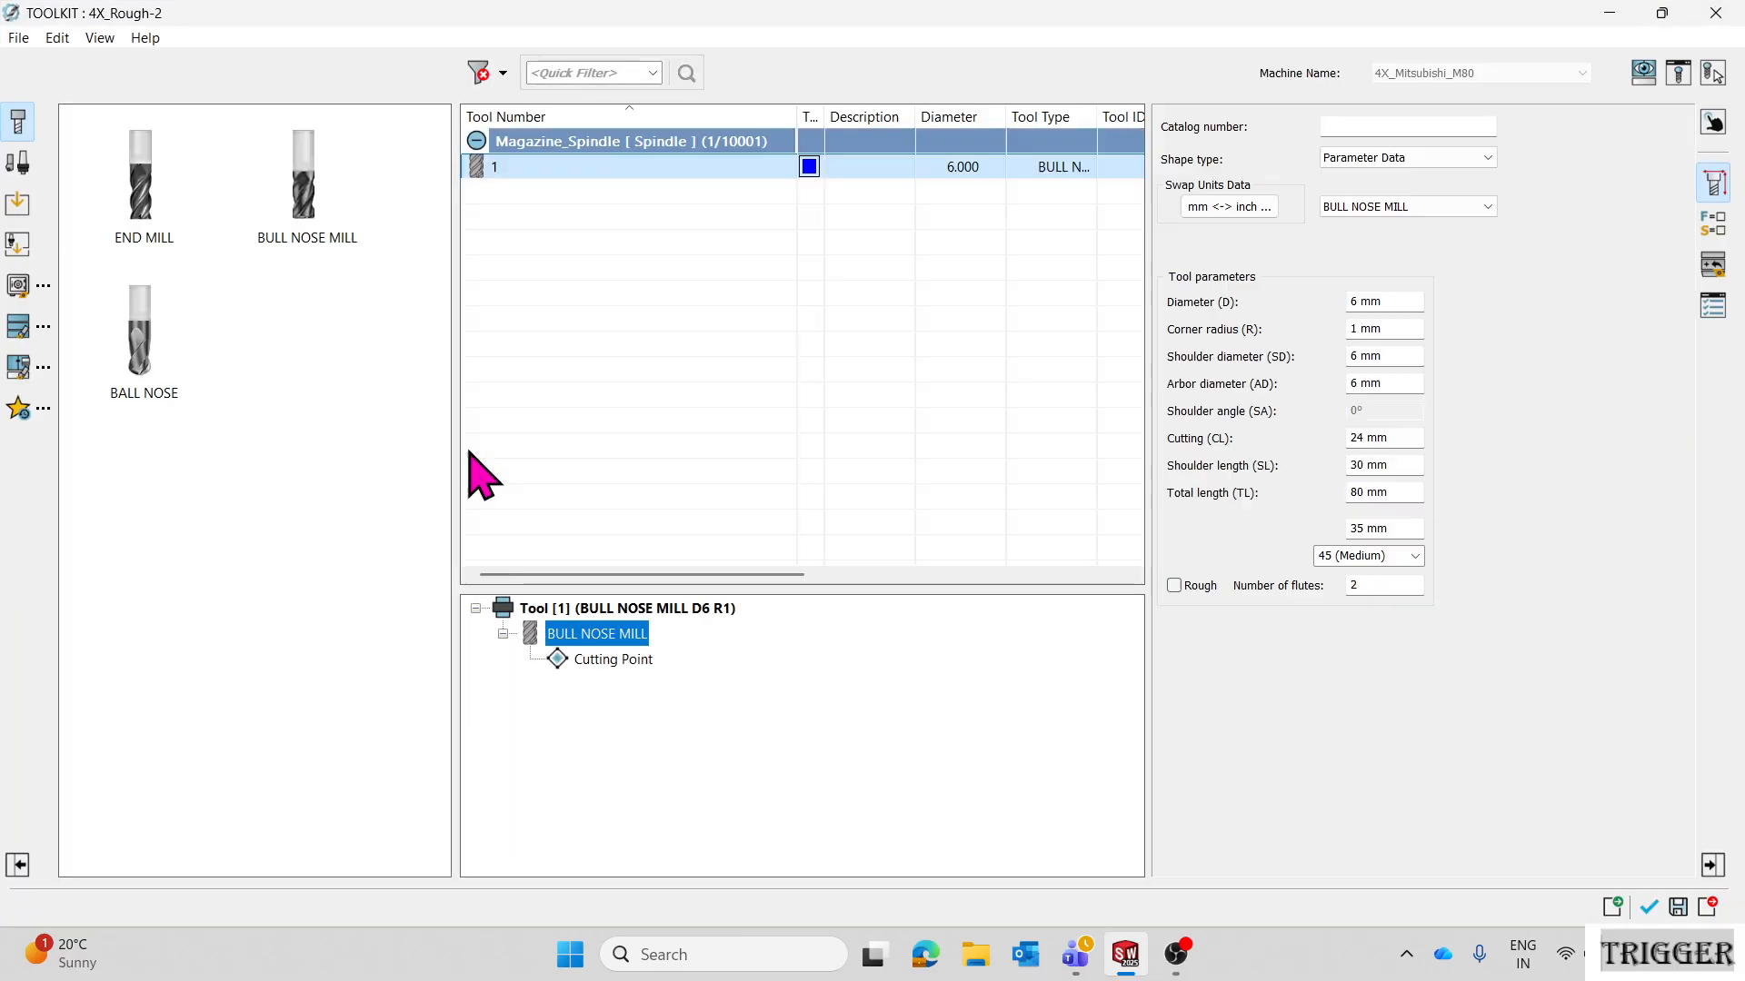
pyautogui.moveTo(303, 182); pyautogui.dragTo(691, 300)
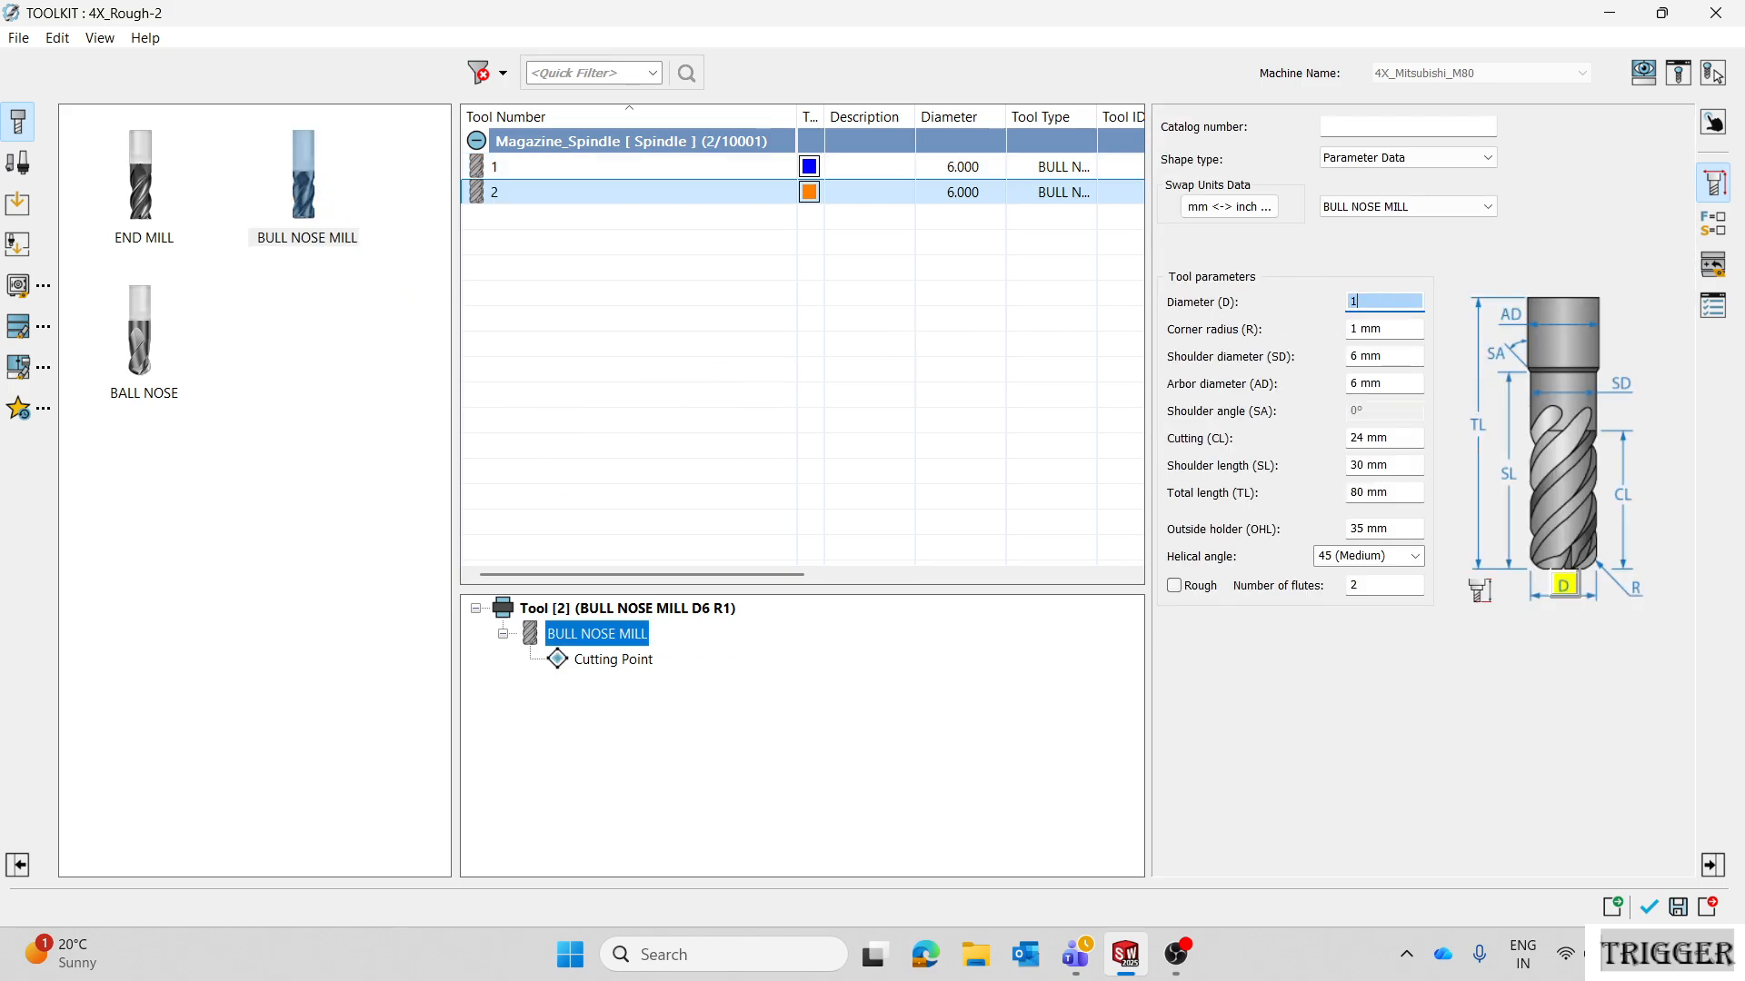
pyautogui.press('Tab')
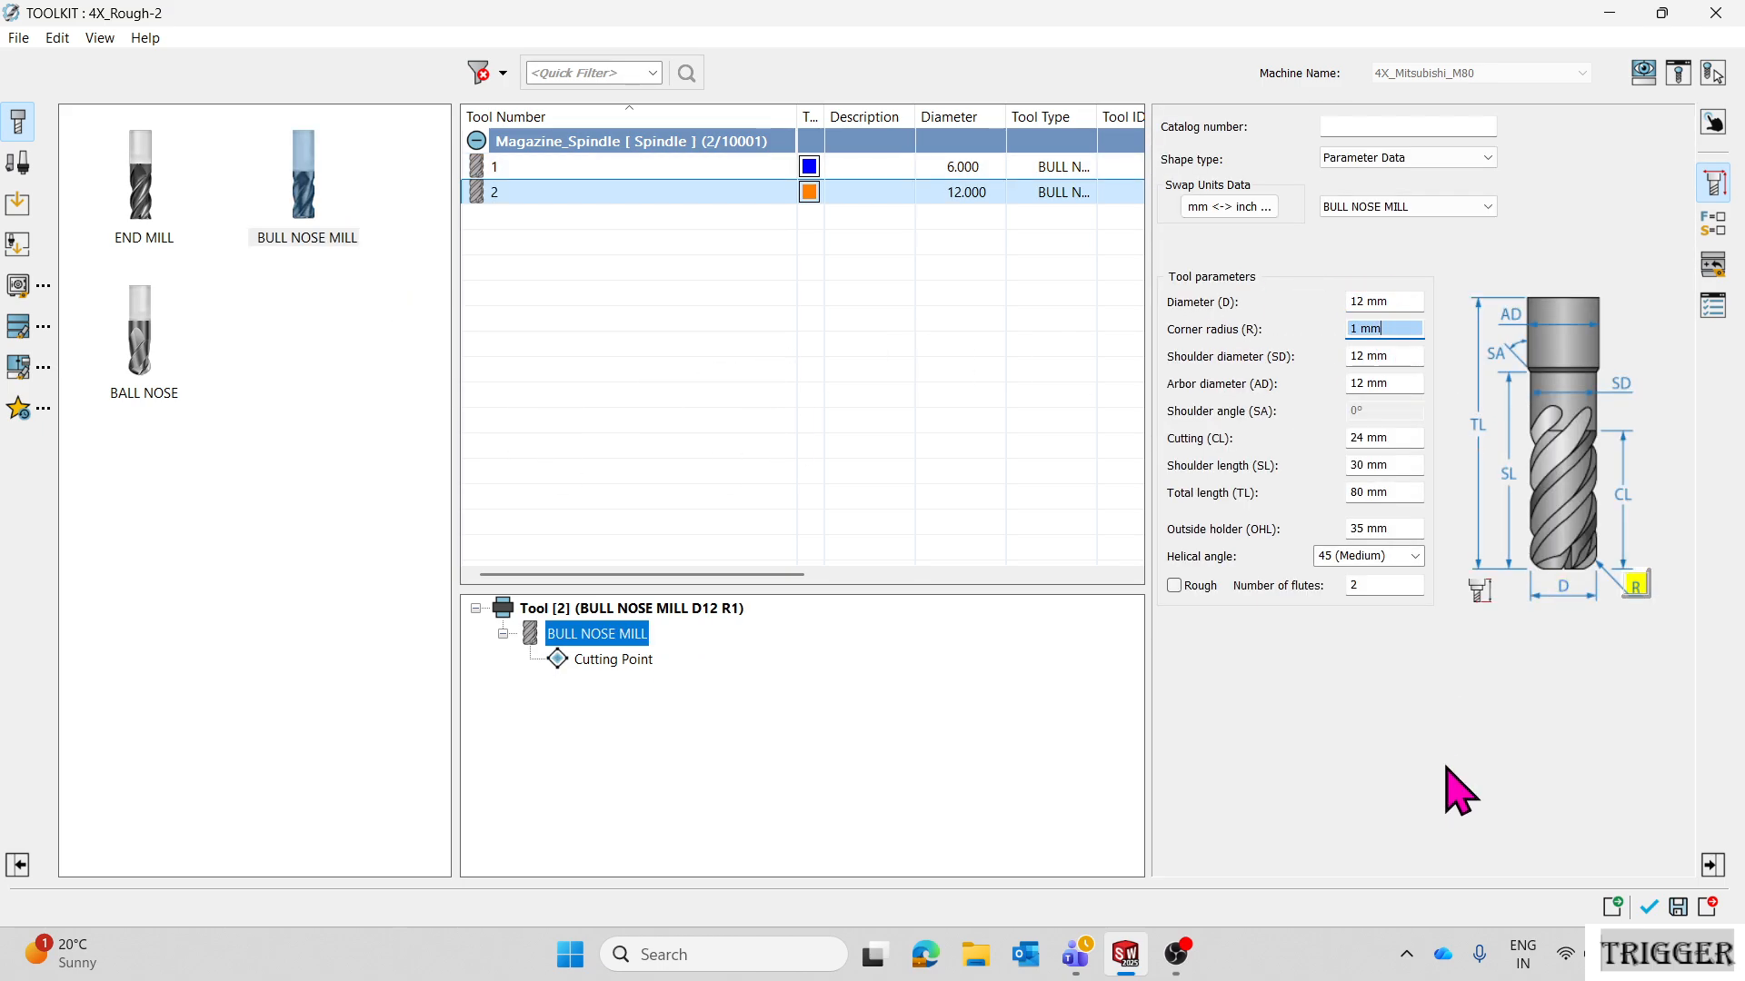
pyautogui.click(1648, 907)
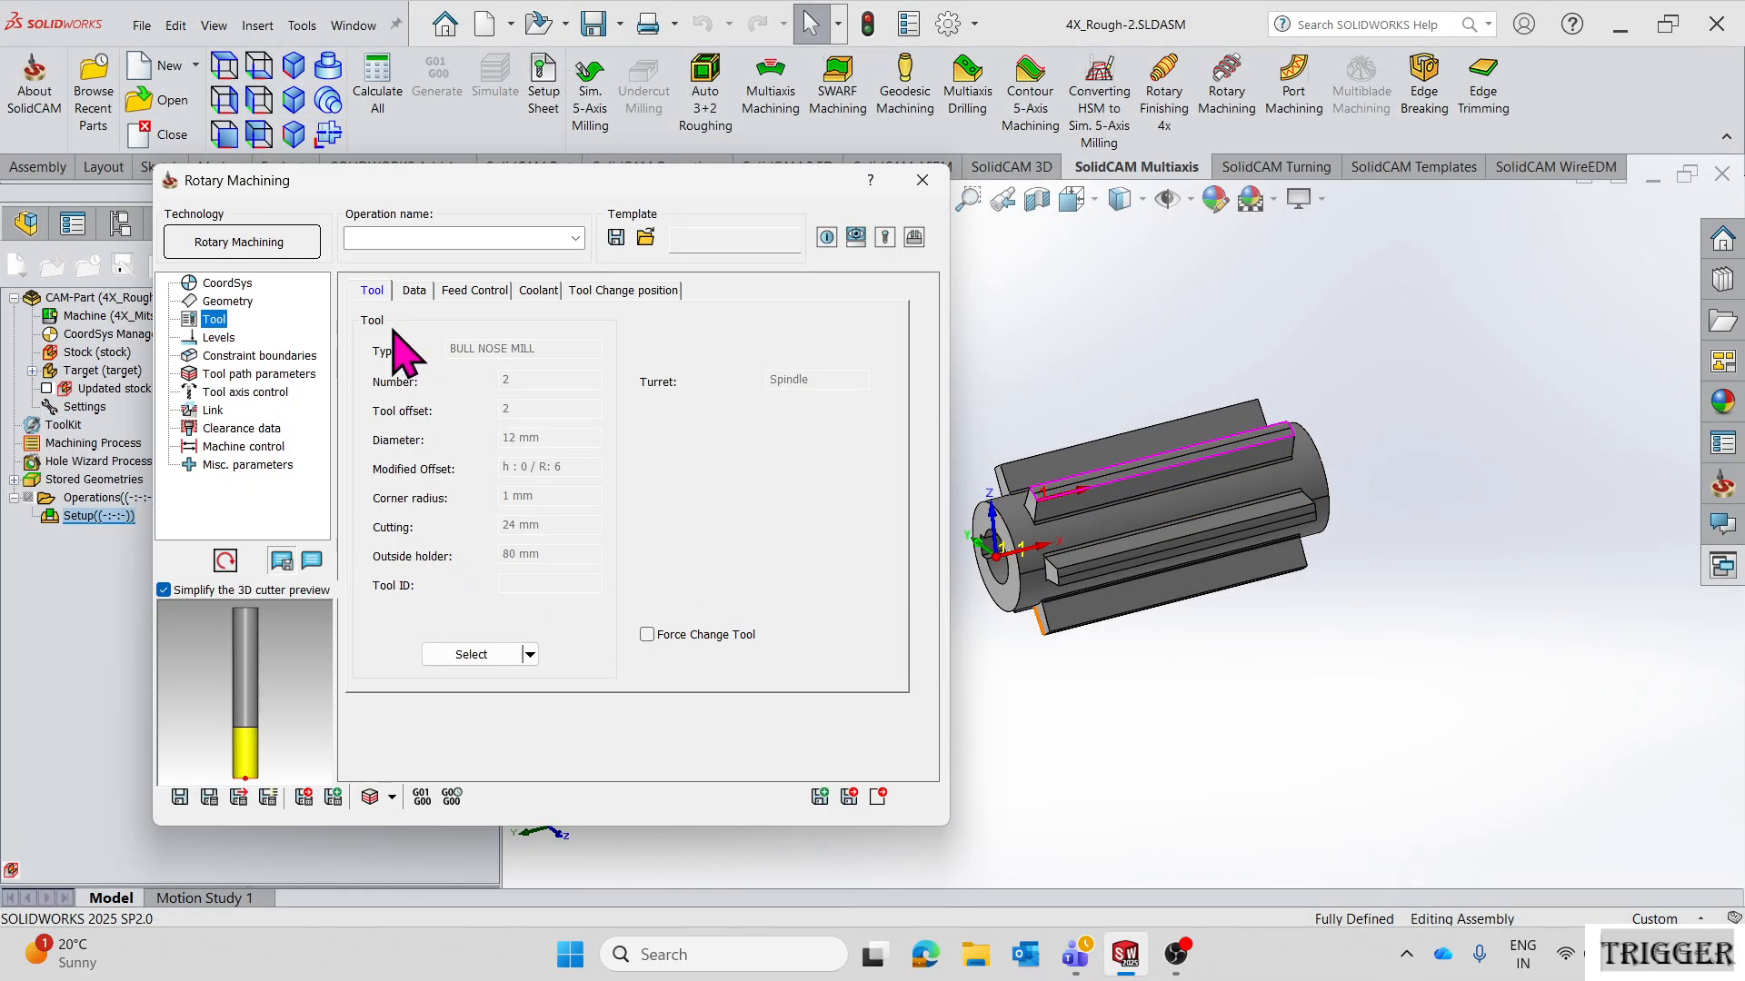
# - In the tool path parameters, set the step down distance to 0.5 and maximum step over to 5, and enable additional cuts on floors
pyautogui.click(219, 338)
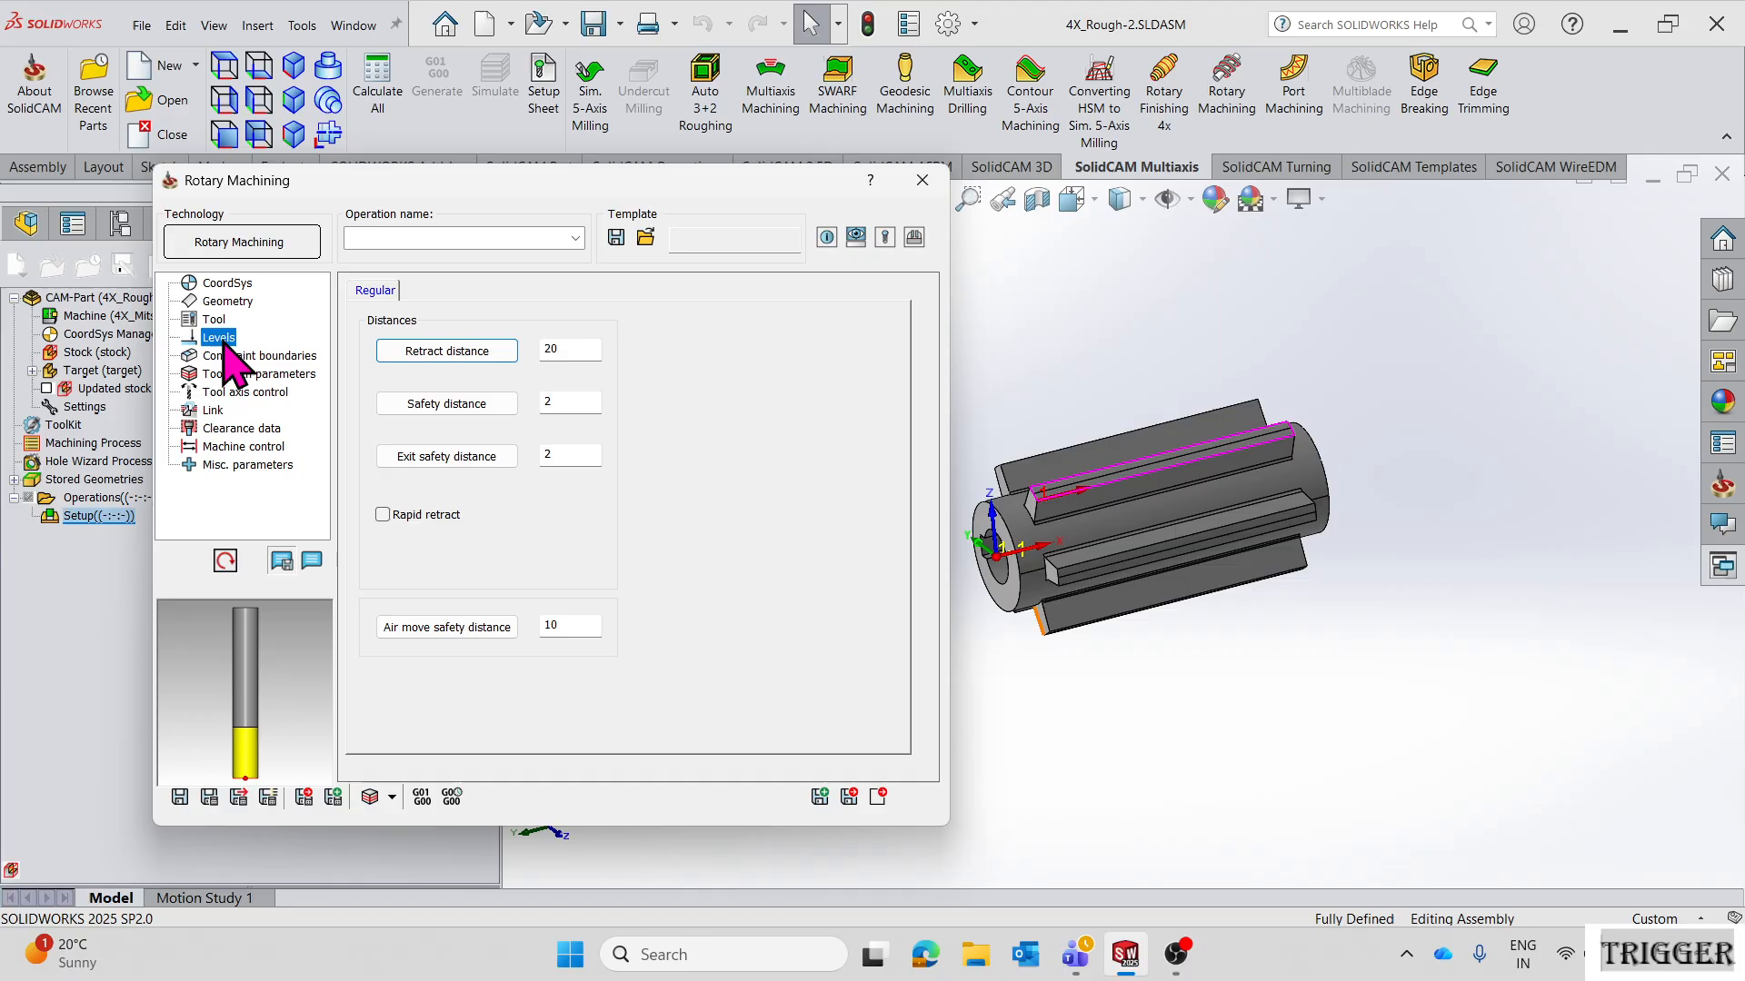
pyautogui.click(244, 356)
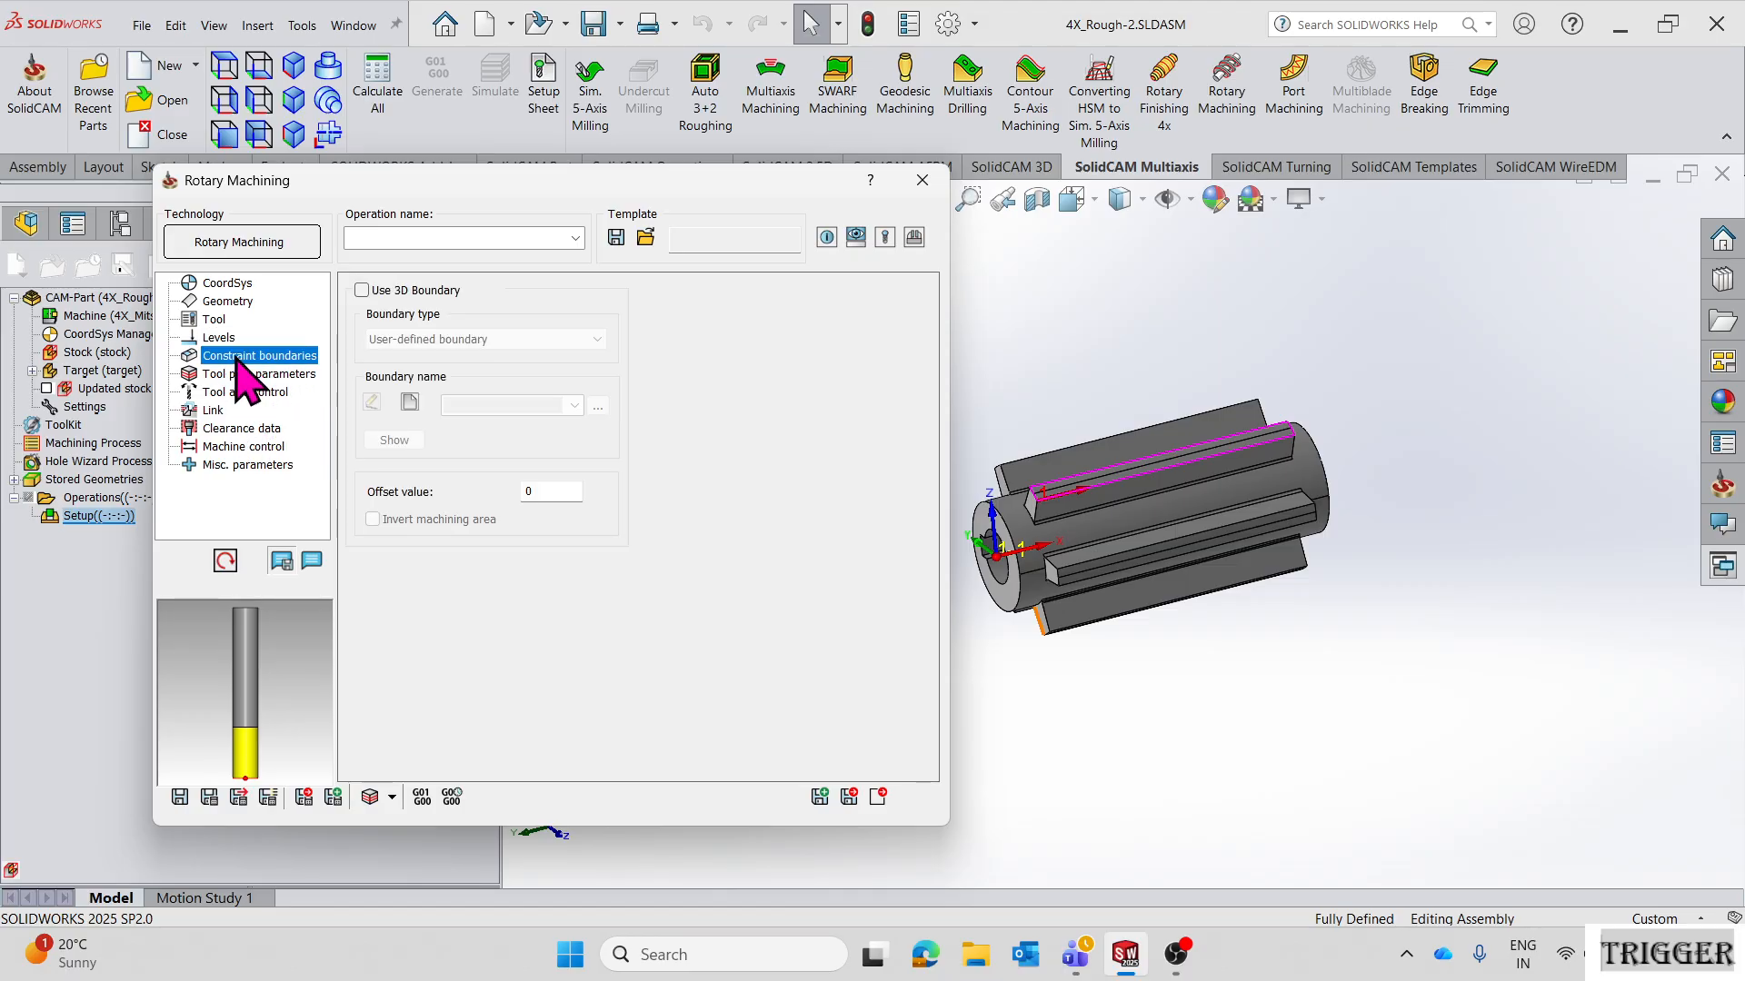
pyautogui.click(258, 375)
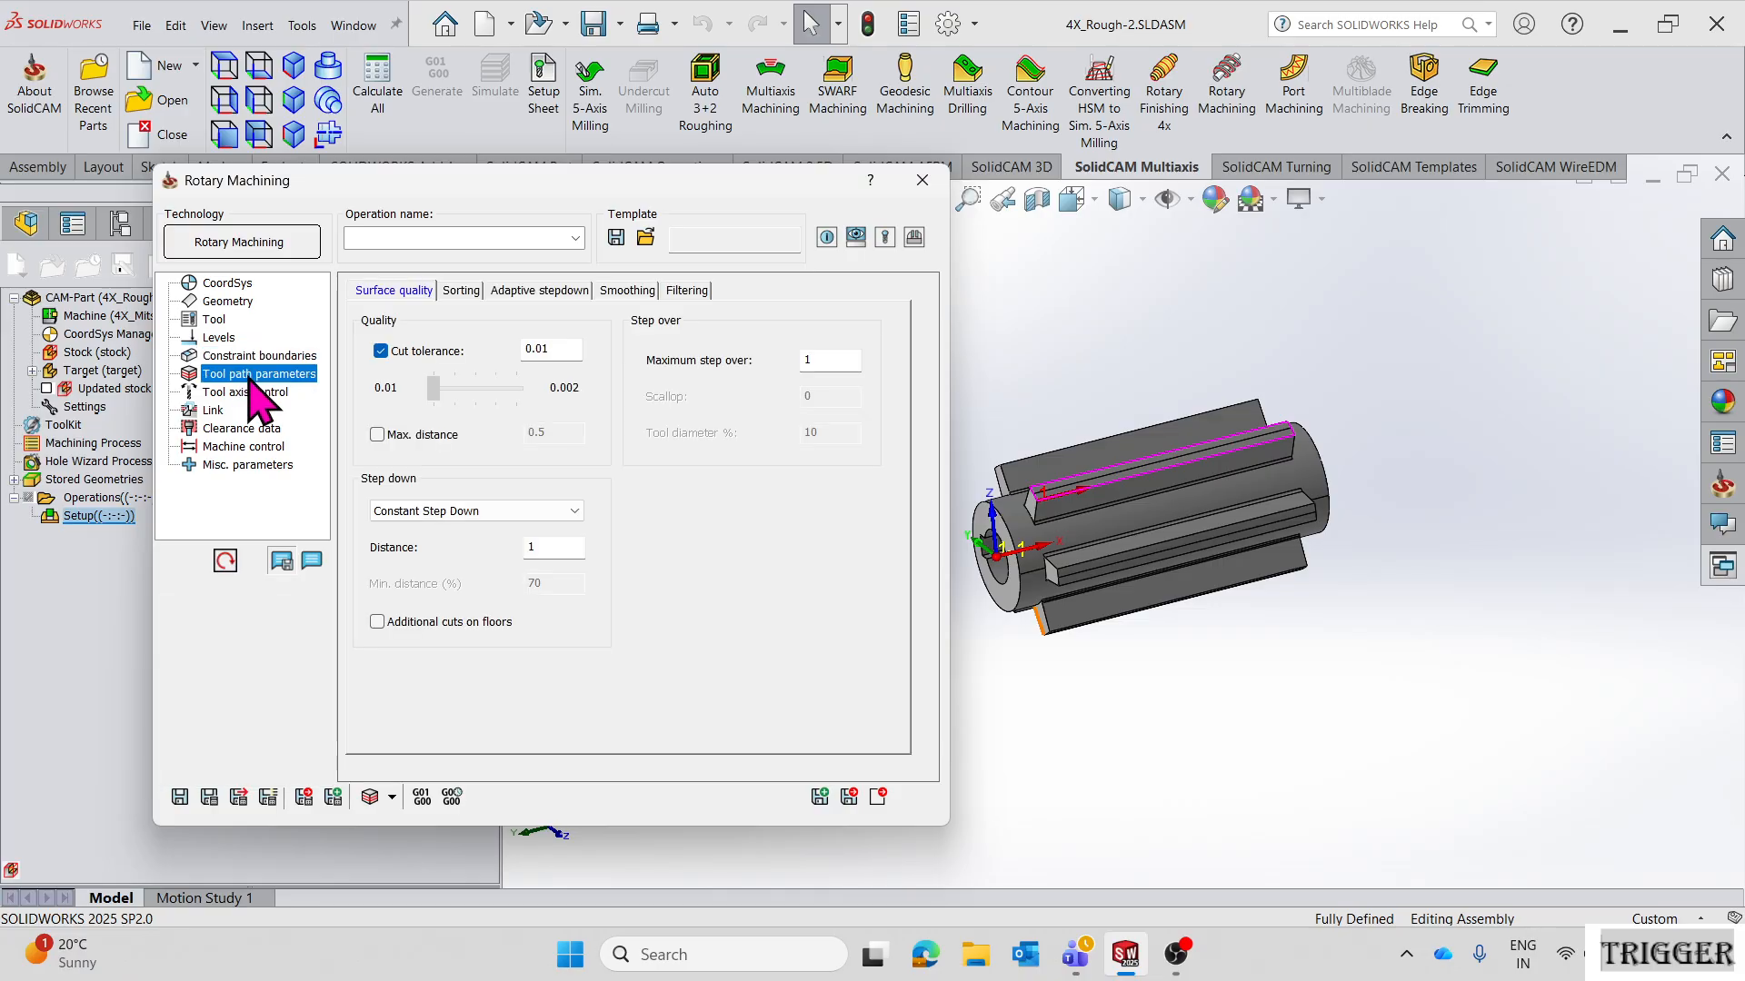
pyautogui.doubleClick(559, 546)
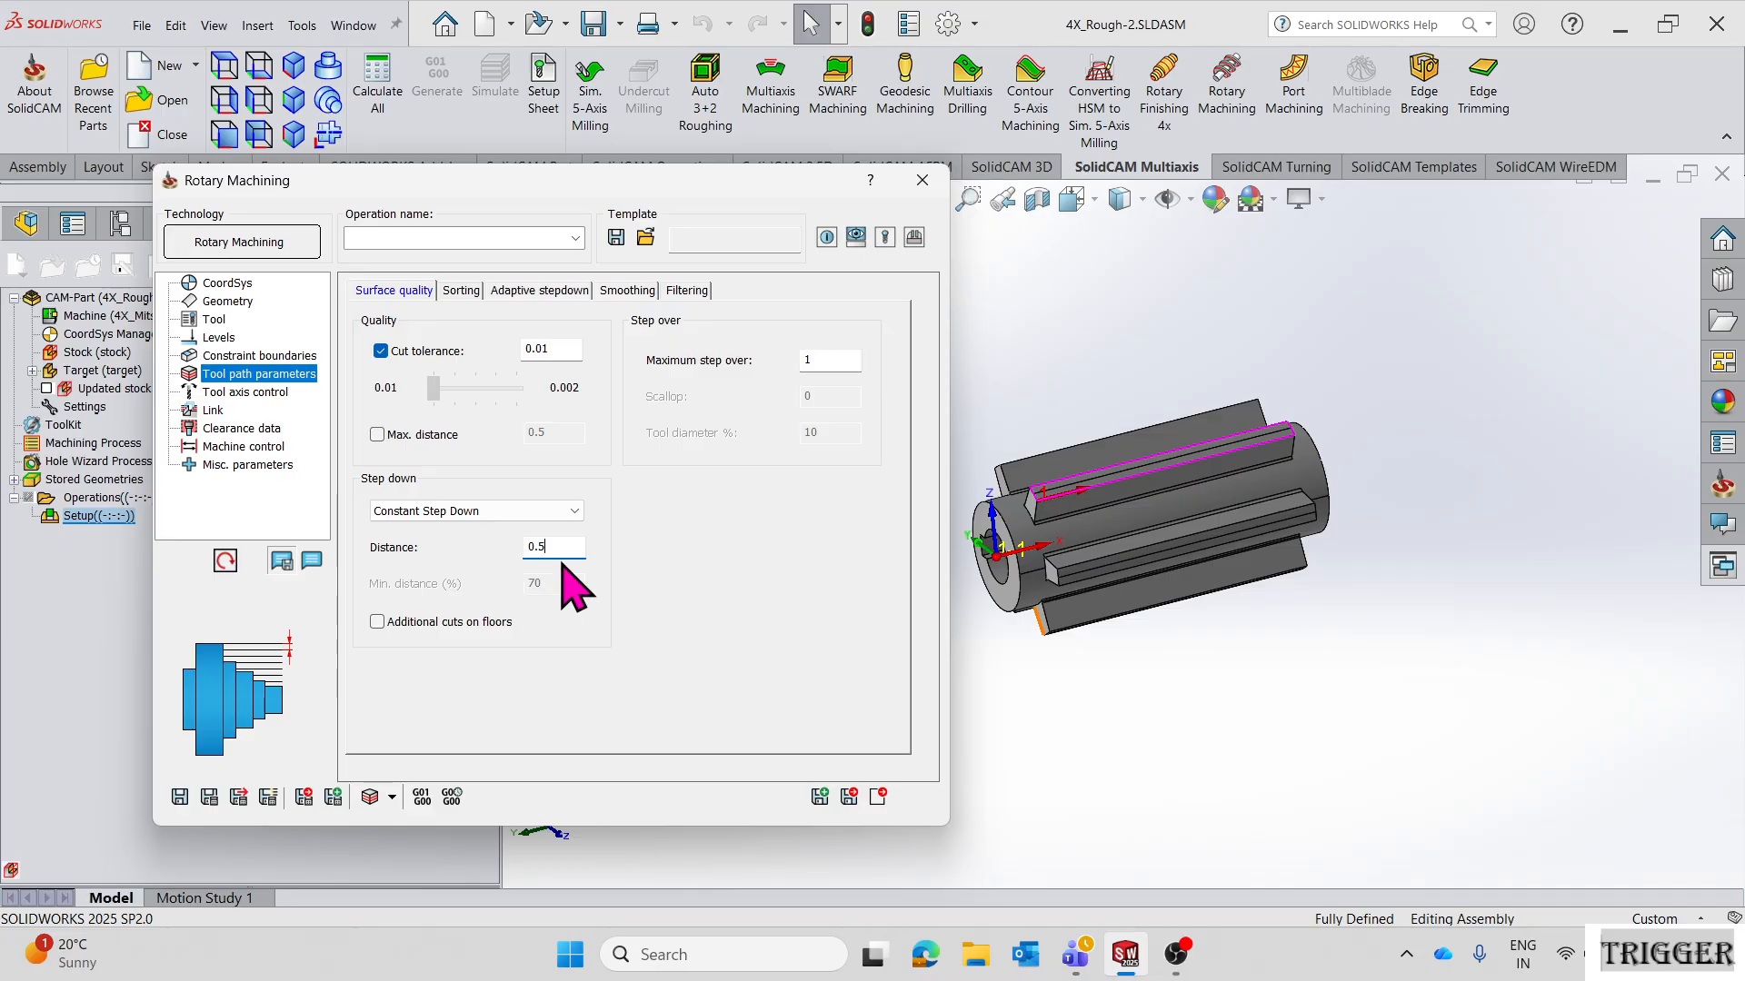
pyautogui.doubleClick(829, 360)
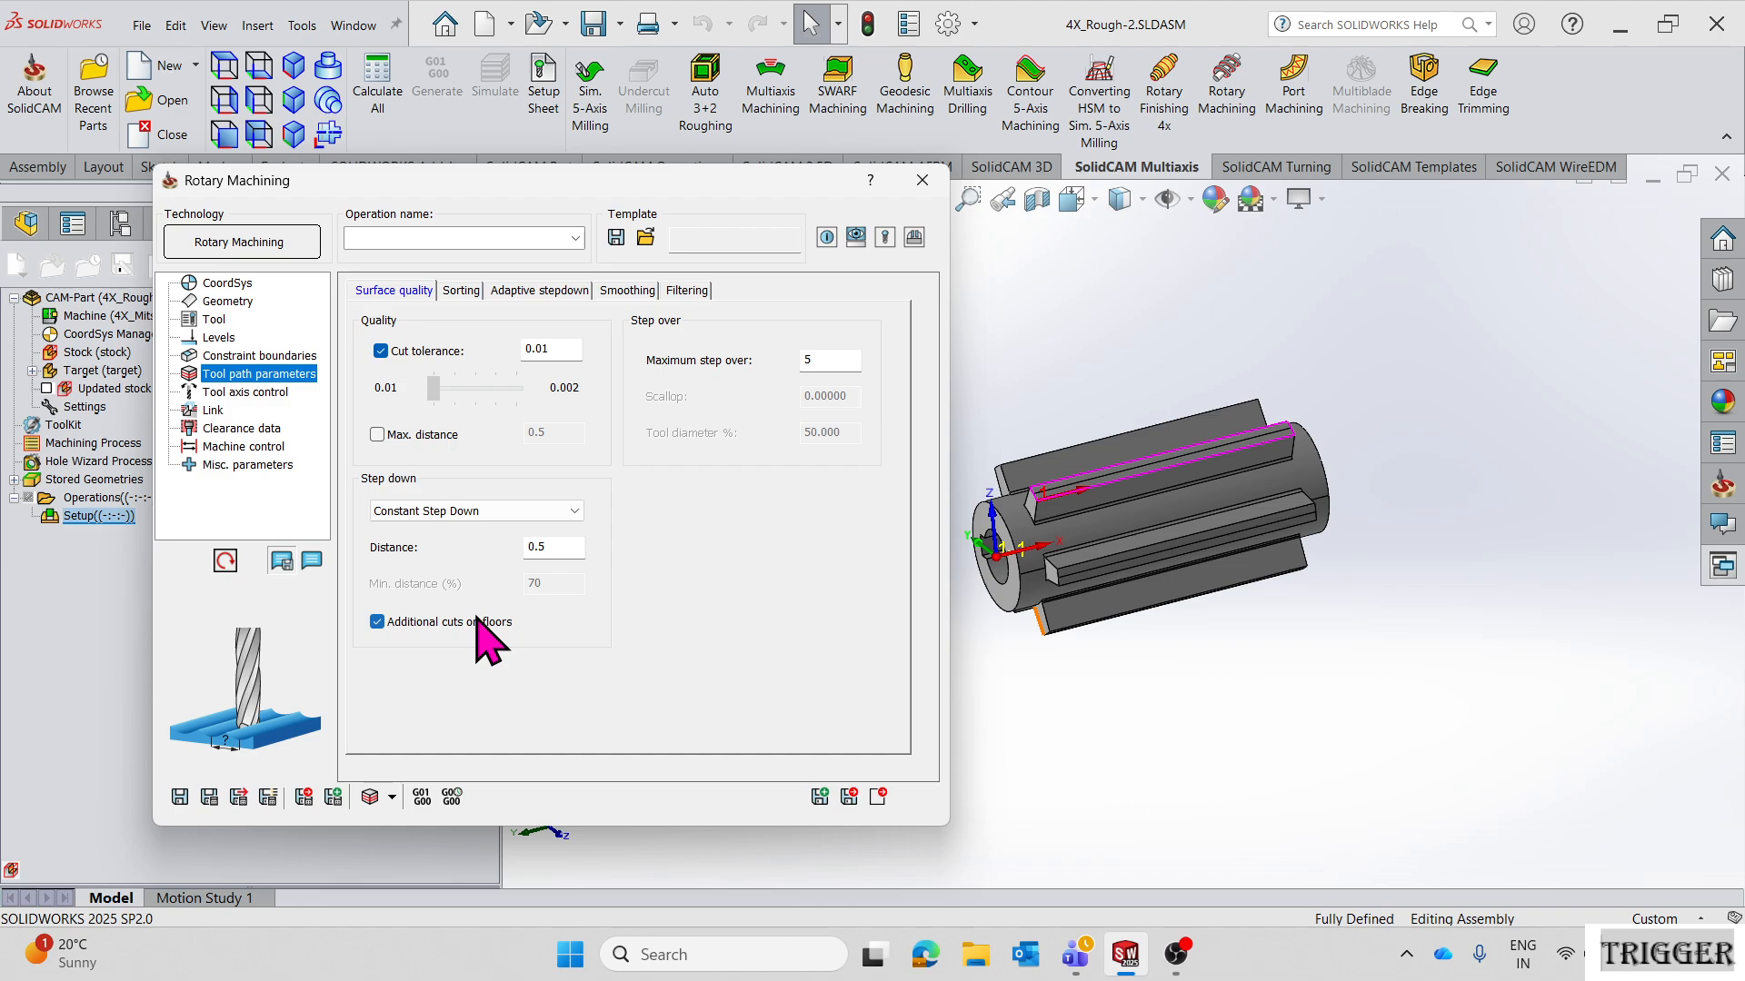
# - Keep the Zigzag cutting method and enable tool path smoothing with corners at 20% and final contour at 10%
pyautogui.click(464, 292)
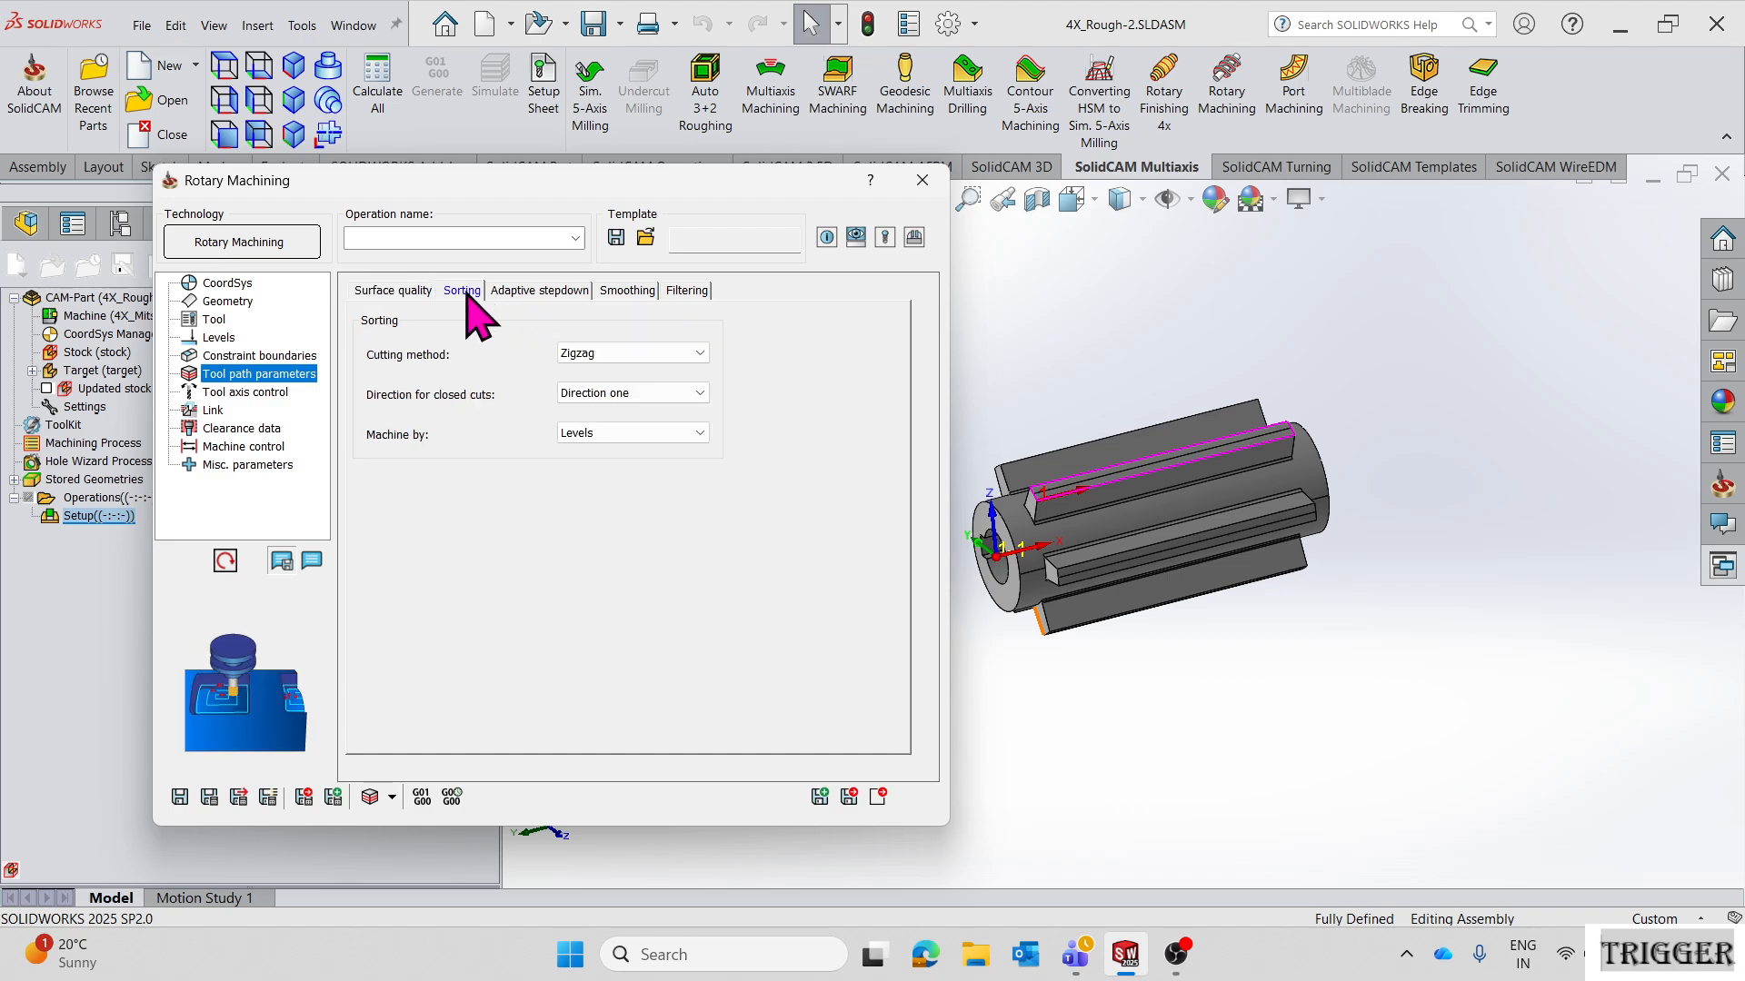
pyautogui.click(650, 357)
pyautogui.click(741, 340)
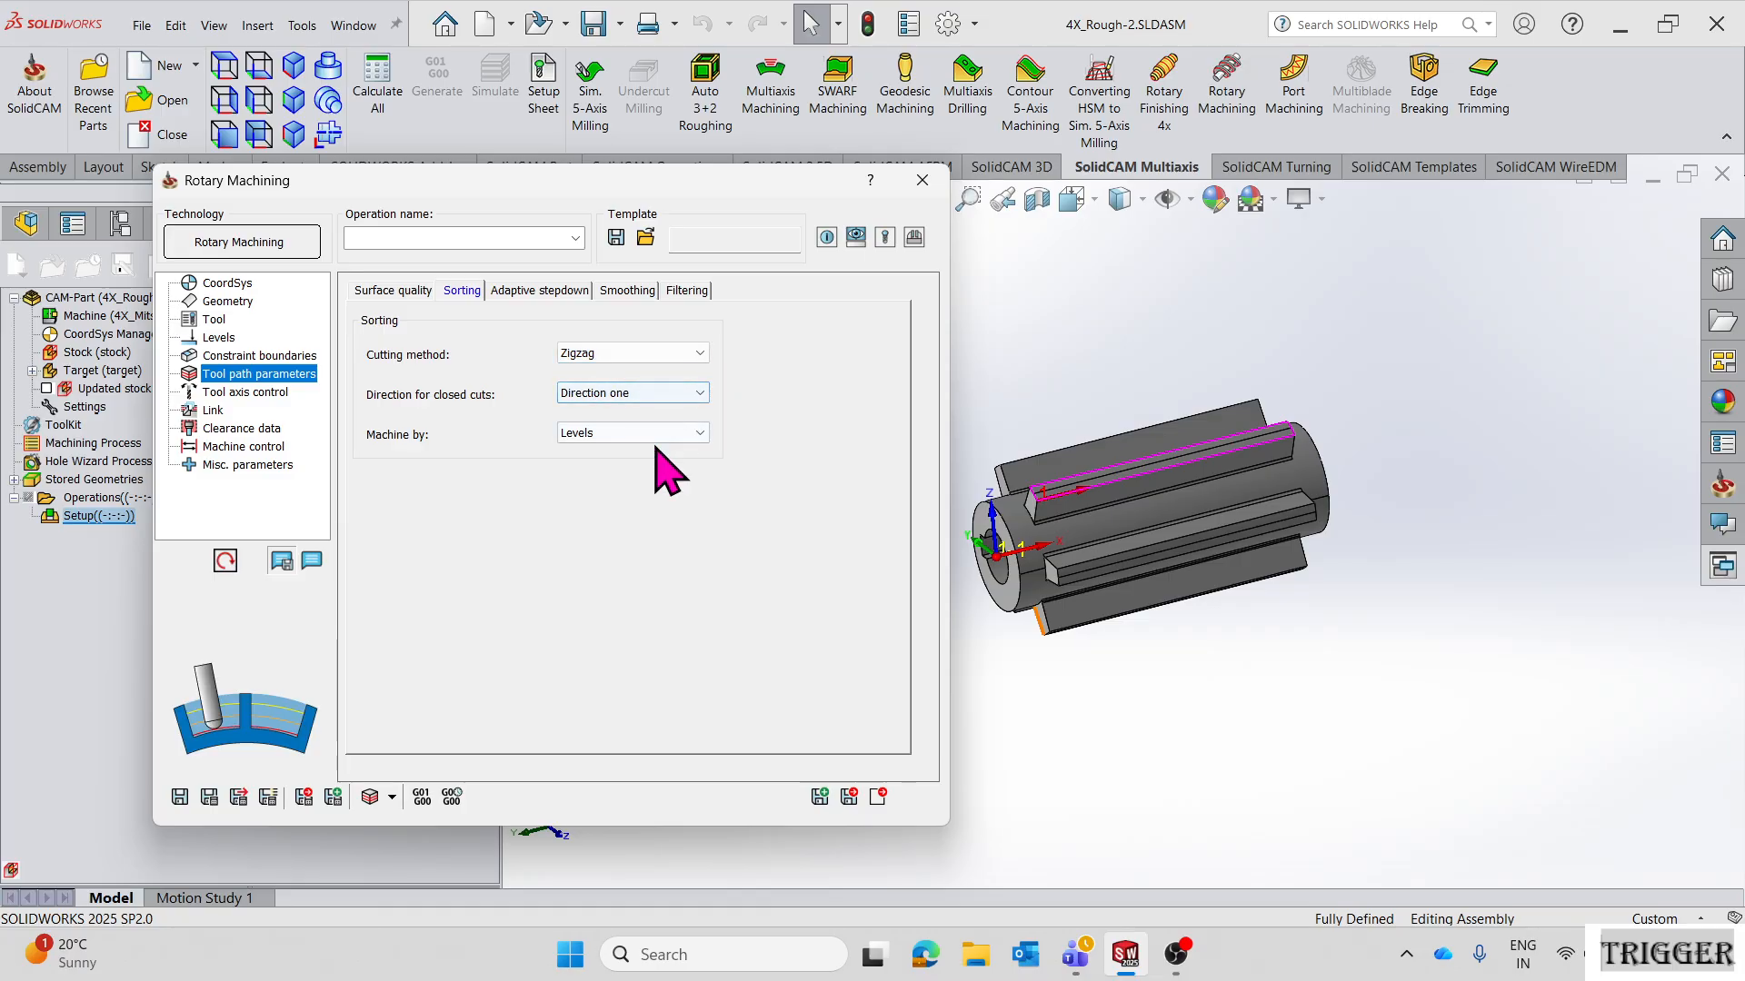
pyautogui.click(544, 292)
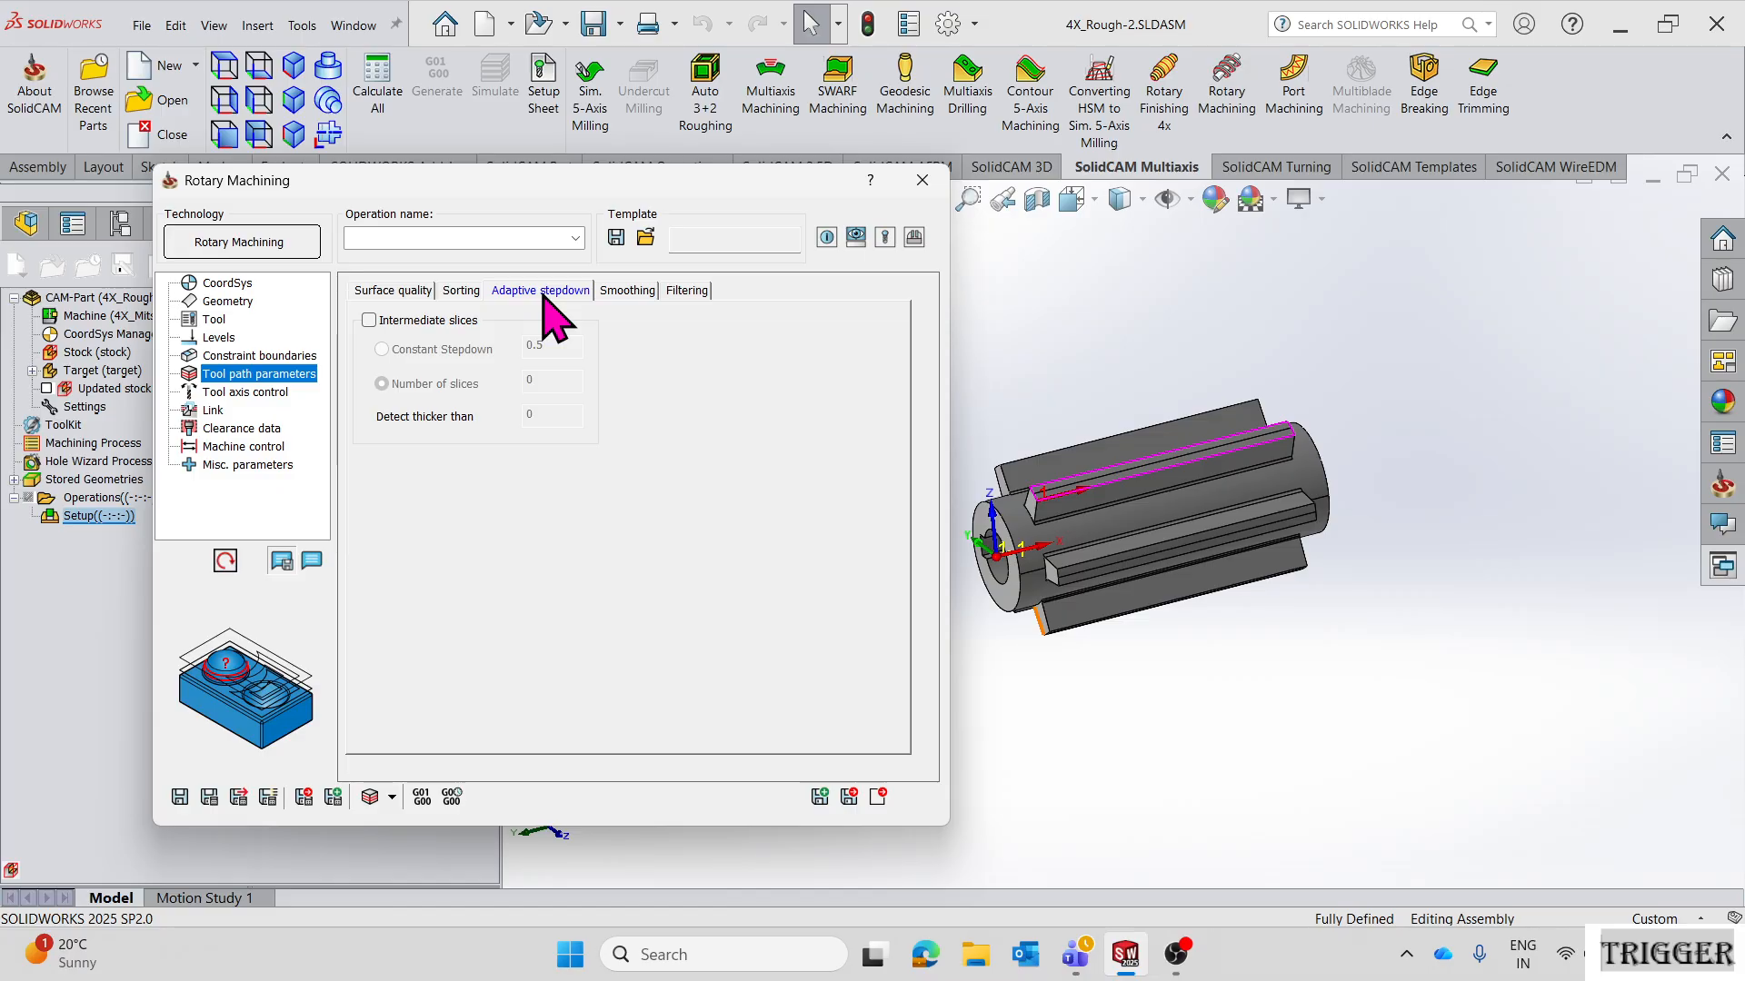
pyautogui.click(627, 300)
pyautogui.click(377, 354)
pyautogui.click(377, 389)
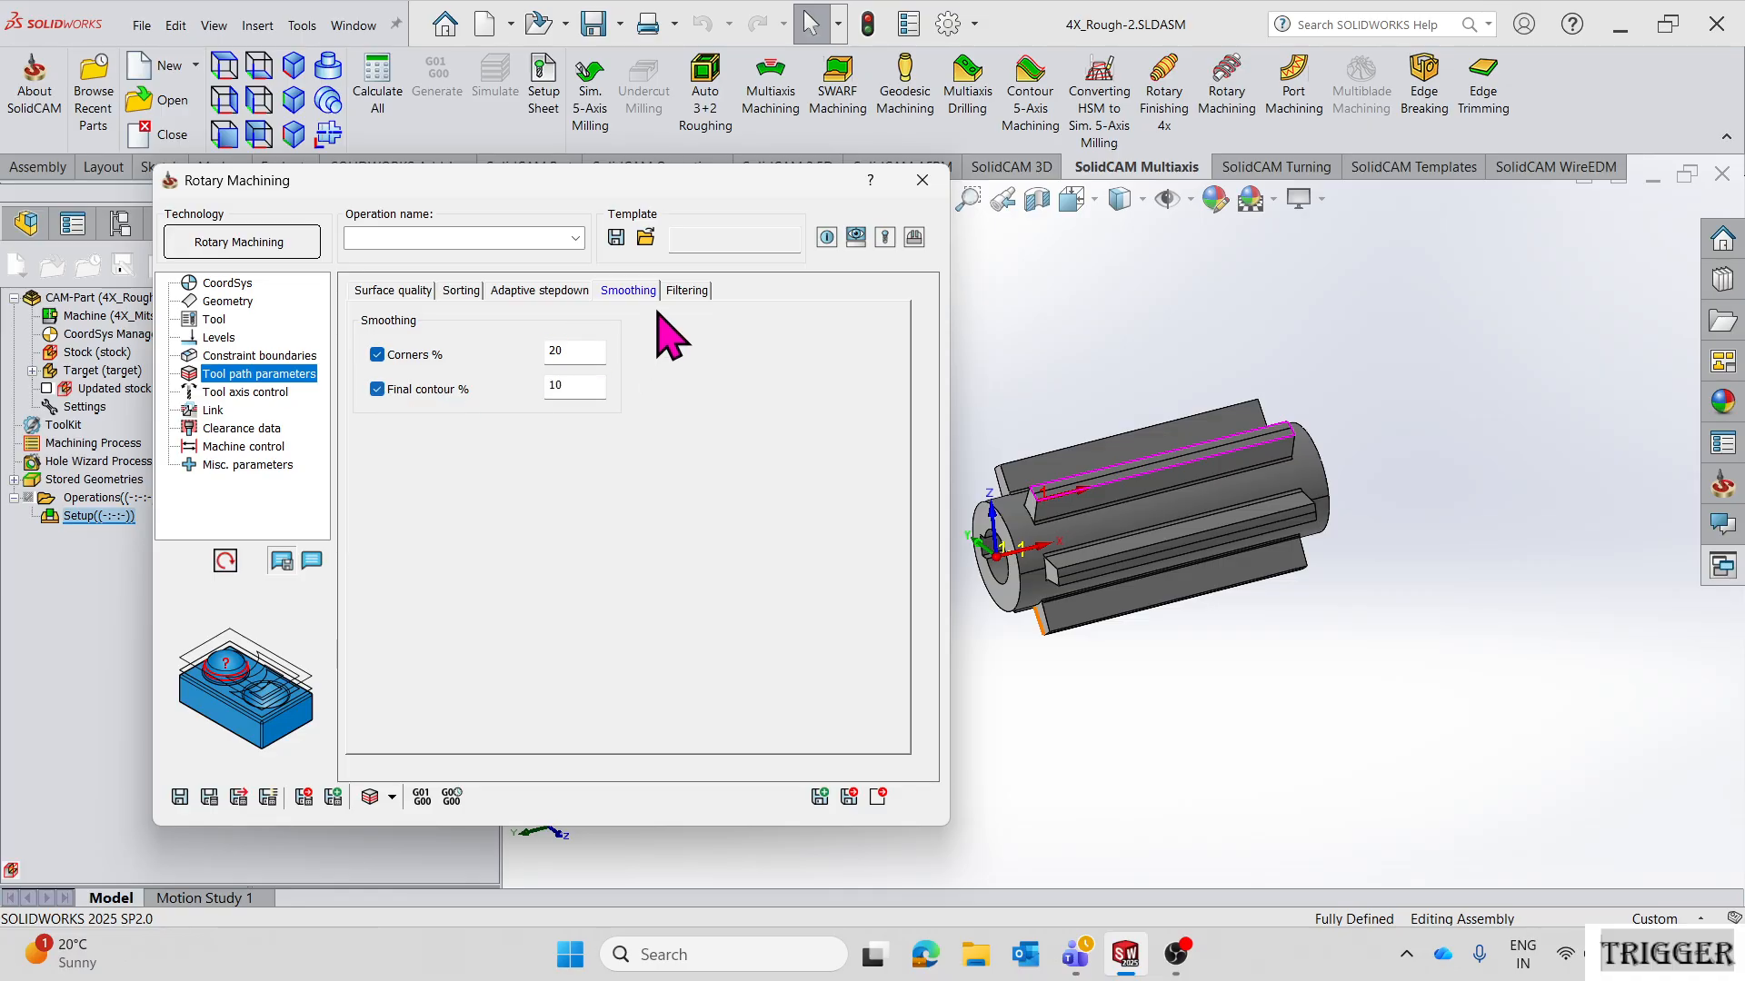
pyautogui.click(460, 291)
pyautogui.click(540, 291)
pyautogui.click(377, 291)
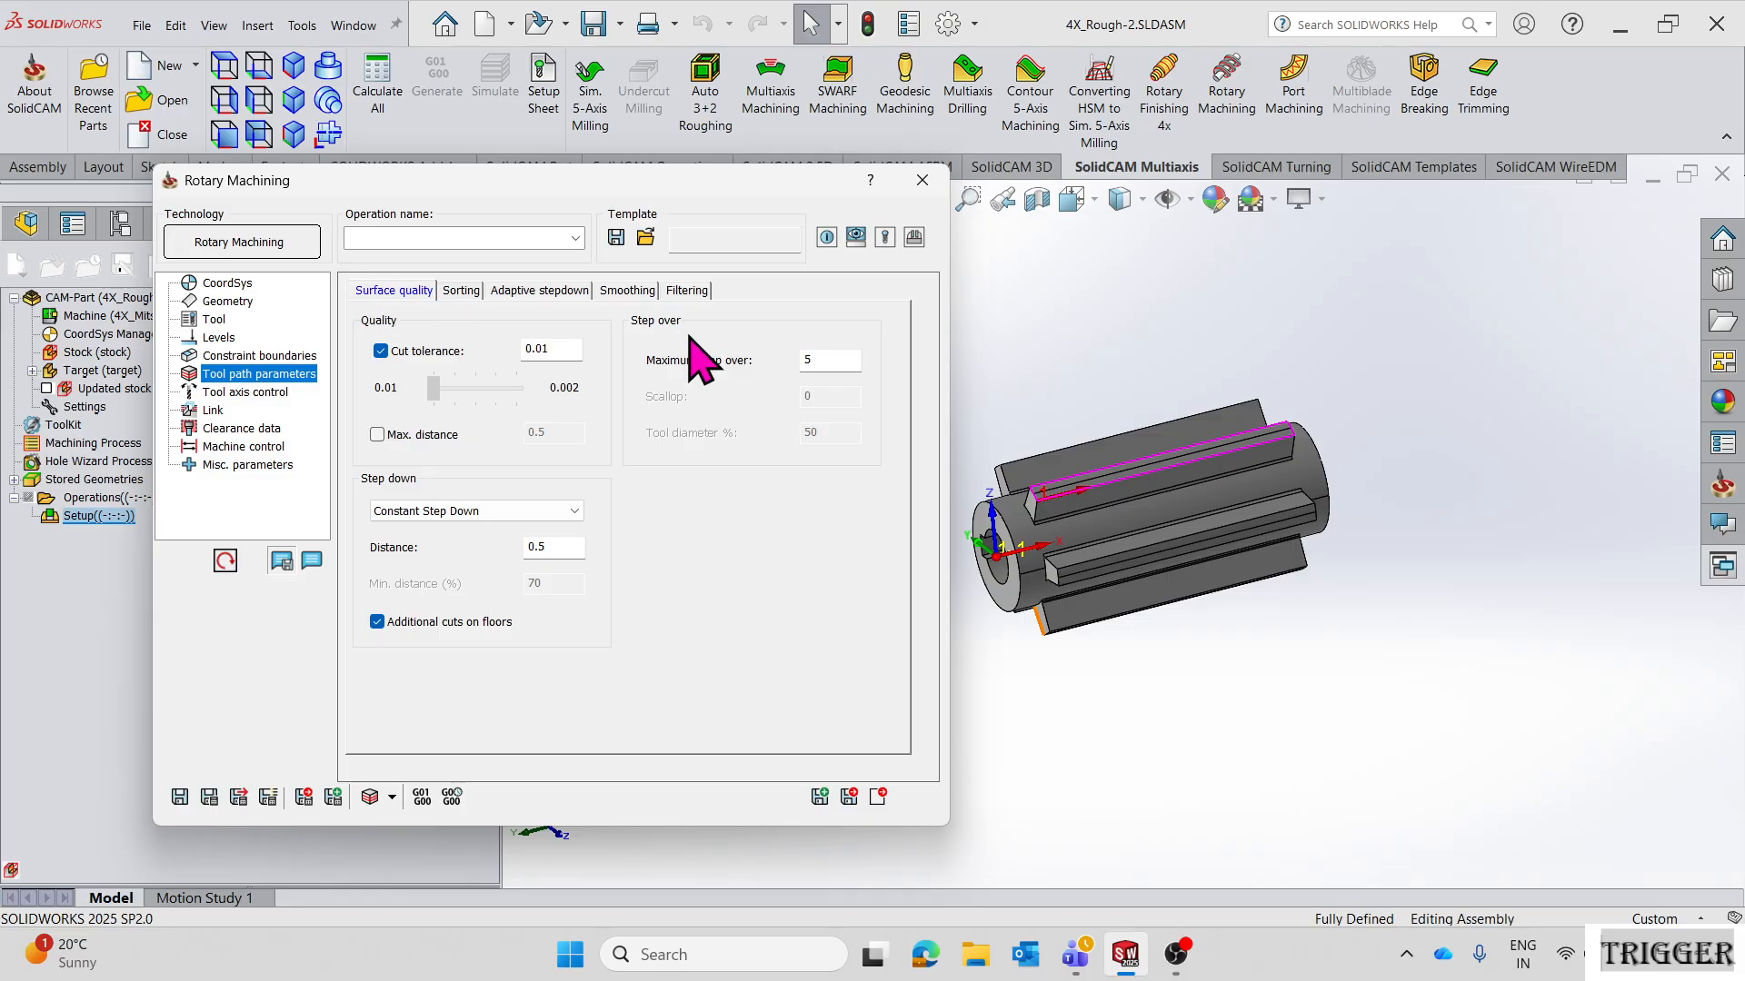
# - Set the rotary axis direction of the 4 Axis output to X-Axis with its base point at 0, 0, 0
pyautogui.click(238, 392)
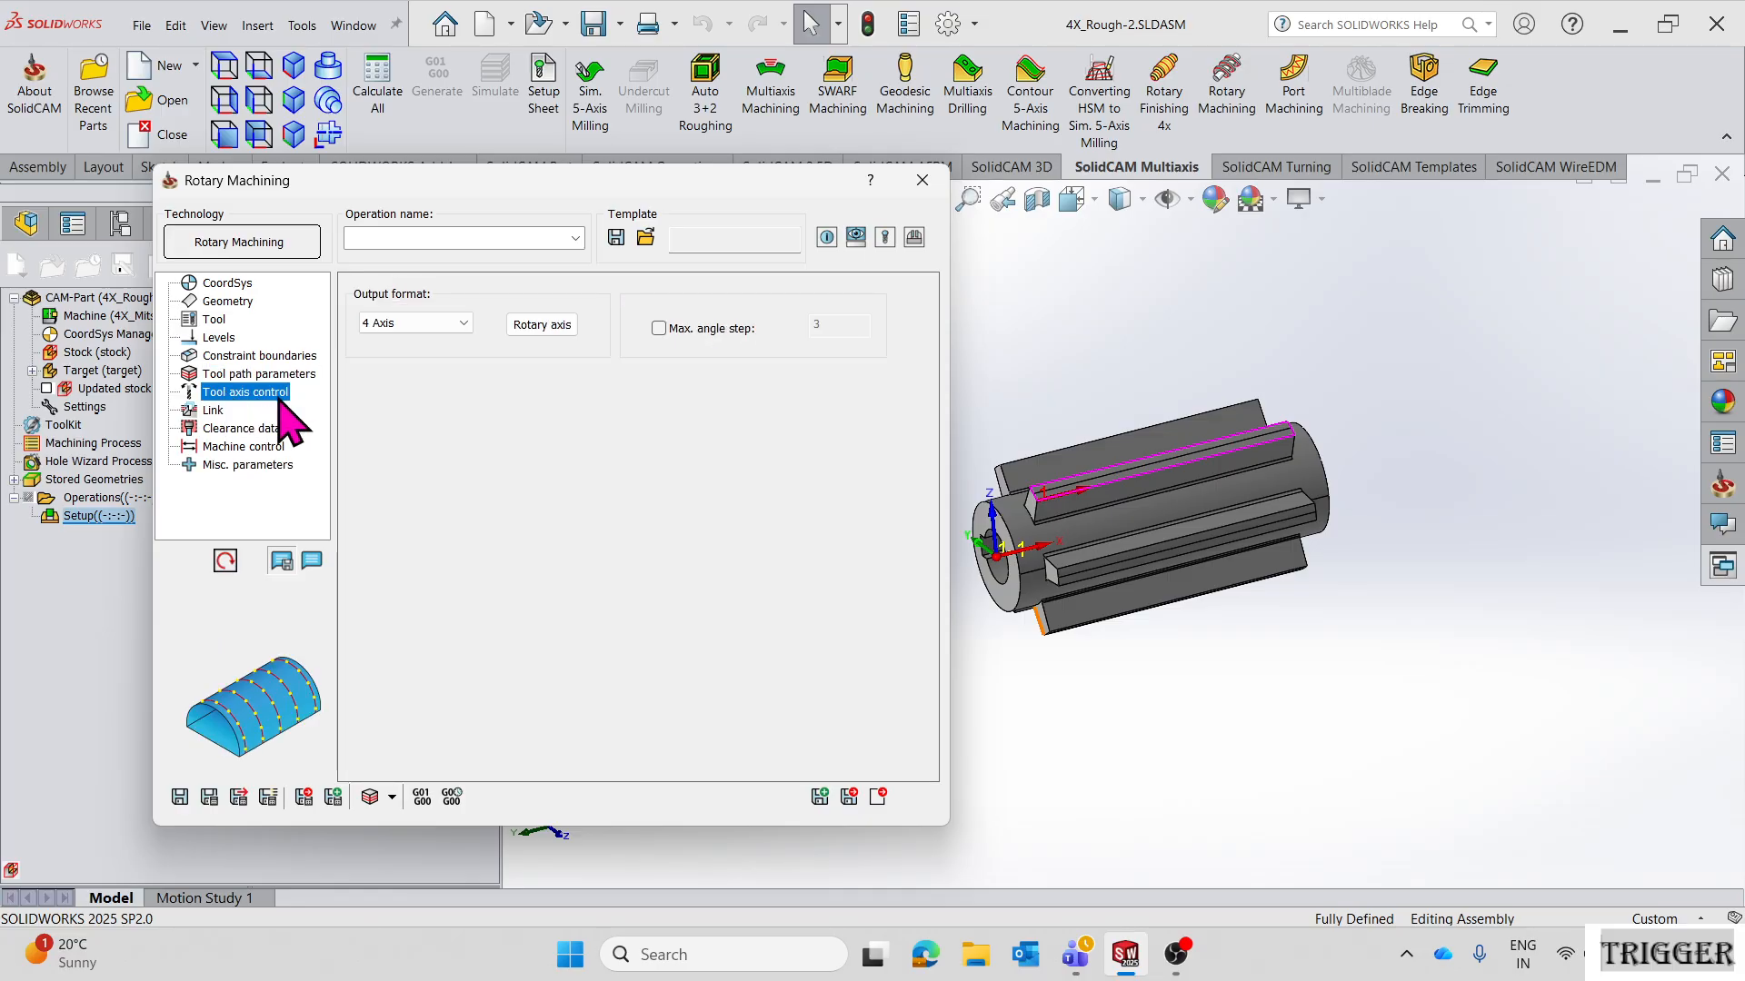
pyautogui.click(548, 327)
pyautogui.click(818, 270)
pyautogui.click(863, 284)
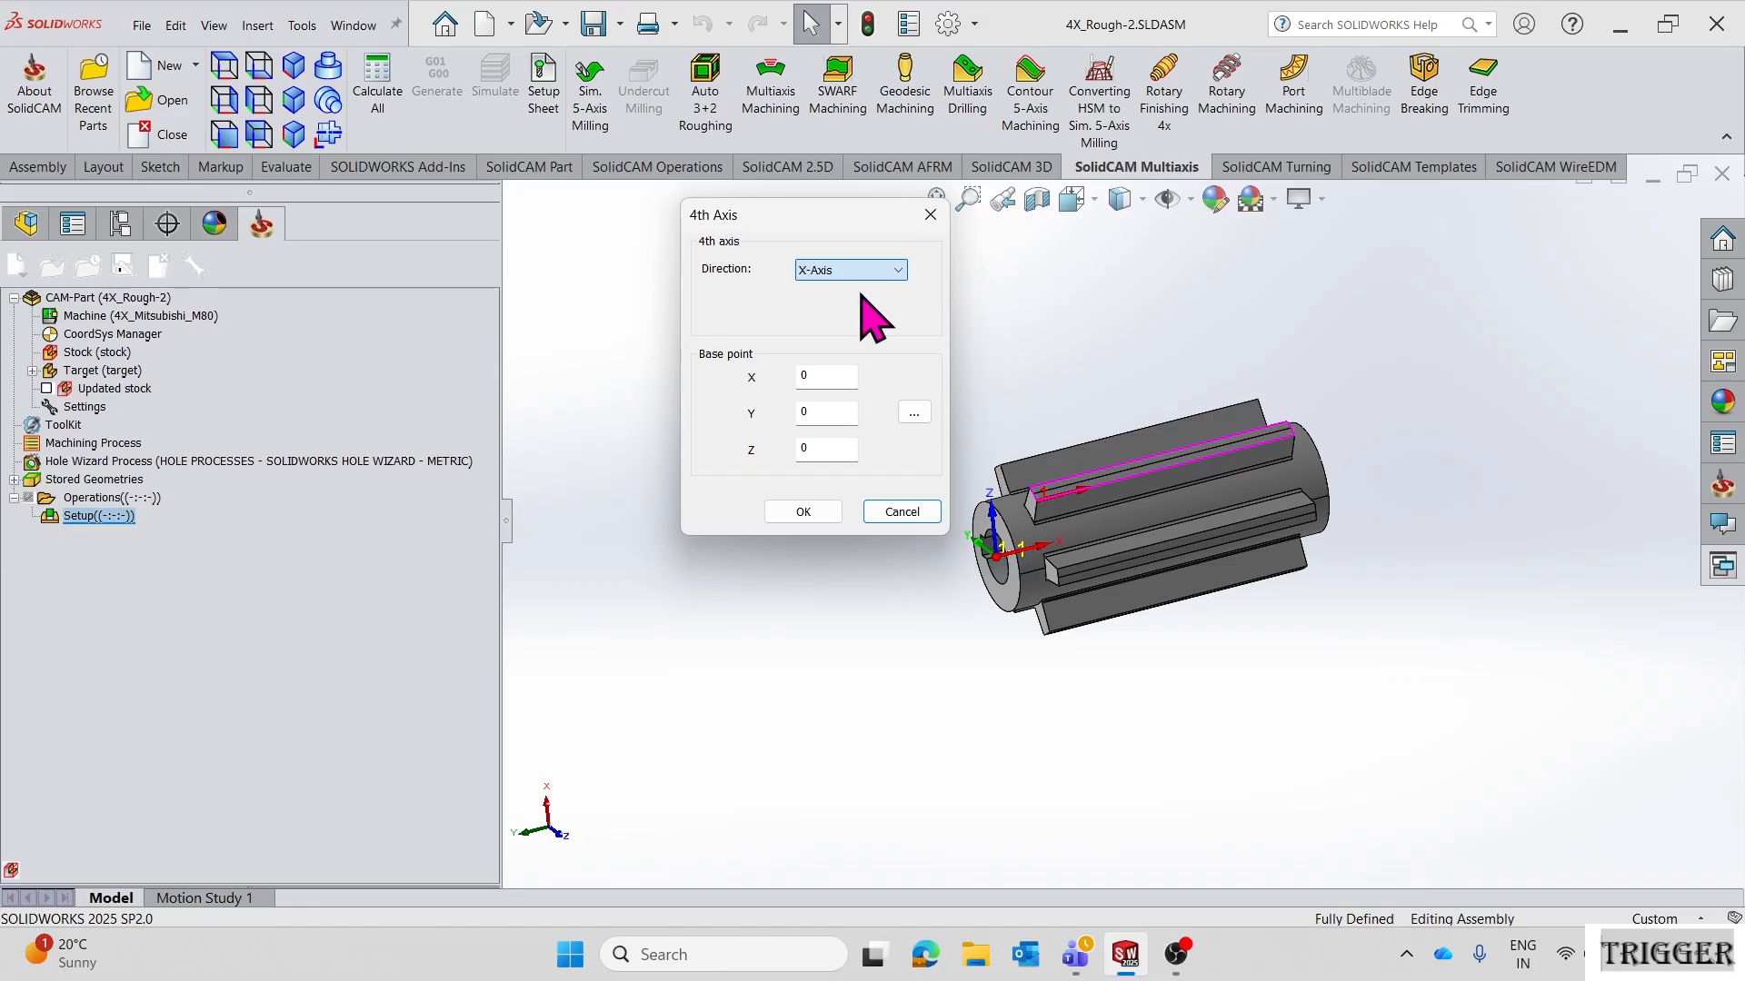
pyautogui.click(798, 511)
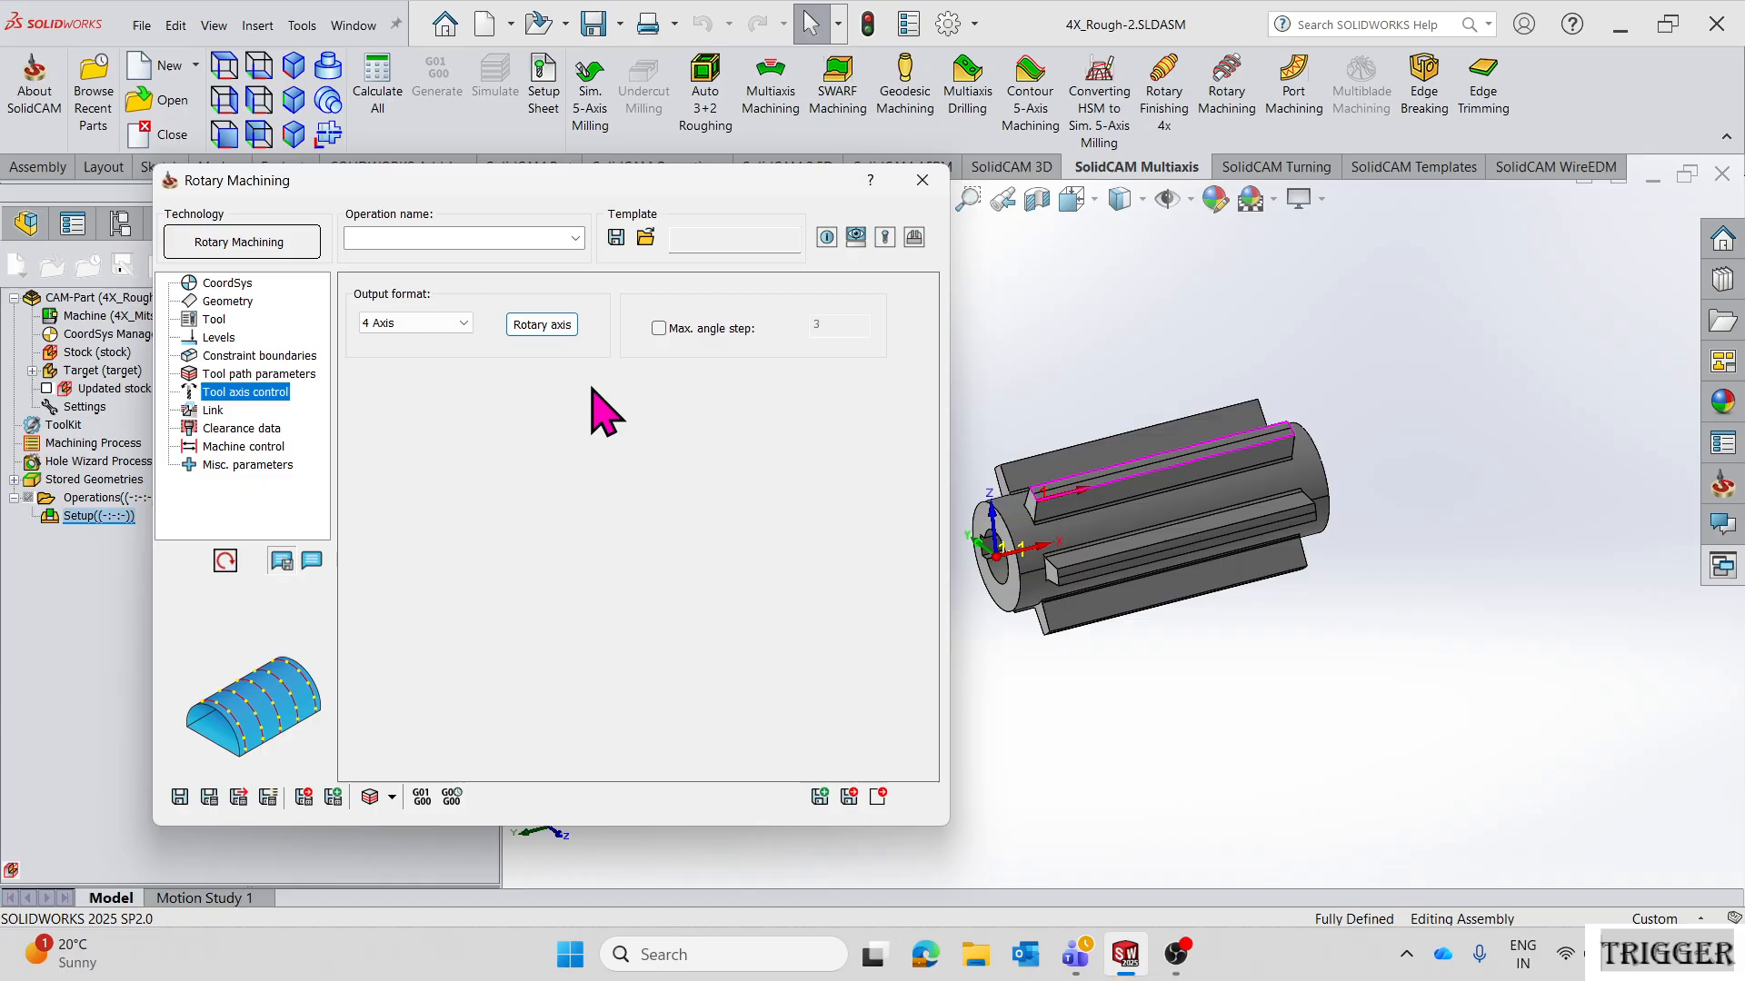
# - Keep the default approach, retract and link settings, save and calculate the rotary machining operation, and exit its definition
pyautogui.click(213, 412)
pyautogui.click(456, 291)
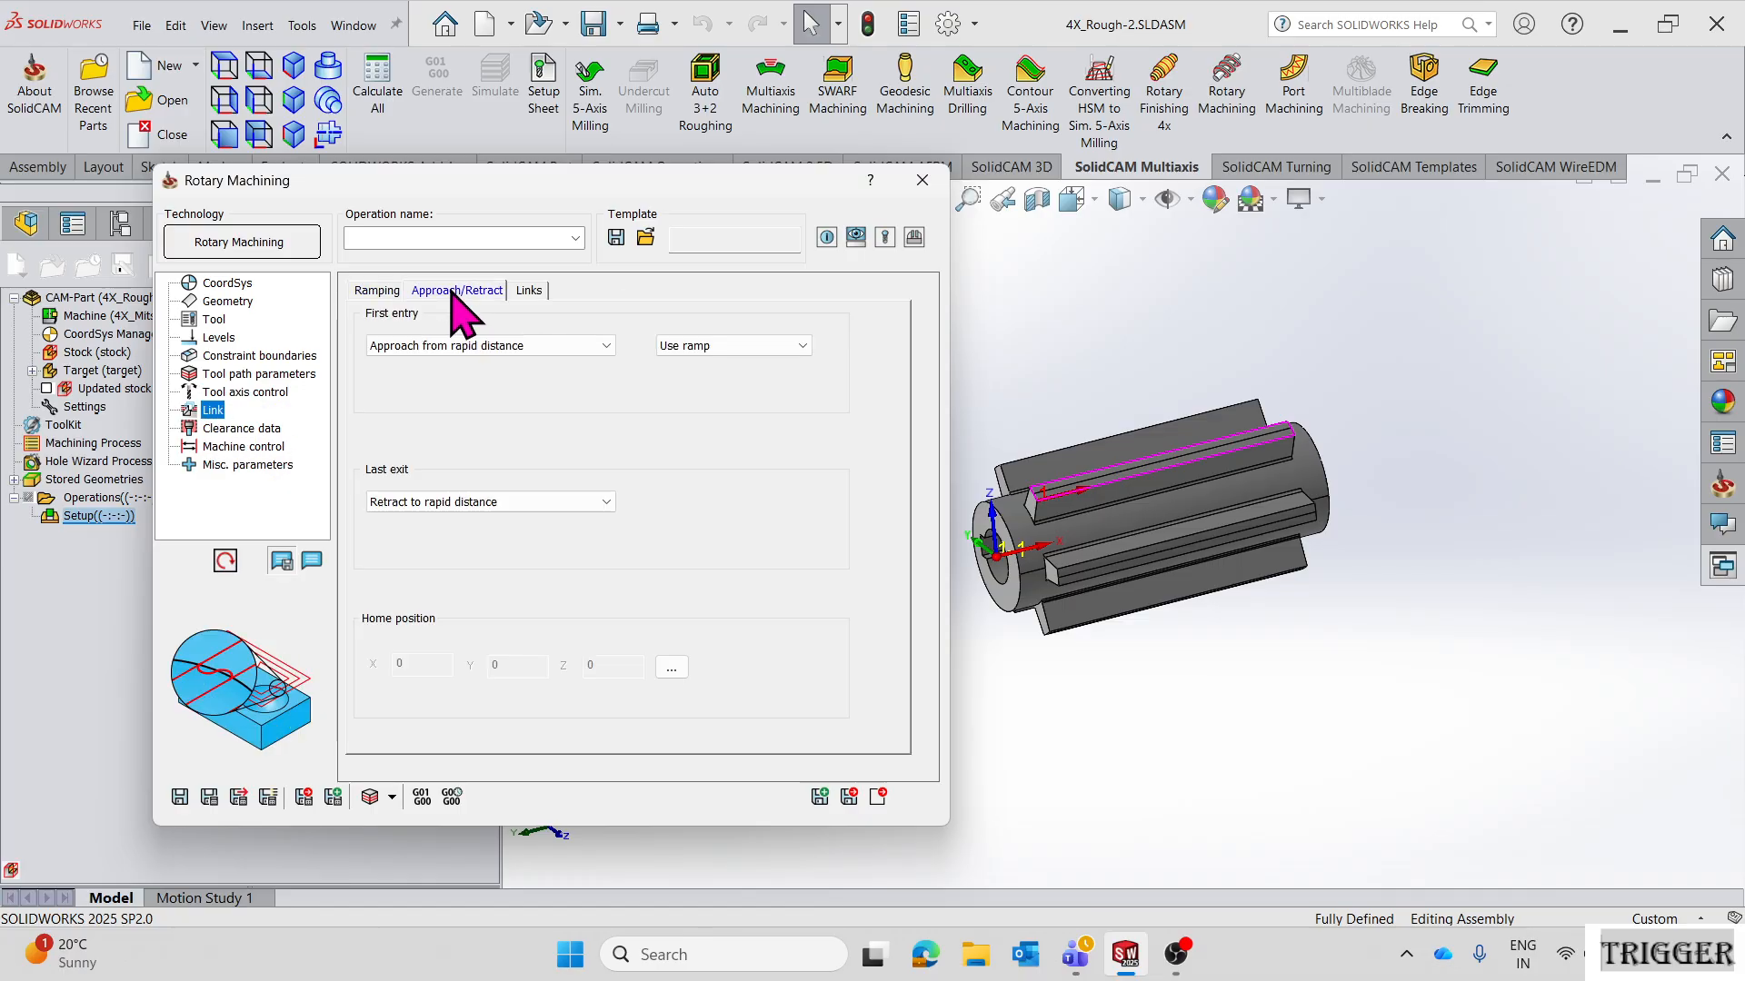
pyautogui.click(530, 291)
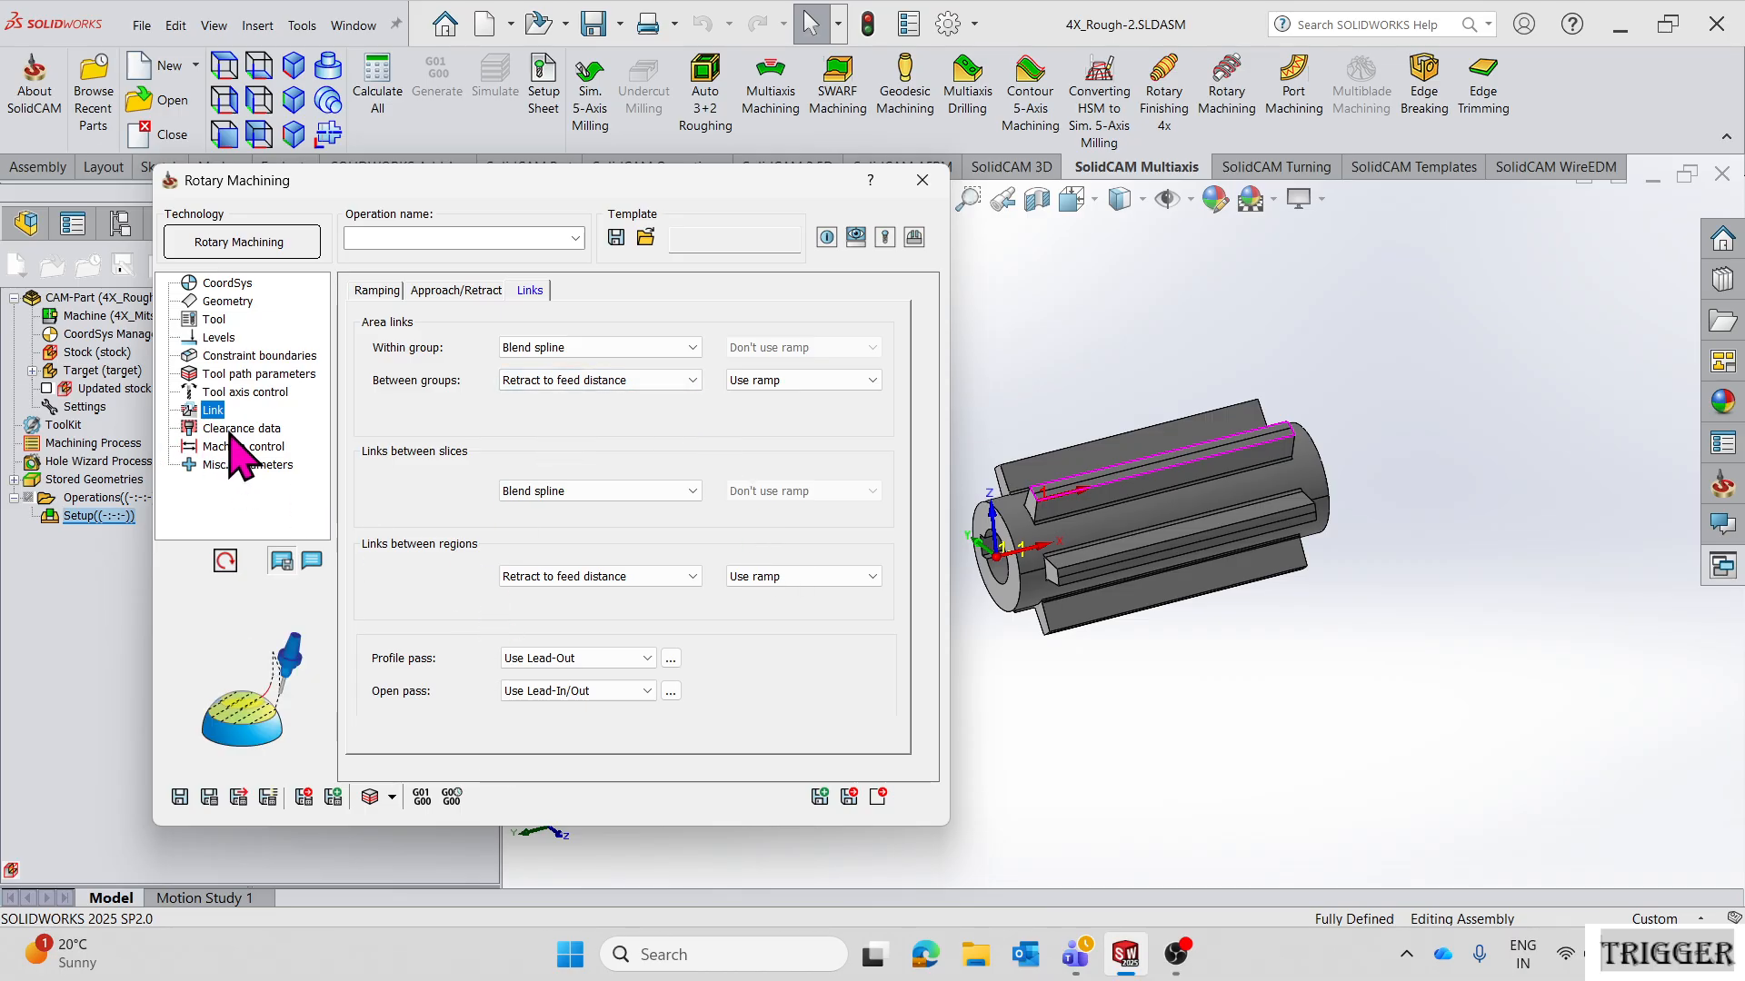
pyautogui.click(180, 797)
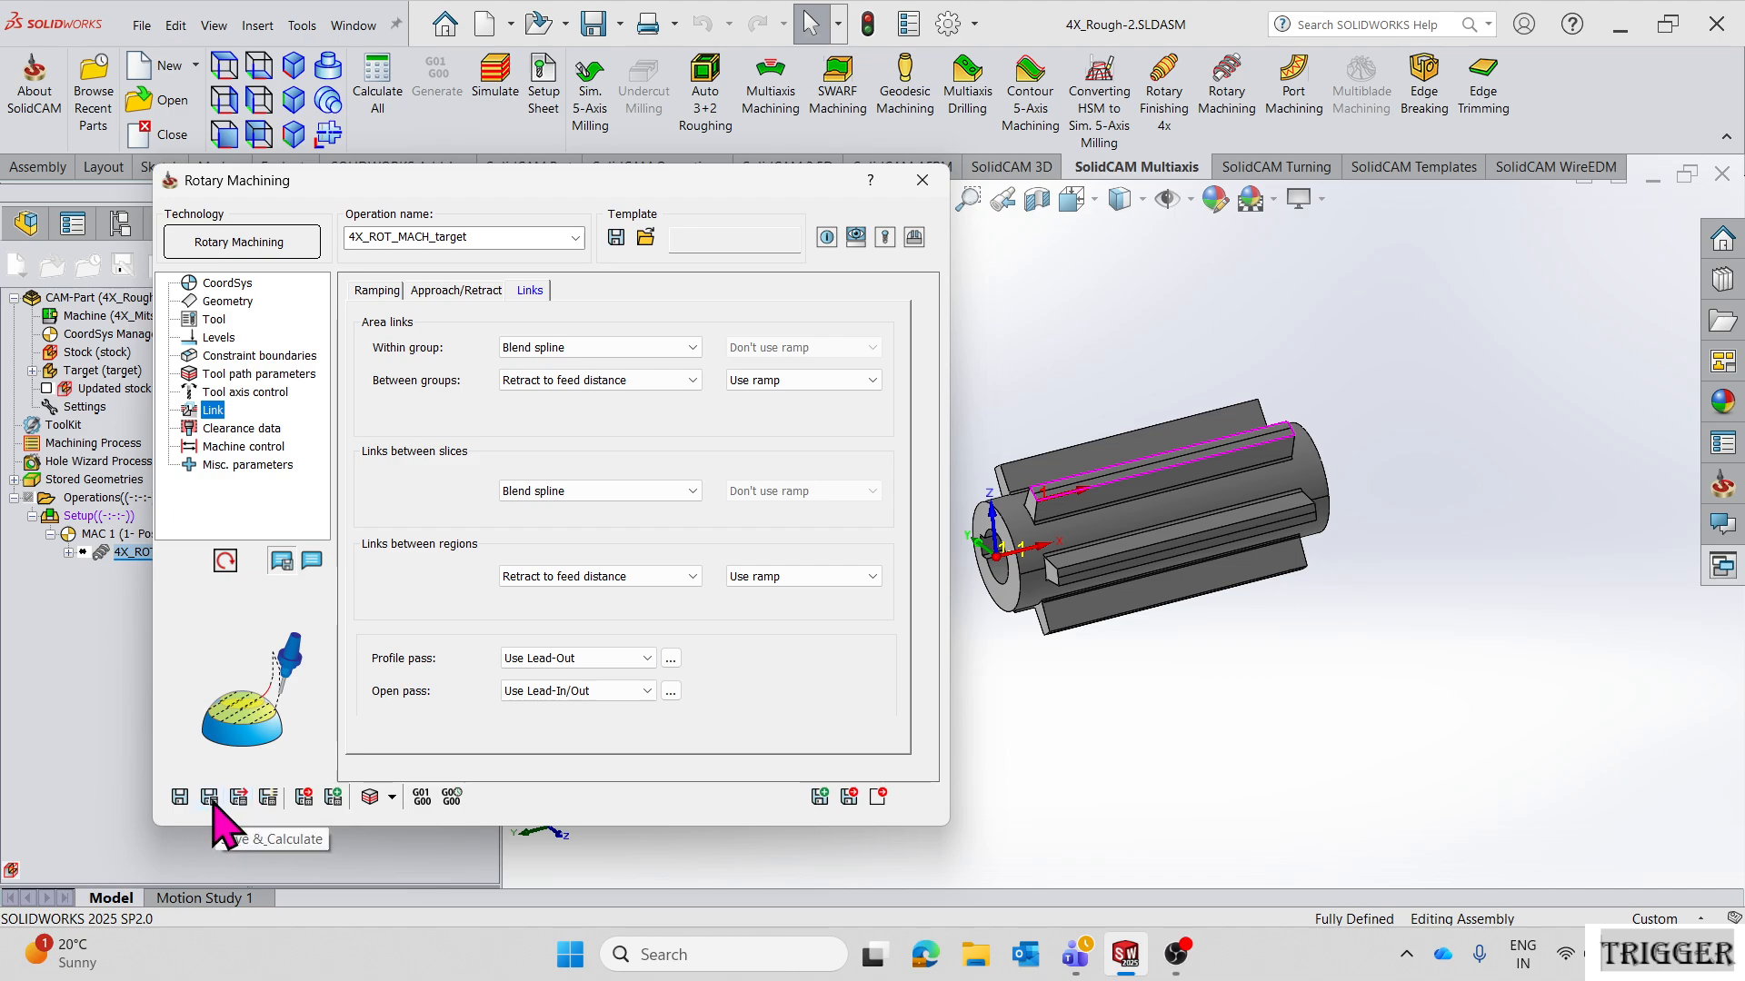
pyautogui.moveTo(482, 180); pyautogui.dragTo(626, 190)
pyautogui.click(354, 806)
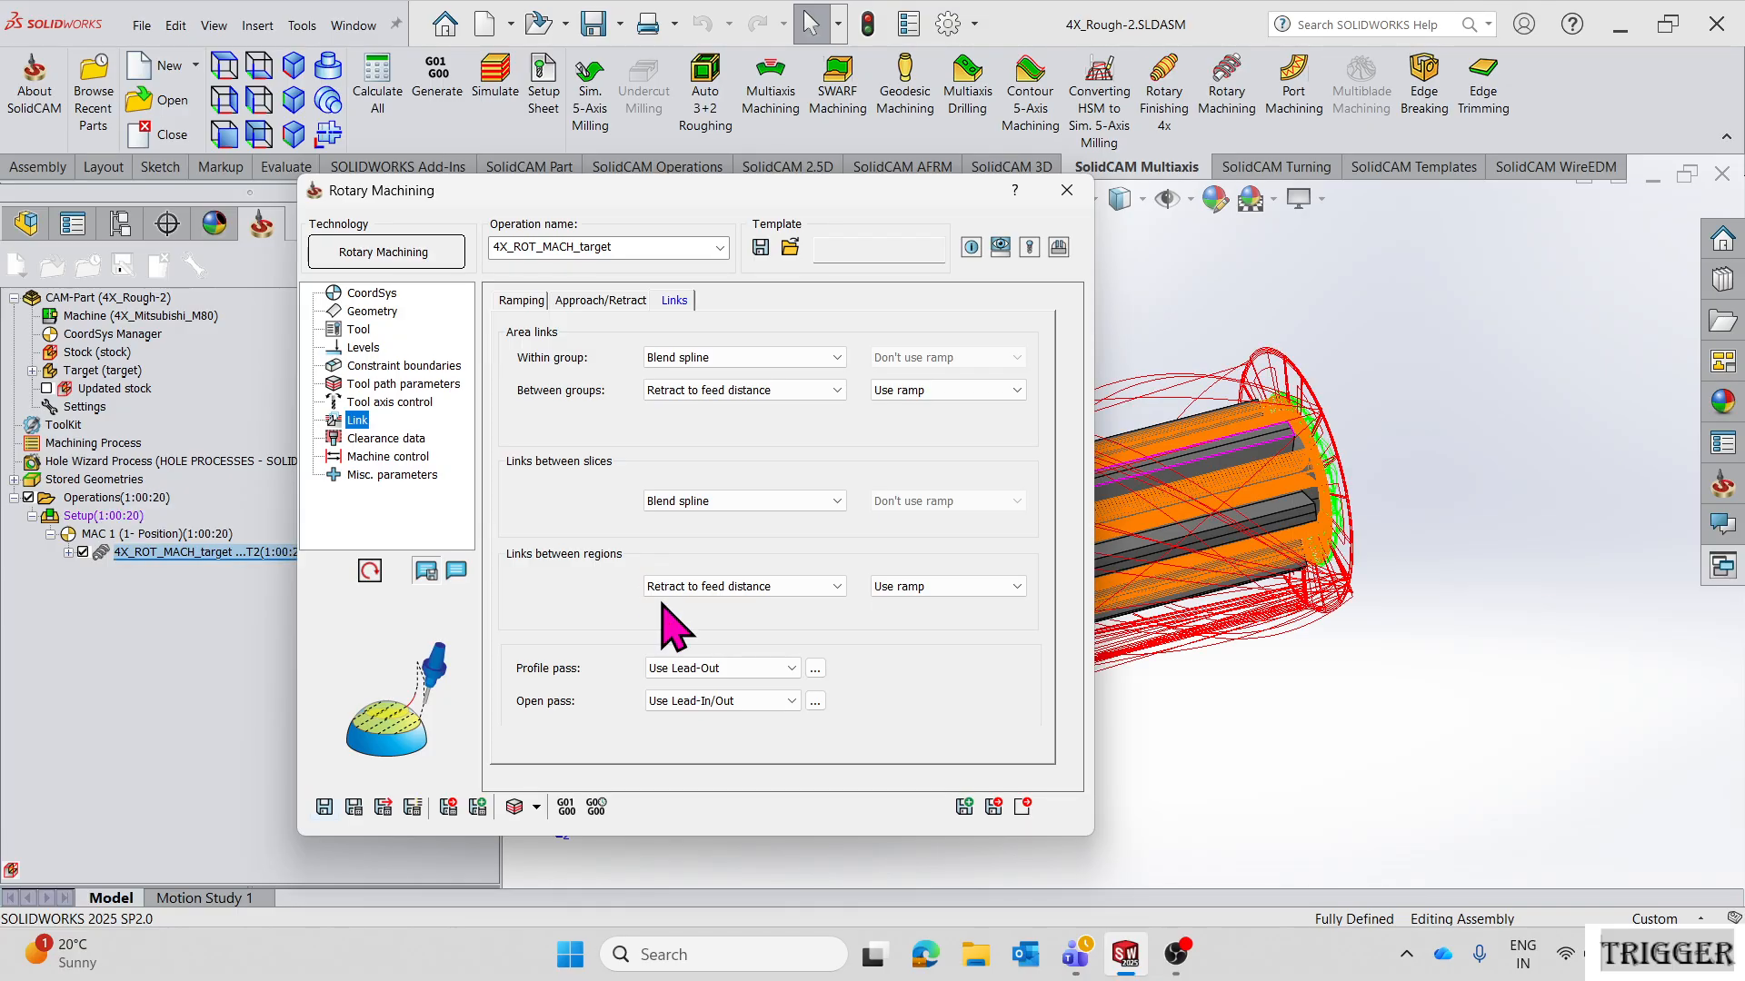
pyautogui.click(1022, 806)
# - Inspect the calculated tool path around the ribs and simulate the operation in SolidVerify
pyautogui.scroll(-4, 1171, 520)
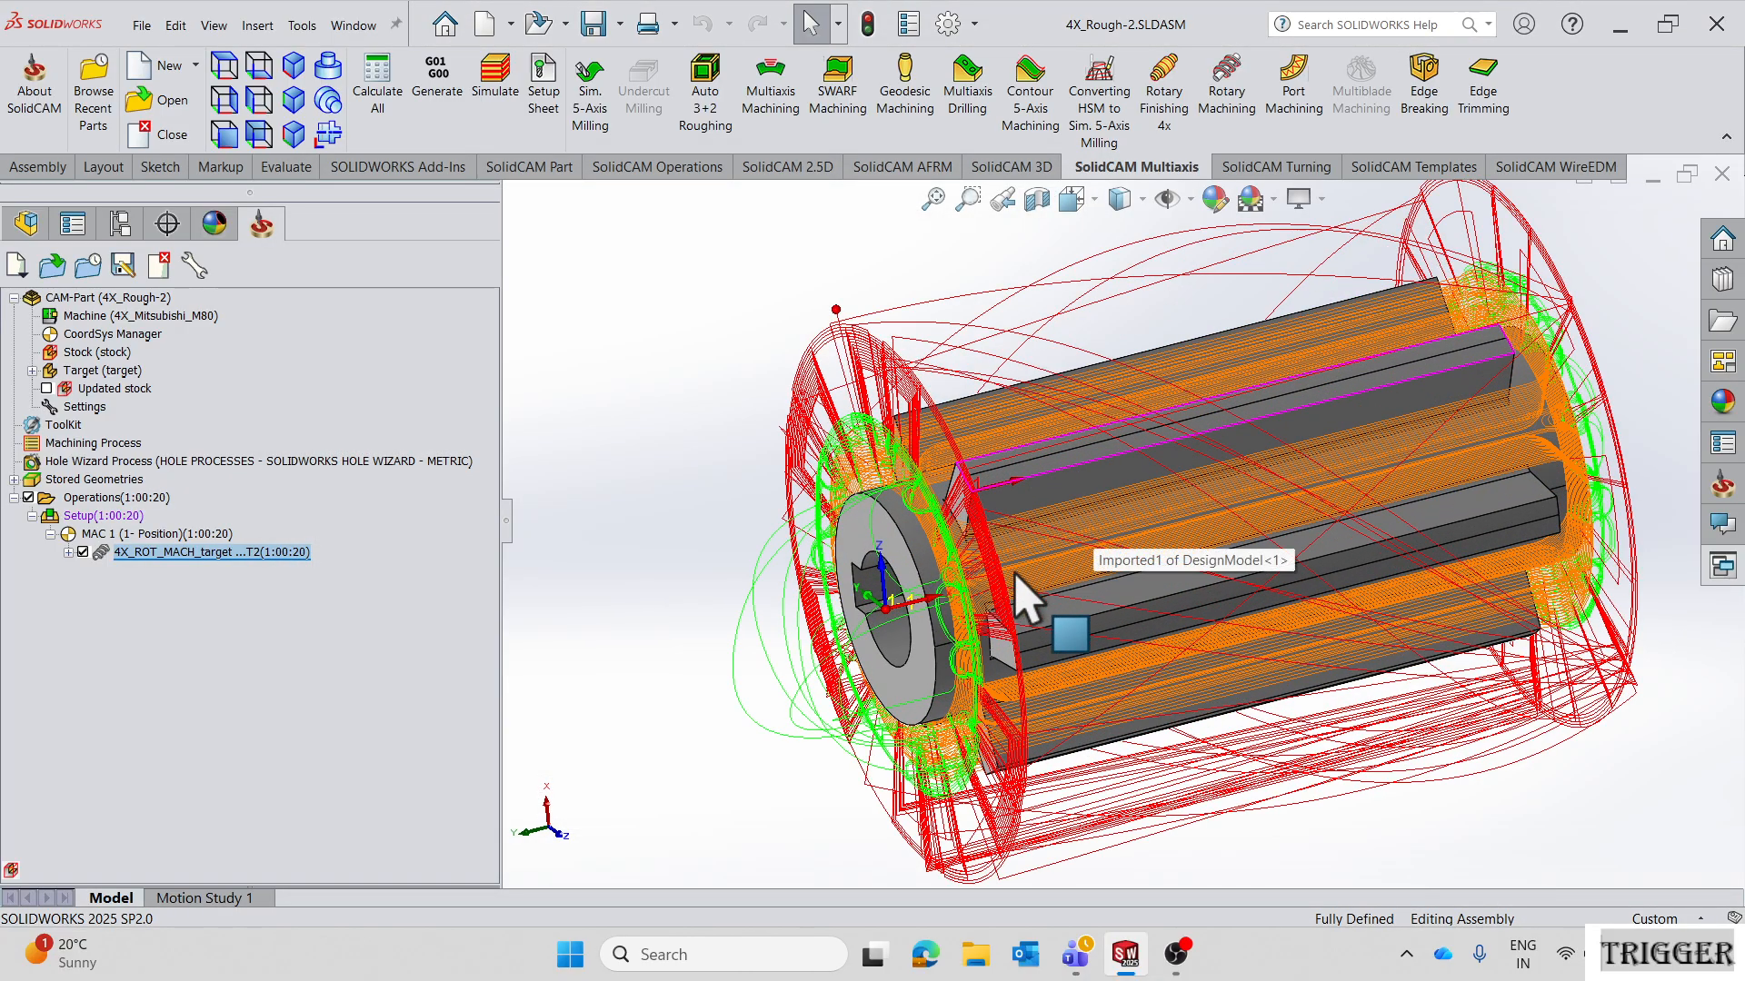
pyautogui.scroll(-5, 1055, 578)
pyautogui.moveTo(1000, 506); pyautogui.dragTo(923, 740, button='middle')
pyautogui.scroll(8, 990, 487)
pyautogui.scroll(-3, 1187, 448)
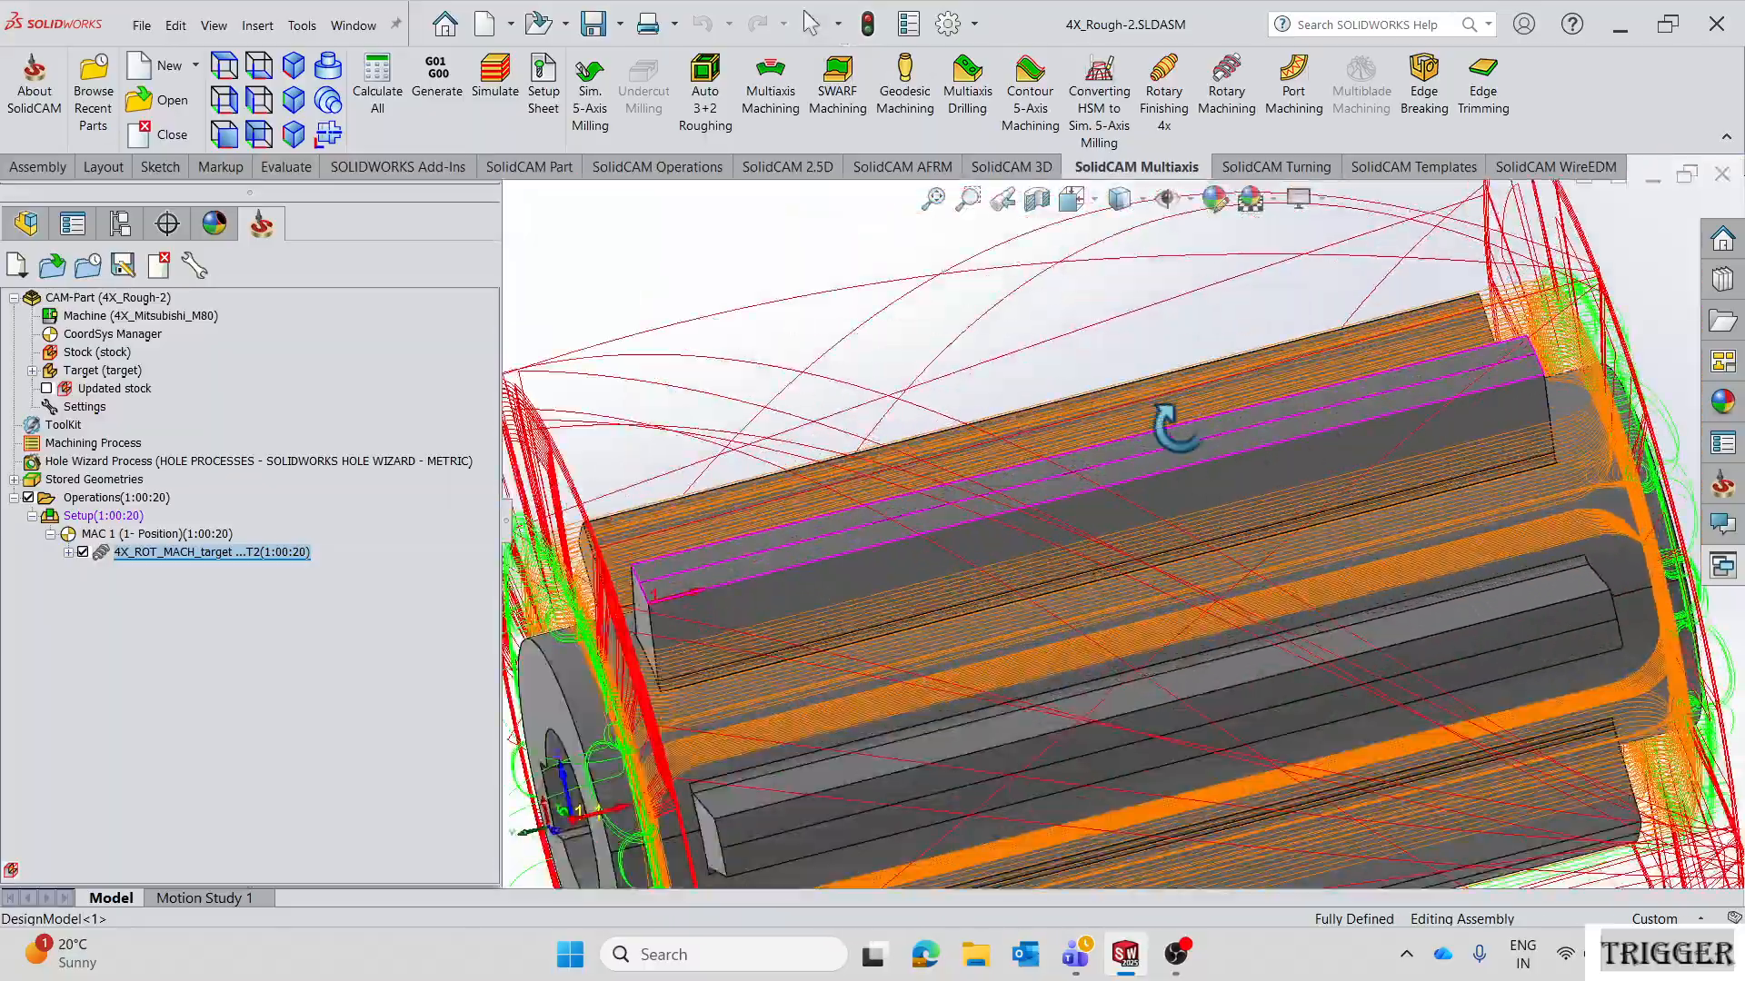
pyautogui.scroll(4, 1200, 428)
pyautogui.rightClick(168, 556)
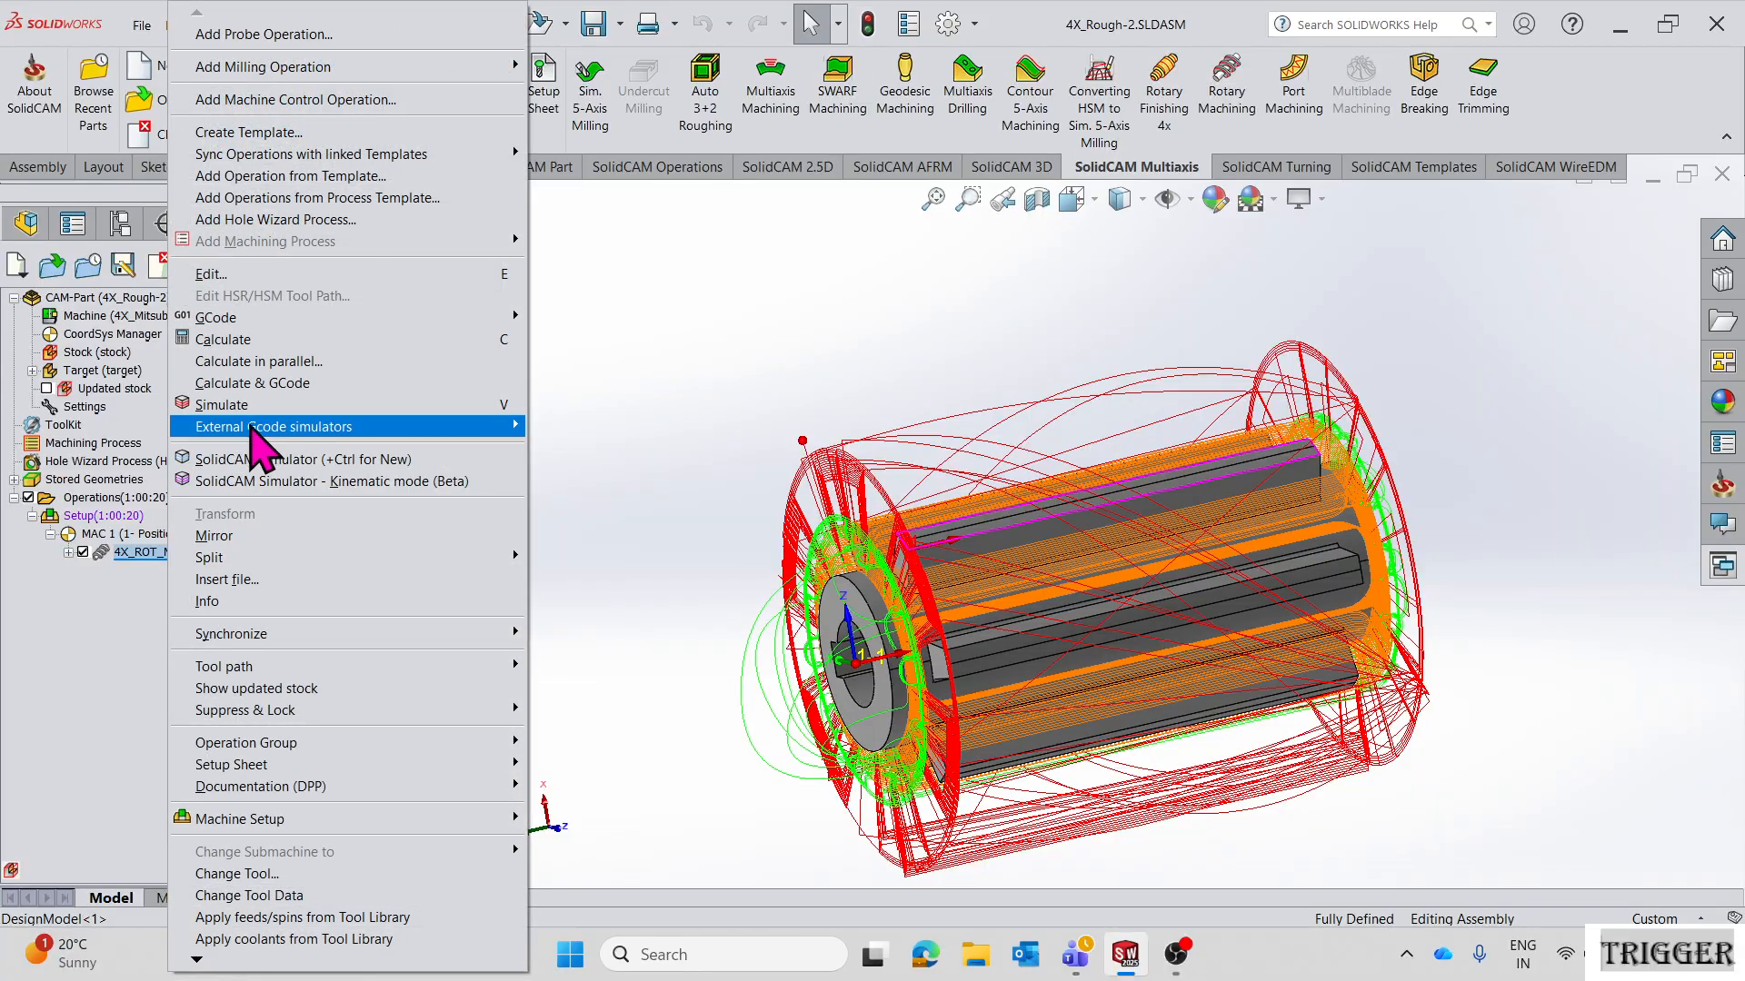
pyautogui.click(227, 404)
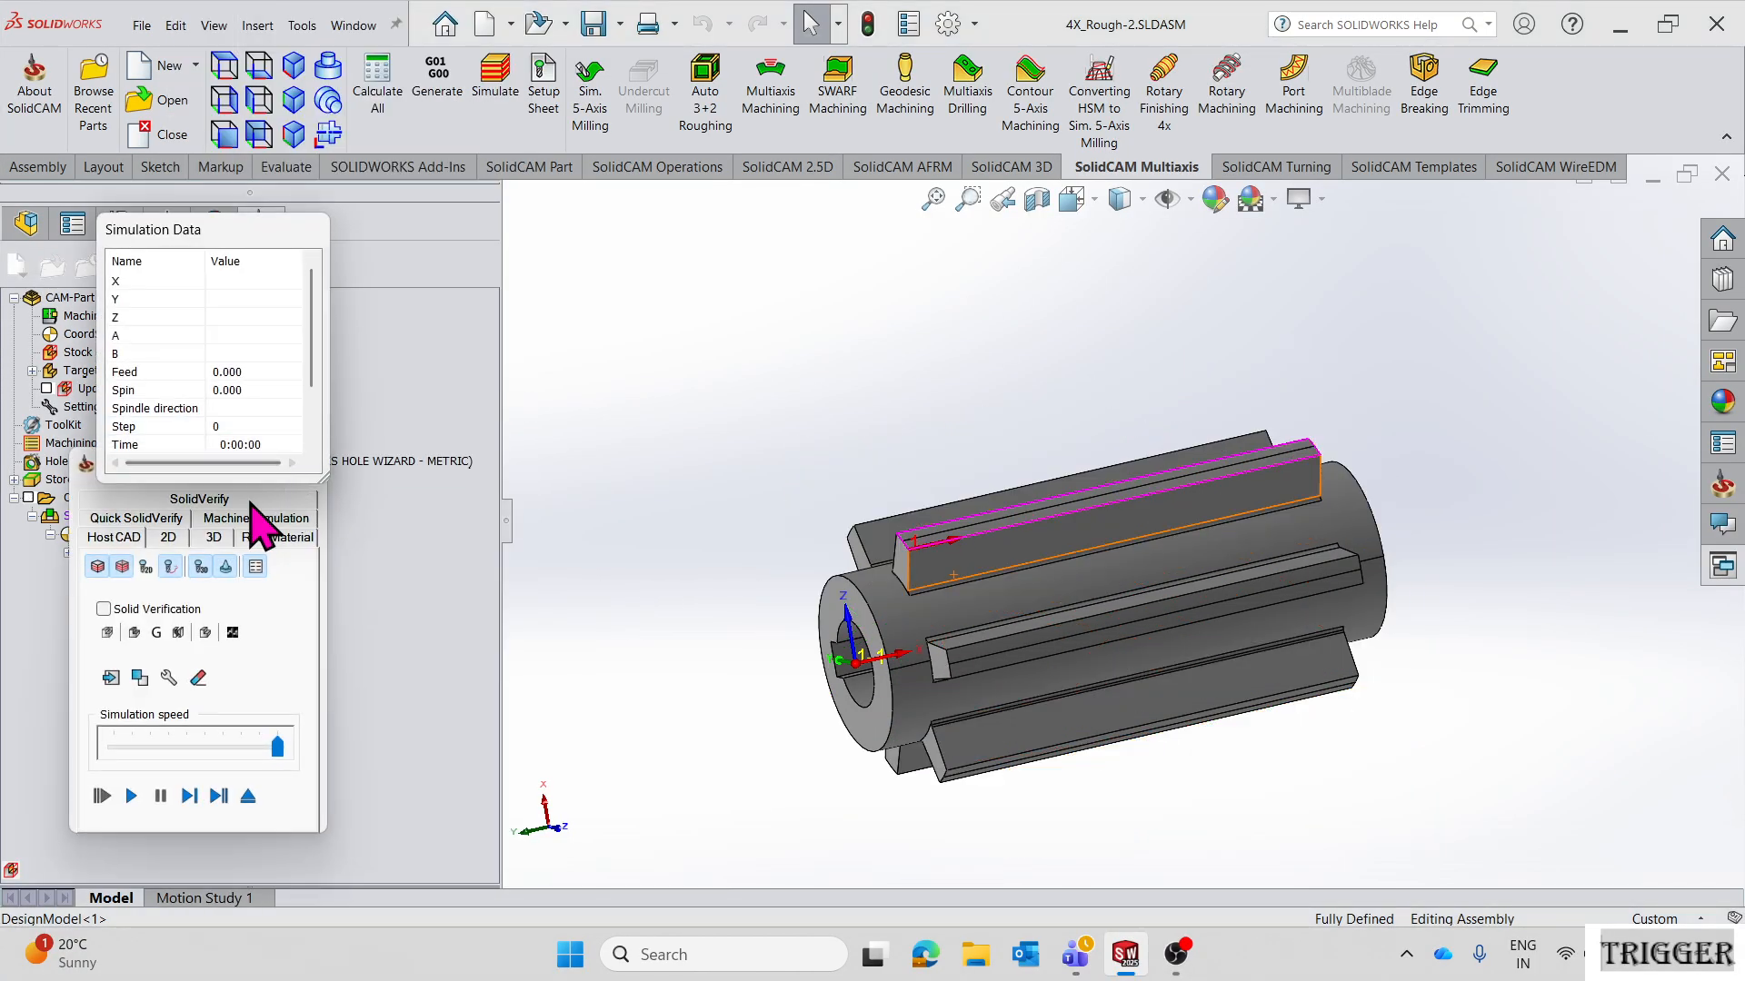
pyautogui.click(233, 502)
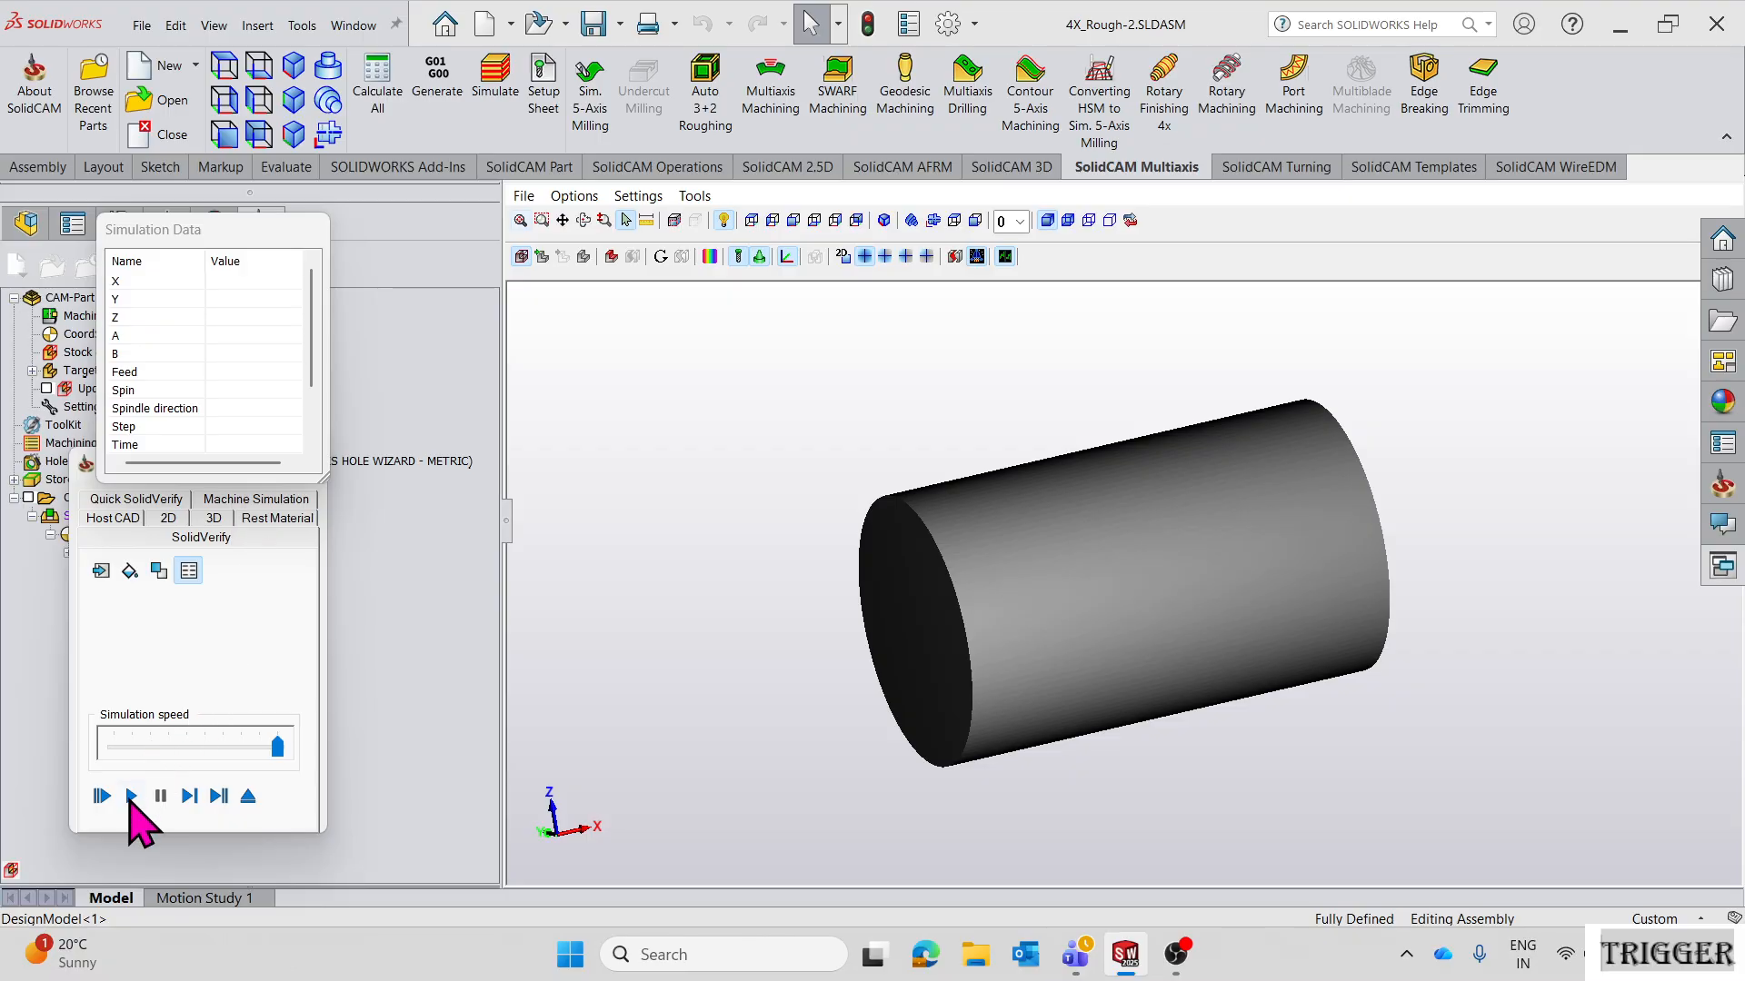
pyautogui.click(130, 796)
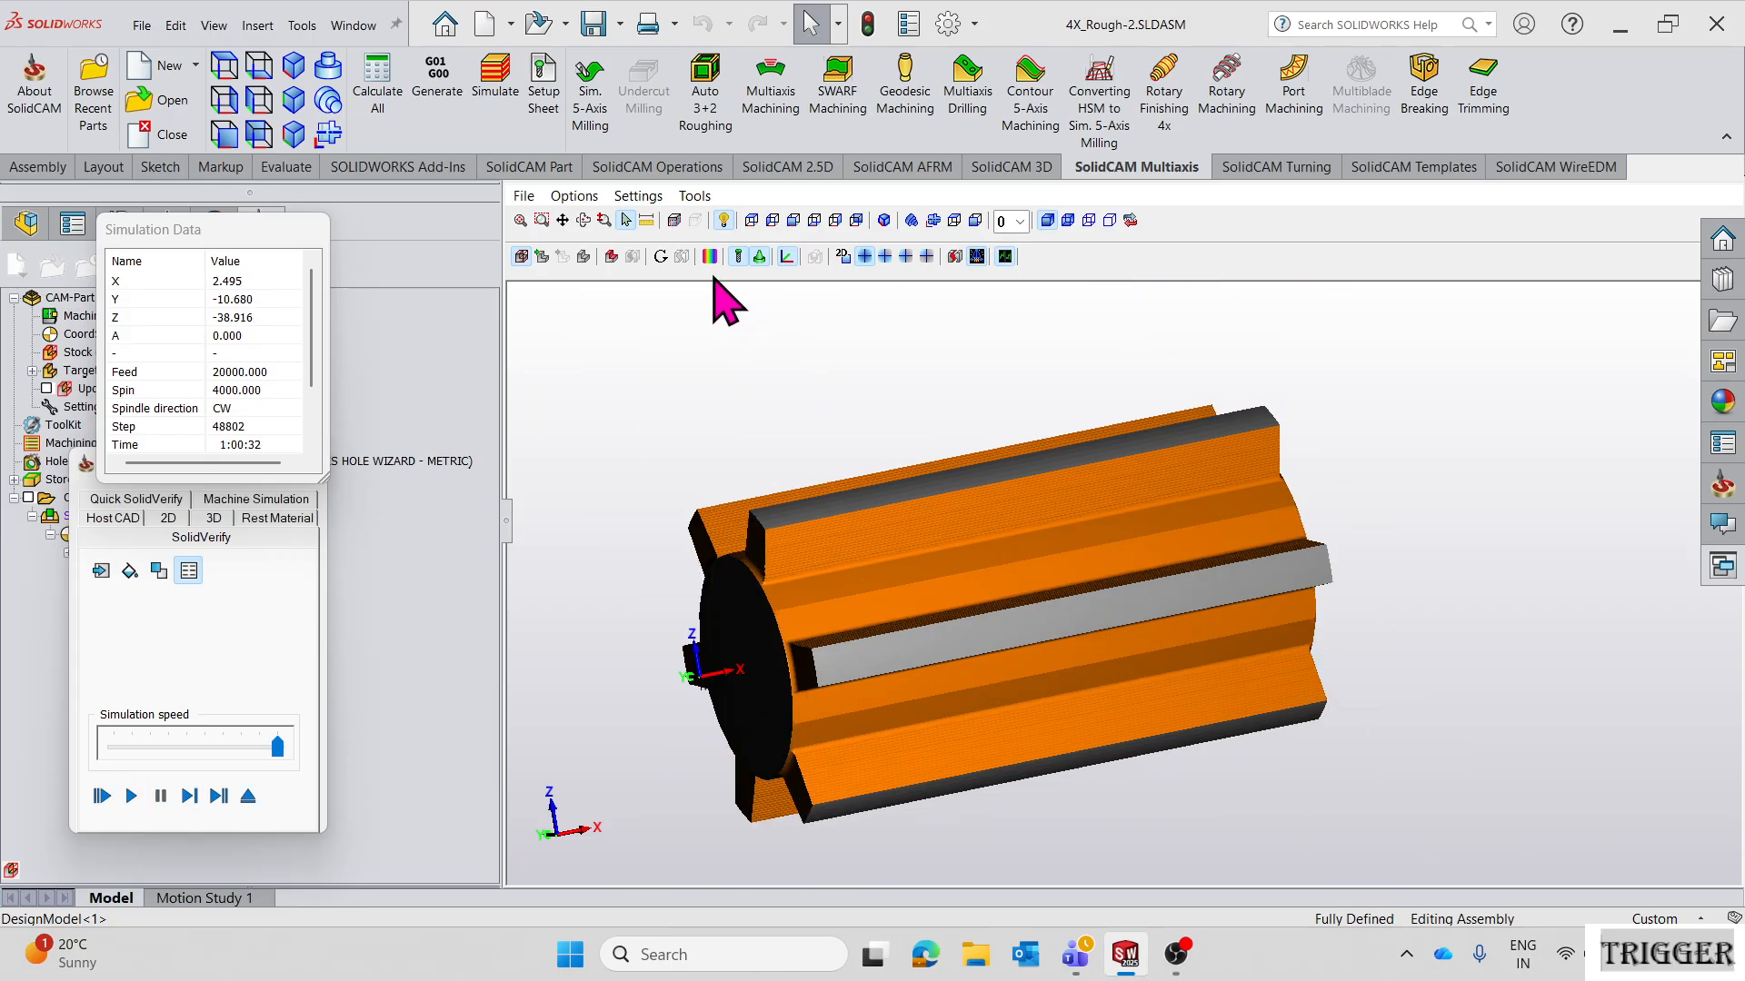
# - Compare the machined stock with the target using the default deviation colours, examine the ribs, and exit the simulation
pyautogui.click(711, 256)
pyautogui.click(1338, 256)
pyautogui.moveTo(1157, 616)
pyautogui.mouseDown(button='middle')
pyautogui.moveTo(1136, 568)
pyautogui.moveTo(1213, 562)
pyautogui.moveTo(1108, 547)
pyautogui.moveTo(1099, 571)
pyautogui.moveTo(1065, 549)
pyautogui.moveTo(1122, 565)
pyautogui.mouseUp(button='middle')
pyautogui.click(1537, 257)
pyautogui.click(1347, 264)
pyautogui.scroll(5, 1090, 581)
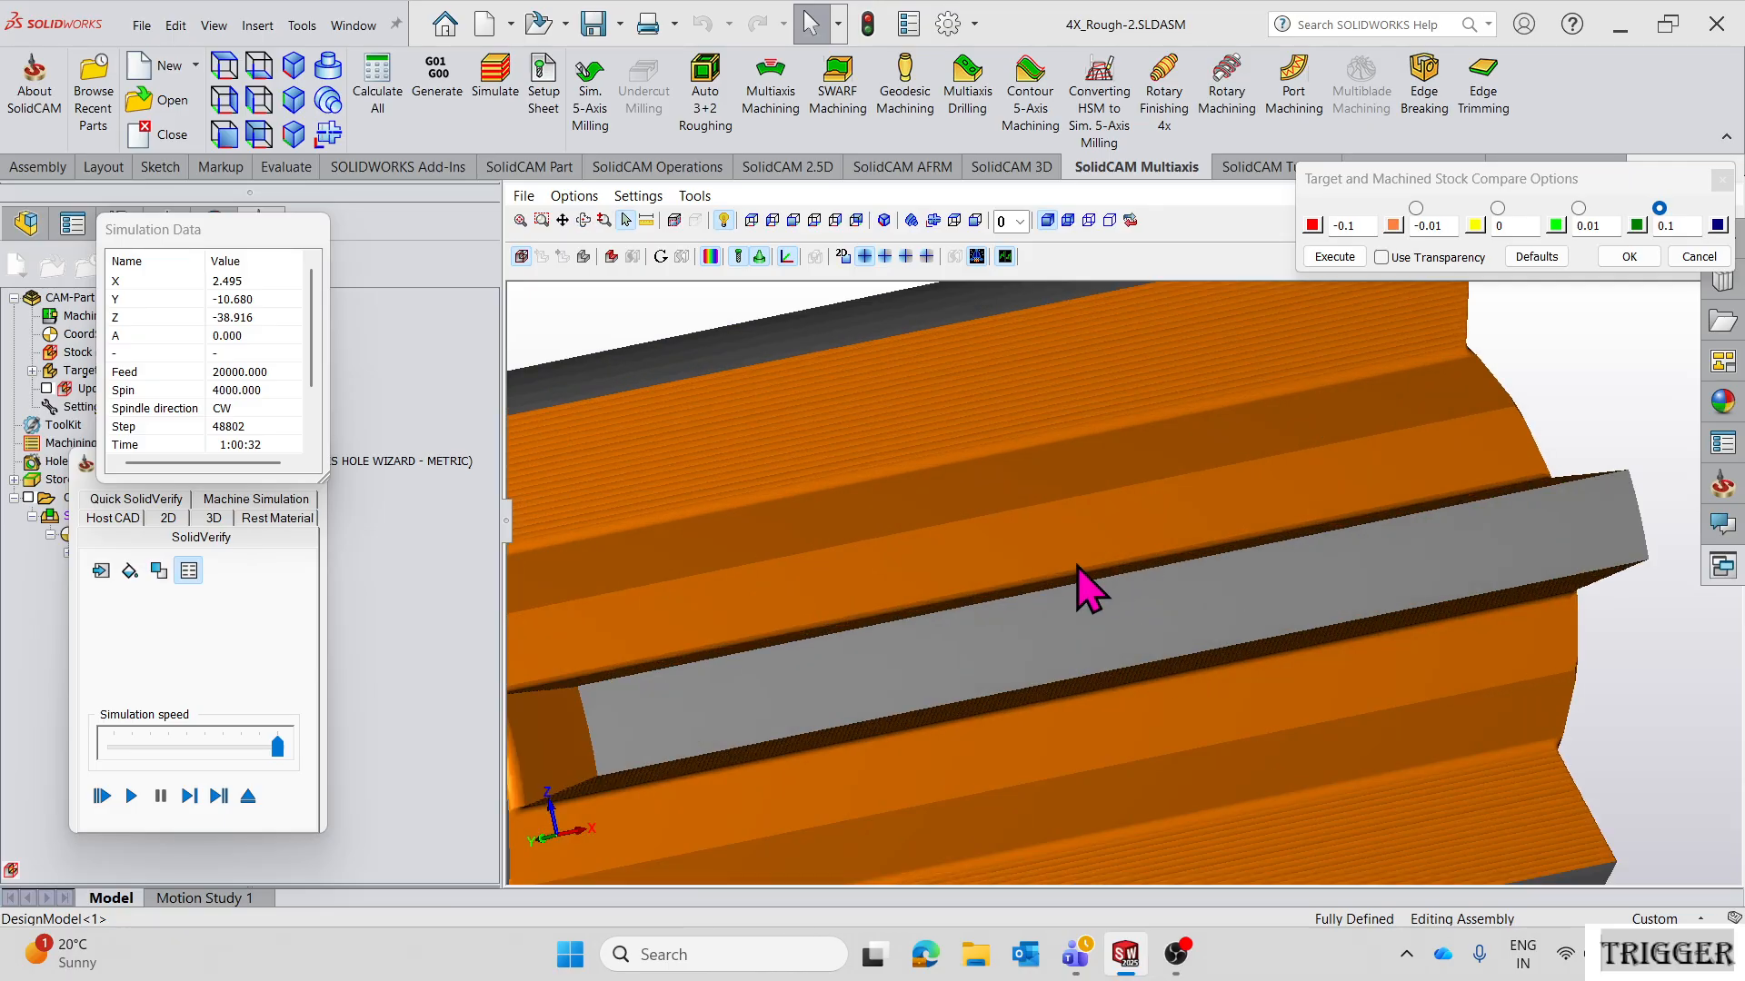
pyautogui.scroll(-3, 924, 576)
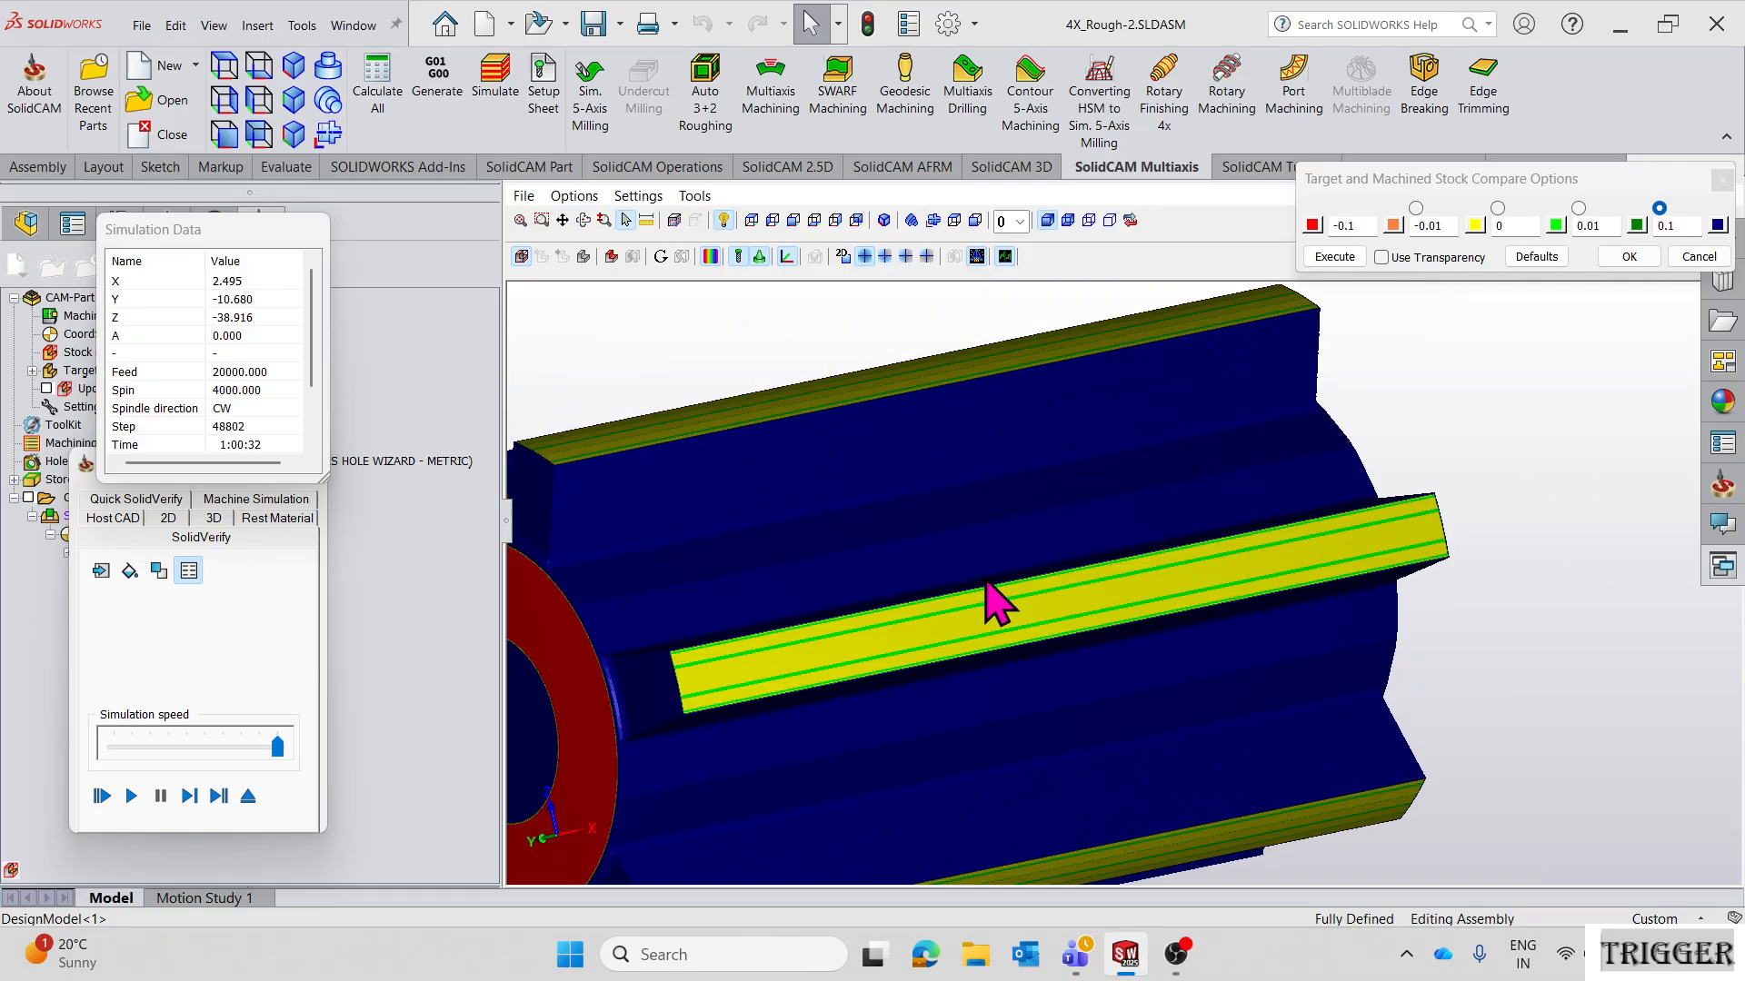
pyautogui.click(249, 796)
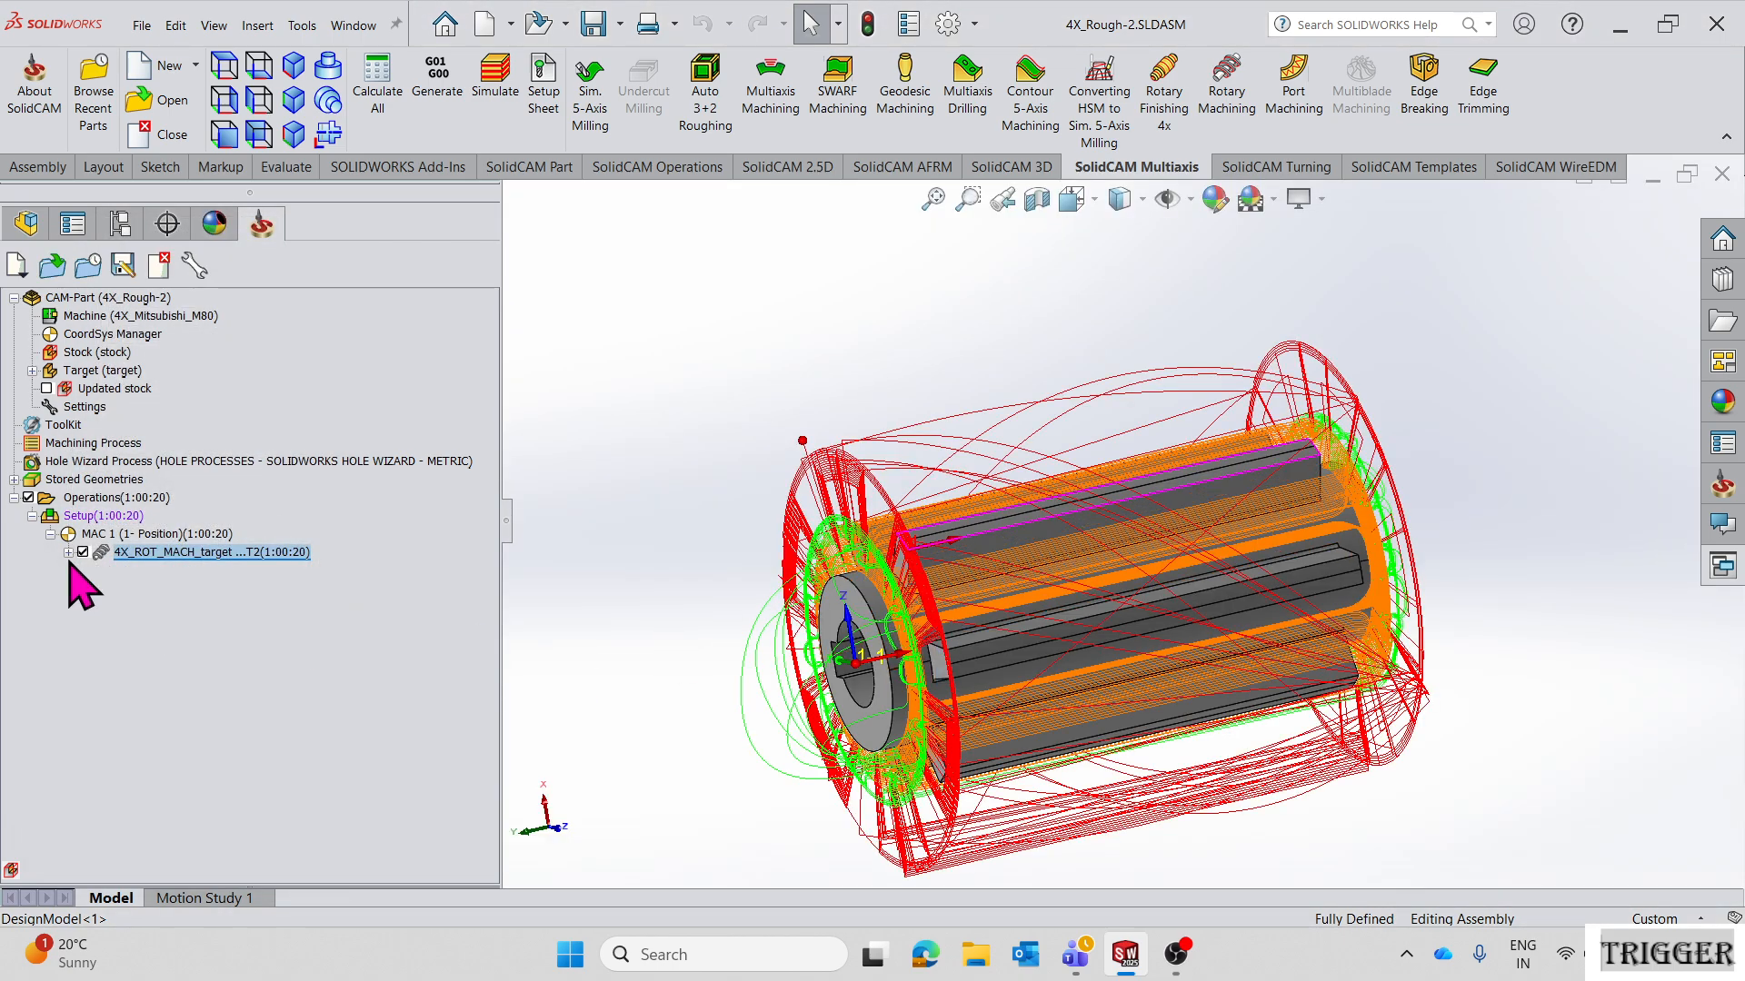
# - Hide the operation's tool path, show the updated stock, and examine the material remaining around the ribs
pyautogui.moveTo(821, 506); pyautogui.dragTo(1031, 368, button='middle')
pyautogui.scroll(-3, 963, 573)
pyautogui.moveTo(973, 573); pyautogui.dragTo(849, 618, button='middle')
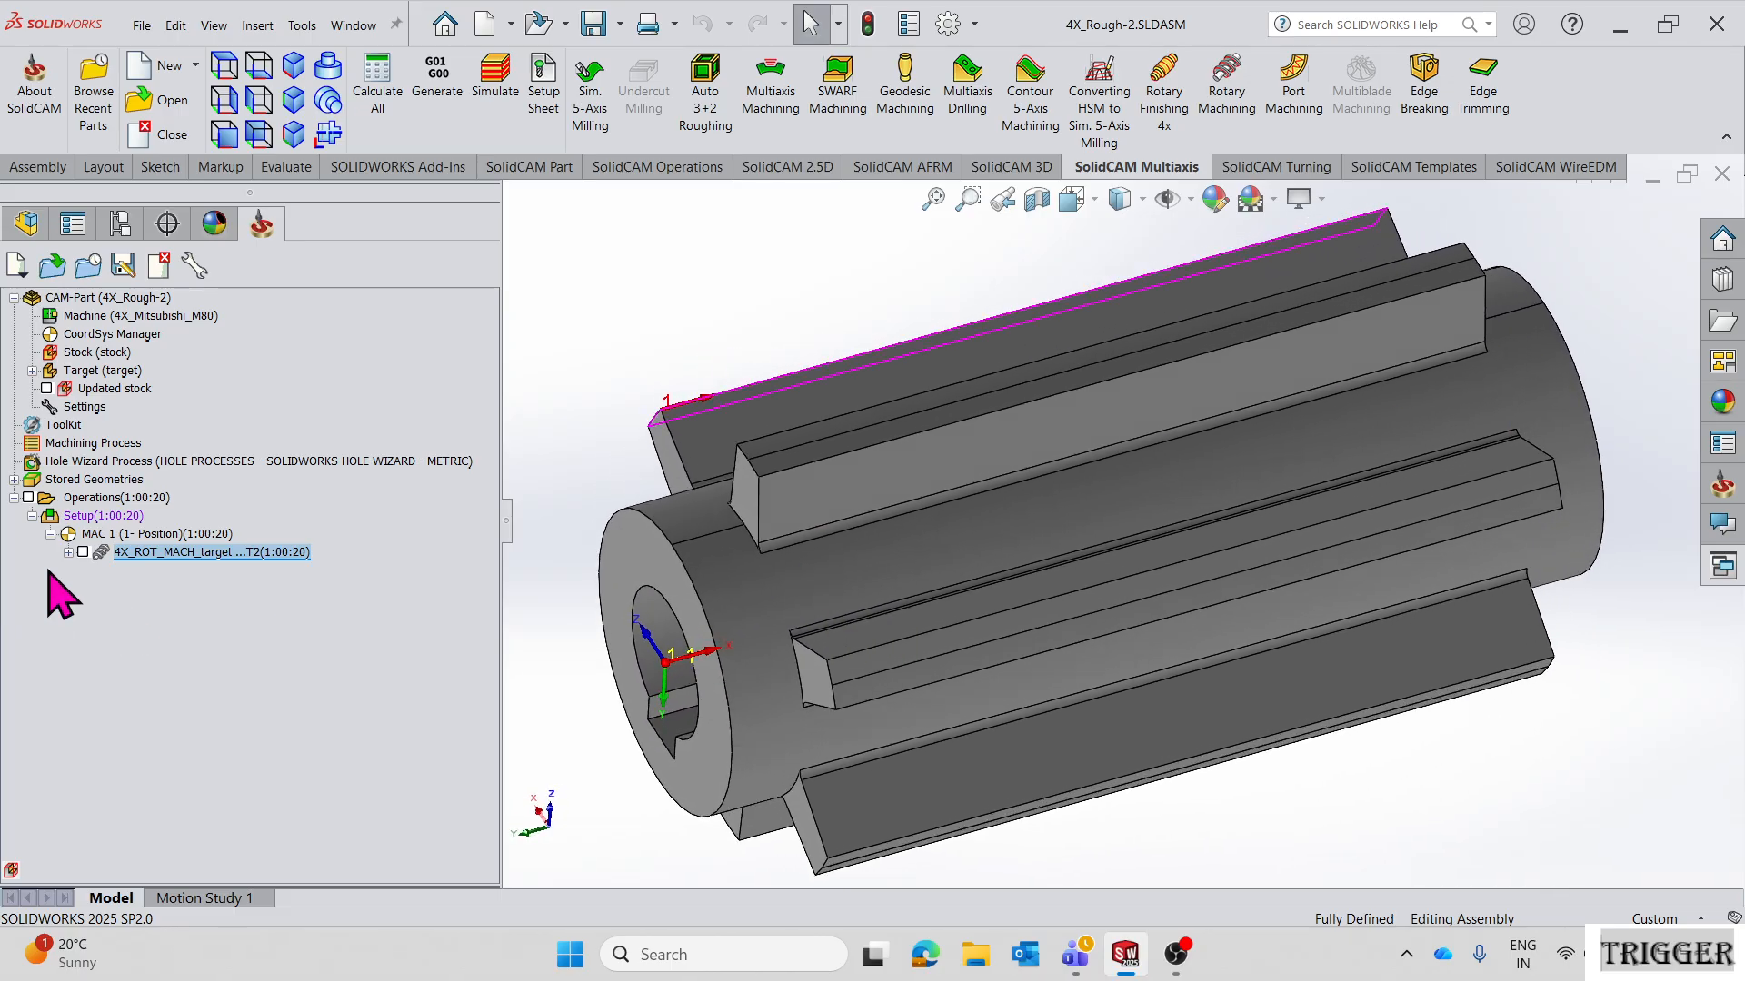
pyautogui.click(46, 389)
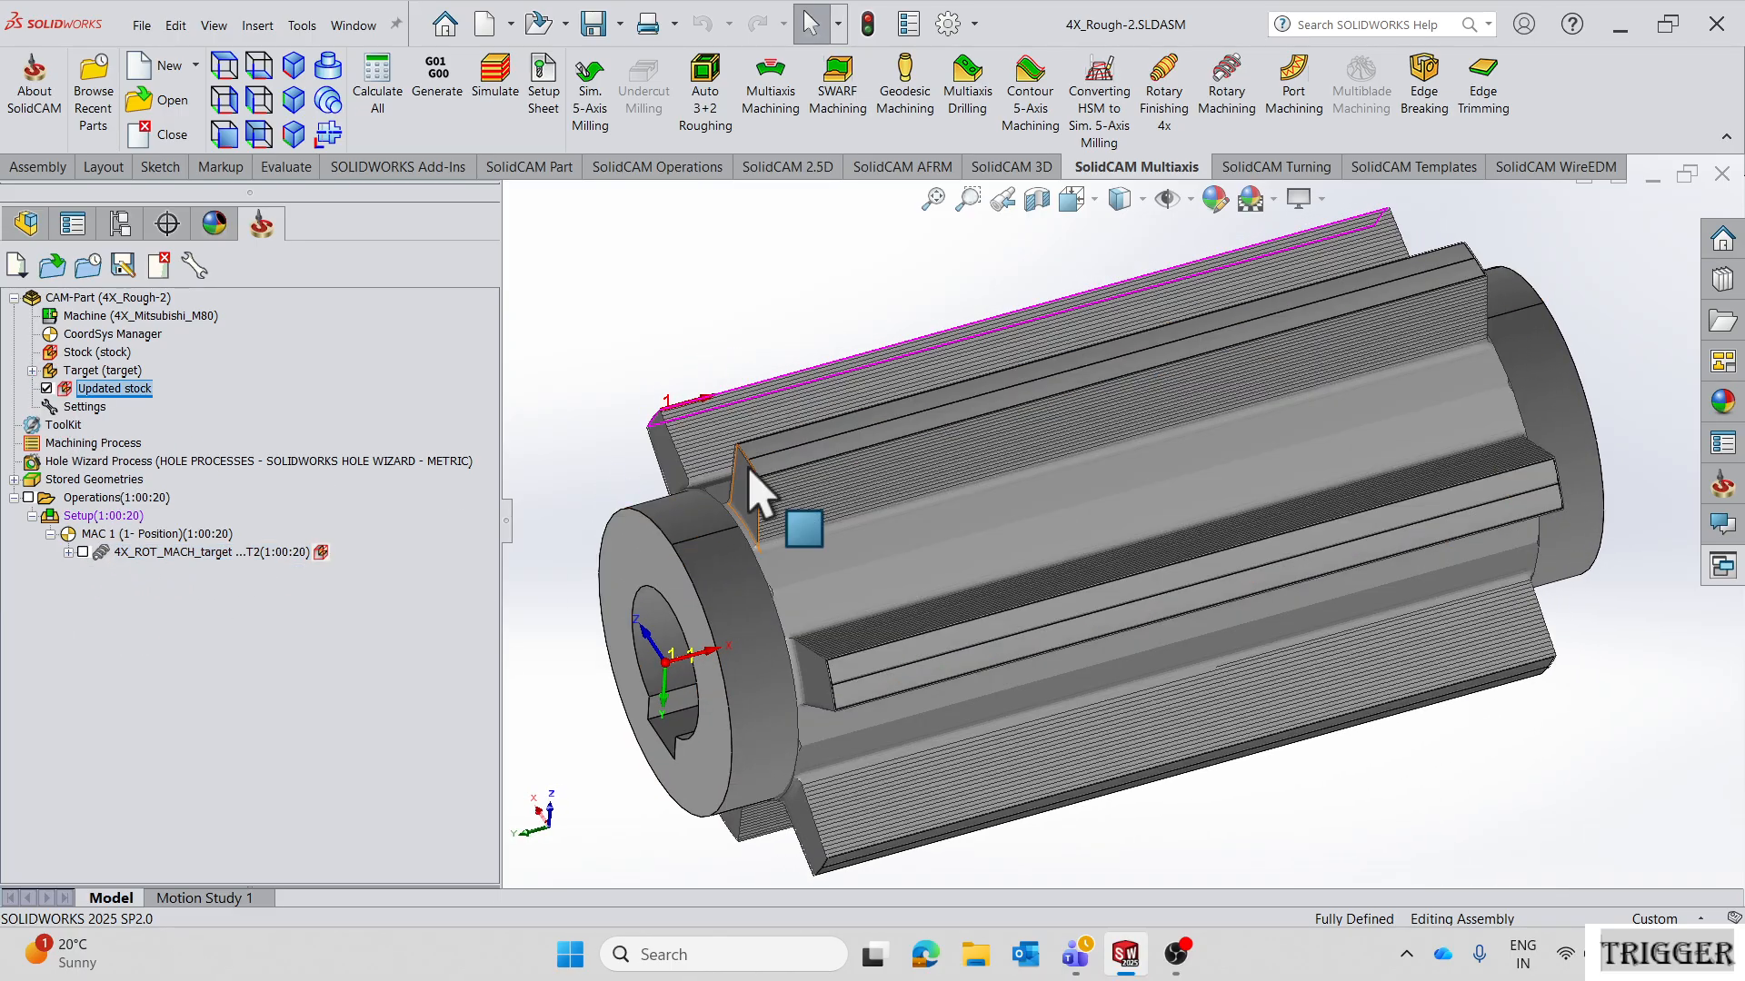
pyautogui.scroll(-4, 1024, 592)
pyautogui.moveTo(1154, 496); pyautogui.dragTo(1012, 459, button='middle')
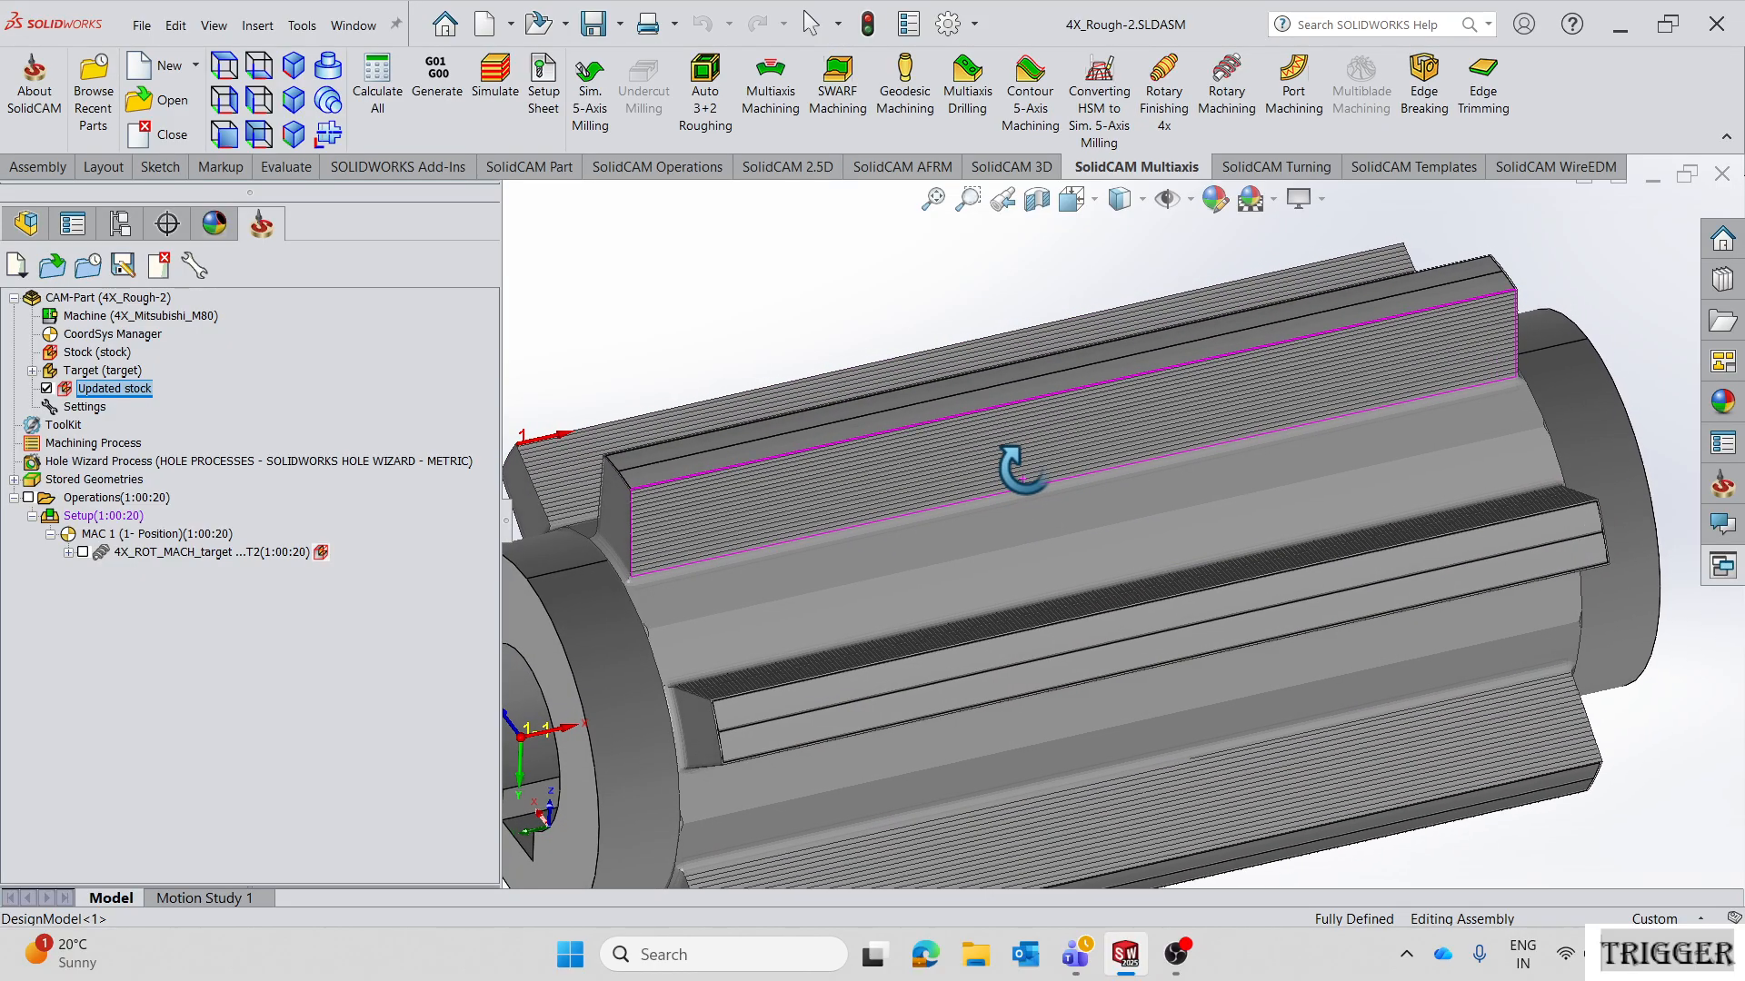
# - Start a Sim. 5-Axis Milling operation with the Morph between two boundary curves technology and hide the updated stock
pyautogui.click(599, 126)
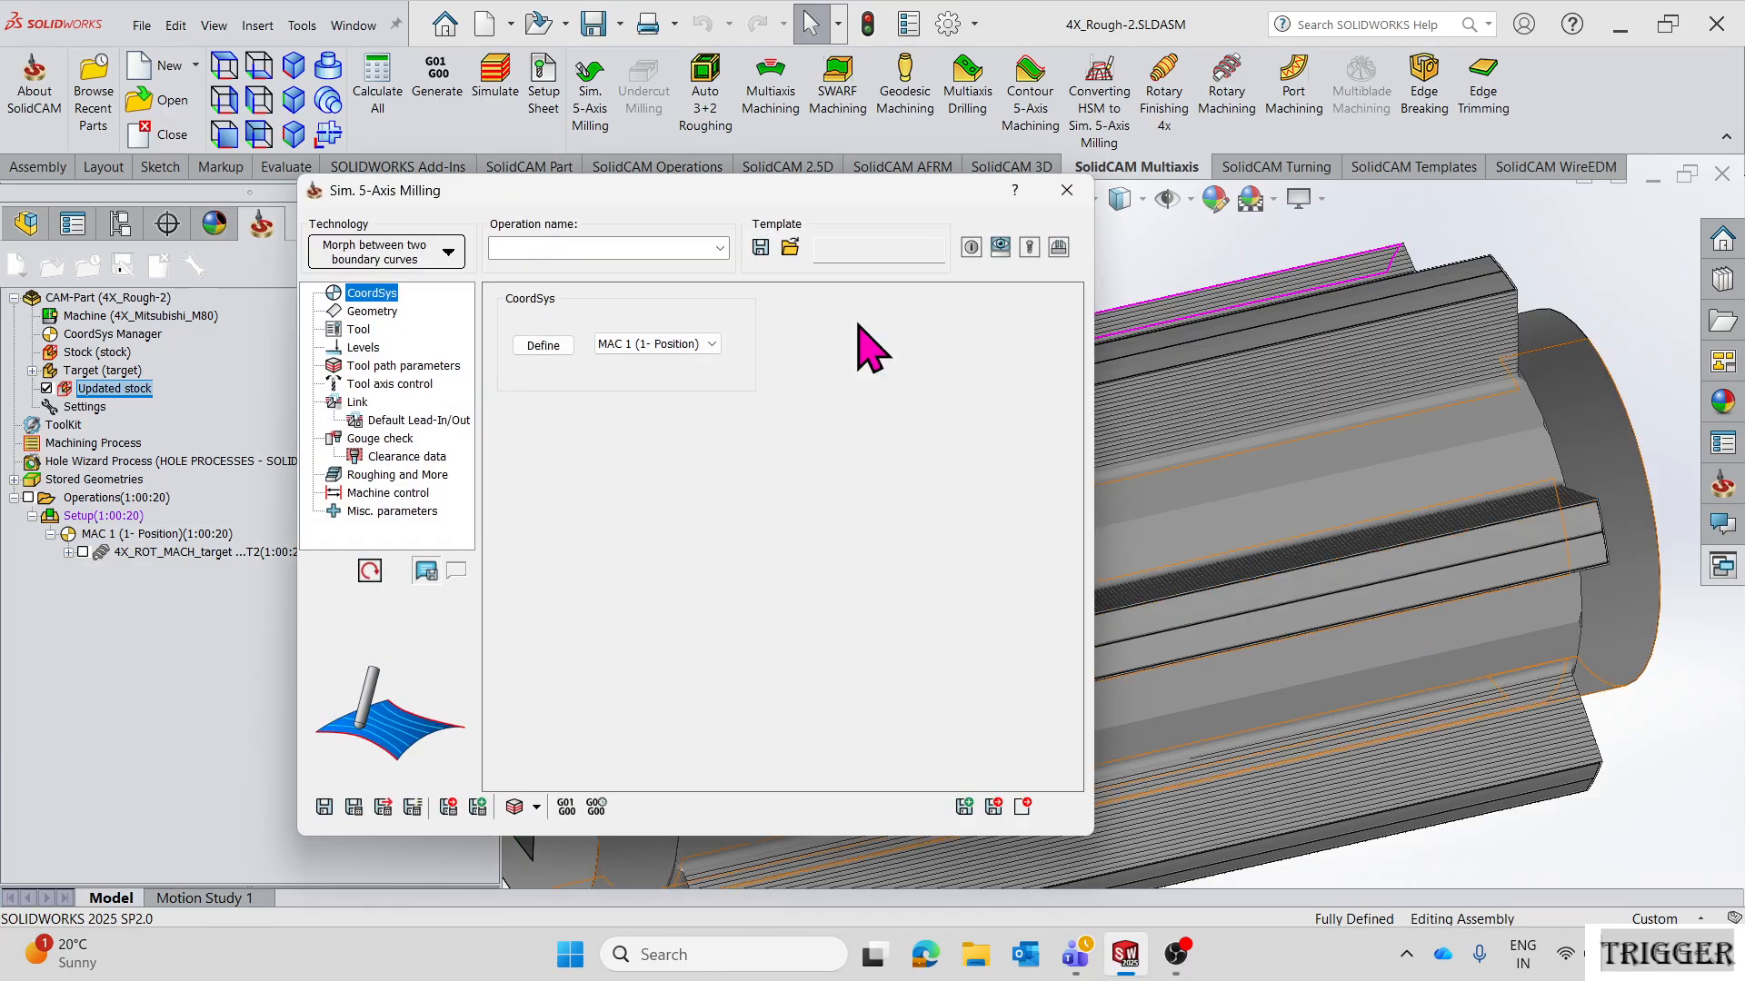
pyautogui.click(46, 388)
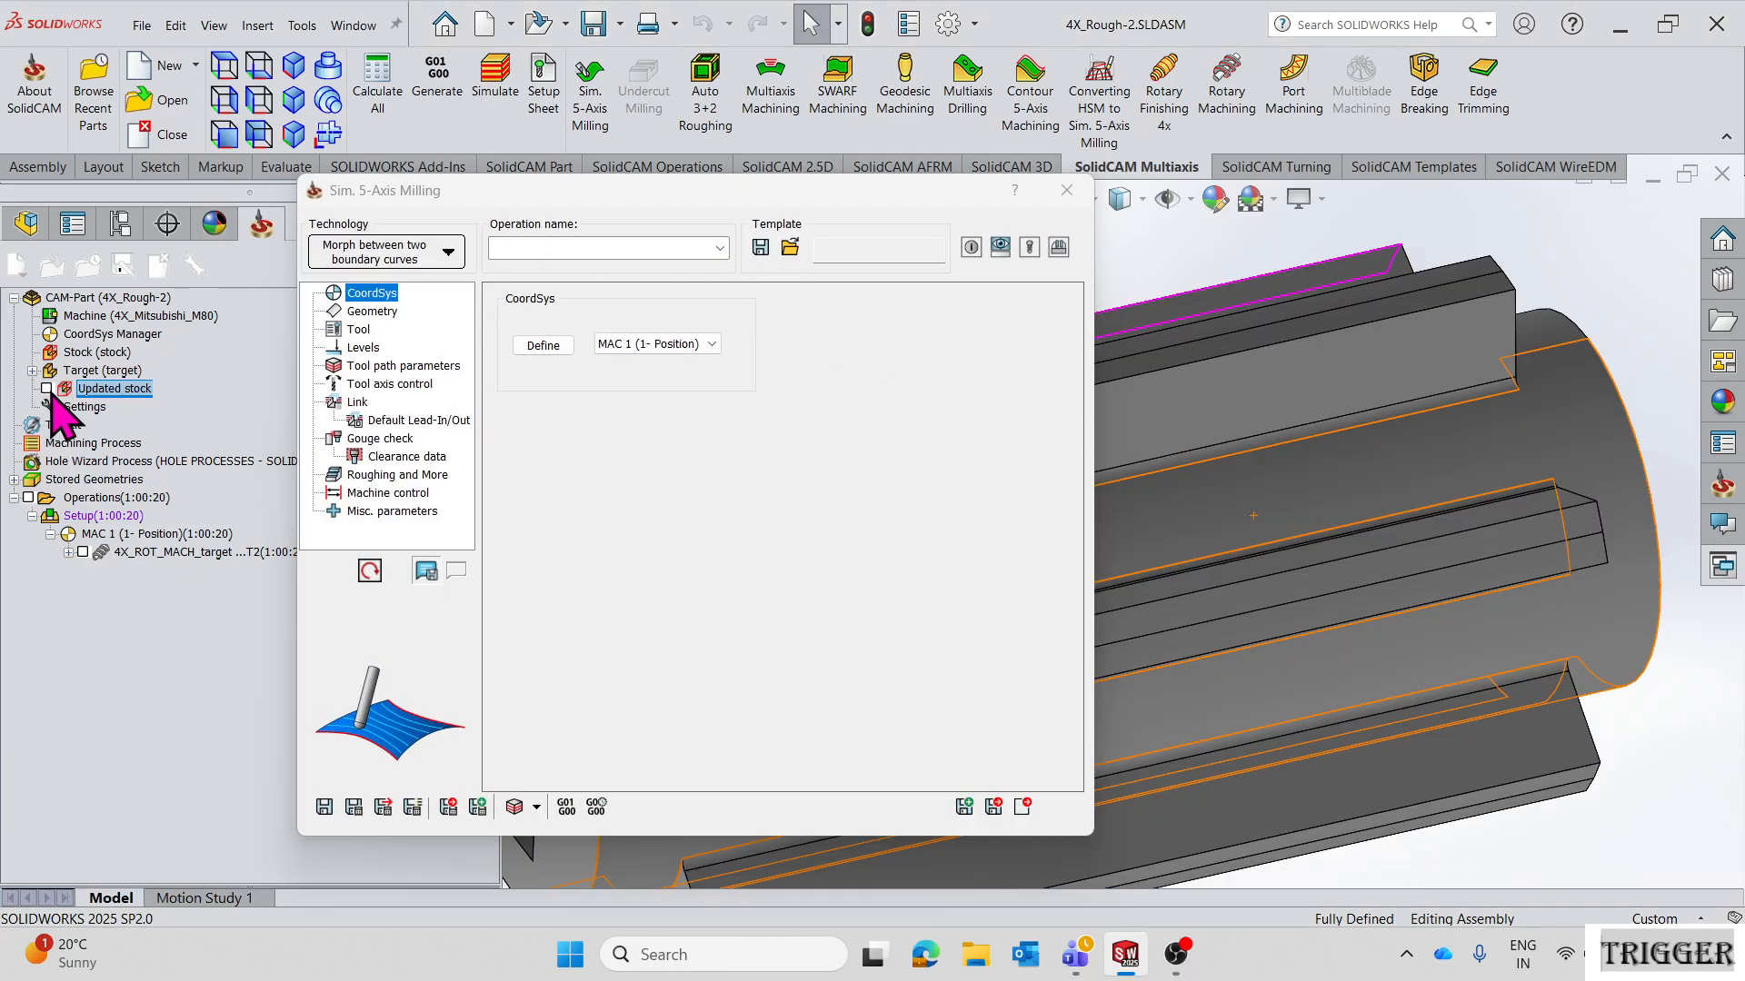
pyautogui.click(366, 313)
pyautogui.moveTo(777, 200); pyautogui.dragTo(514, 196)
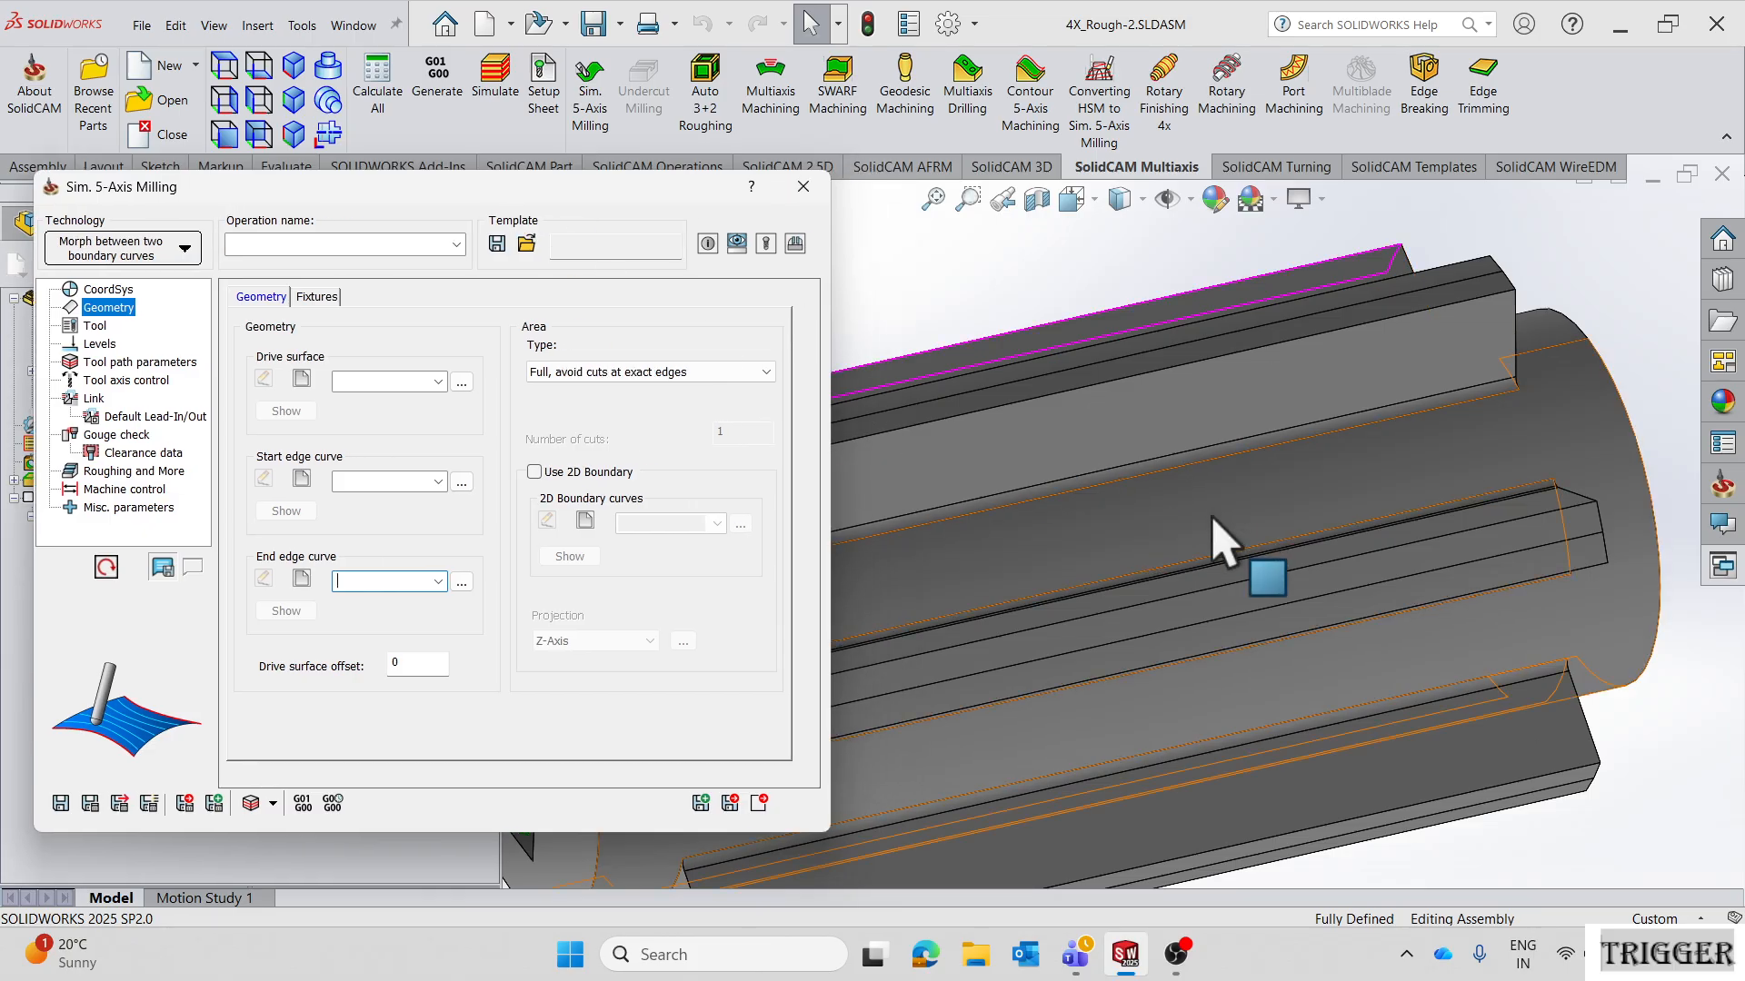
pyautogui.scroll(6, 1125, 522)
pyautogui.click(195, 251)
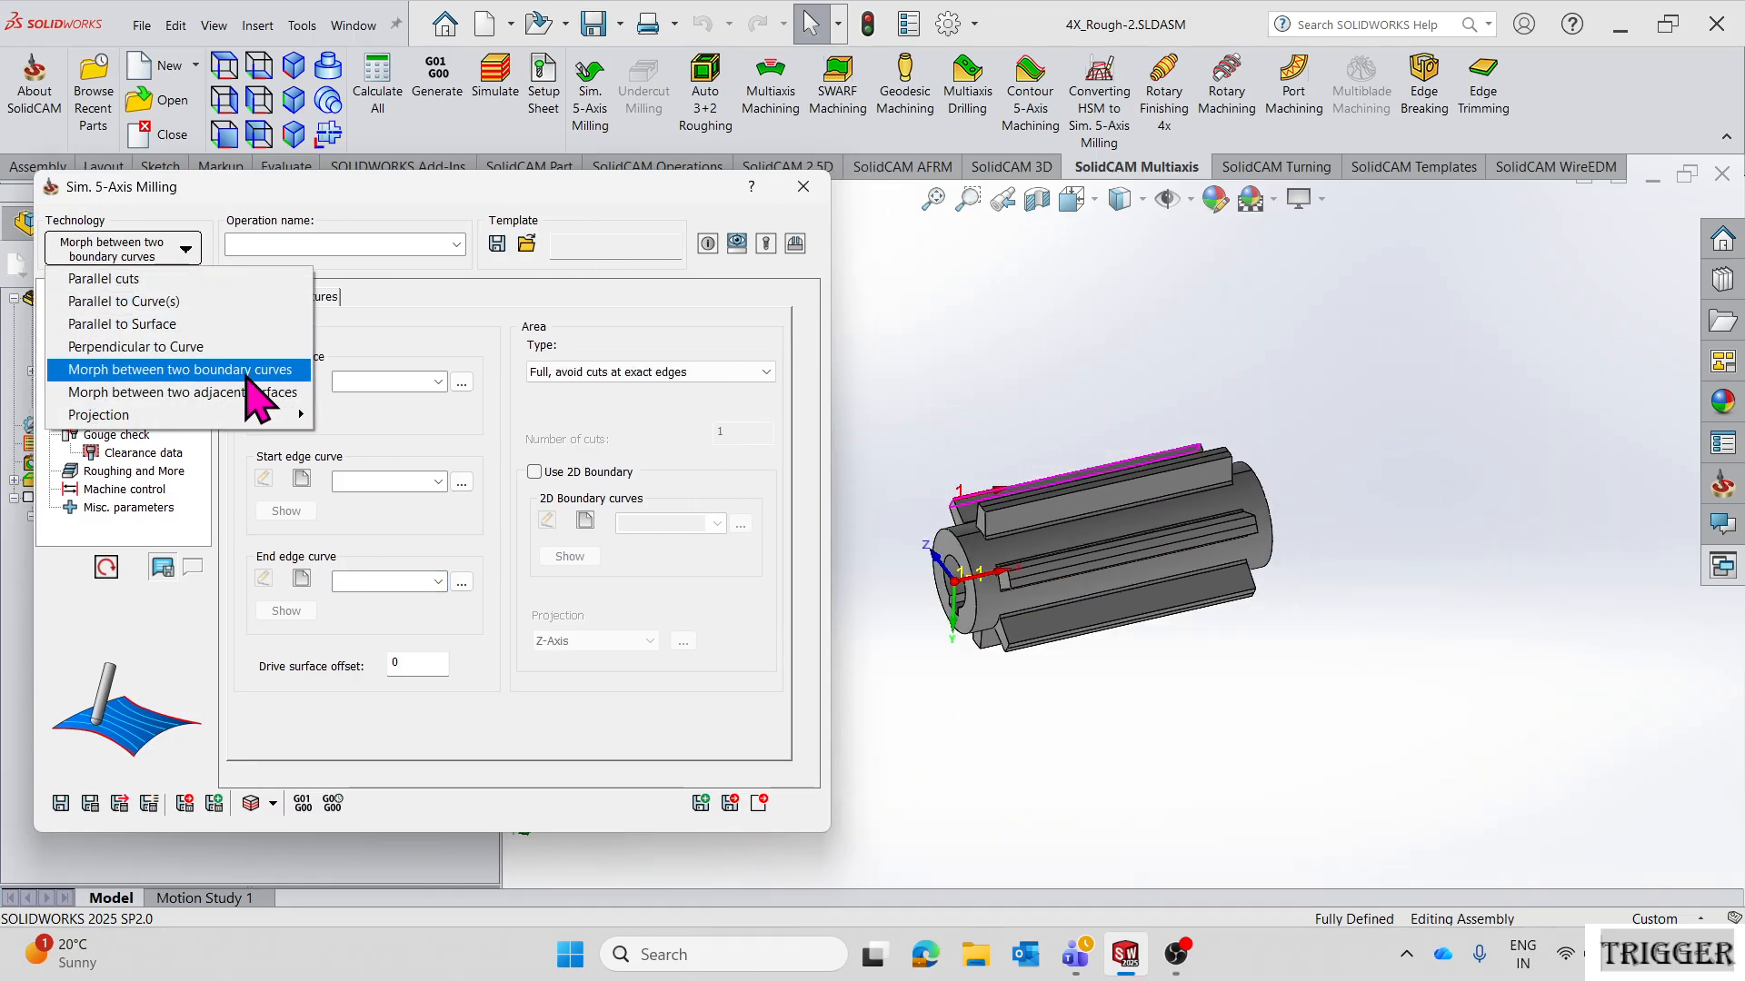
pyautogui.click(244, 367)
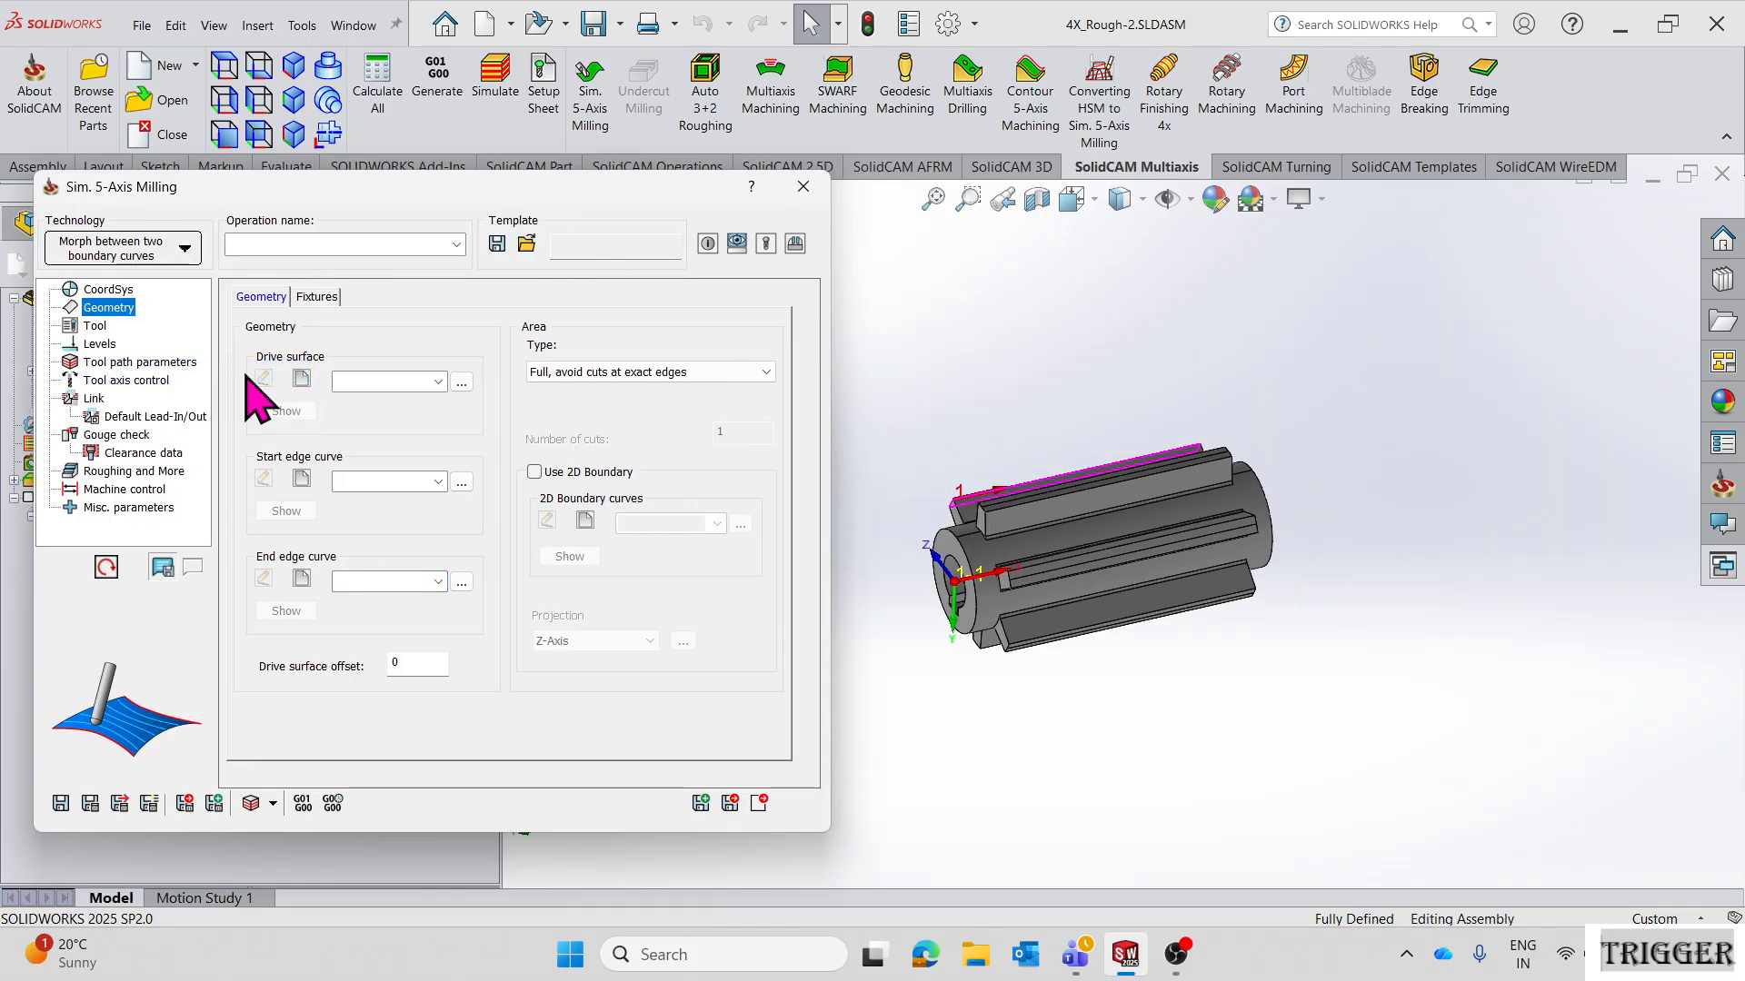
# - Define a new drive surface geometry and select one rib's long side face and its adjoining end face
pyautogui.click(303, 380)
pyautogui.scroll(-5, 1136, 627)
pyautogui.moveTo(1127, 677); pyautogui.dragTo(946, 487, button='middle')
pyautogui.scroll(-6, 946, 487)
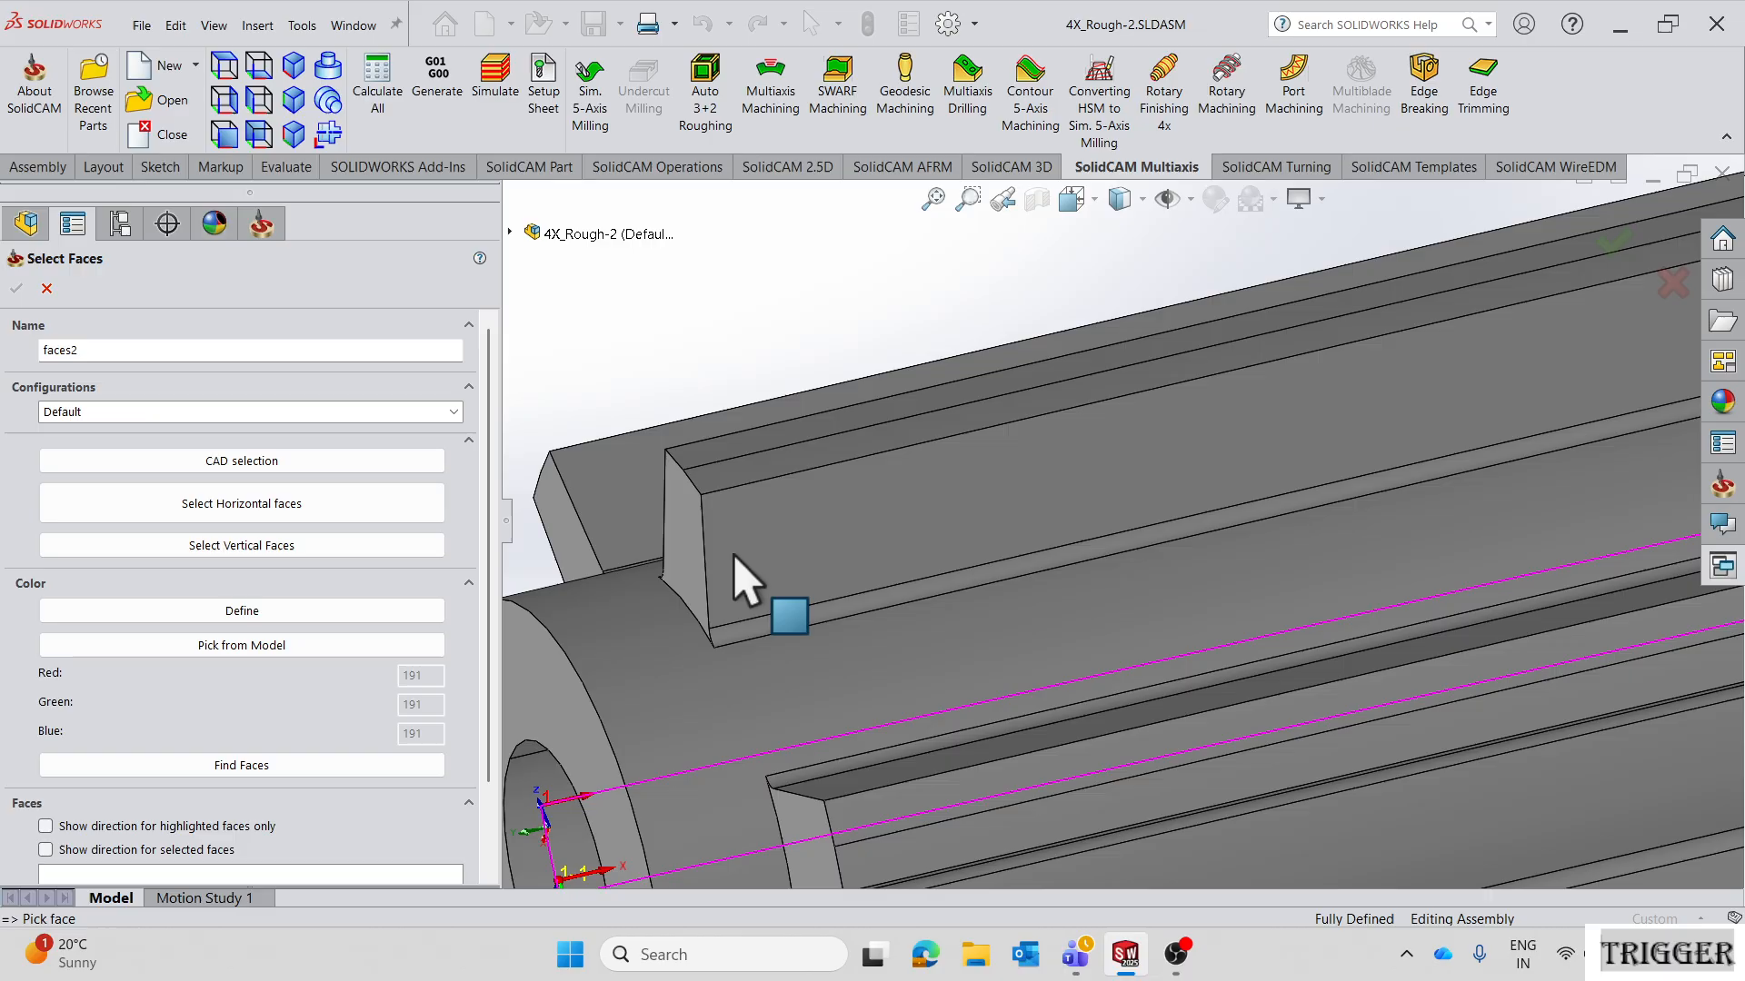
pyautogui.click(746, 581)
pyautogui.scroll(5, 759, 583)
pyautogui.moveTo(764, 585); pyautogui.dragTo(1422, 545, button='middle')
pyautogui.scroll(-5, 1282, 511)
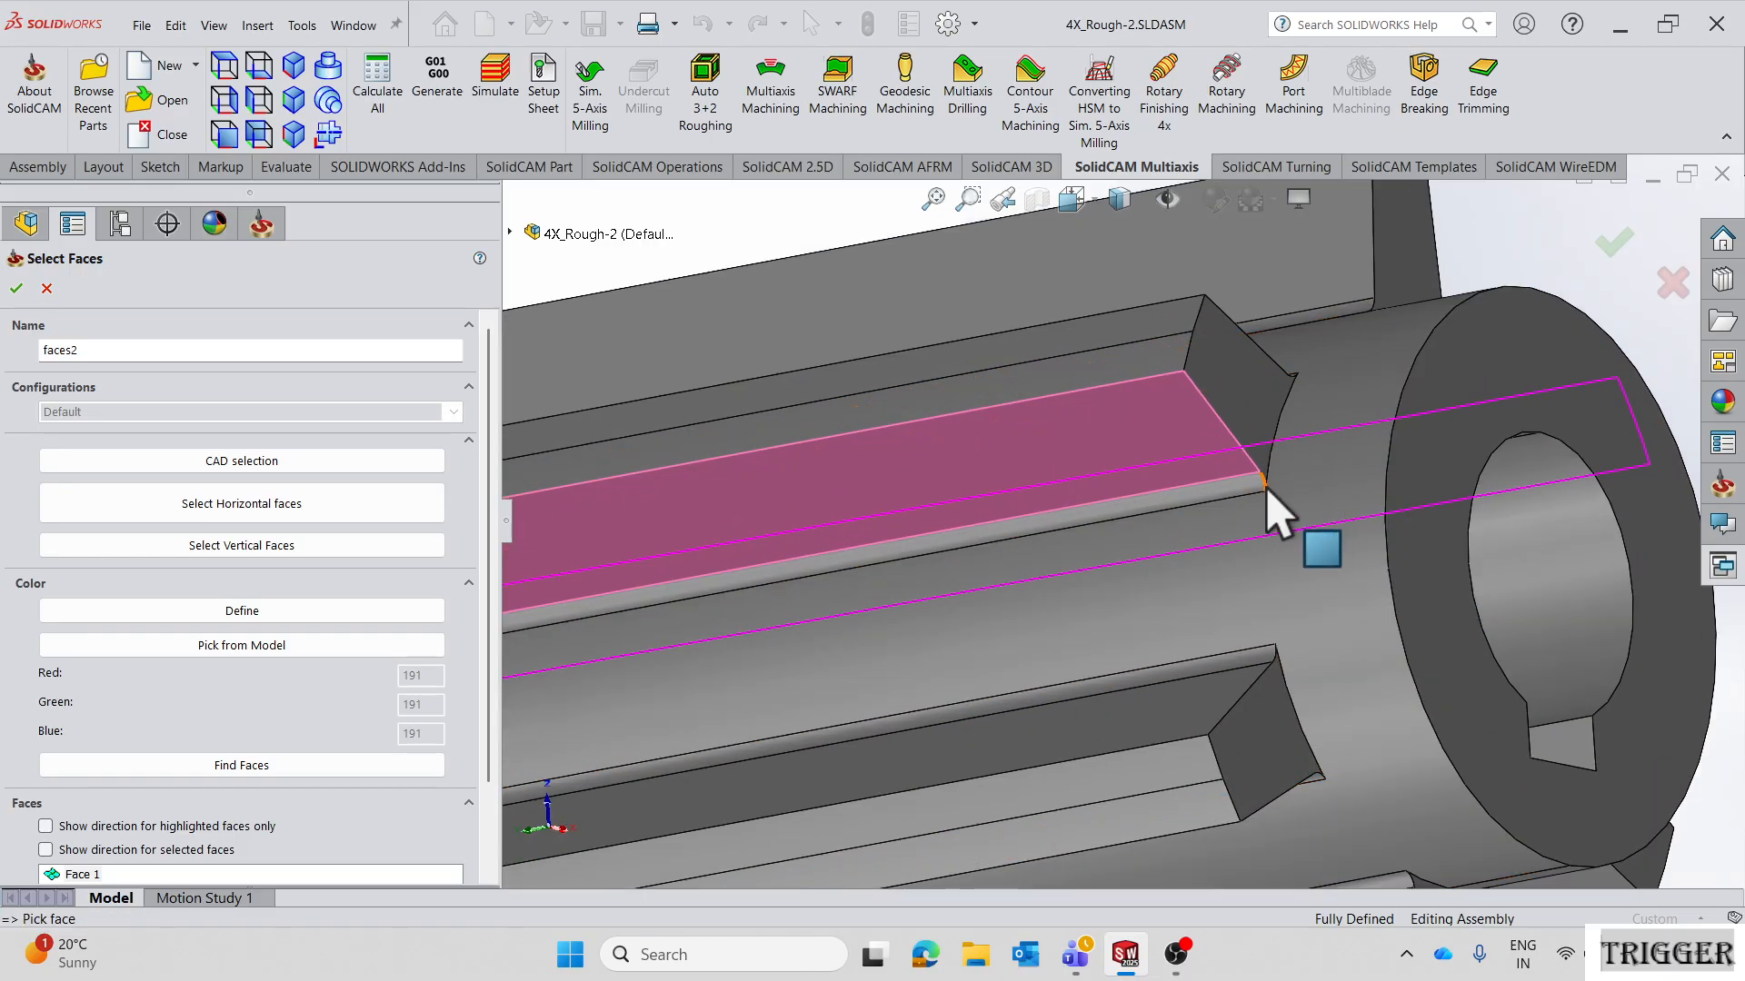
pyautogui.moveTo(1265, 455); pyautogui.dragTo(1195, 395, button='middle')
pyautogui.scroll(-6, 1176, 292)
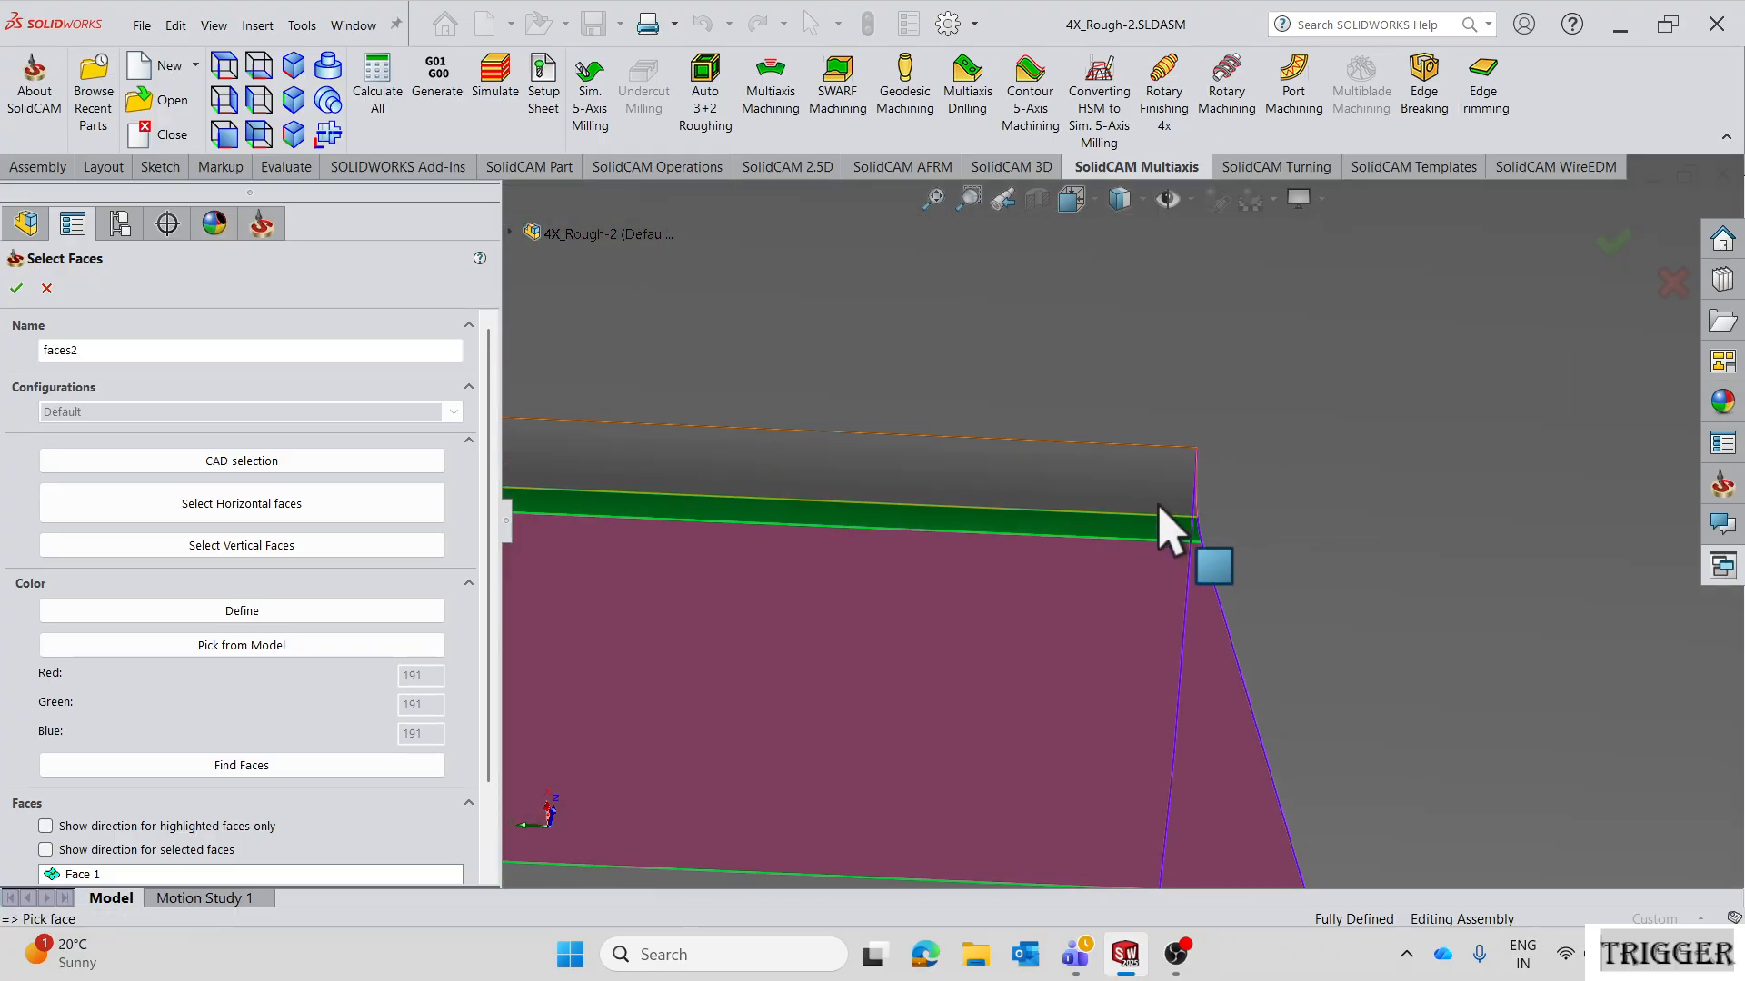
# - Add the rib's remaining side, end and narrow base faces to the drive surface and accept the selection
pyautogui.scroll(10, 1360, 518)
pyautogui.scroll(-5, 859, 514)
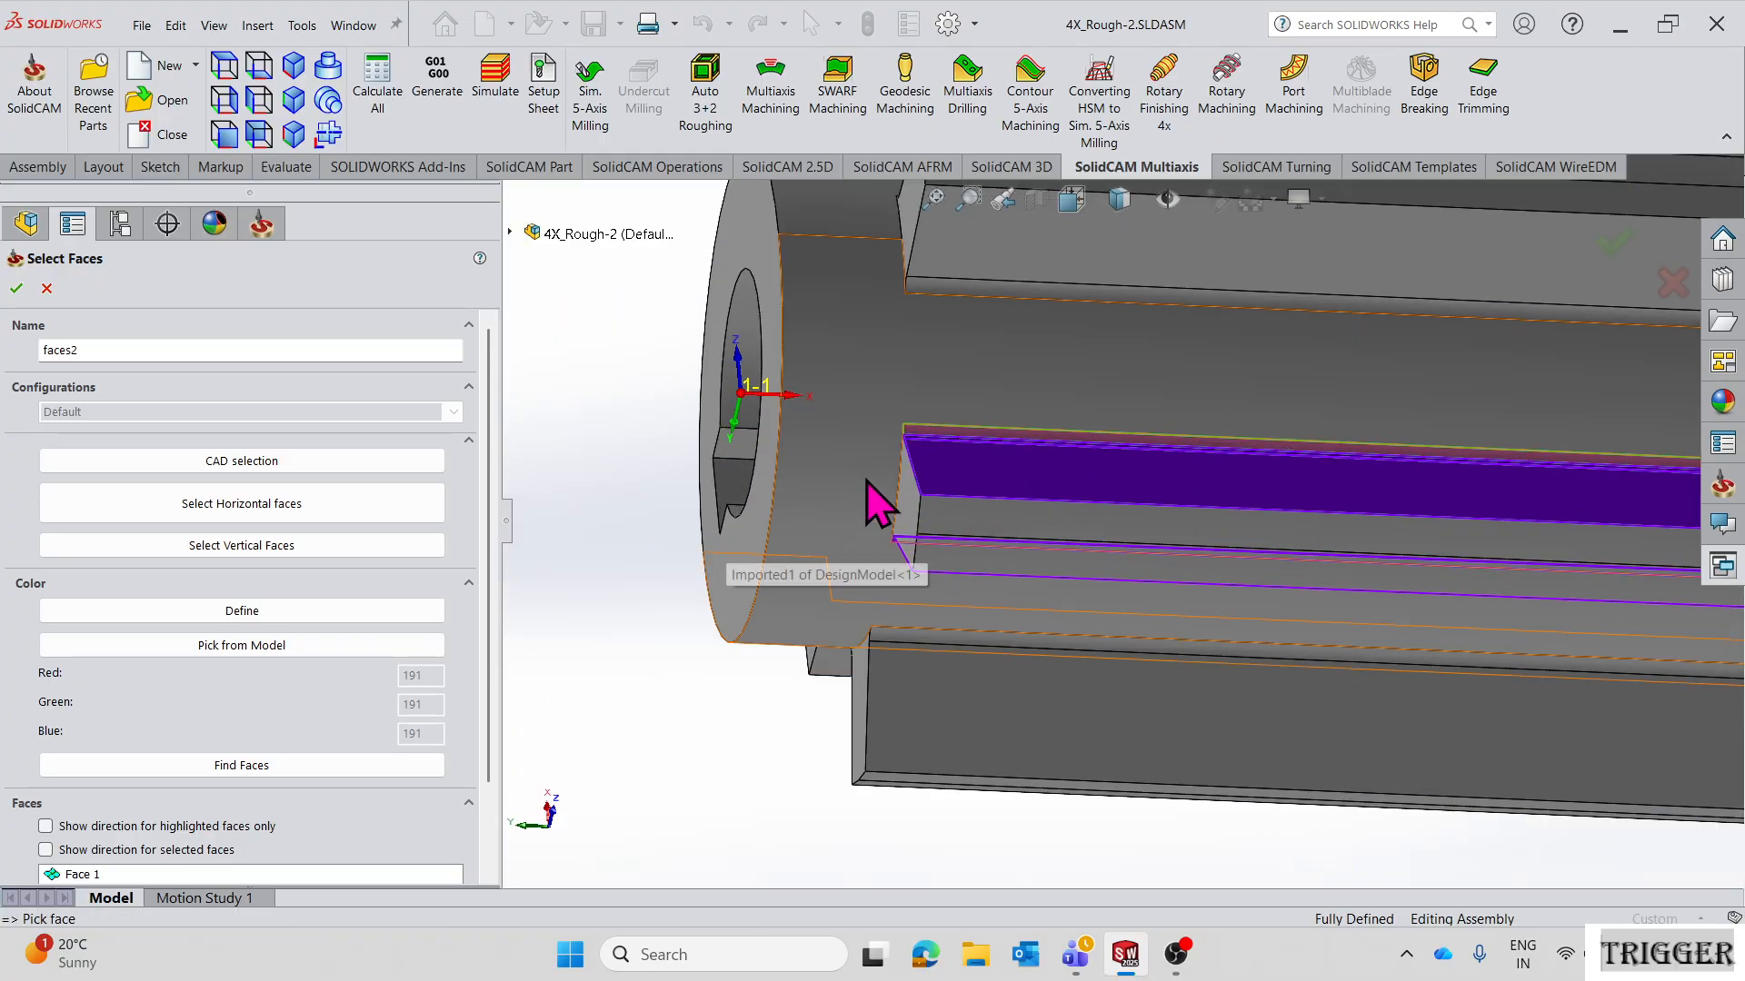
pyautogui.scroll(-5, 851, 491)
pyautogui.click(1009, 550)
pyautogui.scroll(10, 750, 514)
pyautogui.moveTo(1334, 672); pyautogui.dragTo(1237, 495, button='middle')
pyautogui.scroll(-6, 1463, 400)
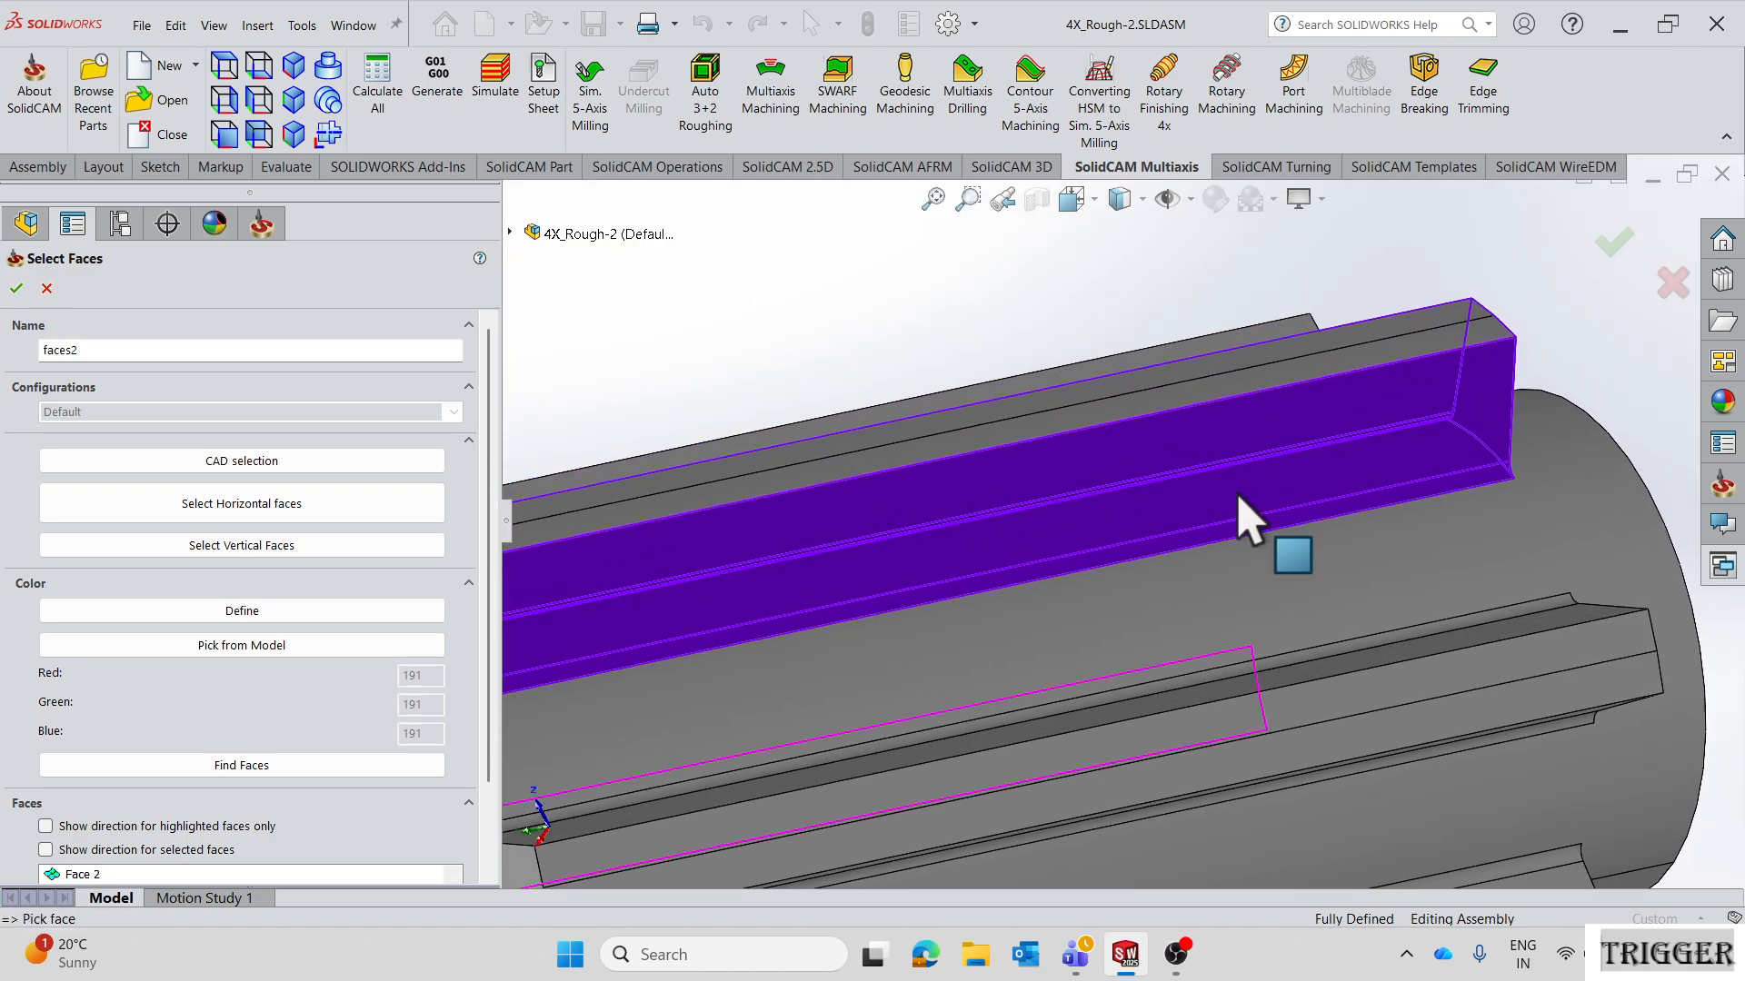
pyautogui.scroll(5, 1208, 498)
pyautogui.click(17, 288)
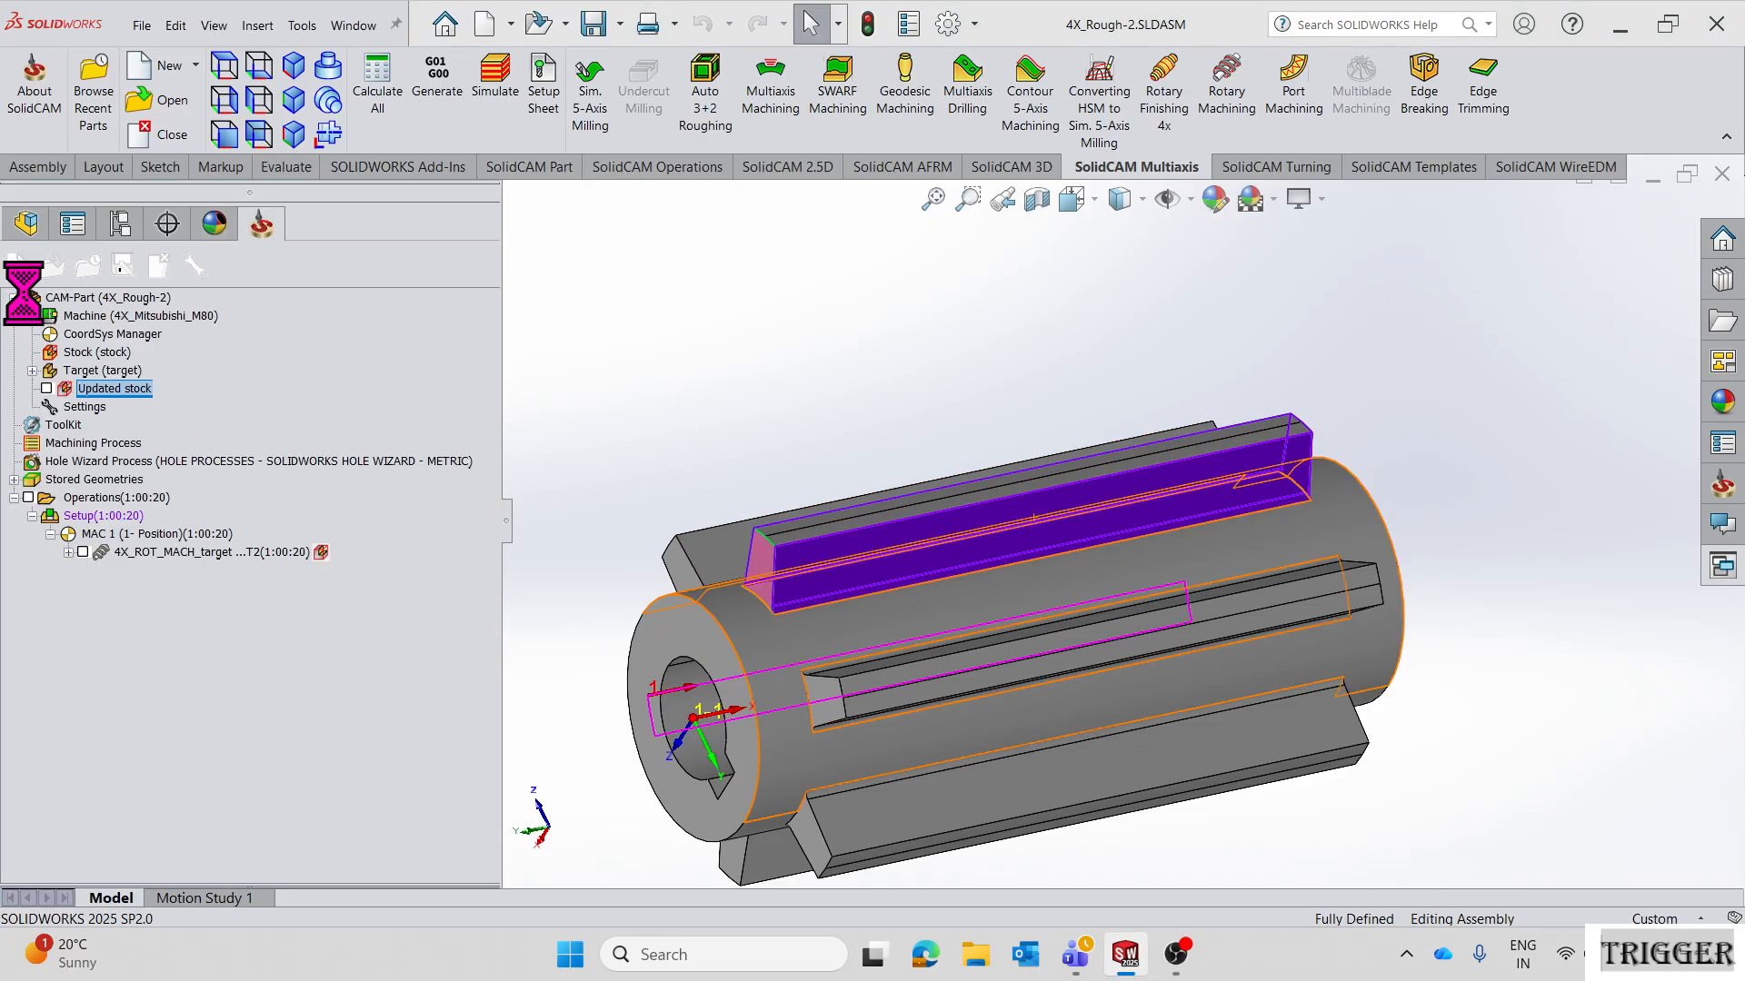
# - Define the start edge curve as a closed chain around the rib's upper edges with tangent propagation disabled
pyautogui.click(303, 480)
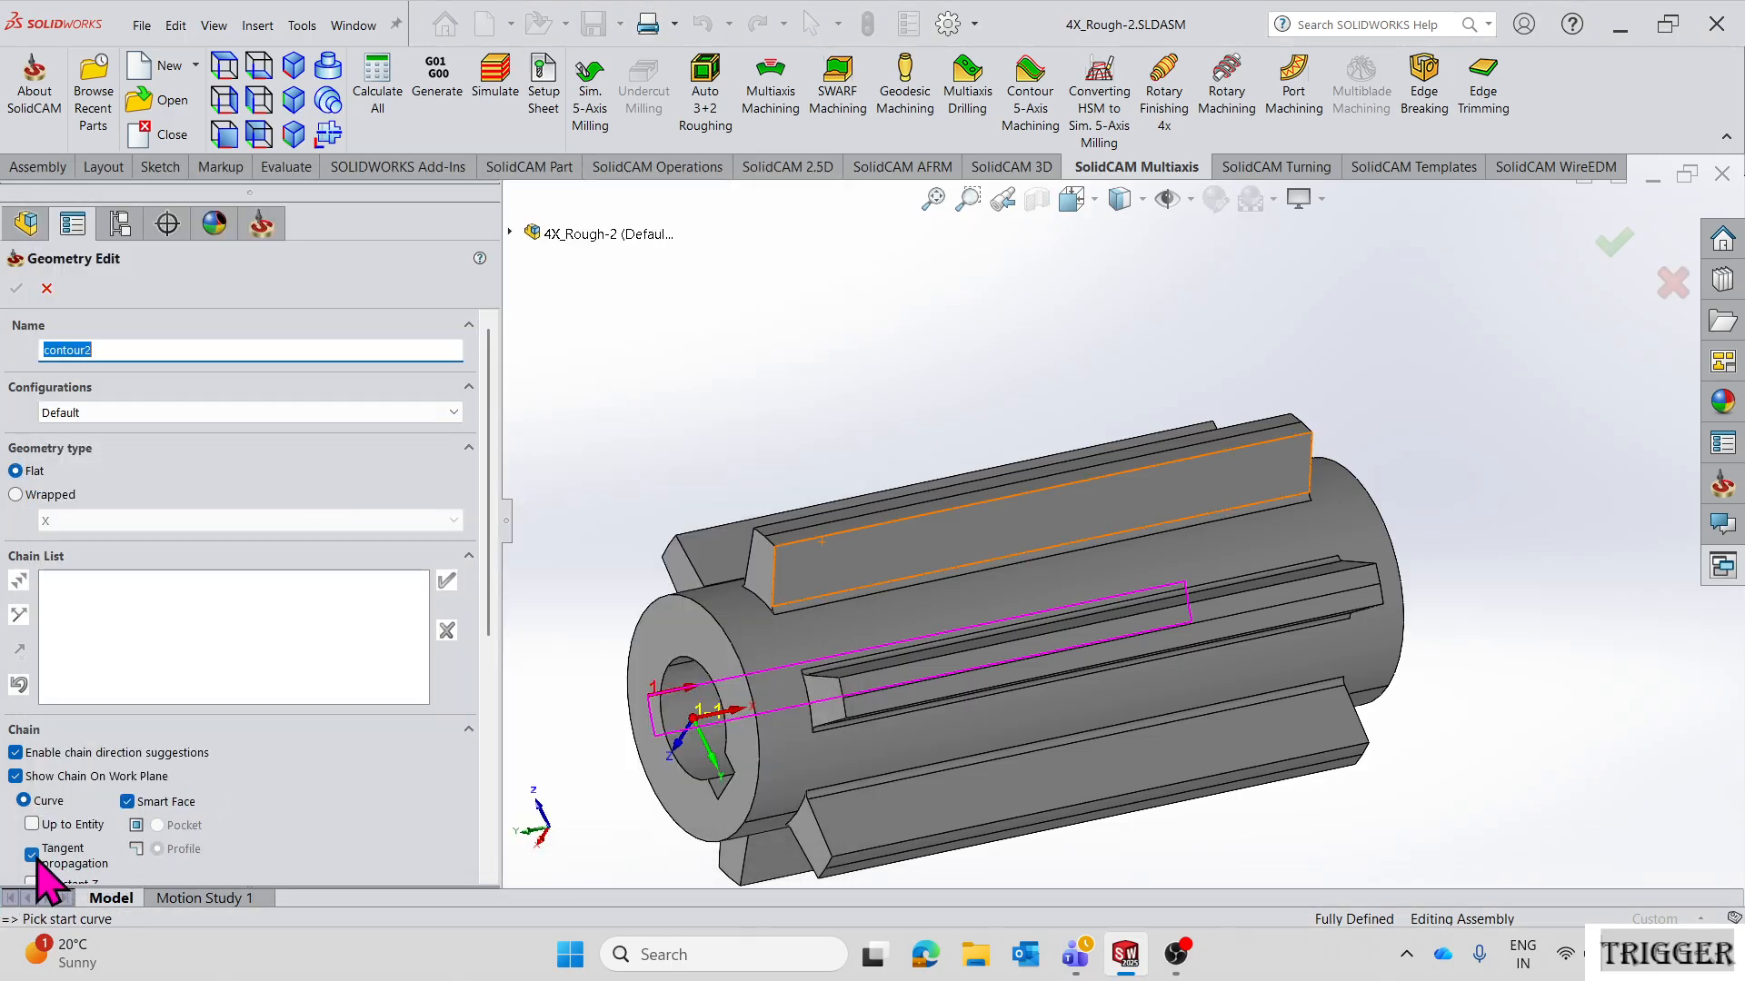
pyautogui.click(32, 855)
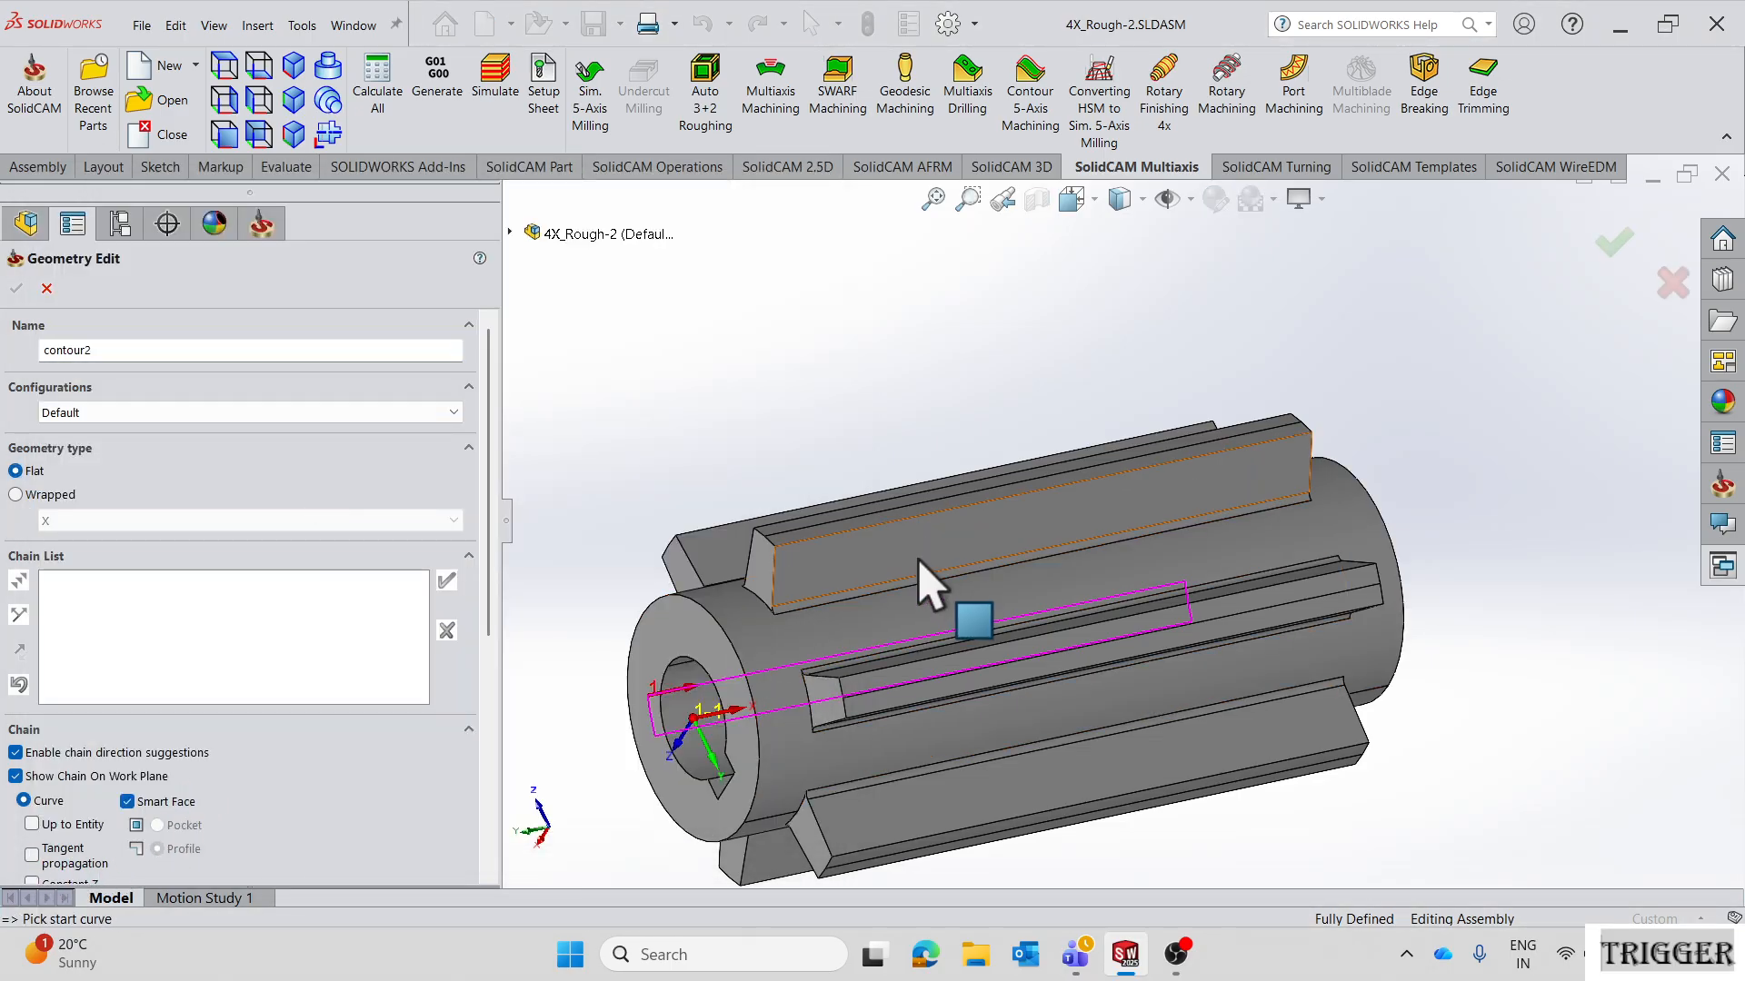
pyautogui.click(896, 527)
pyautogui.scroll(-5, 1309, 455)
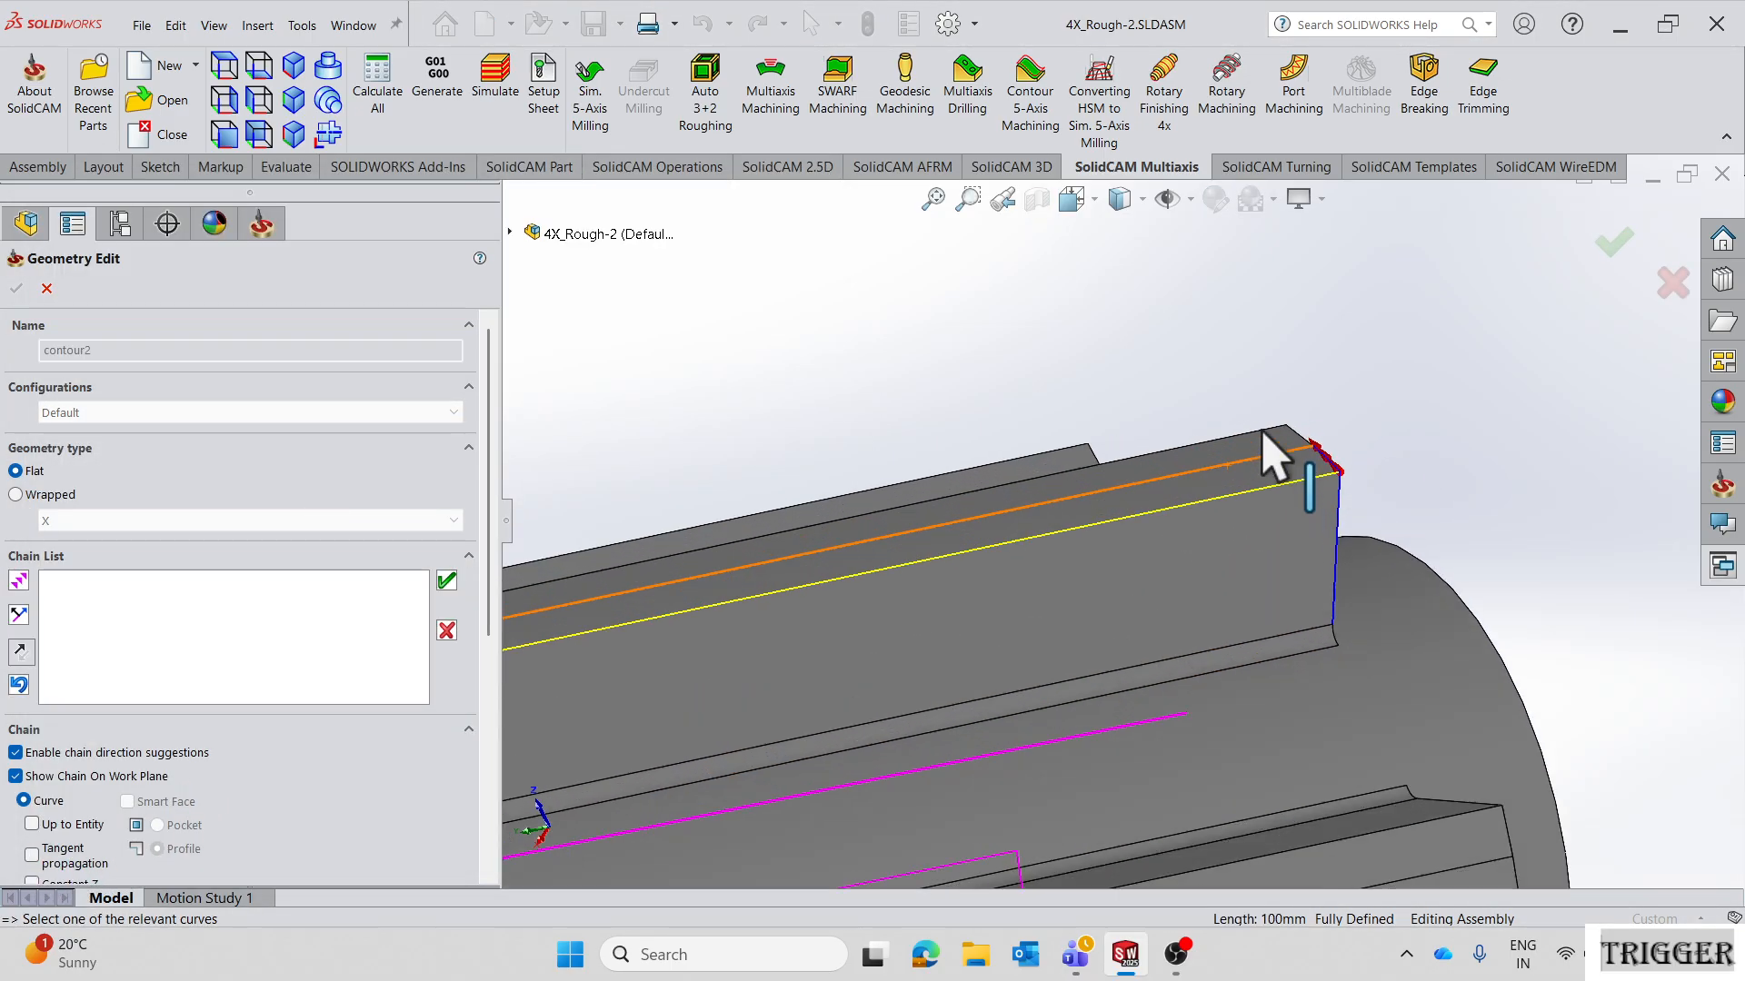
pyautogui.click(22, 583)
pyautogui.scroll(10, 1108, 509)
pyautogui.scroll(-4, 659, 636)
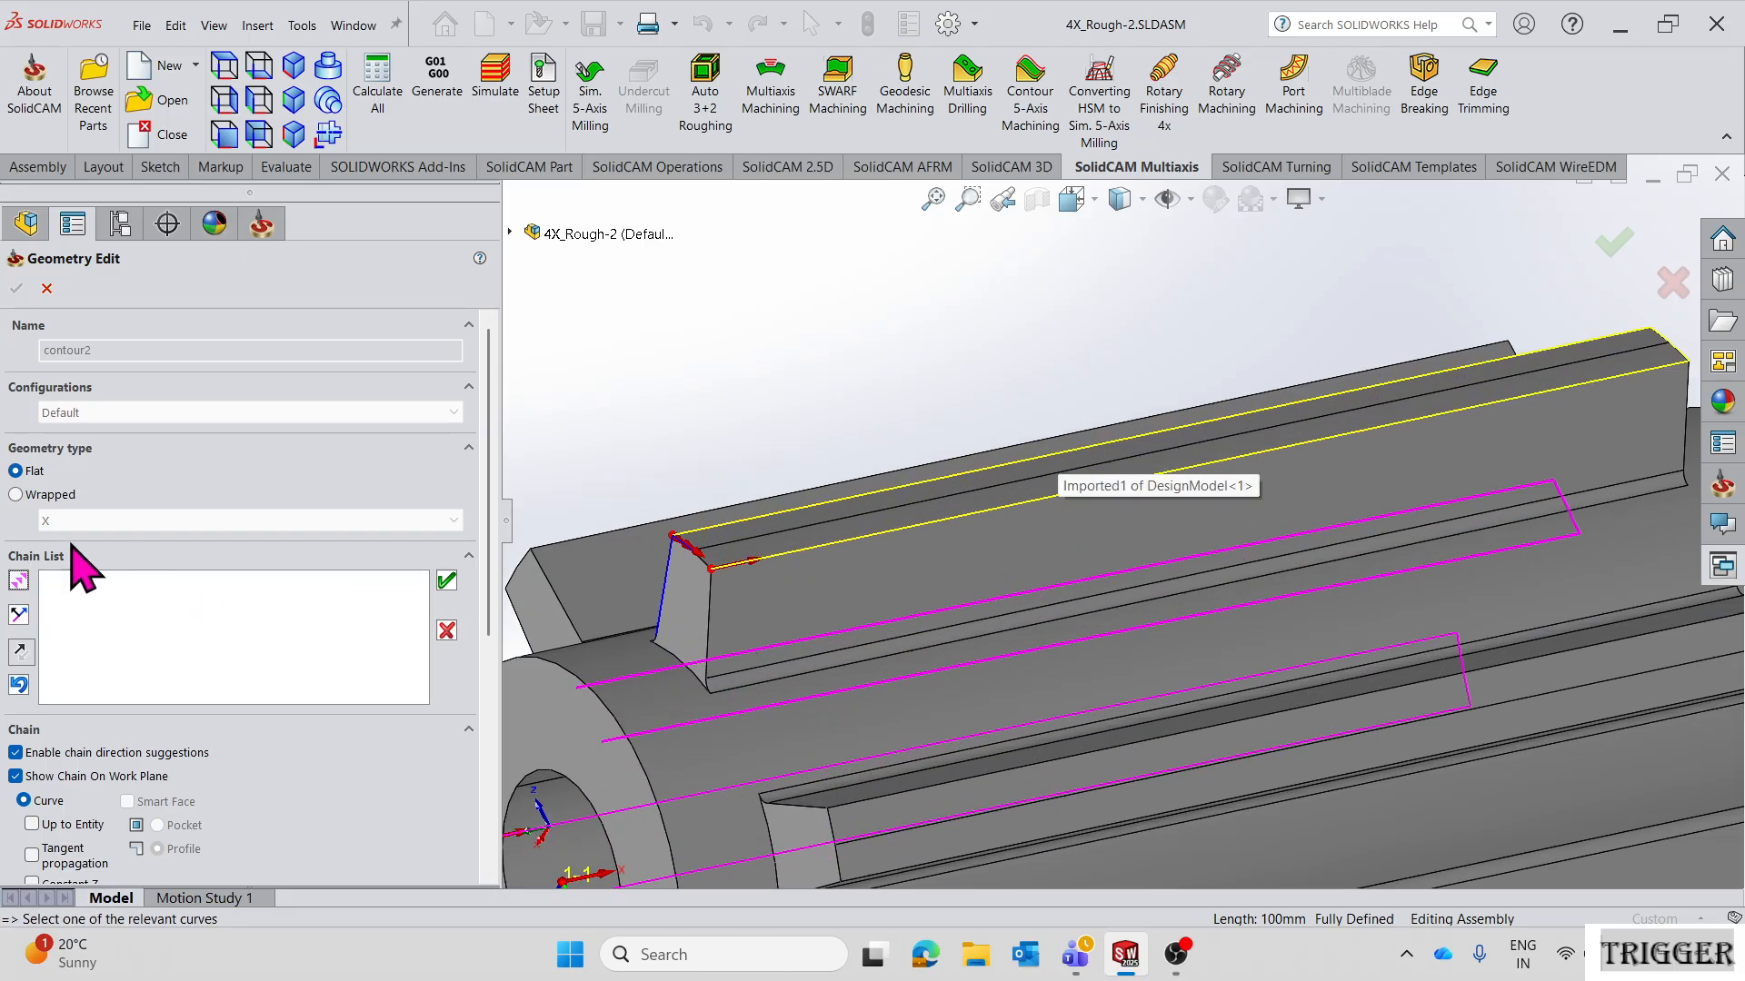
pyautogui.click(272, 662)
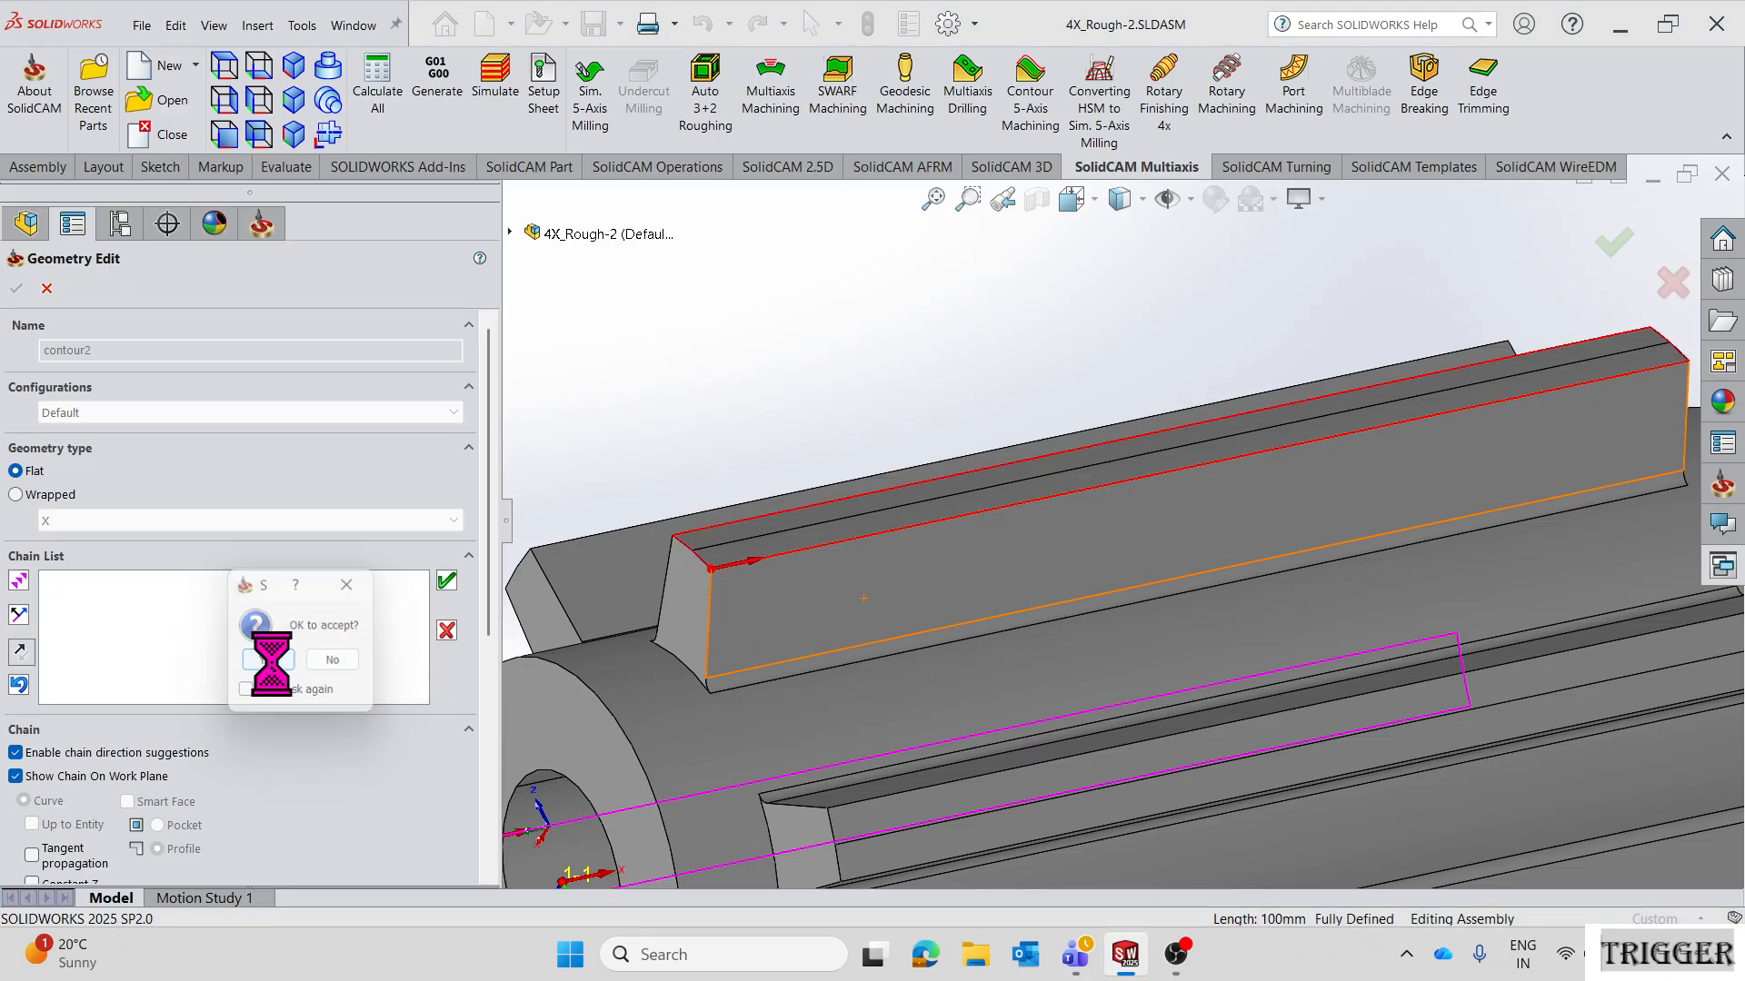
pyautogui.click(17, 289)
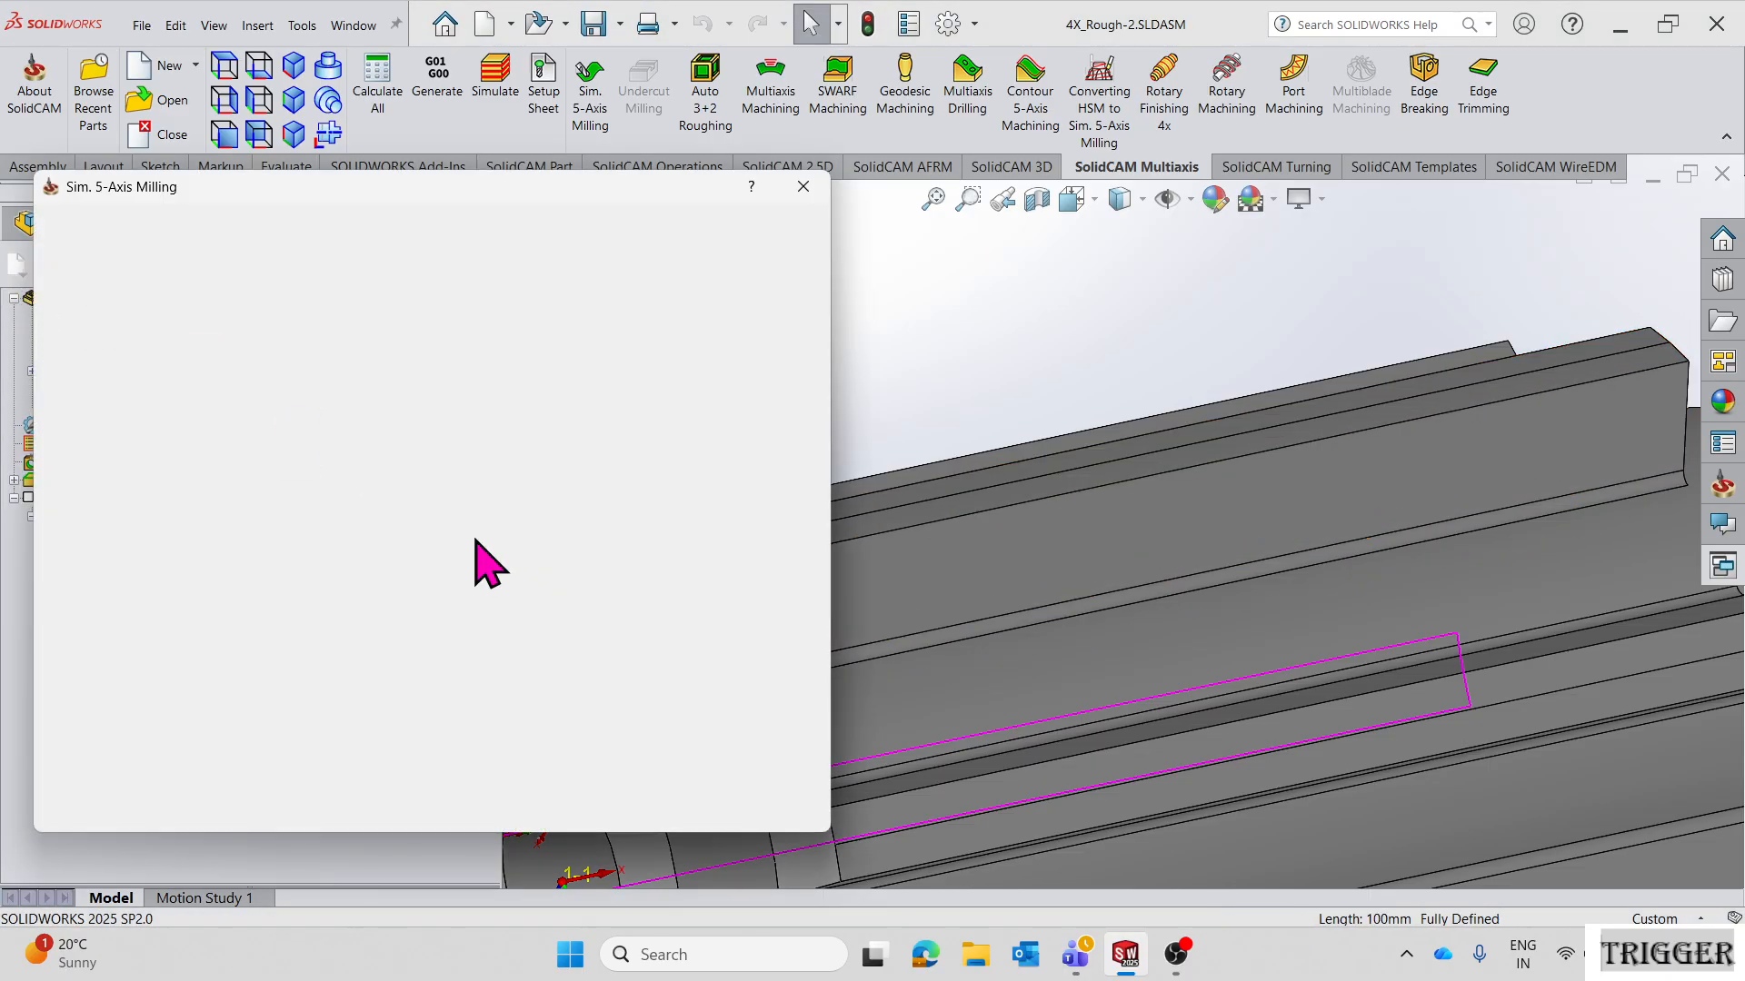
# - Define the end edge curve as a closed chain around the base edges of the same rib and accept the geometry
pyautogui.click(301, 578)
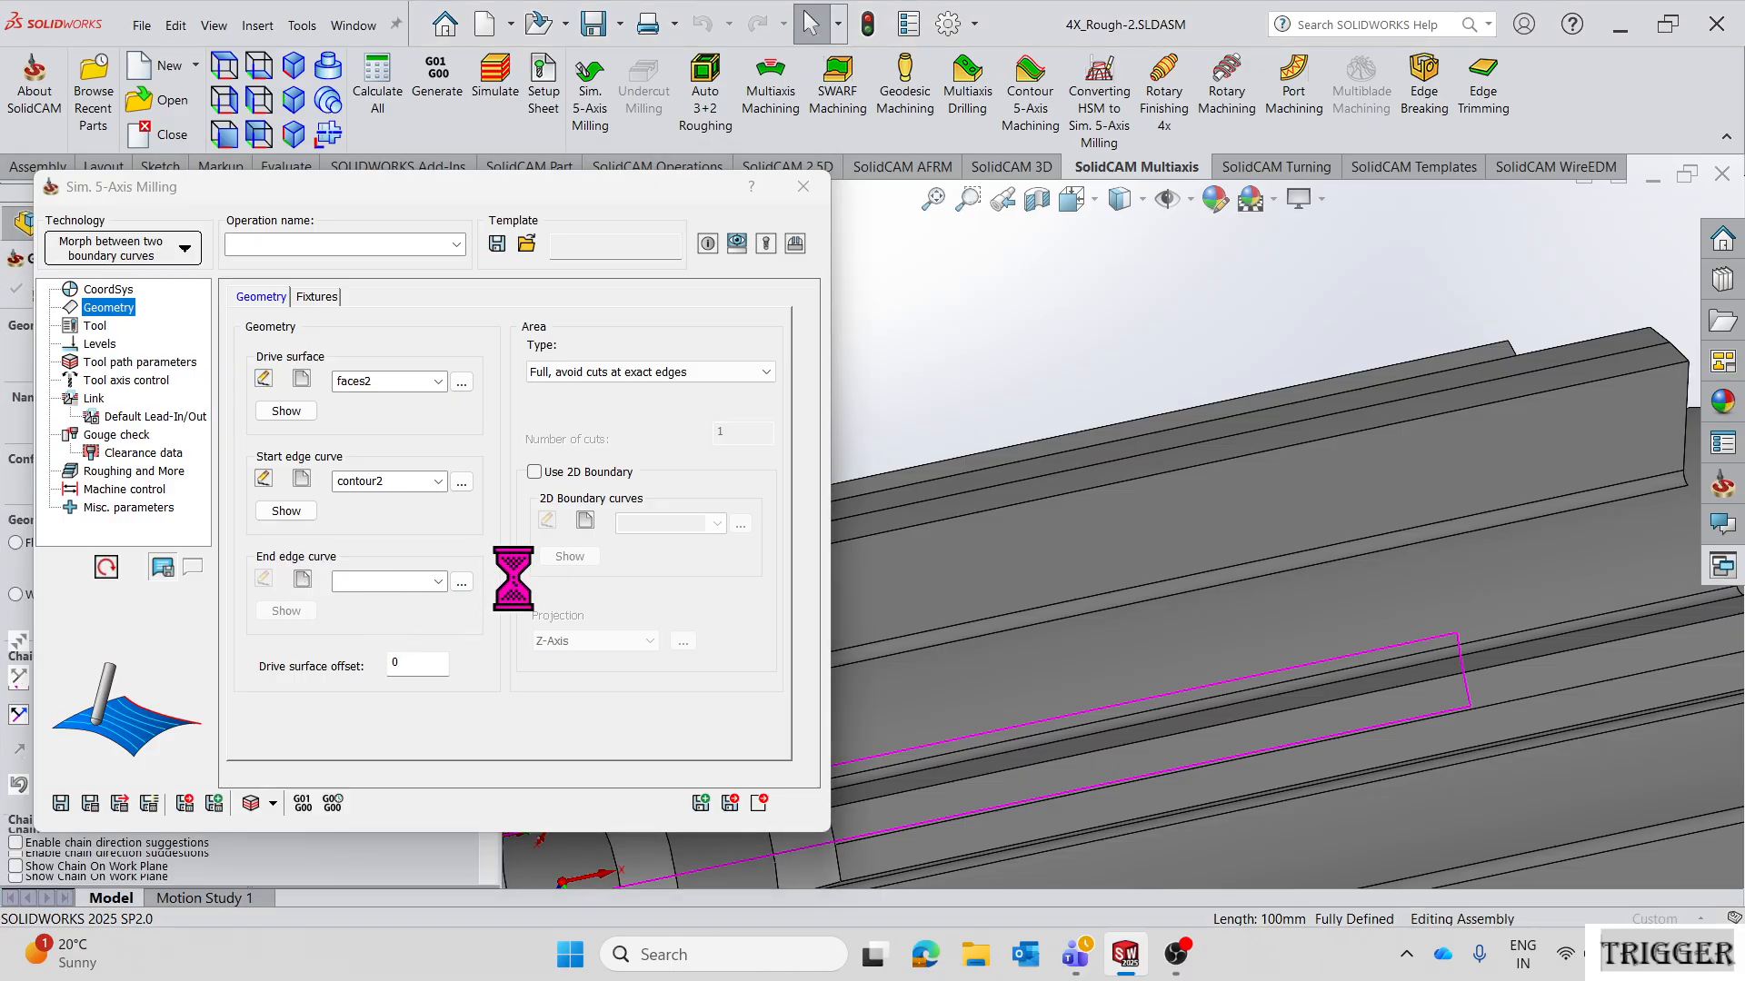
pyautogui.click(773, 683)
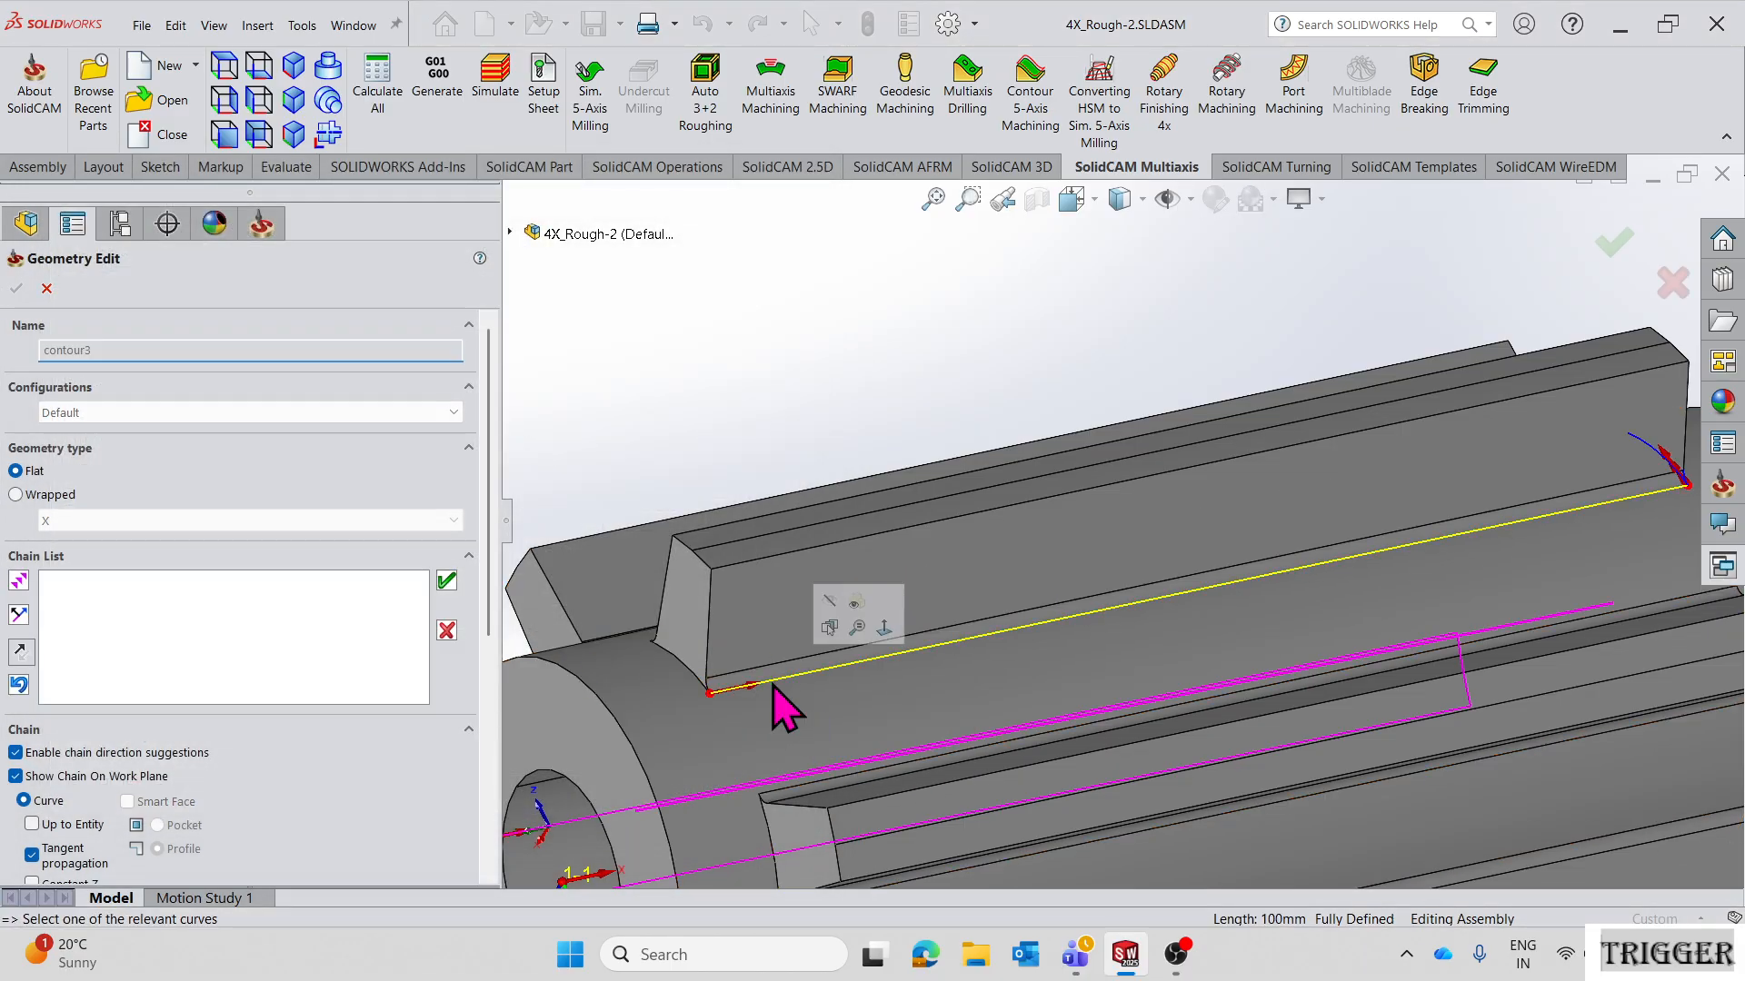
pyautogui.scroll(3, 773, 684)
pyautogui.scroll(-6, 1479, 481)
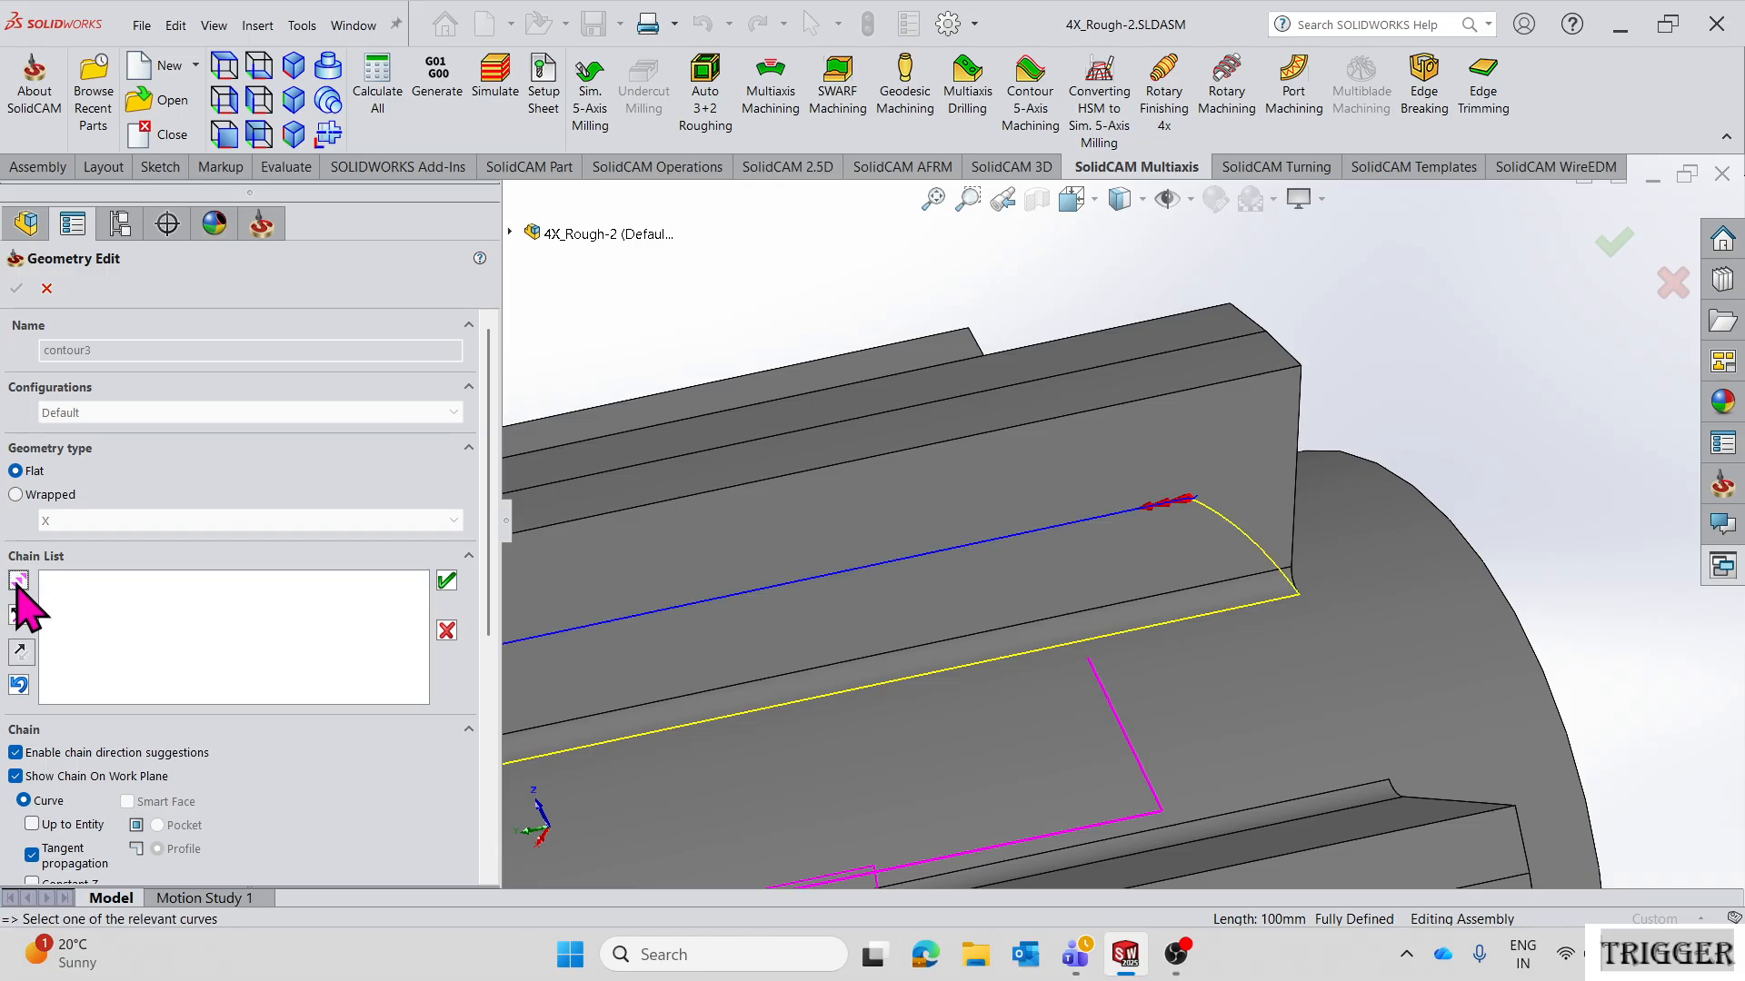
pyautogui.scroll(5, 1113, 563)
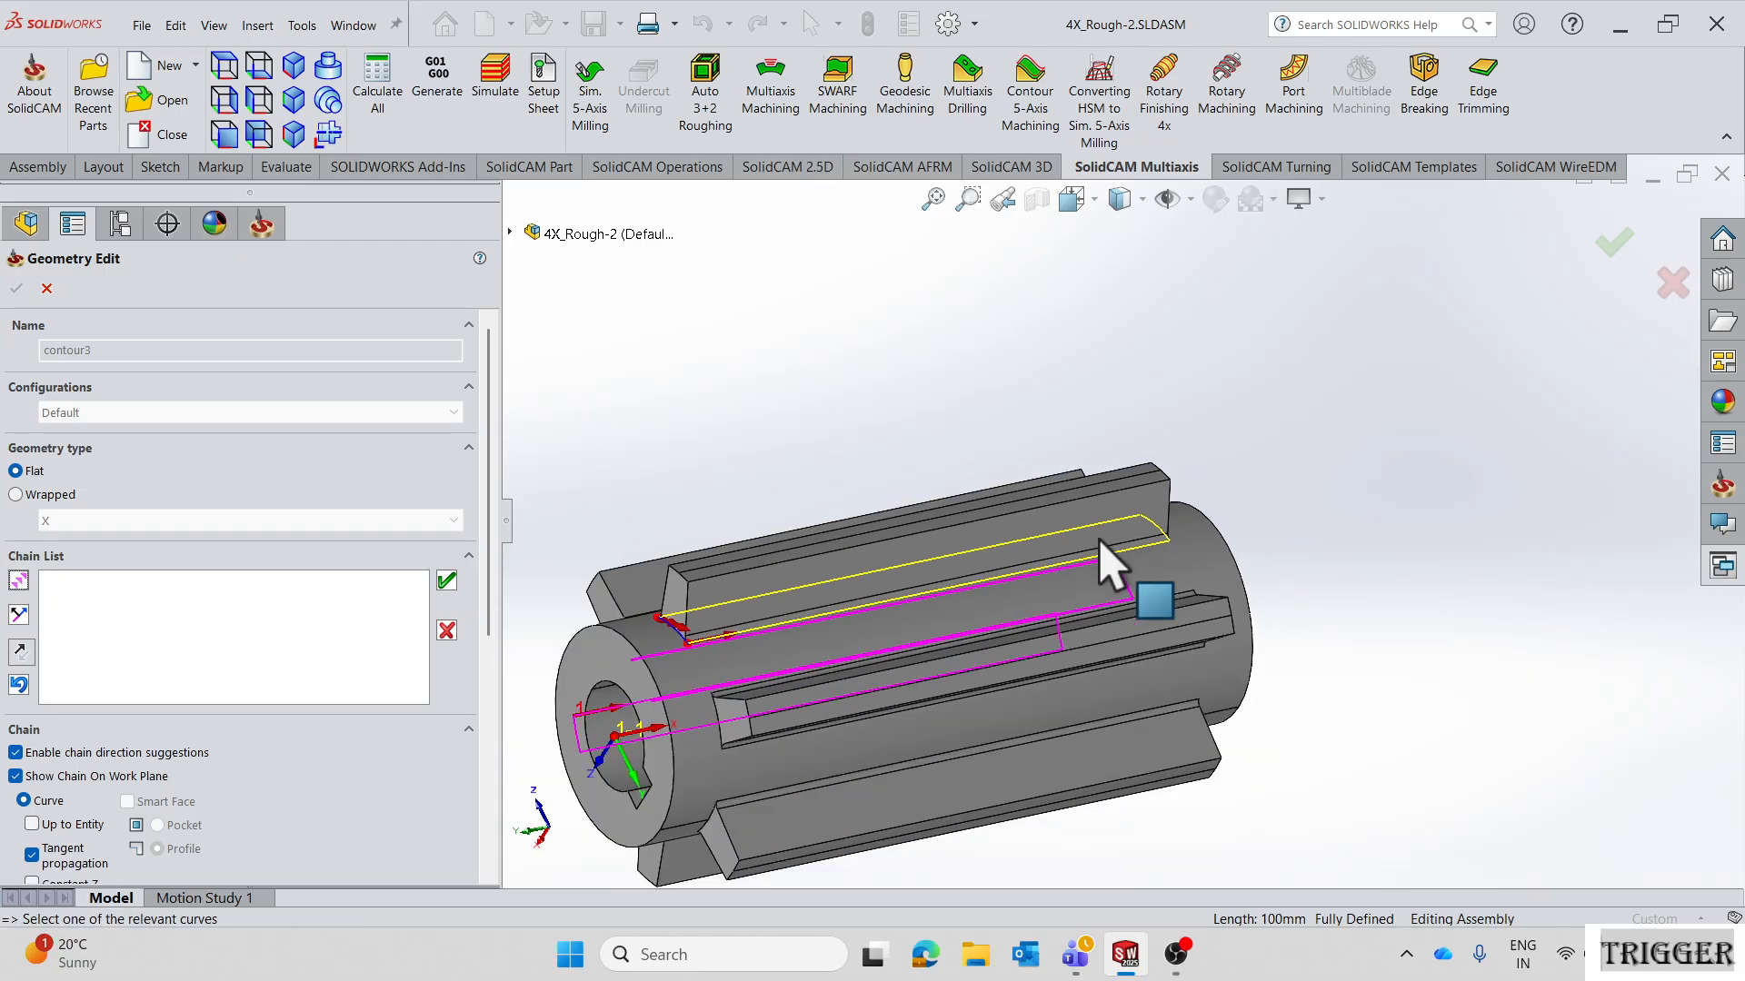
pyautogui.click(18, 582)
pyautogui.click(273, 661)
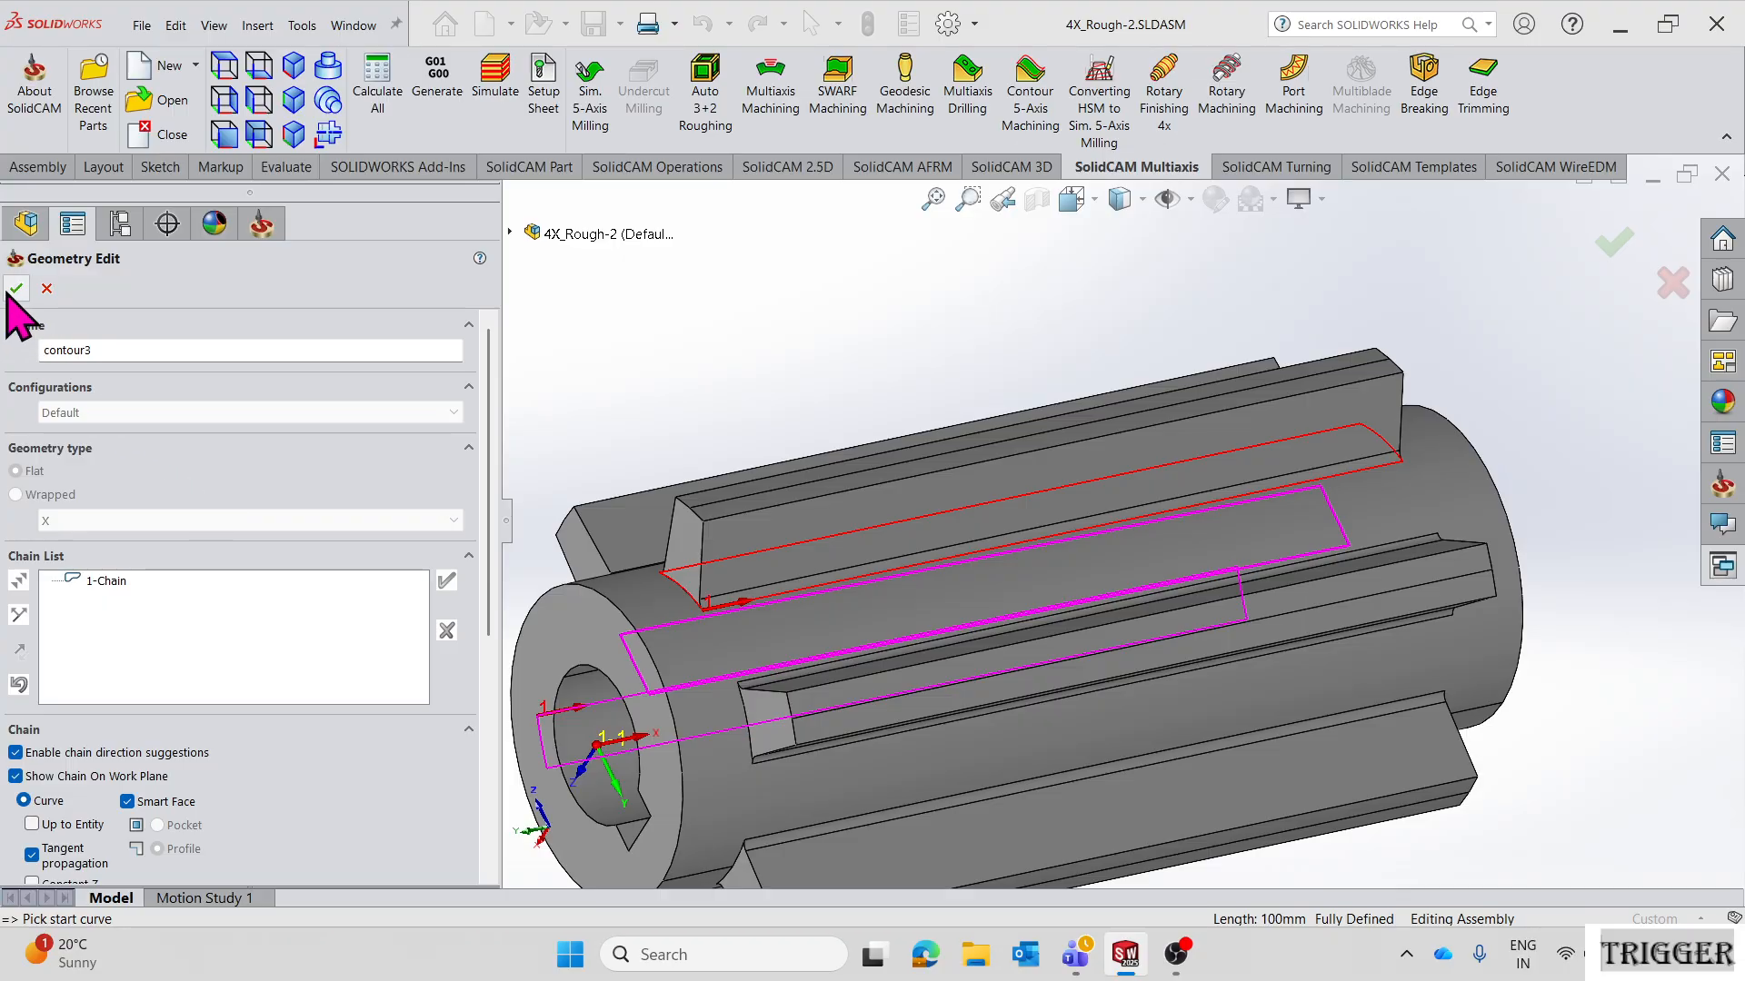
pyautogui.click(14, 289)
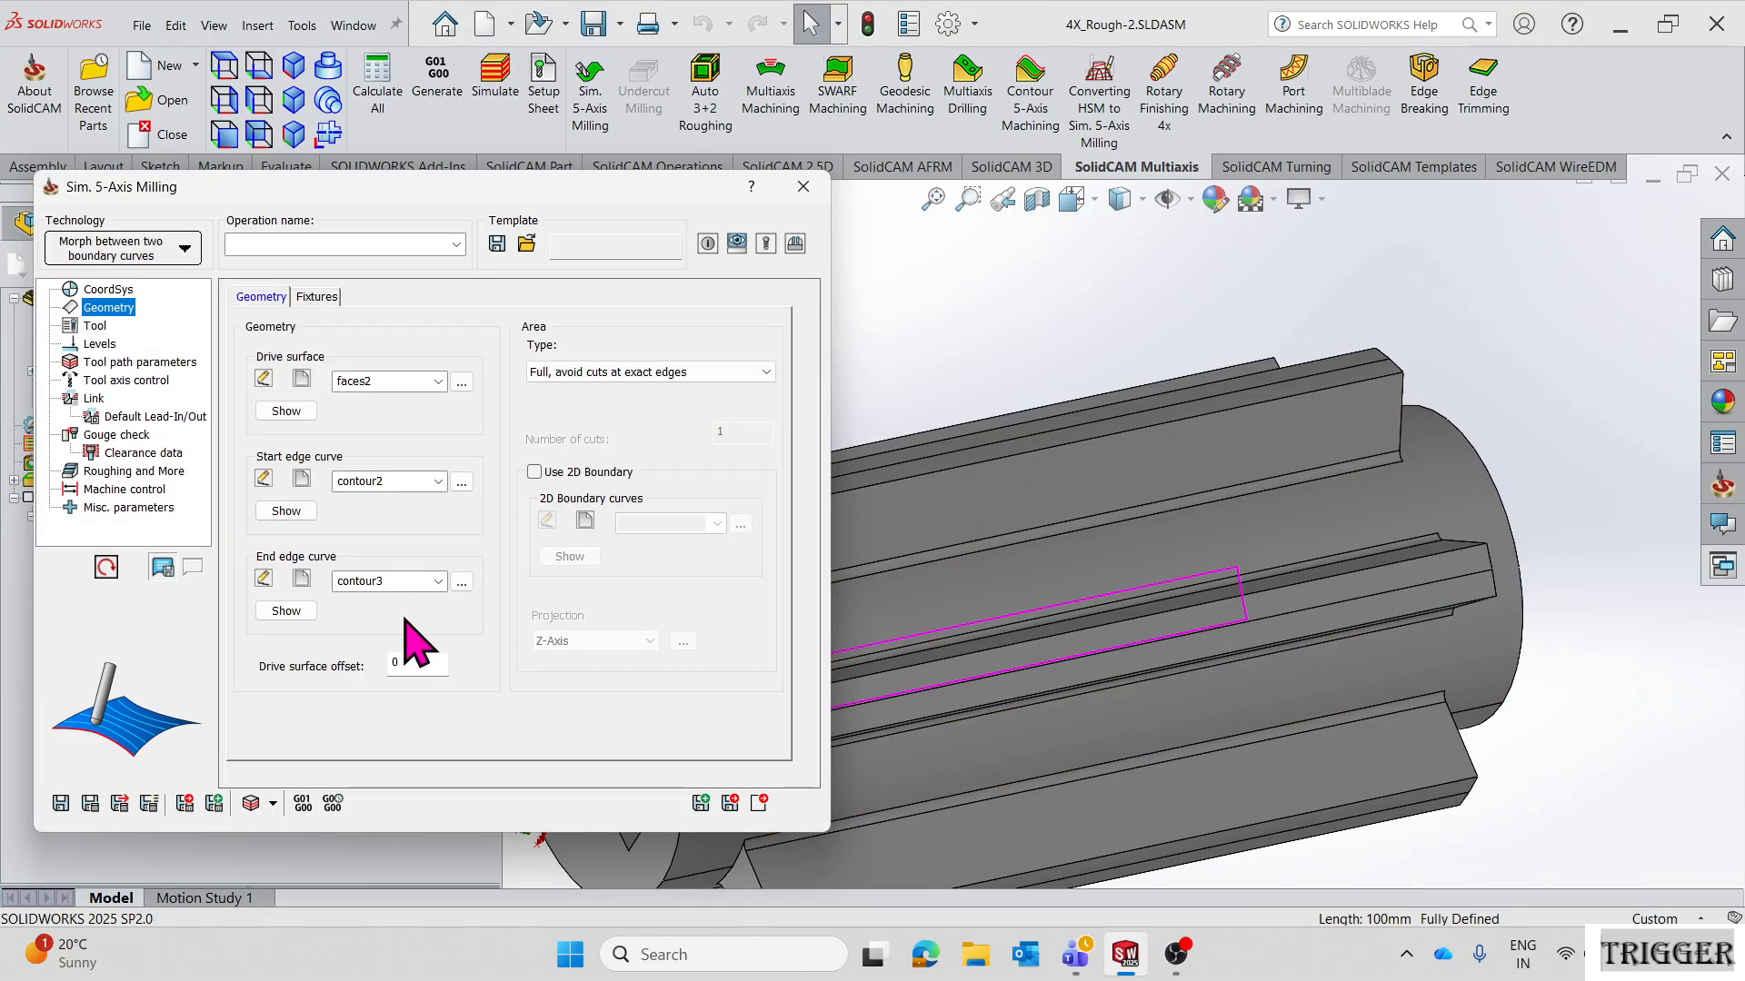
# - Assign Tool 2, the D12 R1 bull nose mill, and set the clearance area type to Automatic
pyautogui.click(94, 326)
pyautogui.click(411, 662)
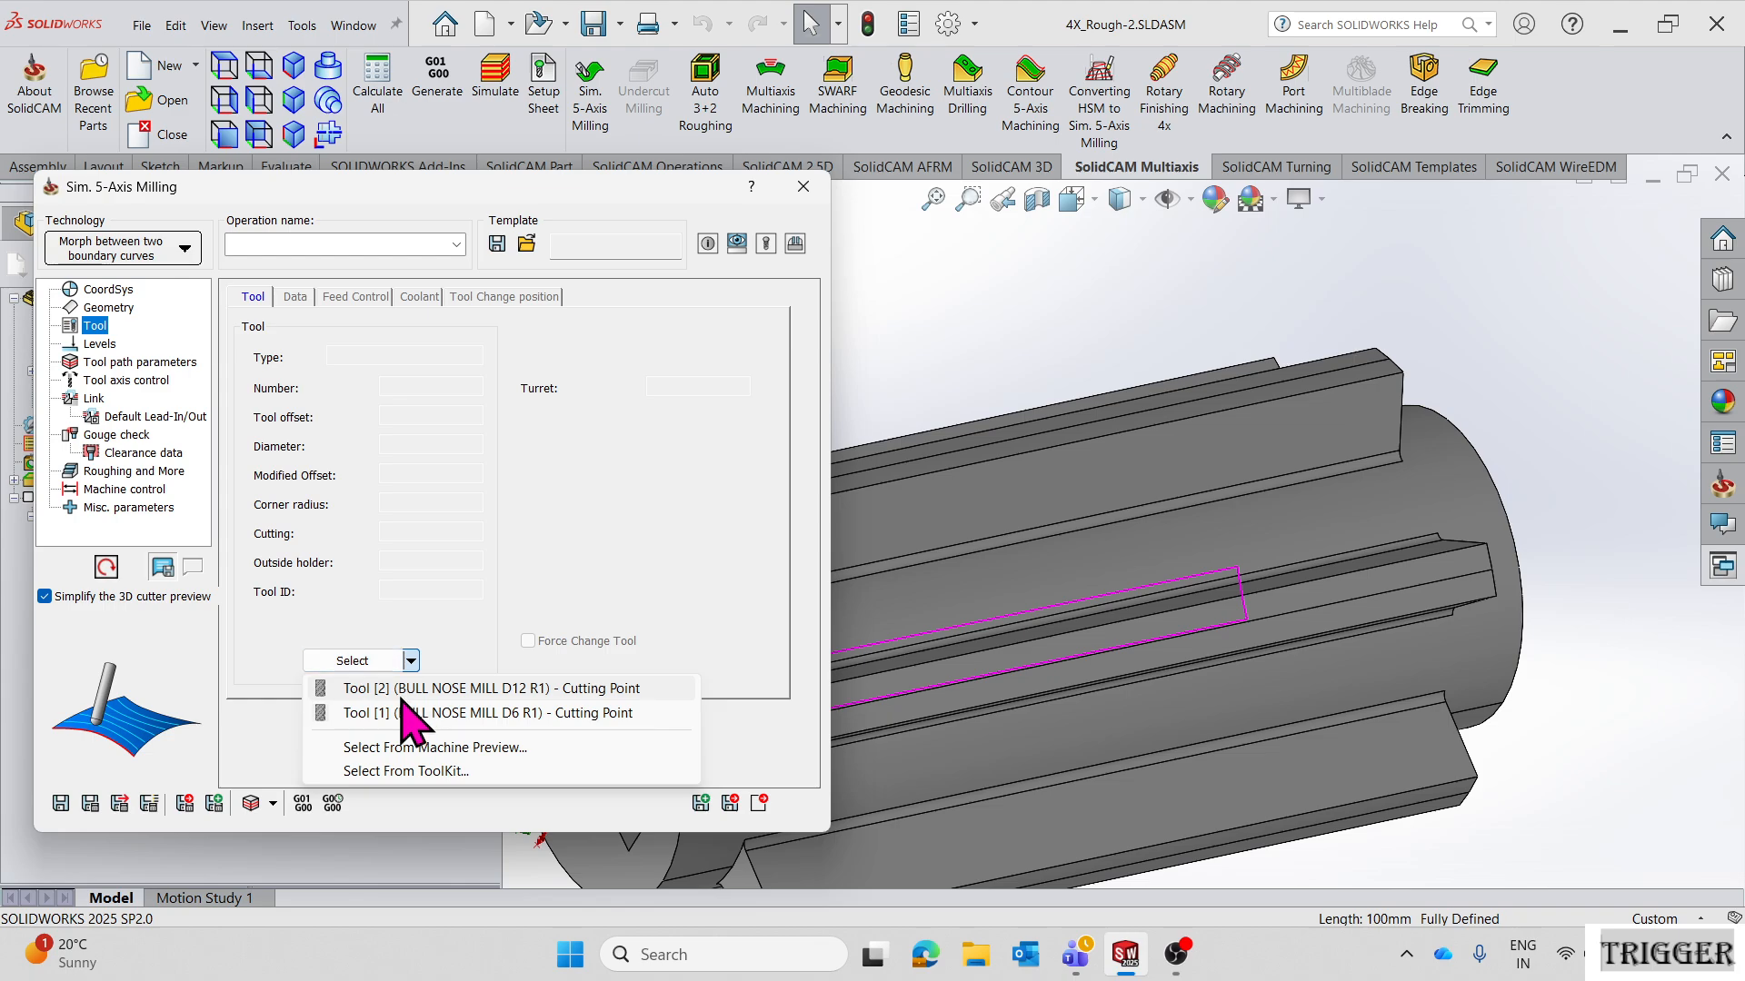
pyautogui.click(531, 696)
pyautogui.click(100, 346)
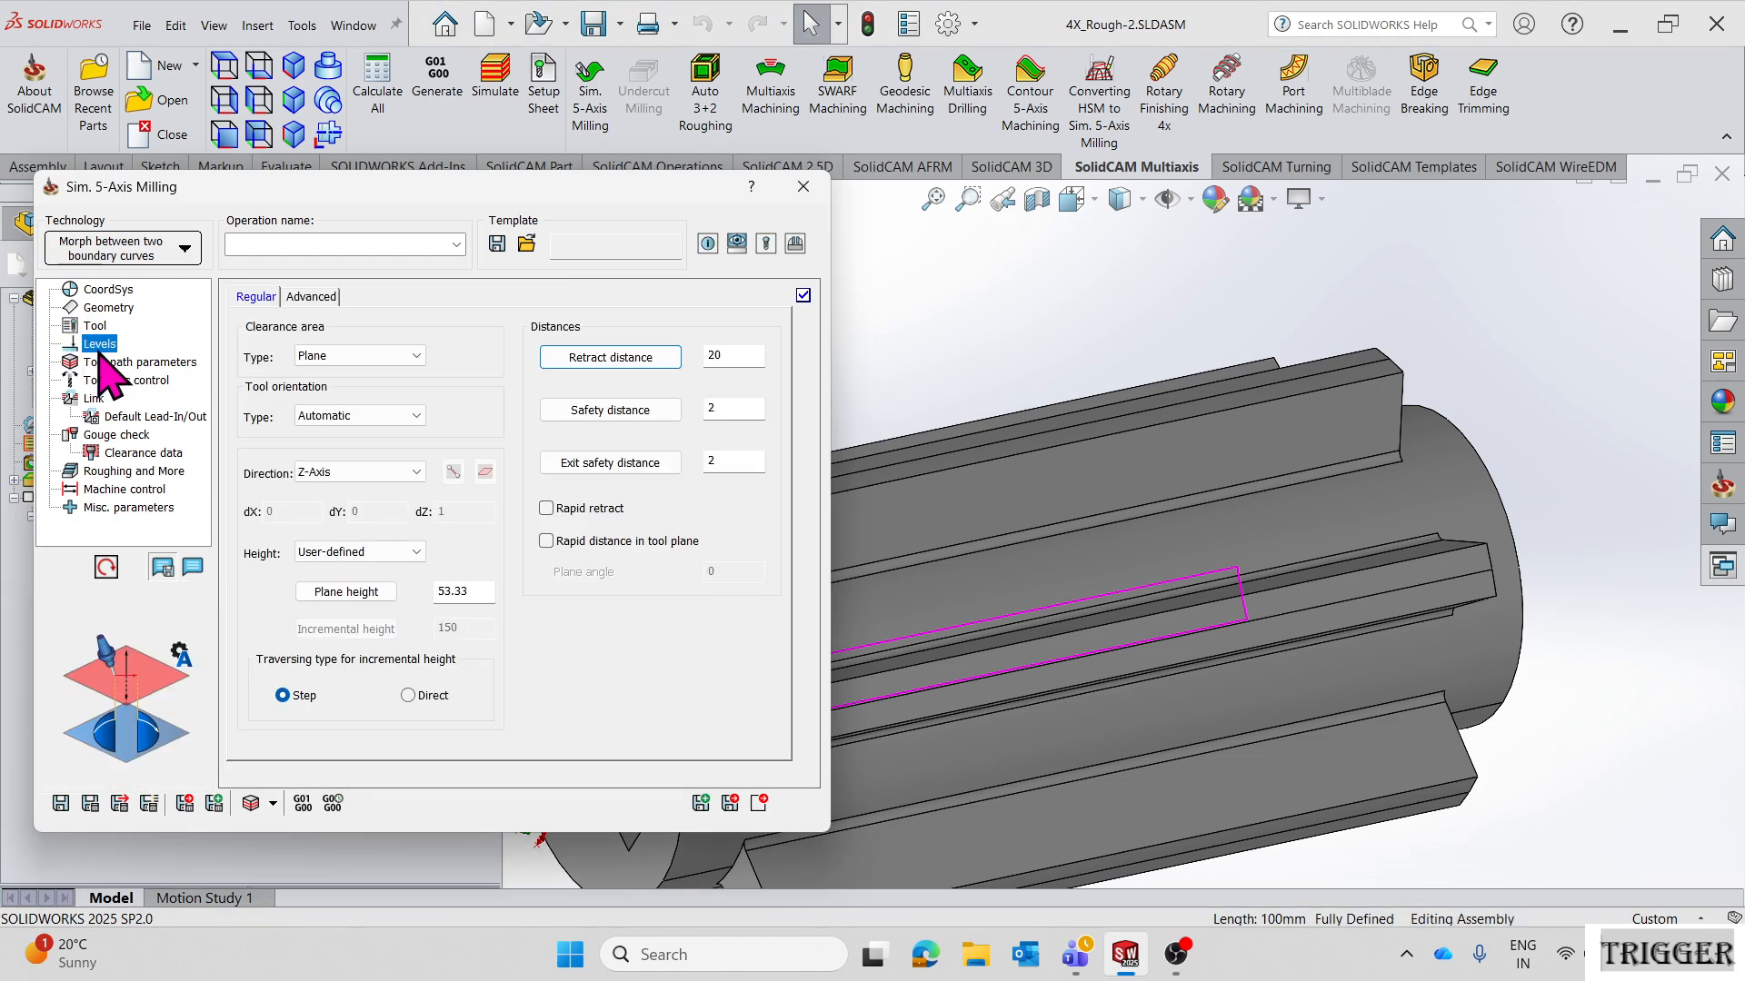
pyautogui.click(390, 409)
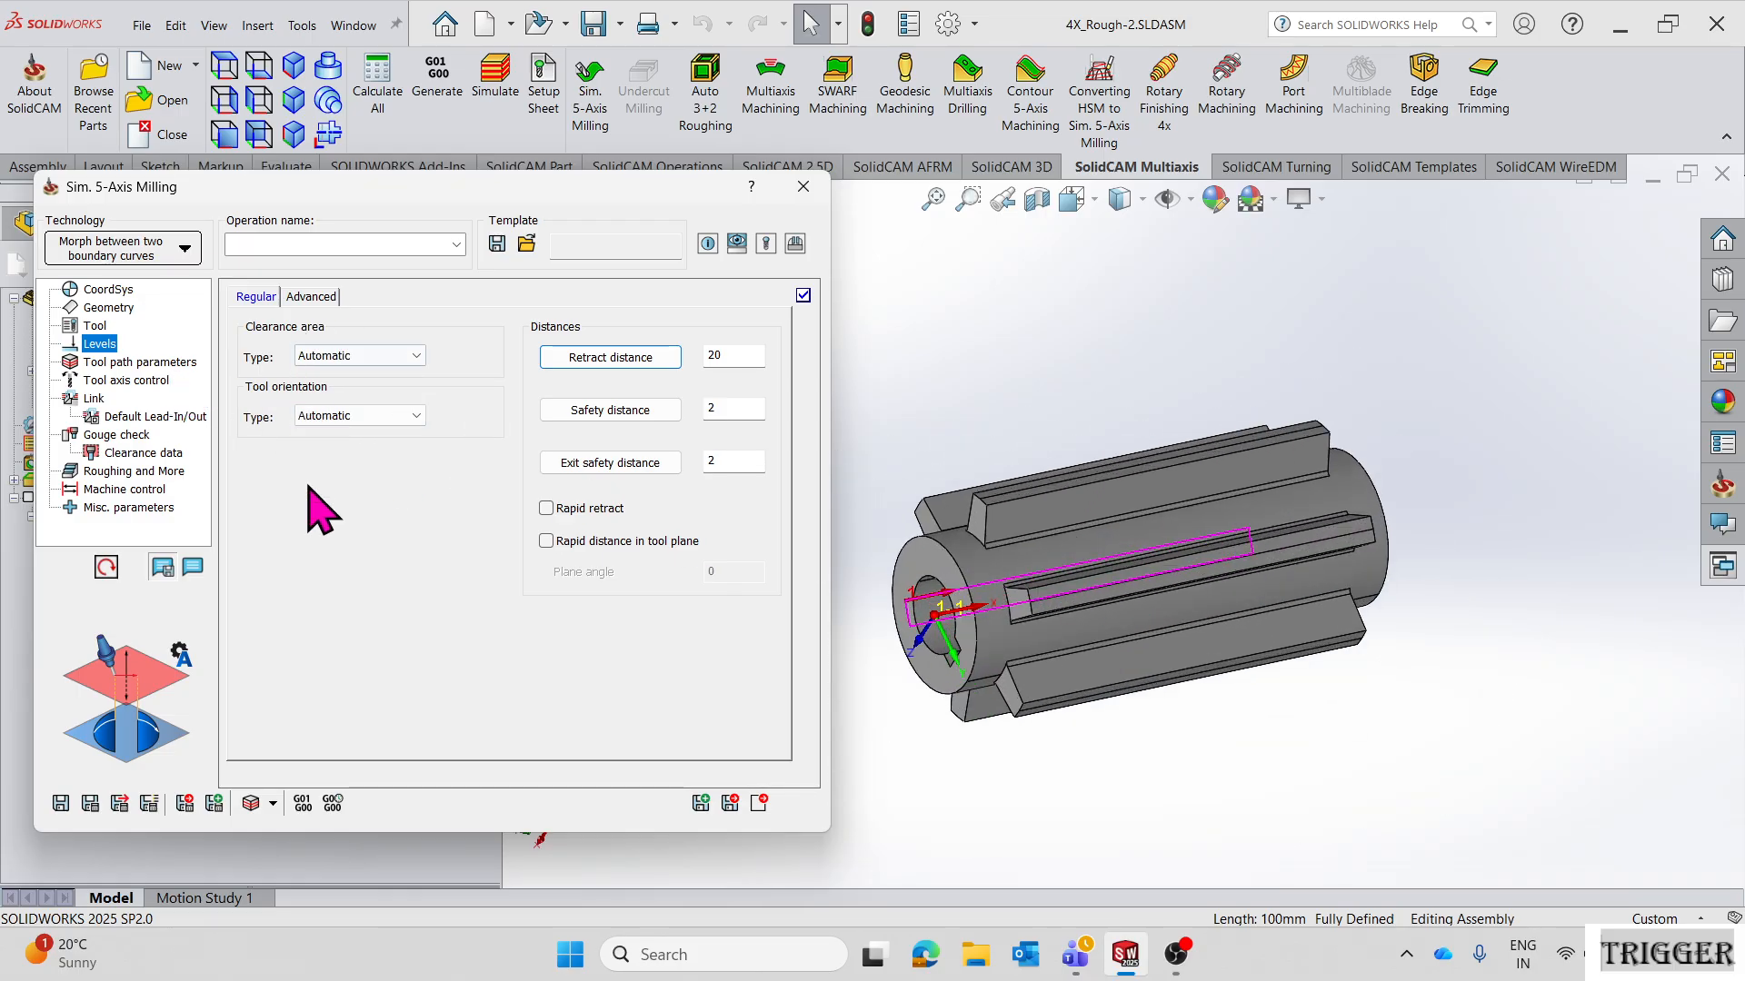
# - Set the maximum step over to 0.5, with the Spiral cutting method and machining by Regions
pyautogui.click(152, 362)
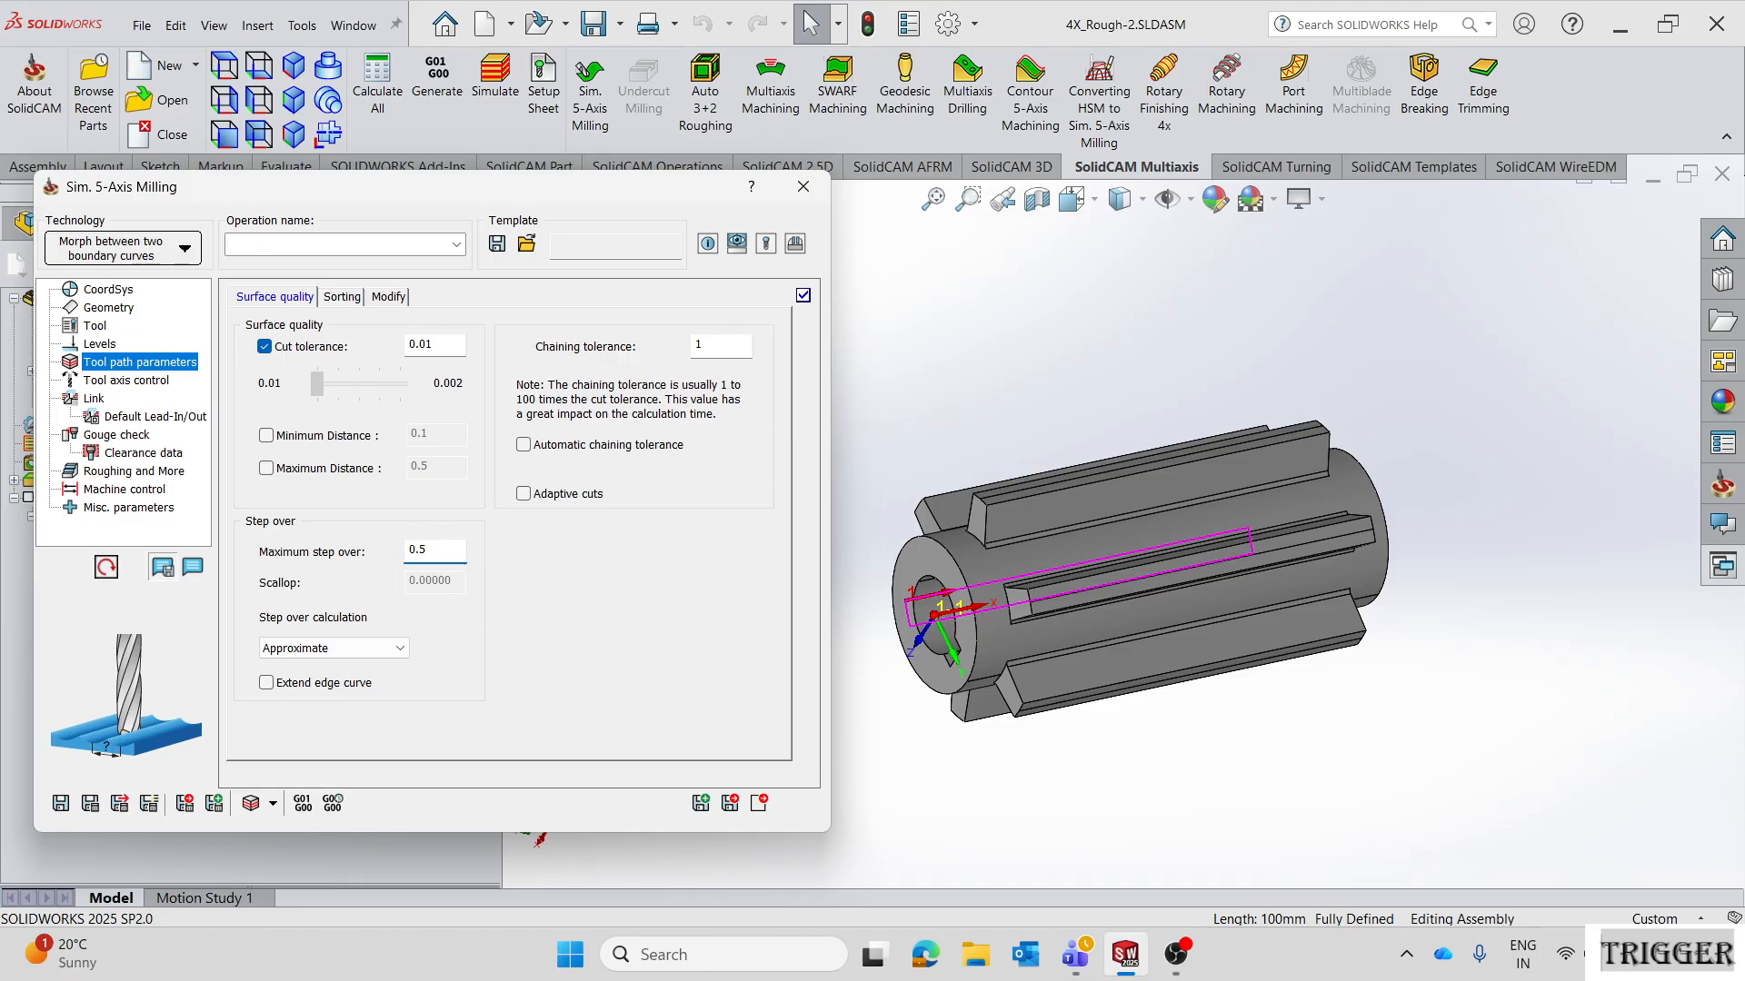
pyautogui.click(343, 297)
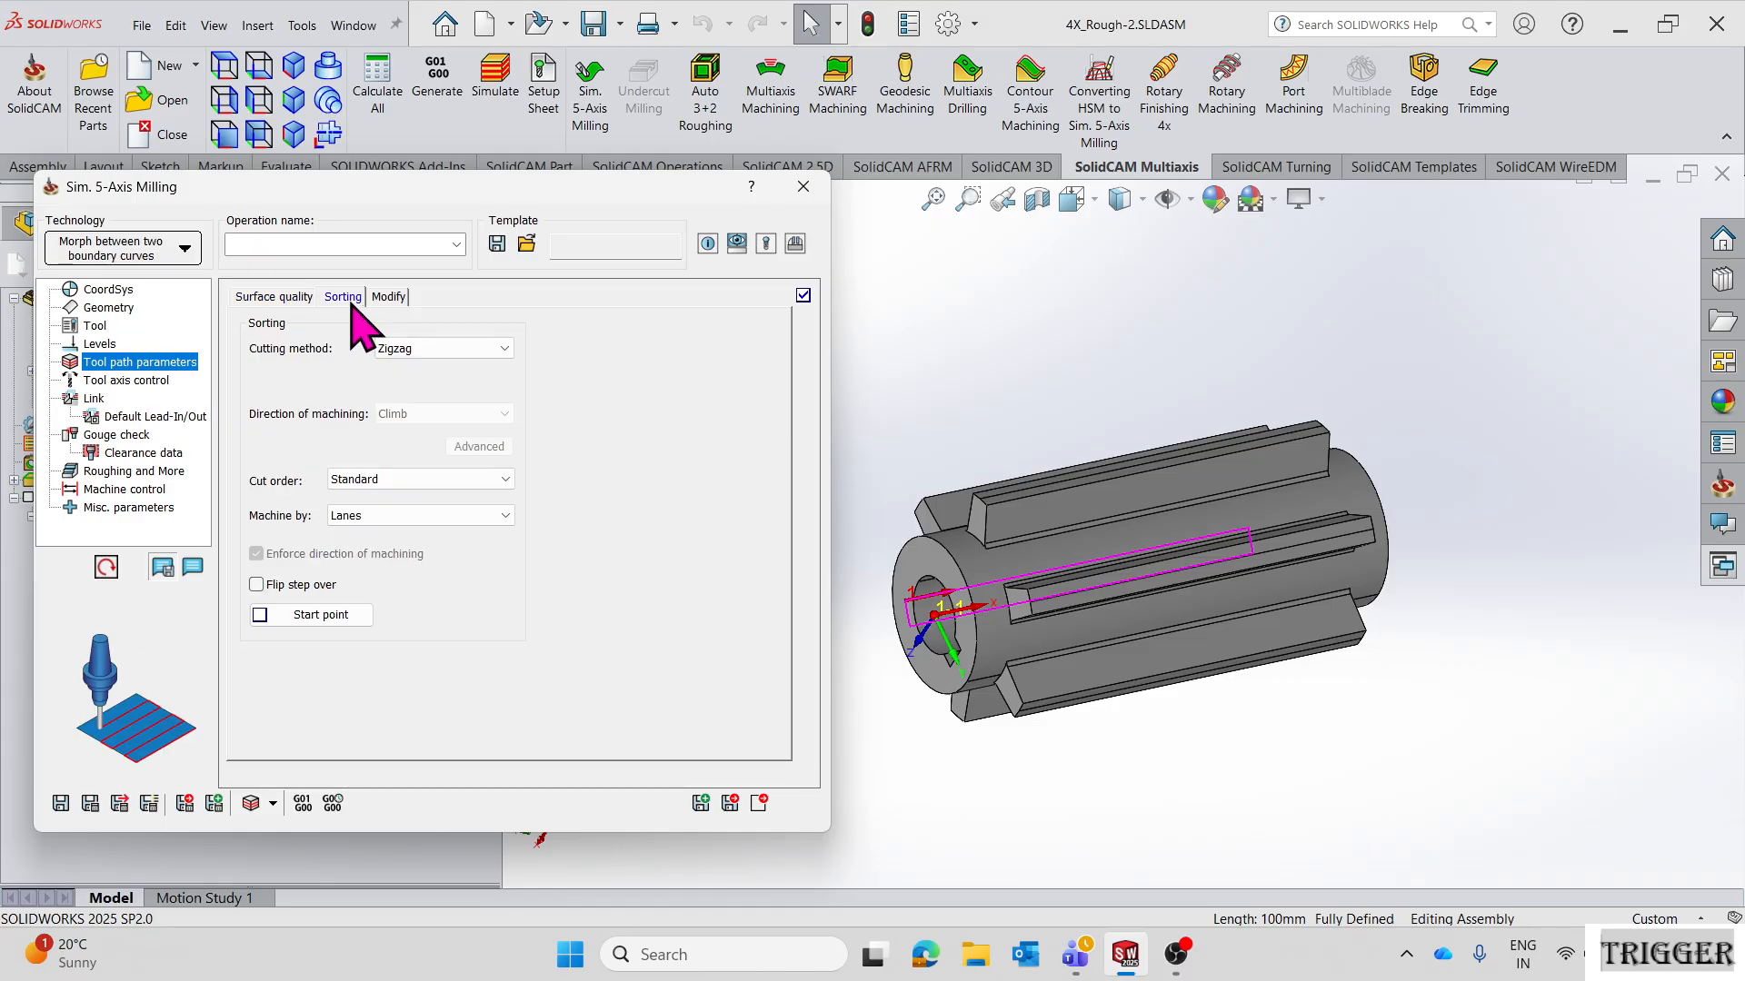
pyautogui.click(429, 350)
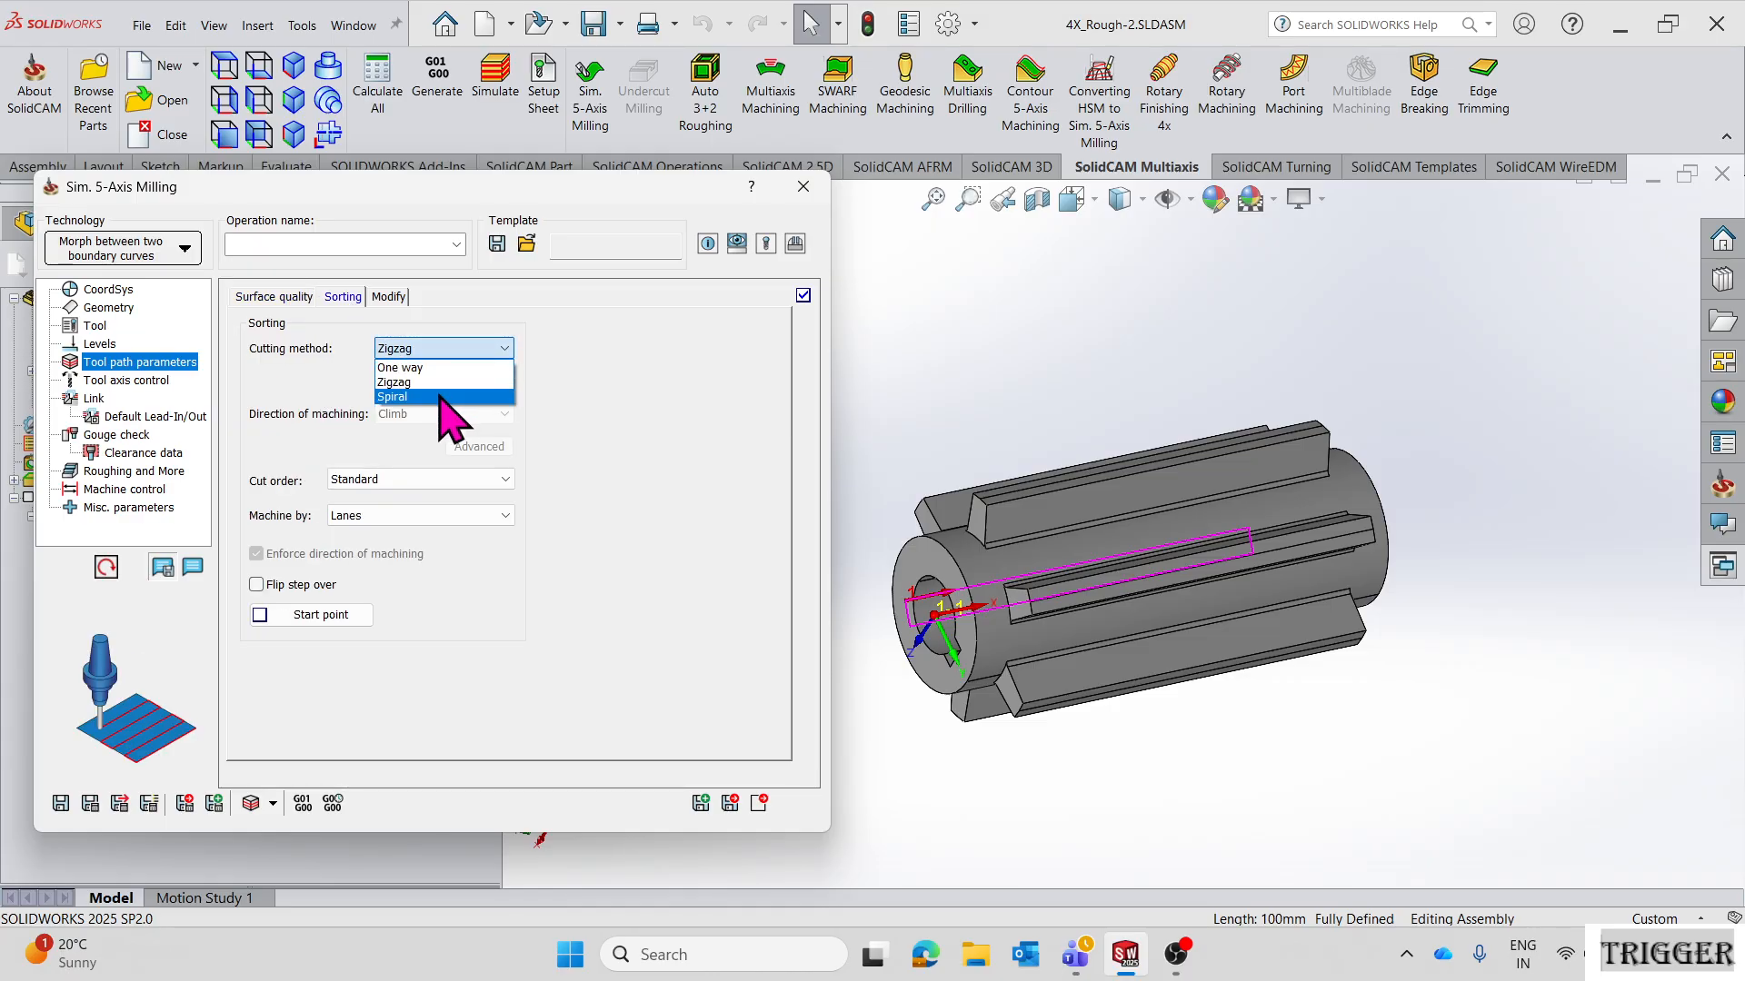
pyautogui.click(440, 397)
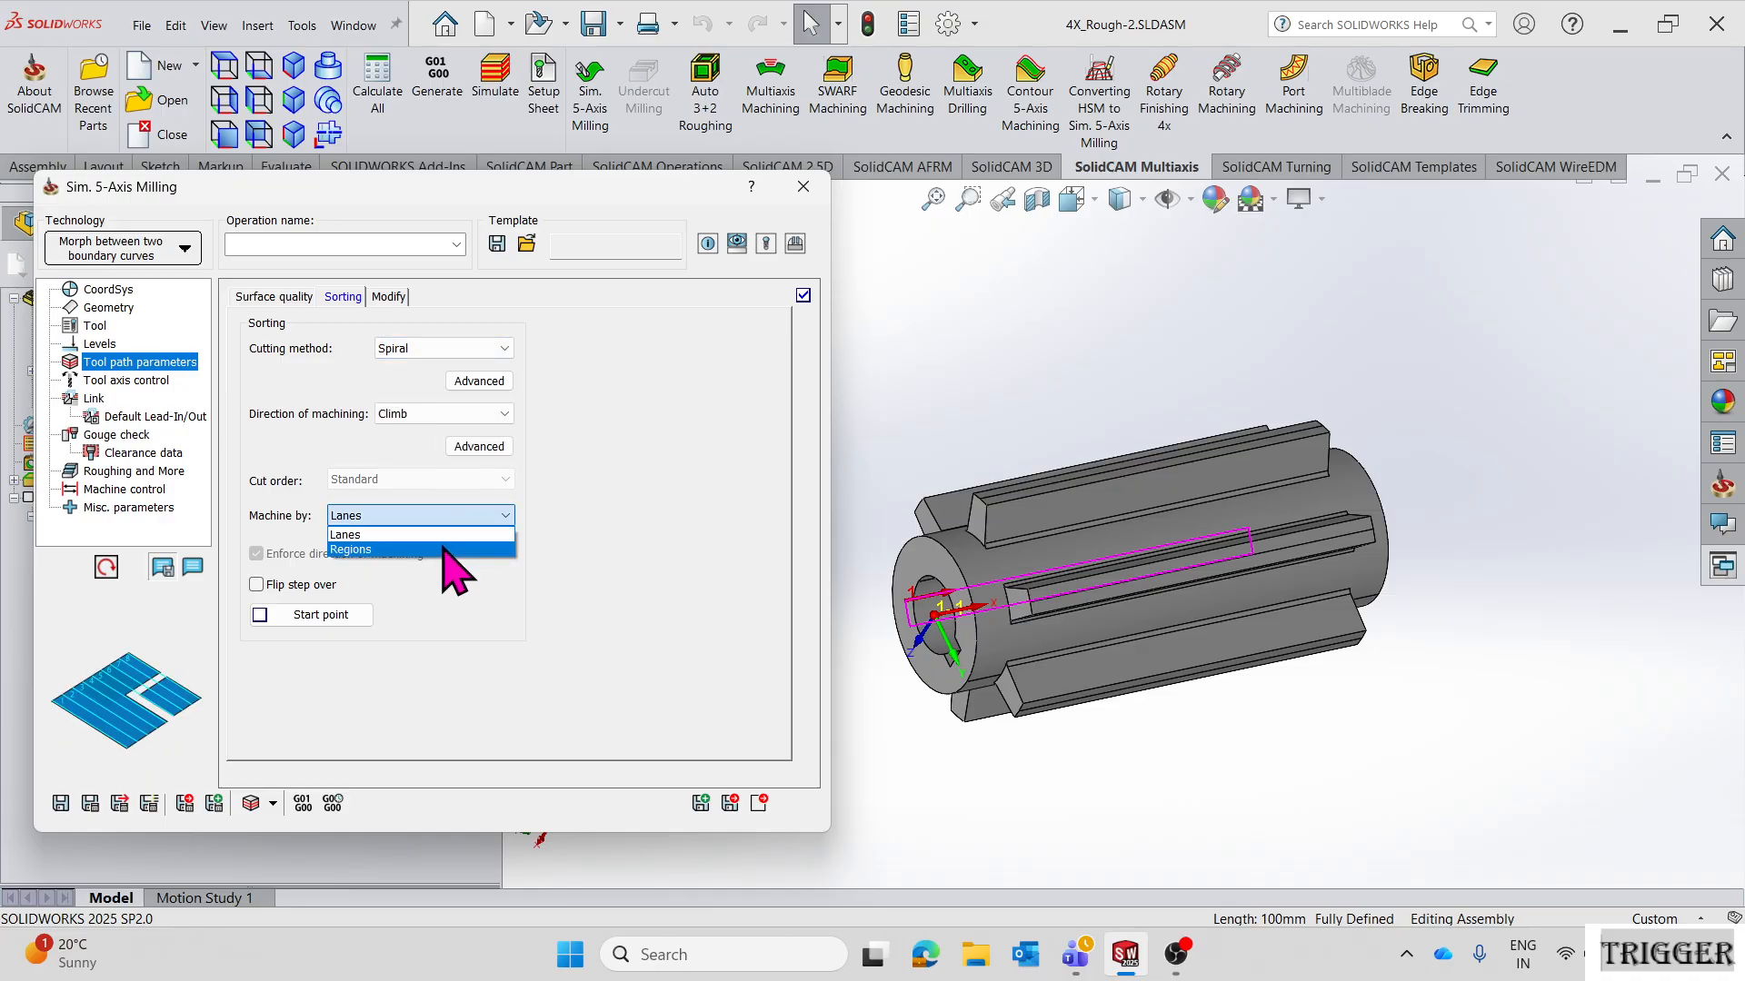
pyautogui.click(442, 549)
# - Accept the X-Axis direction for the 4-axis rotary output, then save and calculate the operation
pyautogui.click(127, 381)
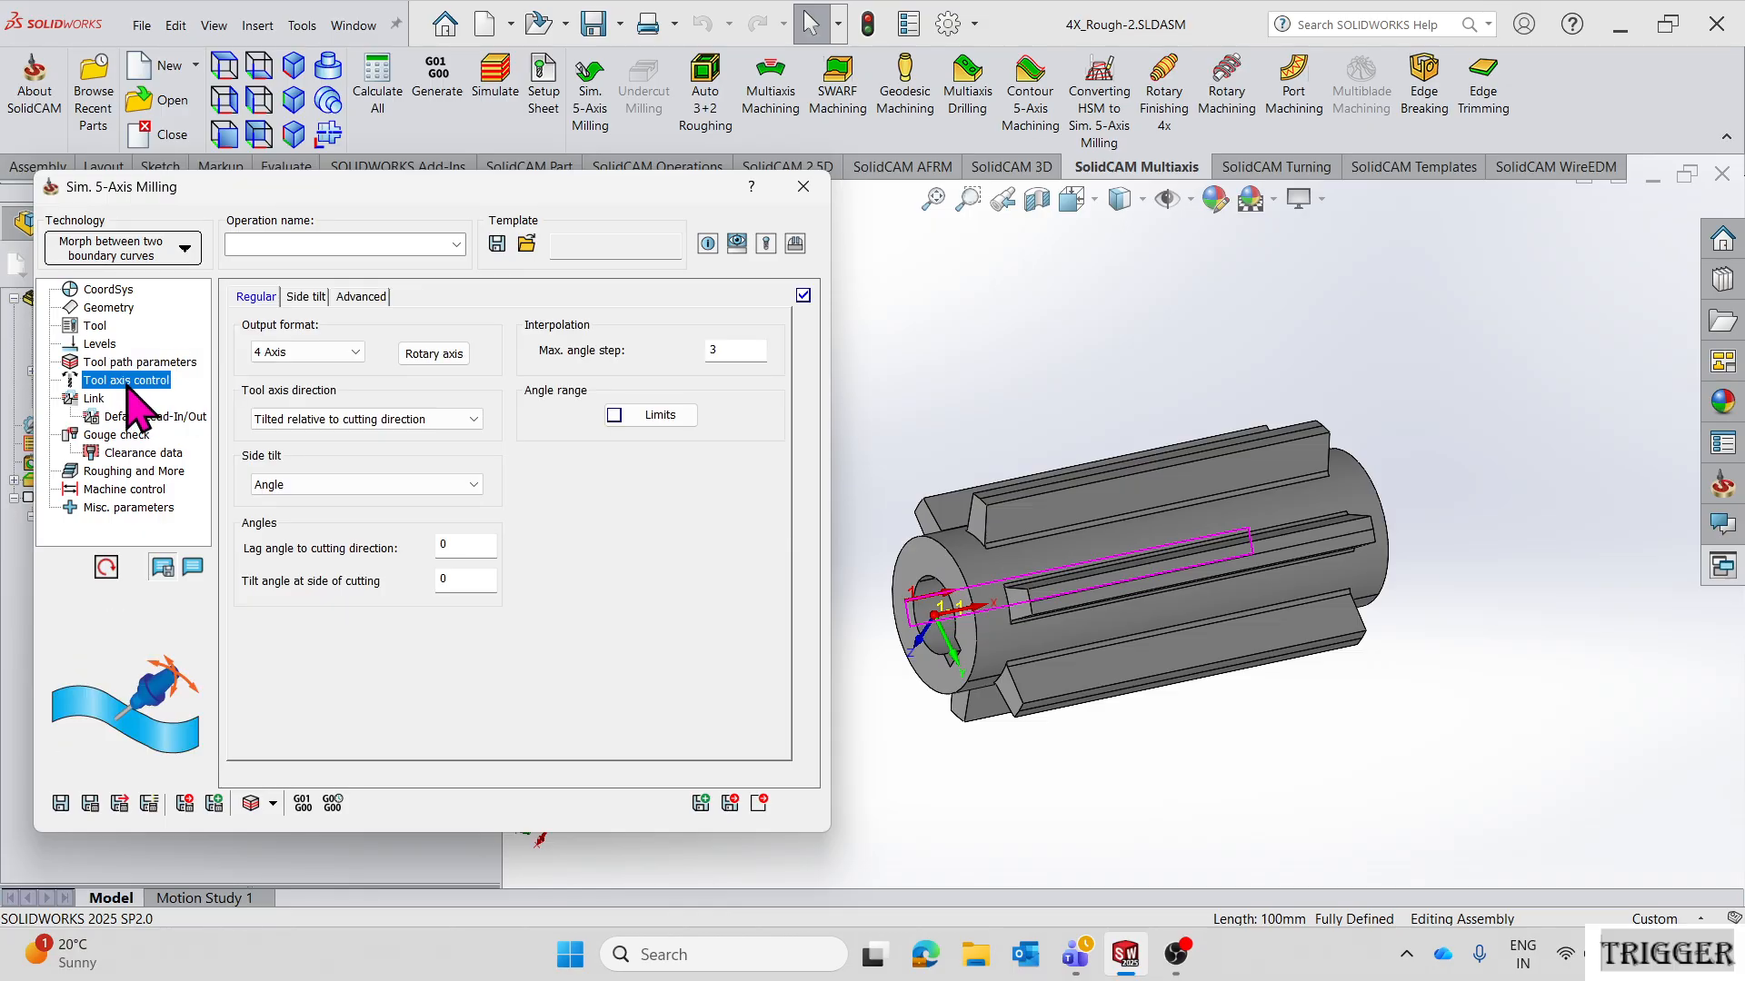
pyautogui.click(434, 353)
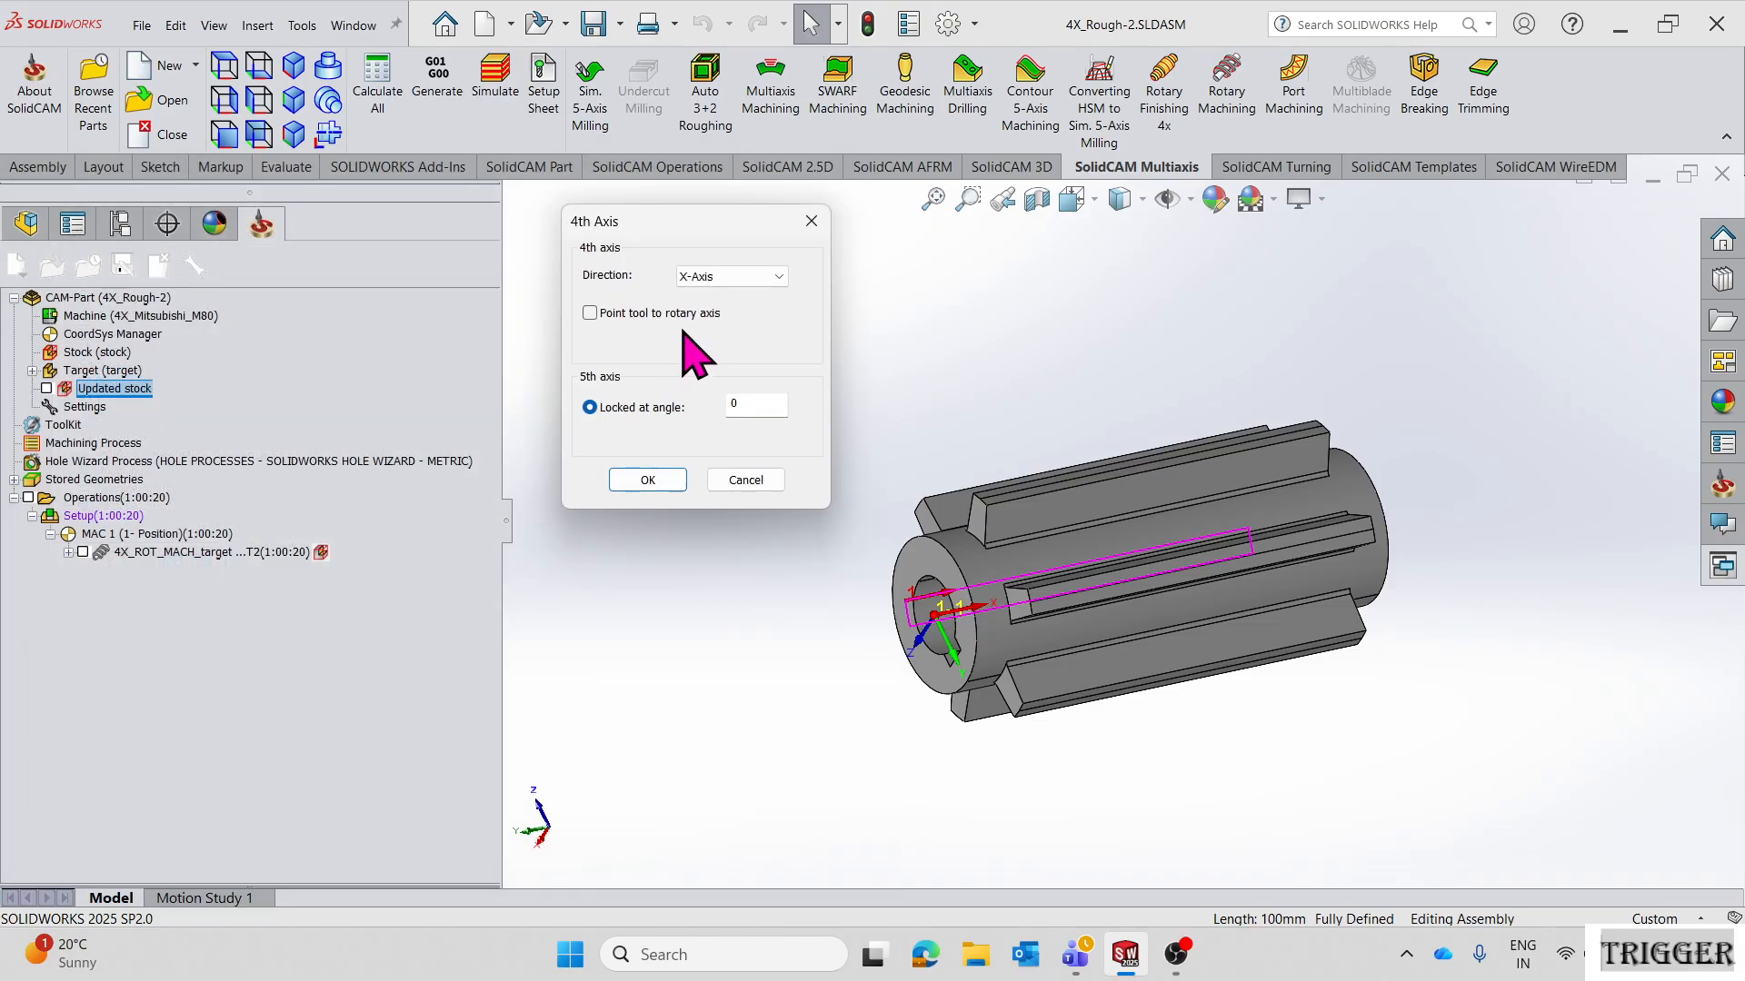
pyautogui.click(647, 481)
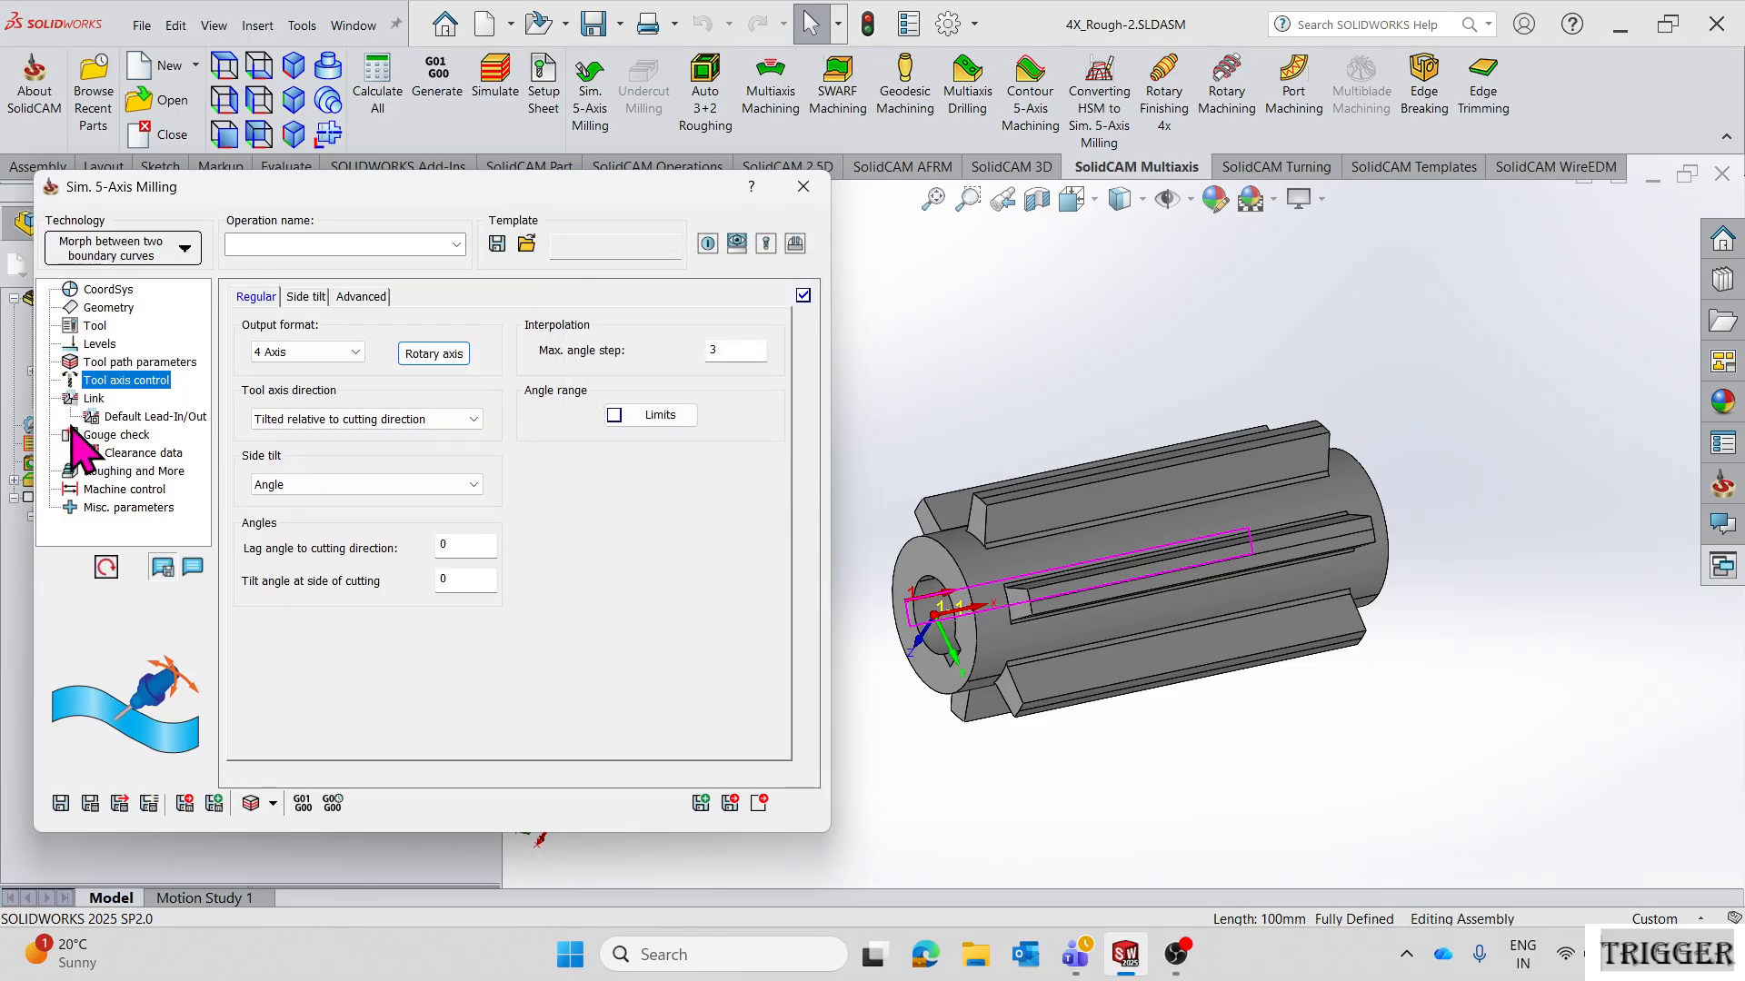
pyautogui.click(93, 398)
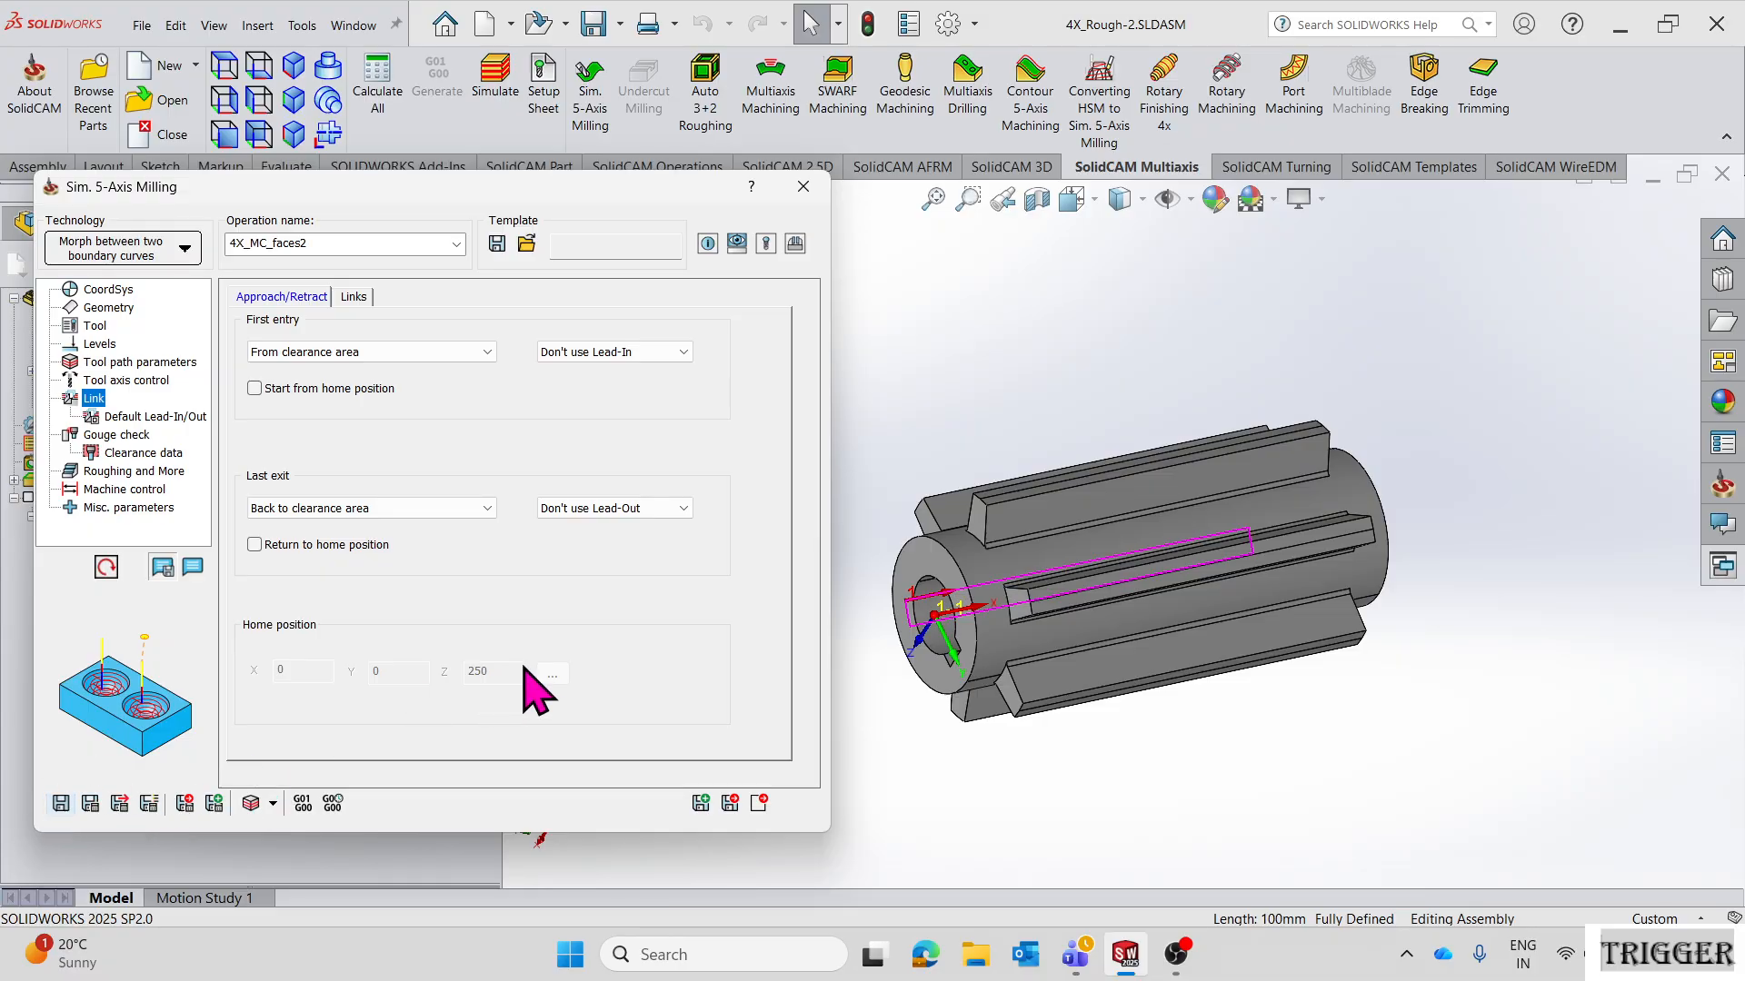
pyautogui.moveTo(367, 180); pyautogui.dragTo(499, 175)
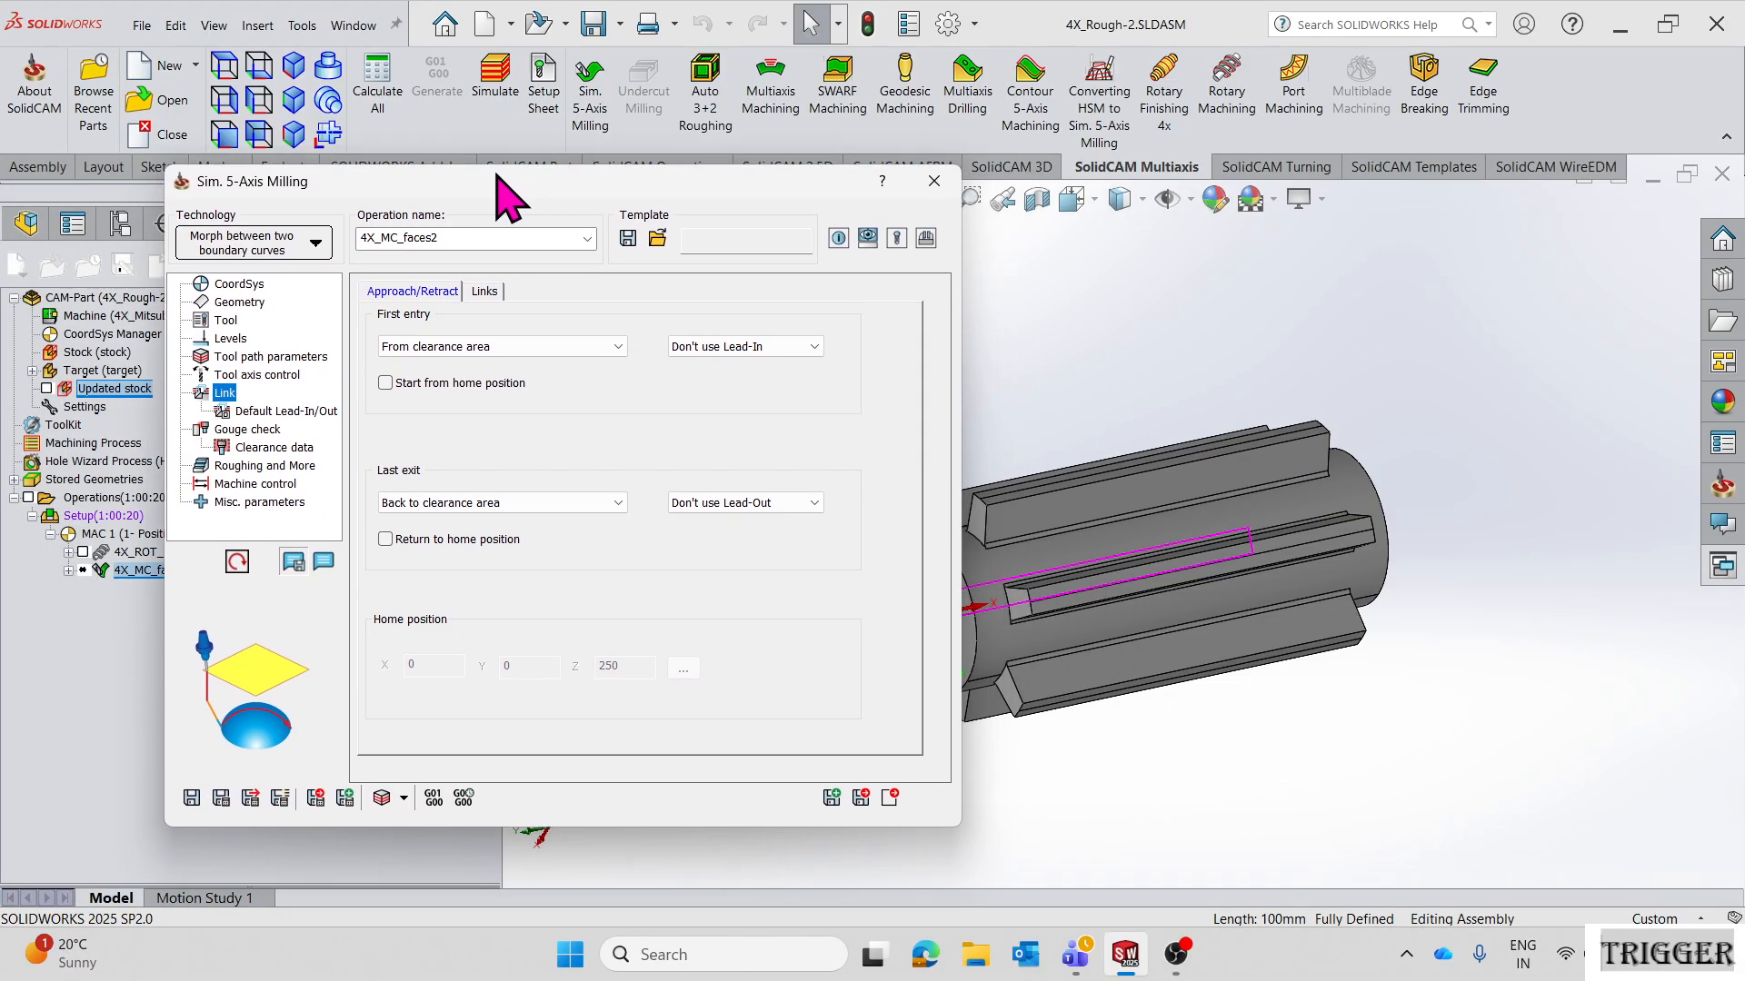
pyautogui.click(222, 799)
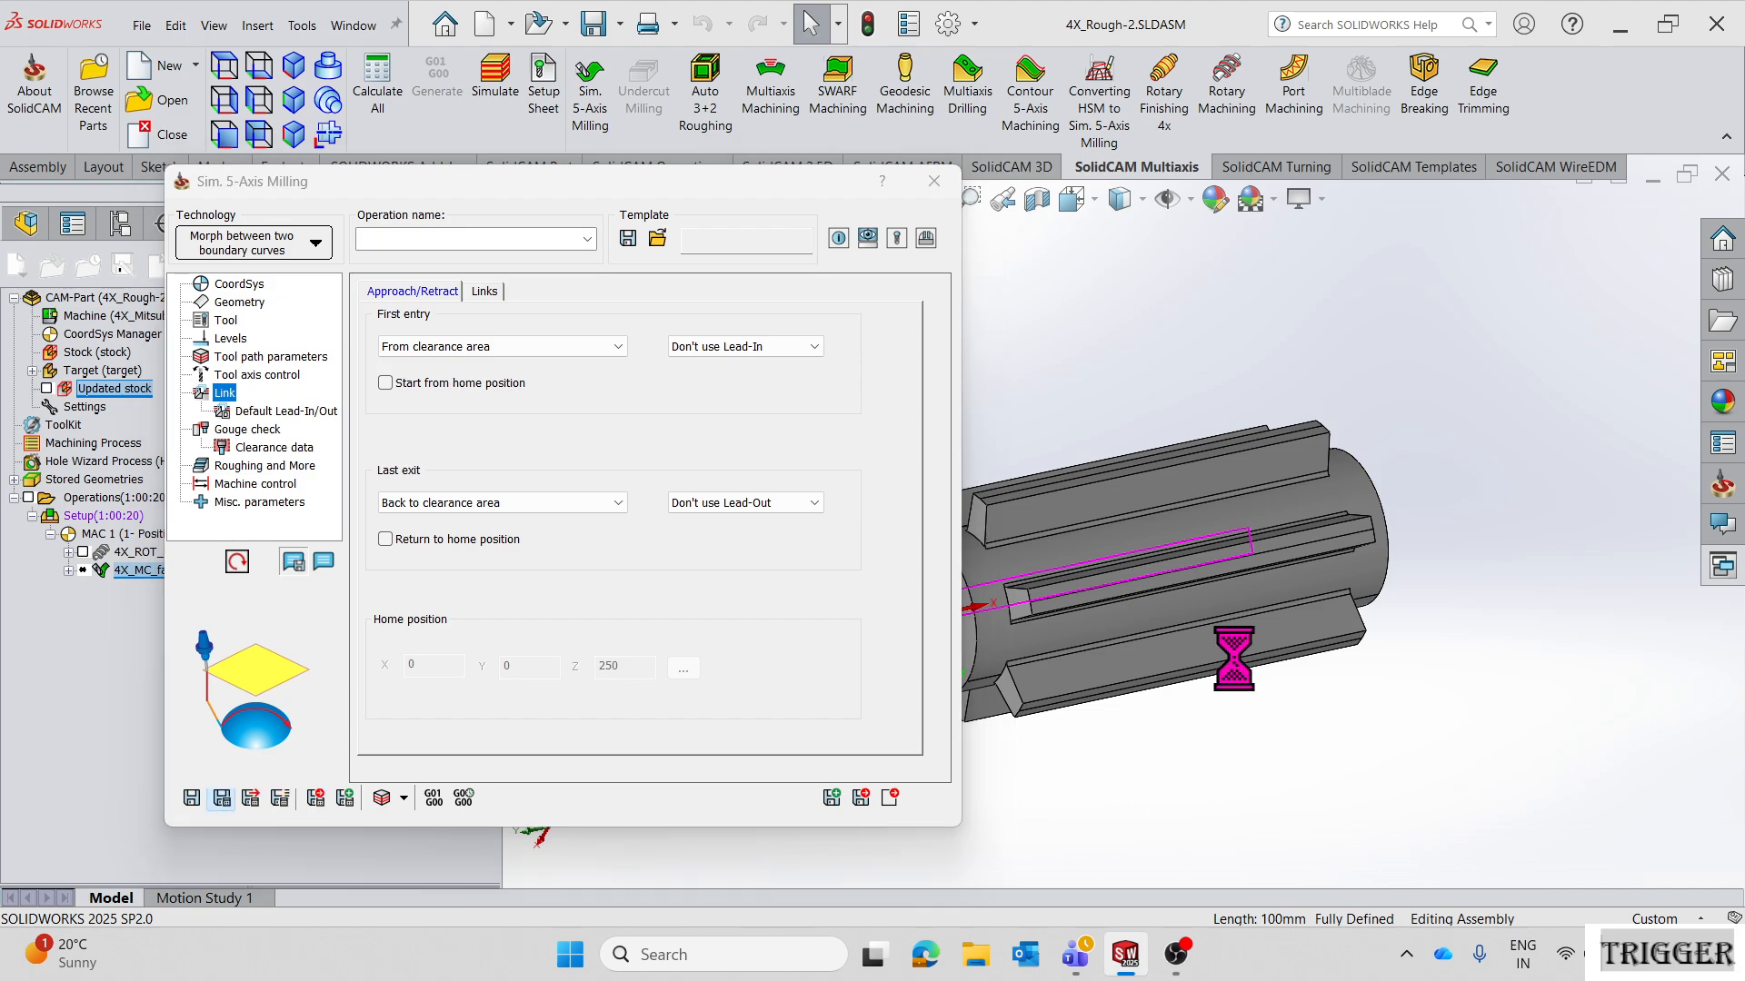
# - Examine the calculated toolpath and tool orientation around the rib walls from several angles
pyautogui.scroll(3, 1235, 660)
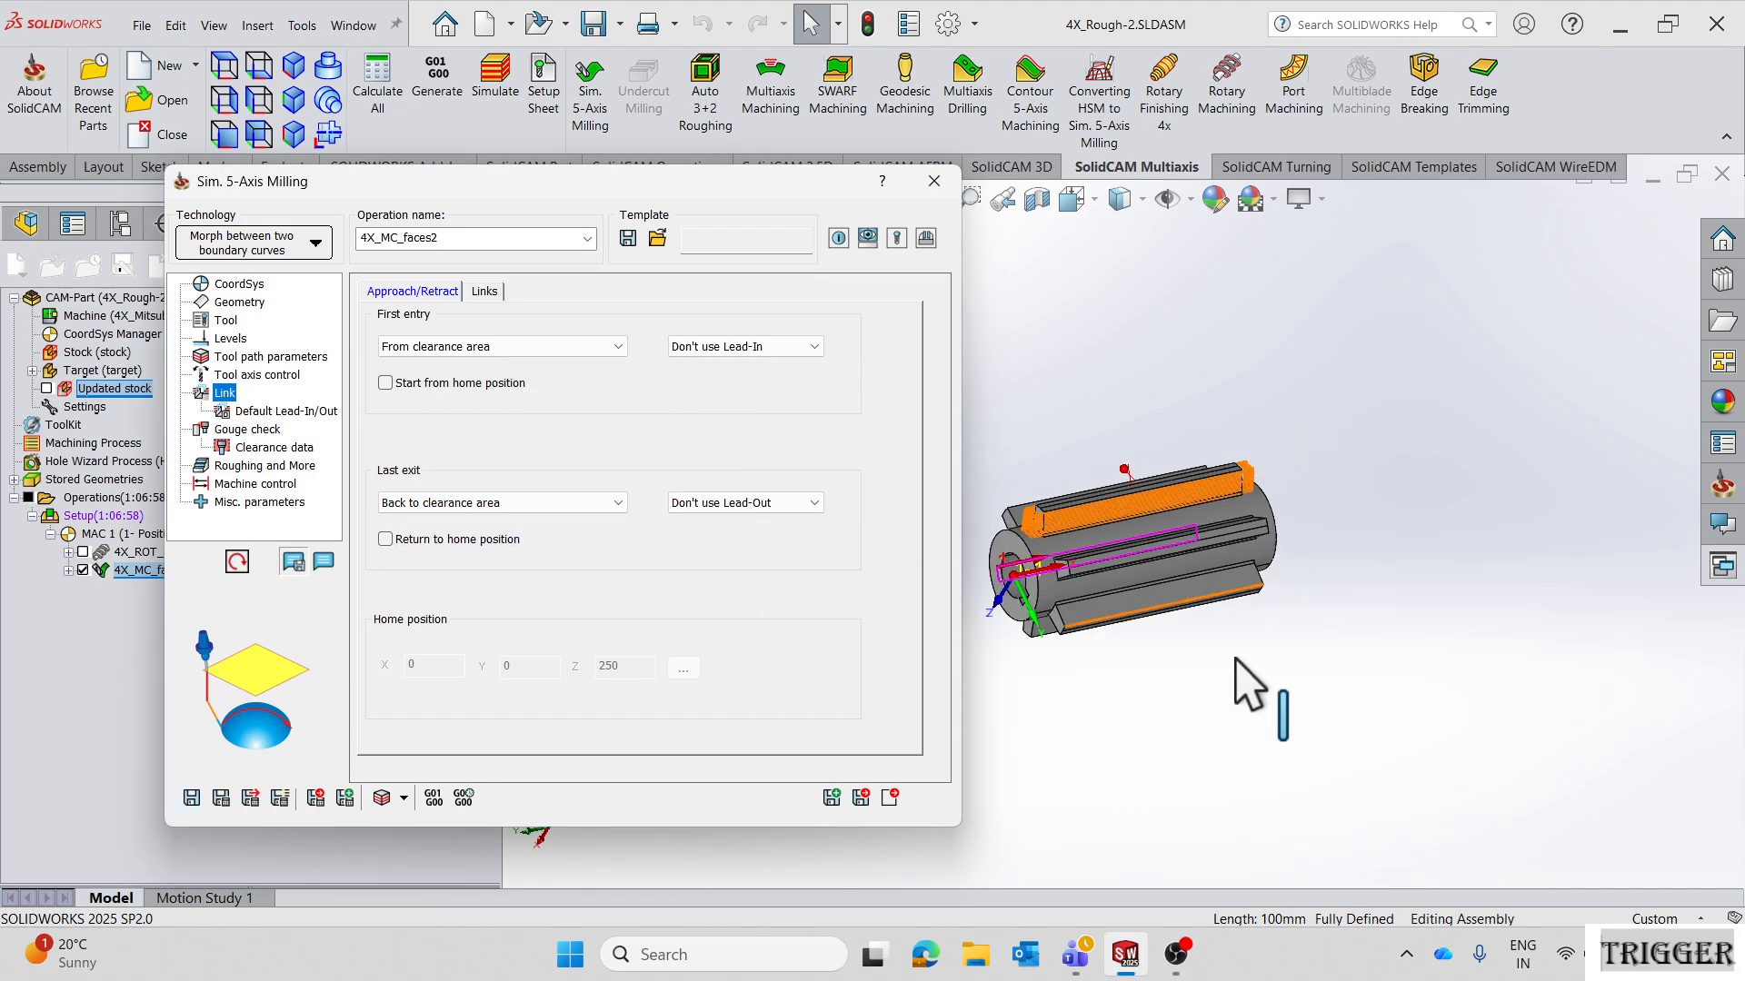
pyautogui.scroll(-6, 1039, 499)
pyautogui.scroll(2, 1354, 589)
pyautogui.scroll(-3, 1240, 567)
pyautogui.moveTo(1241, 567); pyautogui.dragTo(1592, 785, button='middle')
pyautogui.scroll(6, 1518, 745)
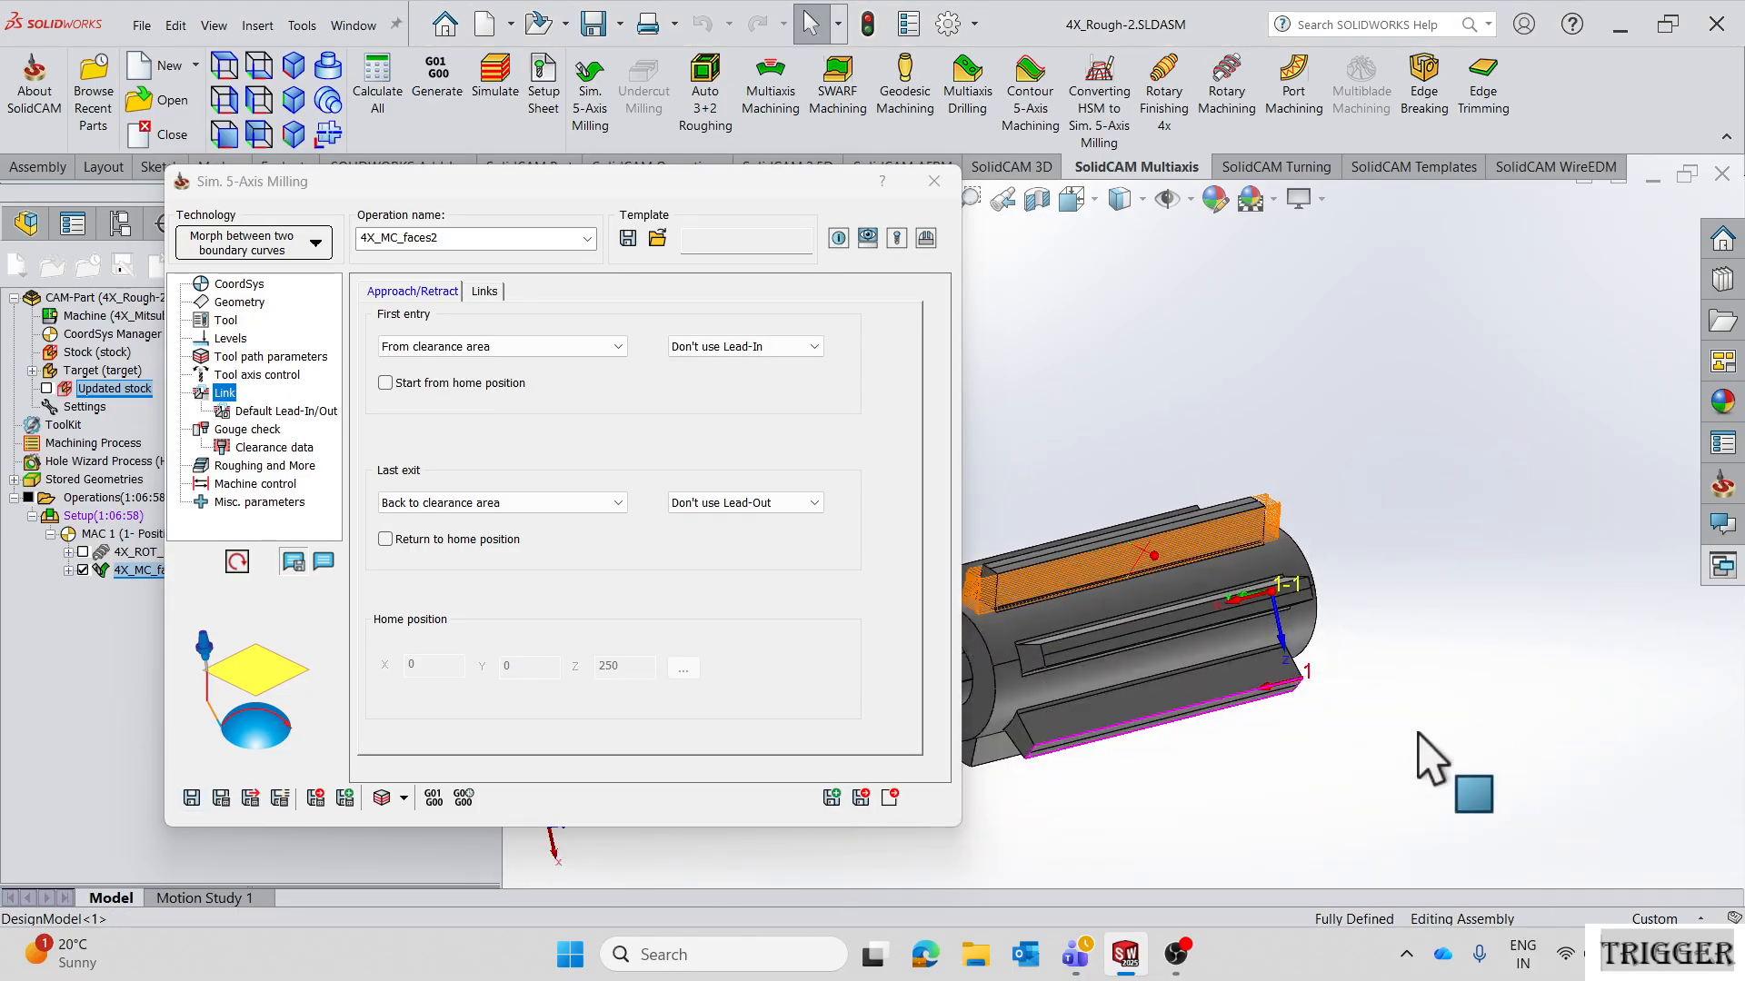
pyautogui.scroll(-4, 1012, 584)
pyautogui.scroll(-2, 1176, 571)
pyautogui.moveTo(1271, 536)
pyautogui.mouseDown(button='middle')
pyautogui.moveTo(1255, 532)
pyautogui.moveTo(1317, 515)
pyautogui.moveTo(1266, 545)
pyautogui.mouseUp(button='middle')
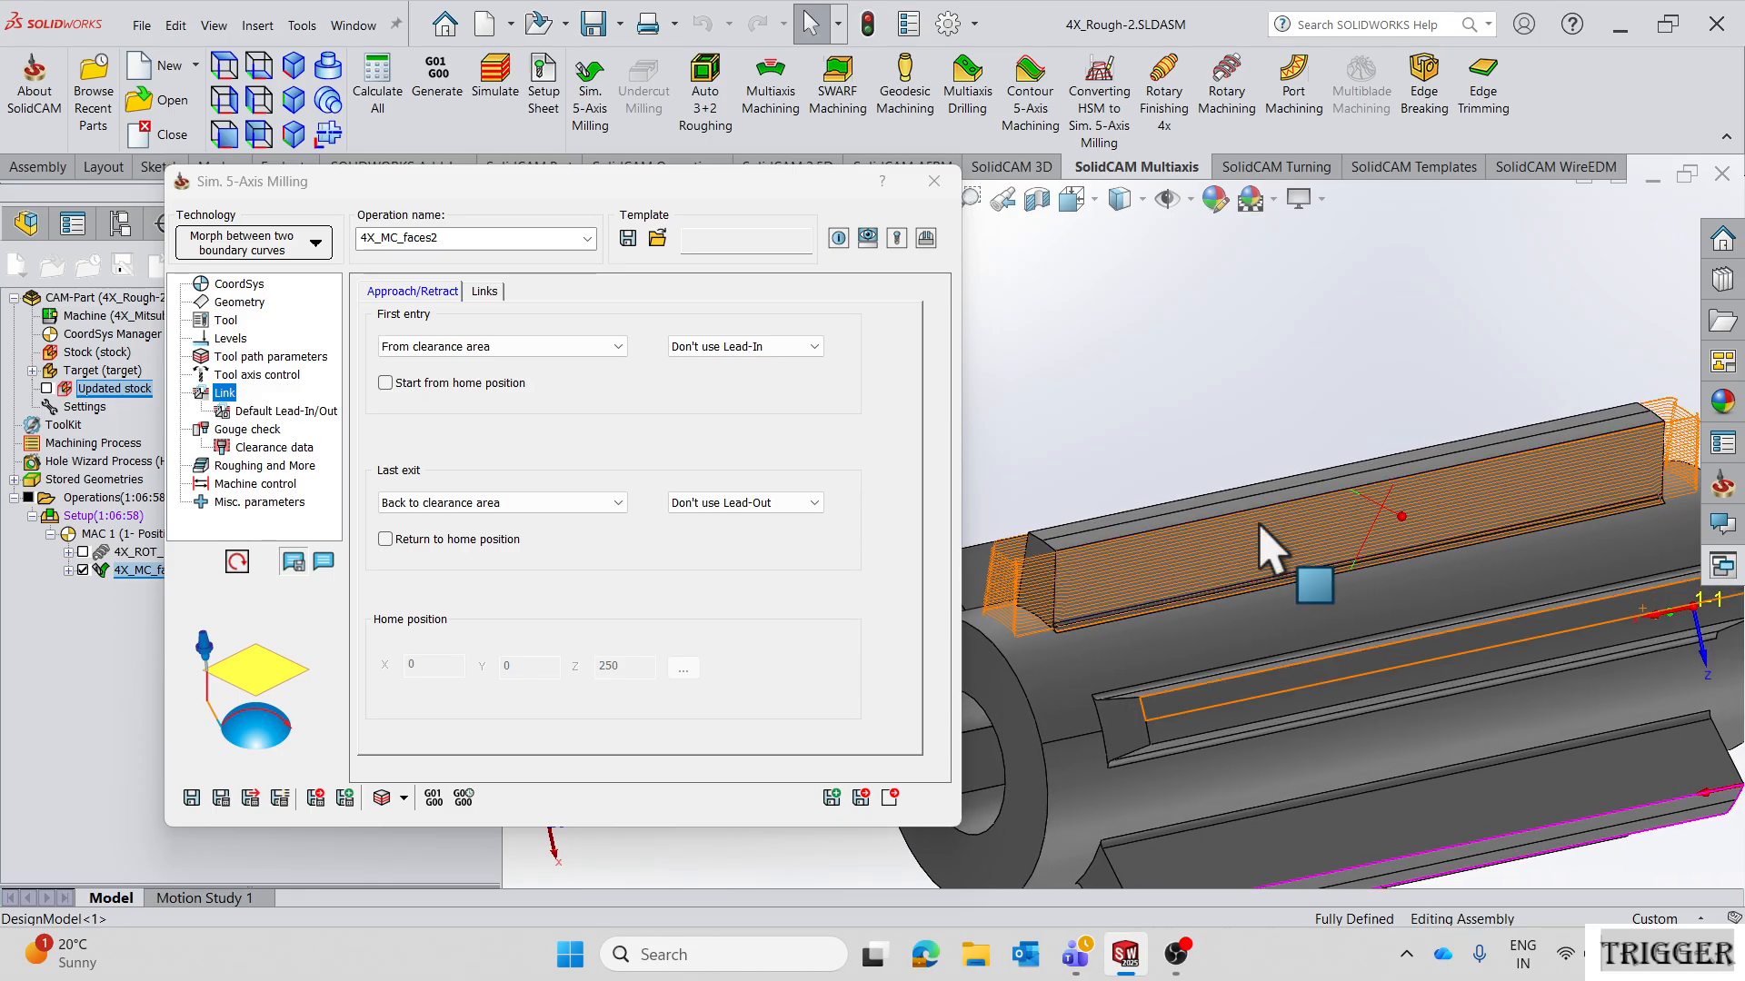
# - Set the tilt angle at side of cutting to 90 and recalculate the operation
pyautogui.click(254, 374)
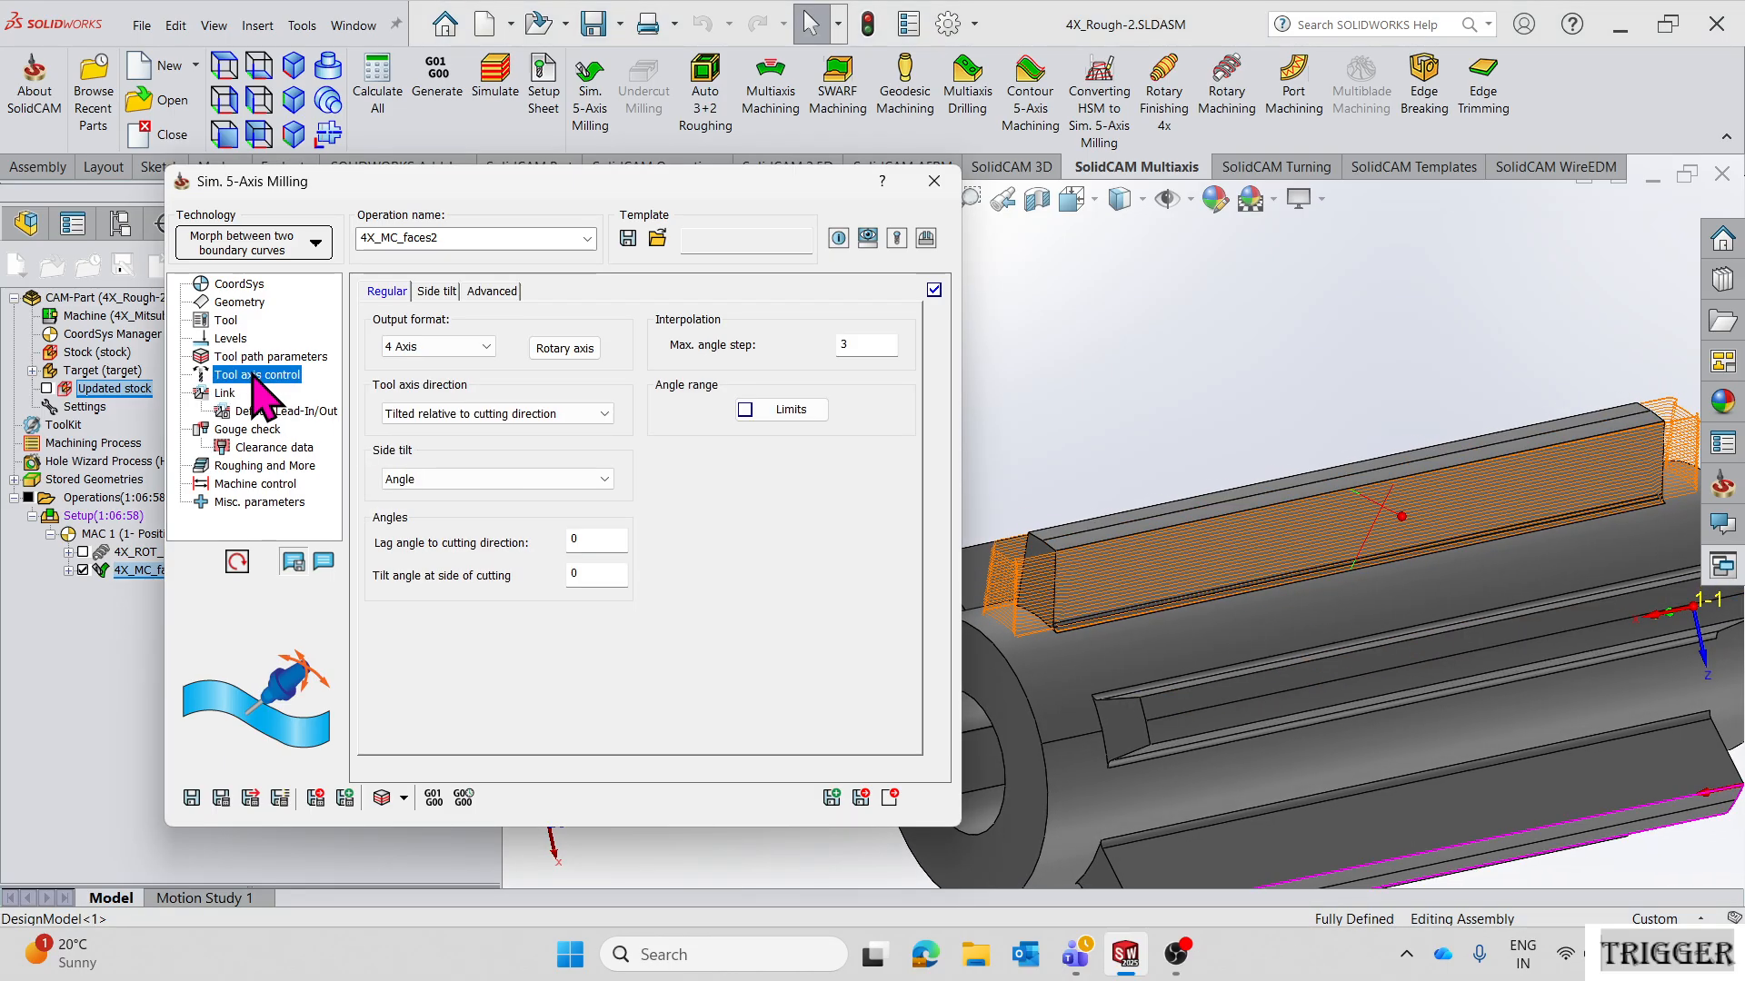
pyautogui.click(600, 572)
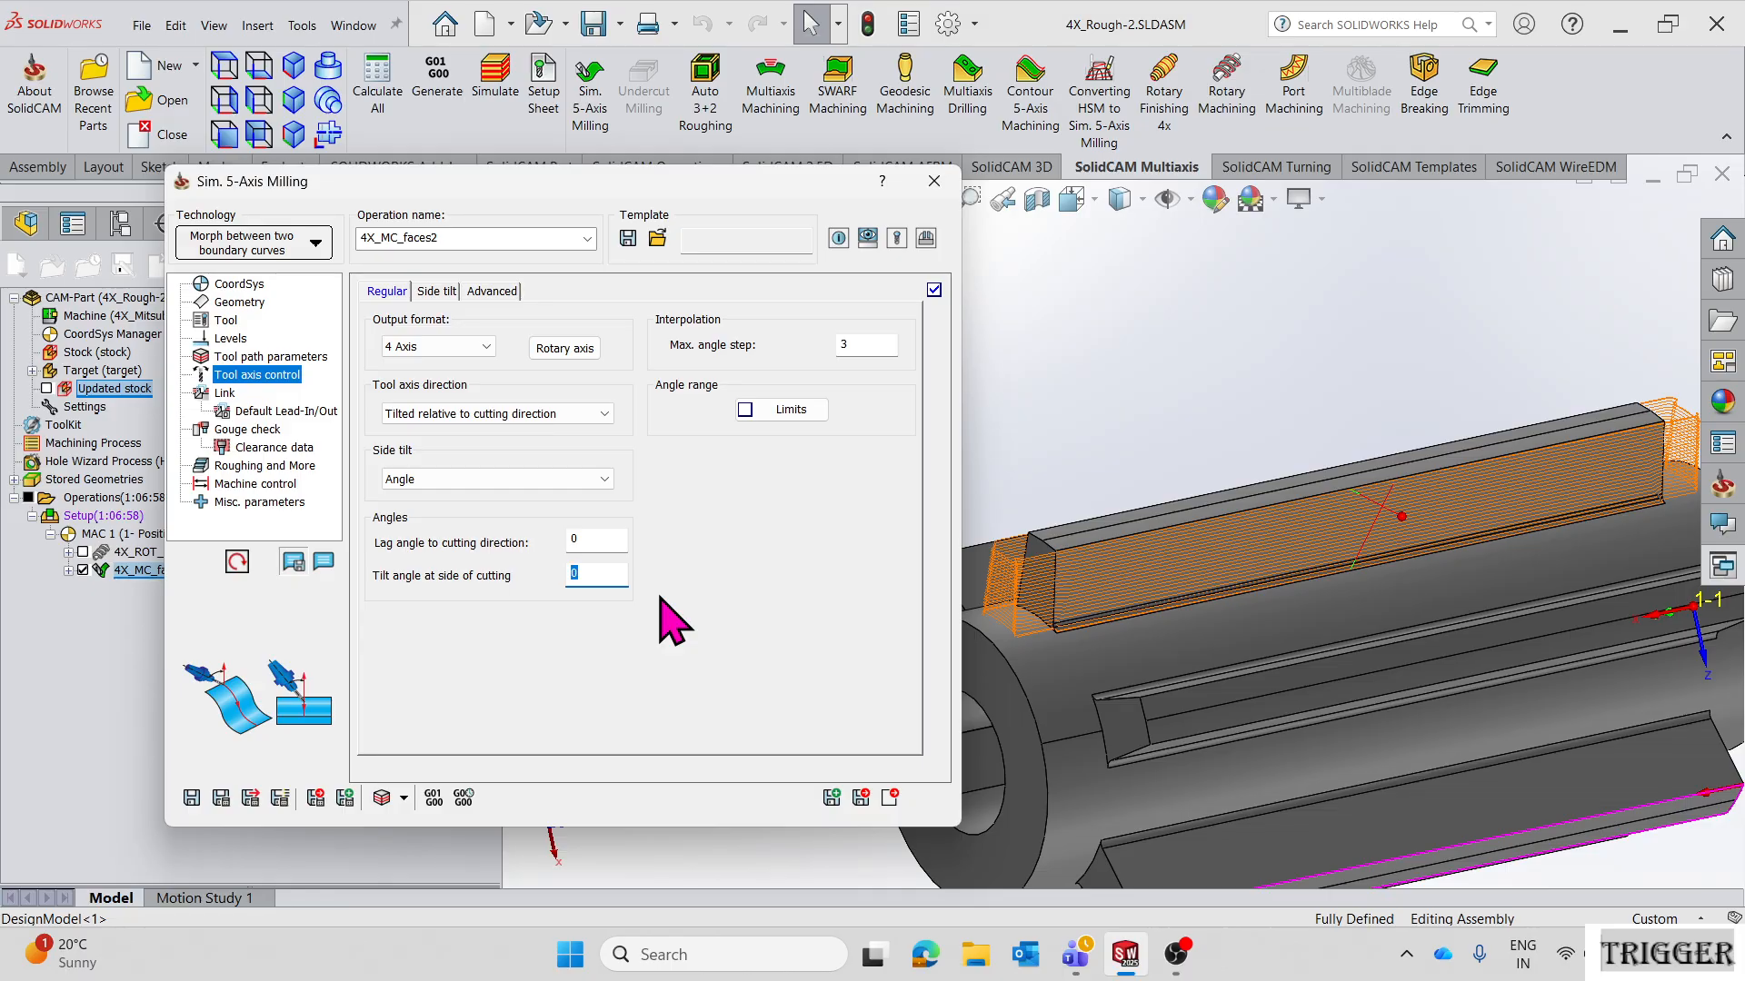
pyautogui.moveTo(1409, 537); pyautogui.dragTo(1490, 551, button='middle')
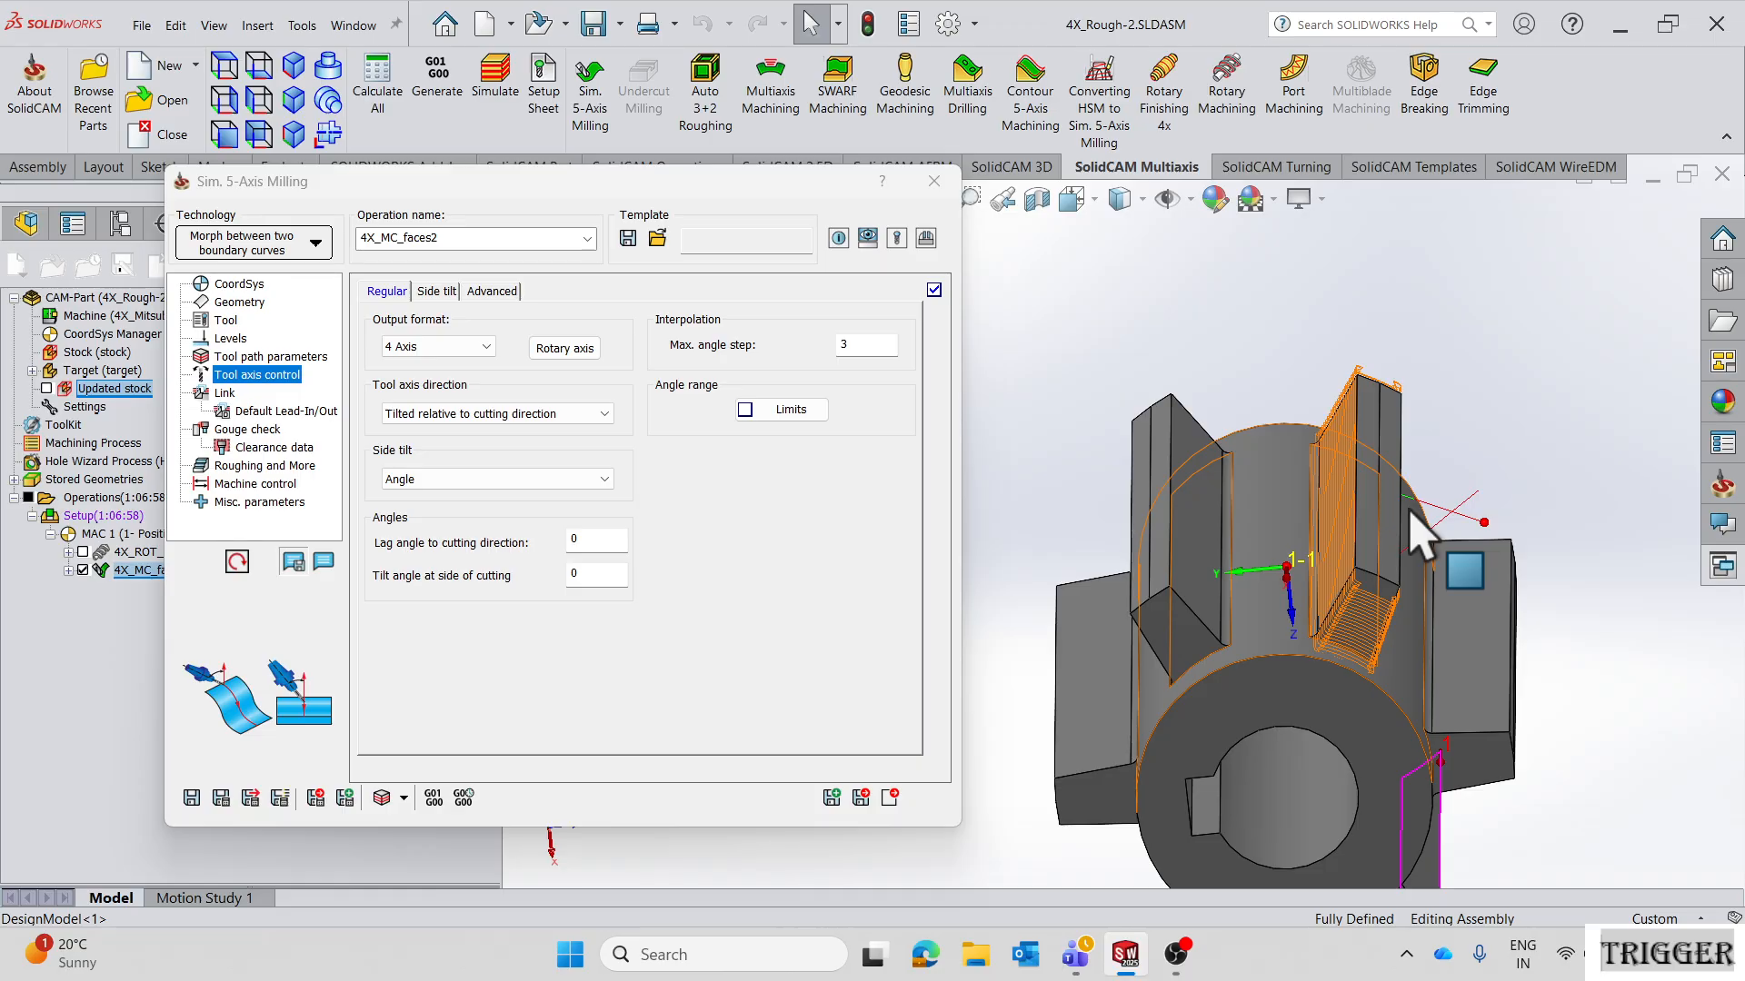
pyautogui.click(596, 573)
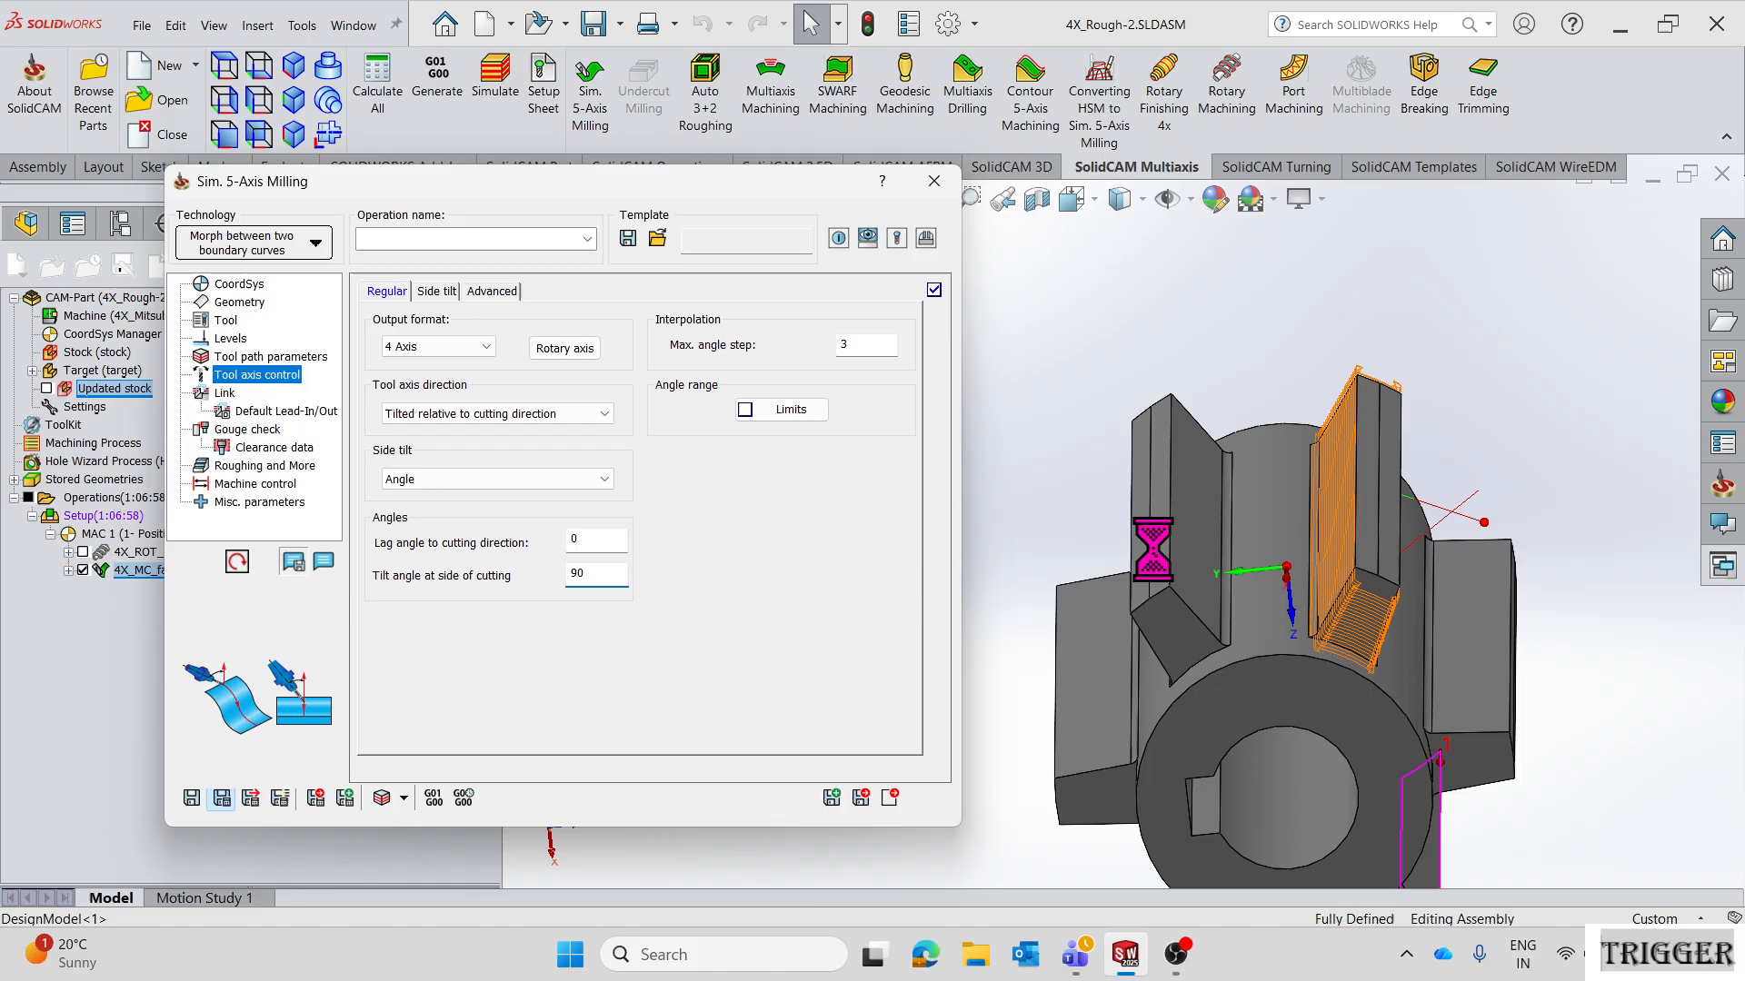
pyautogui.click(221, 796)
# - Inspect the recalculated toolpath around the rib, checking the tool axis direction and the passes along its walls
pyautogui.moveTo(1255, 551); pyautogui.dragTo(1193, 530, button='middle')
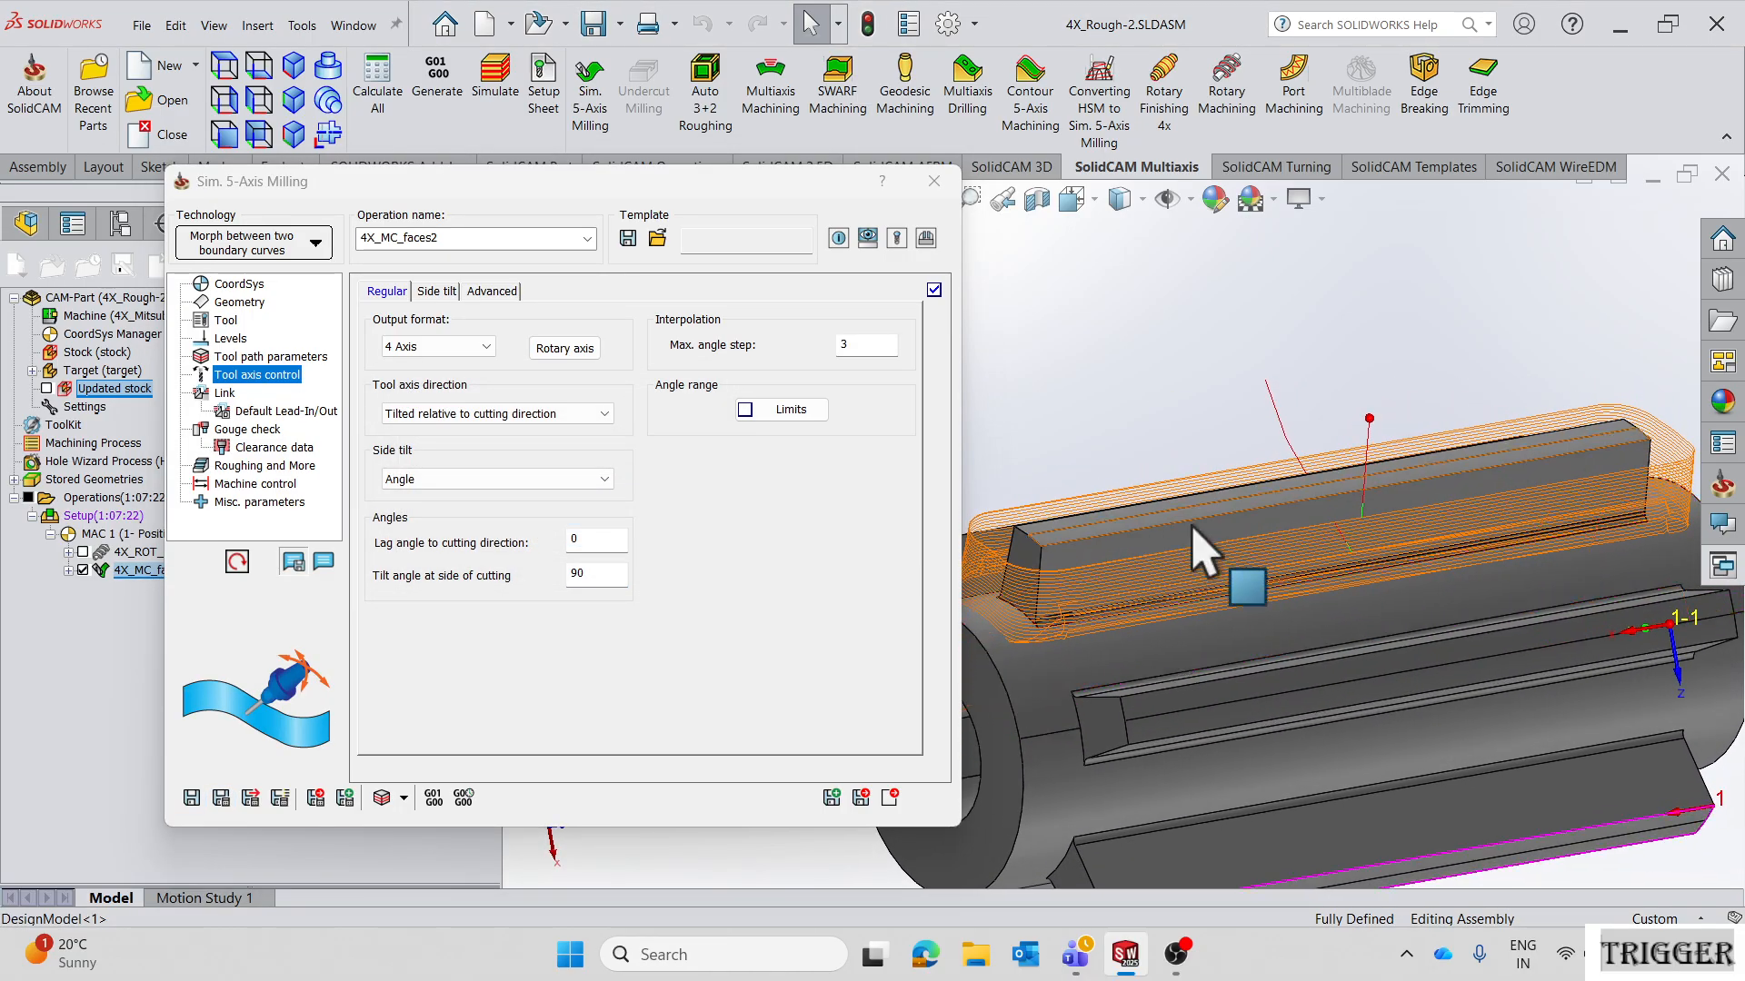
pyautogui.scroll(-3, 1358, 537)
pyautogui.scroll(5, 1400, 527)
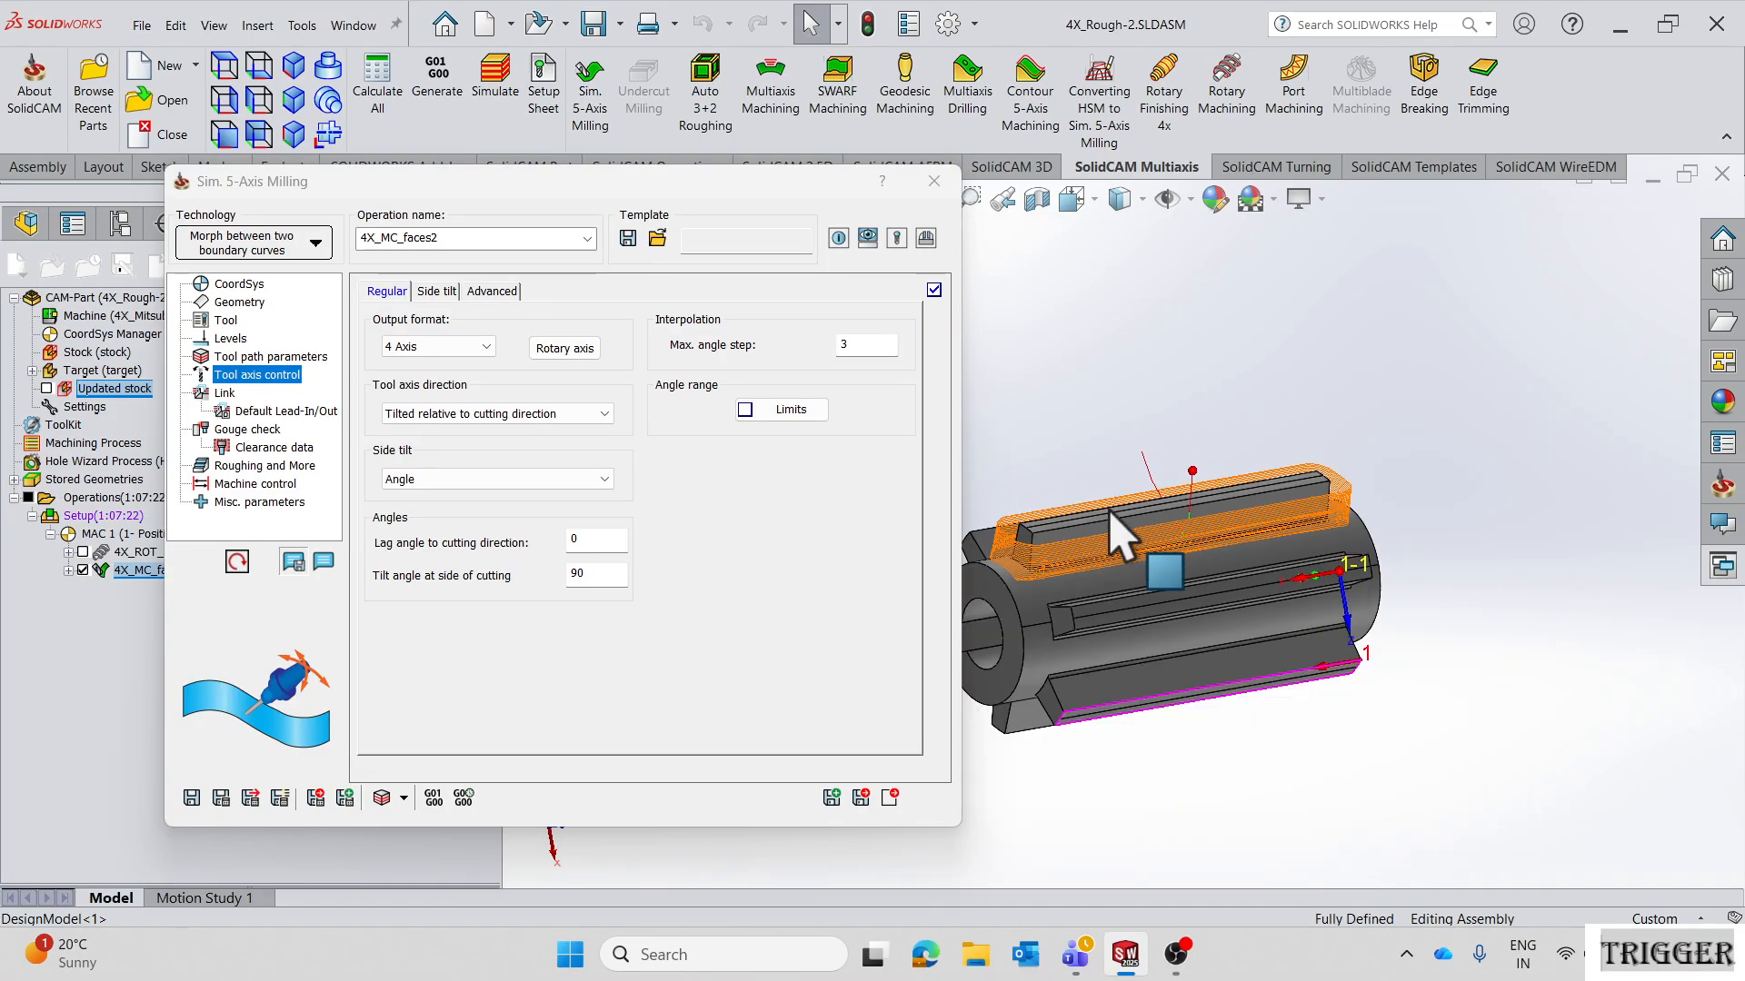
pyautogui.scroll(-5, 1141, 554)
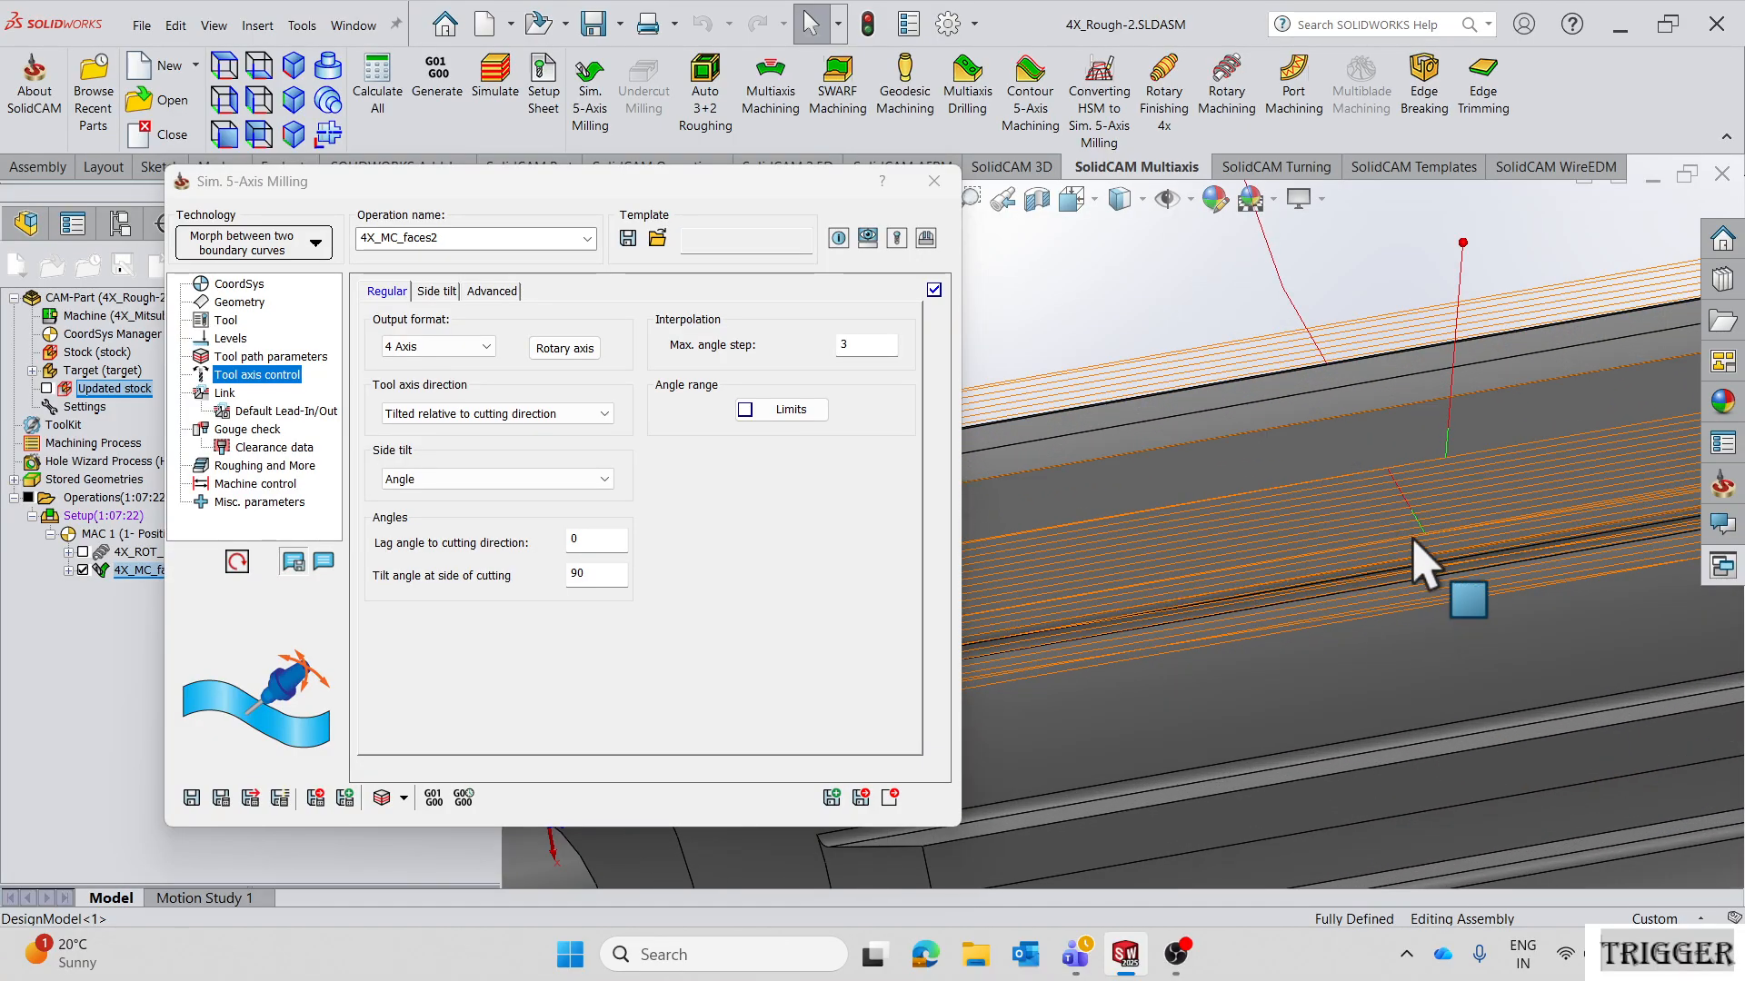
pyautogui.moveTo(1354, 461)
pyautogui.mouseDown(button='middle')
pyautogui.moveTo(1356, 541)
pyautogui.moveTo(1369, 498)
pyautogui.mouseUp(button='middle')
pyautogui.scroll(7, 1372, 516)
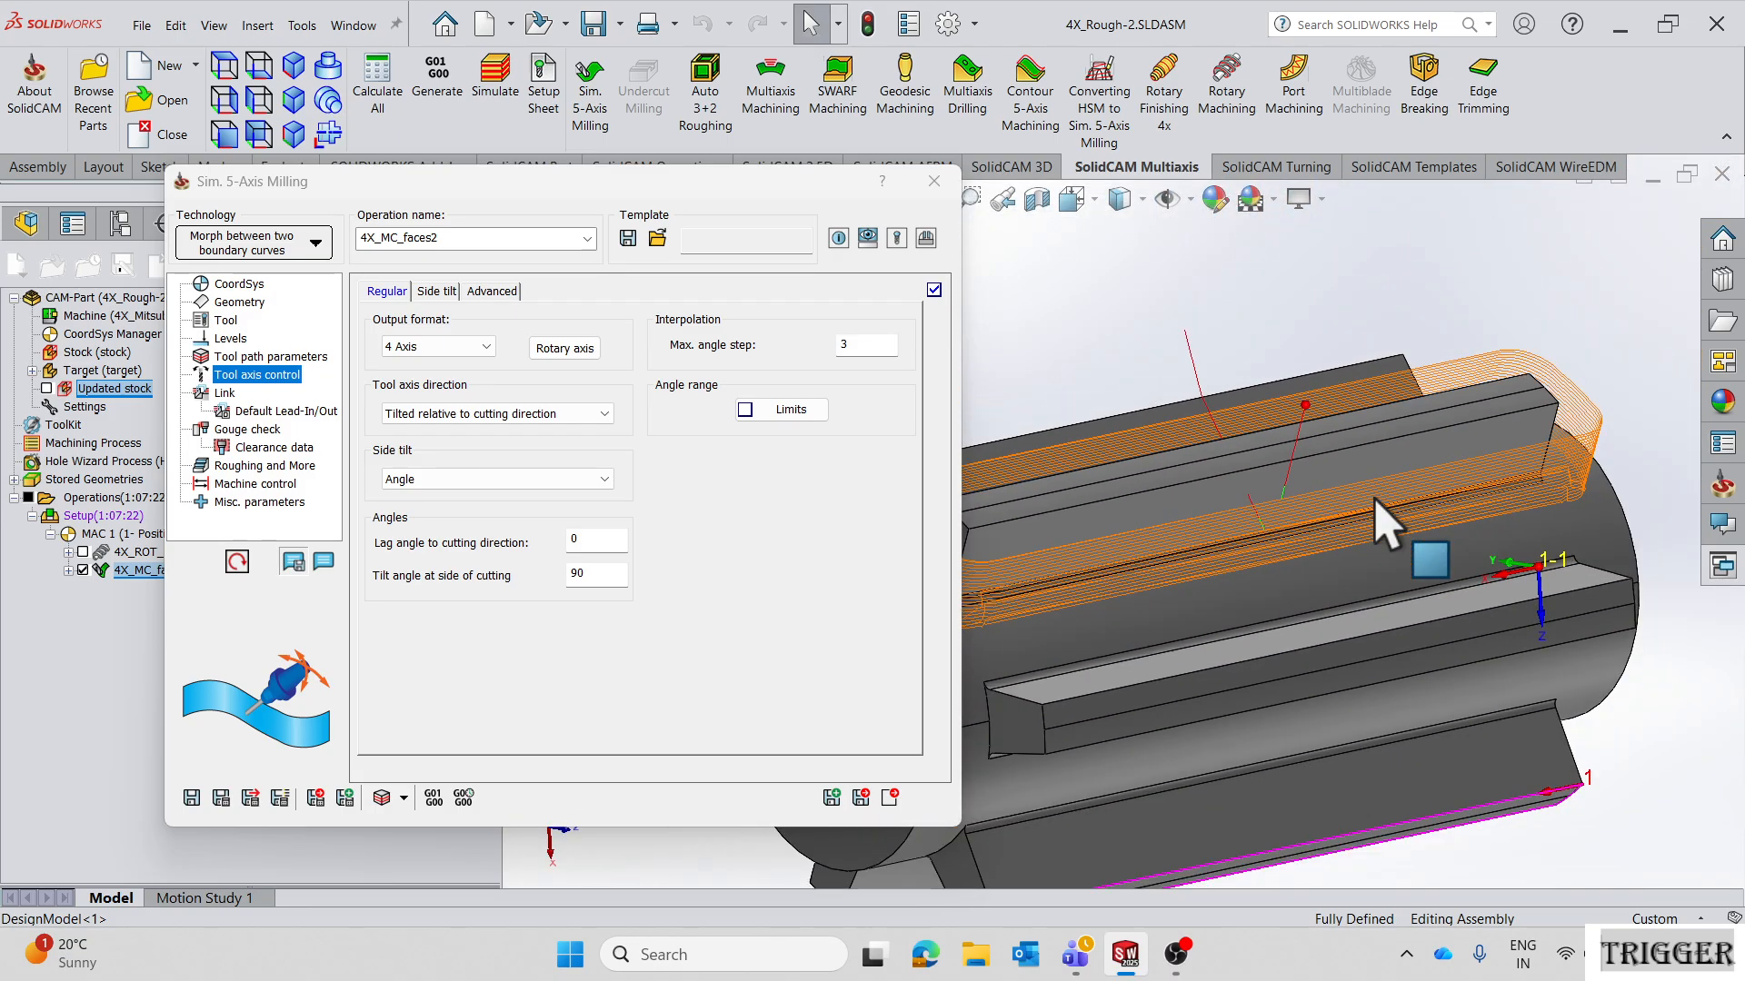
pyautogui.scroll(-1, 1223, 479)
pyautogui.scroll(2, 1254, 509)
pyautogui.scroll(-1, 1163, 536)
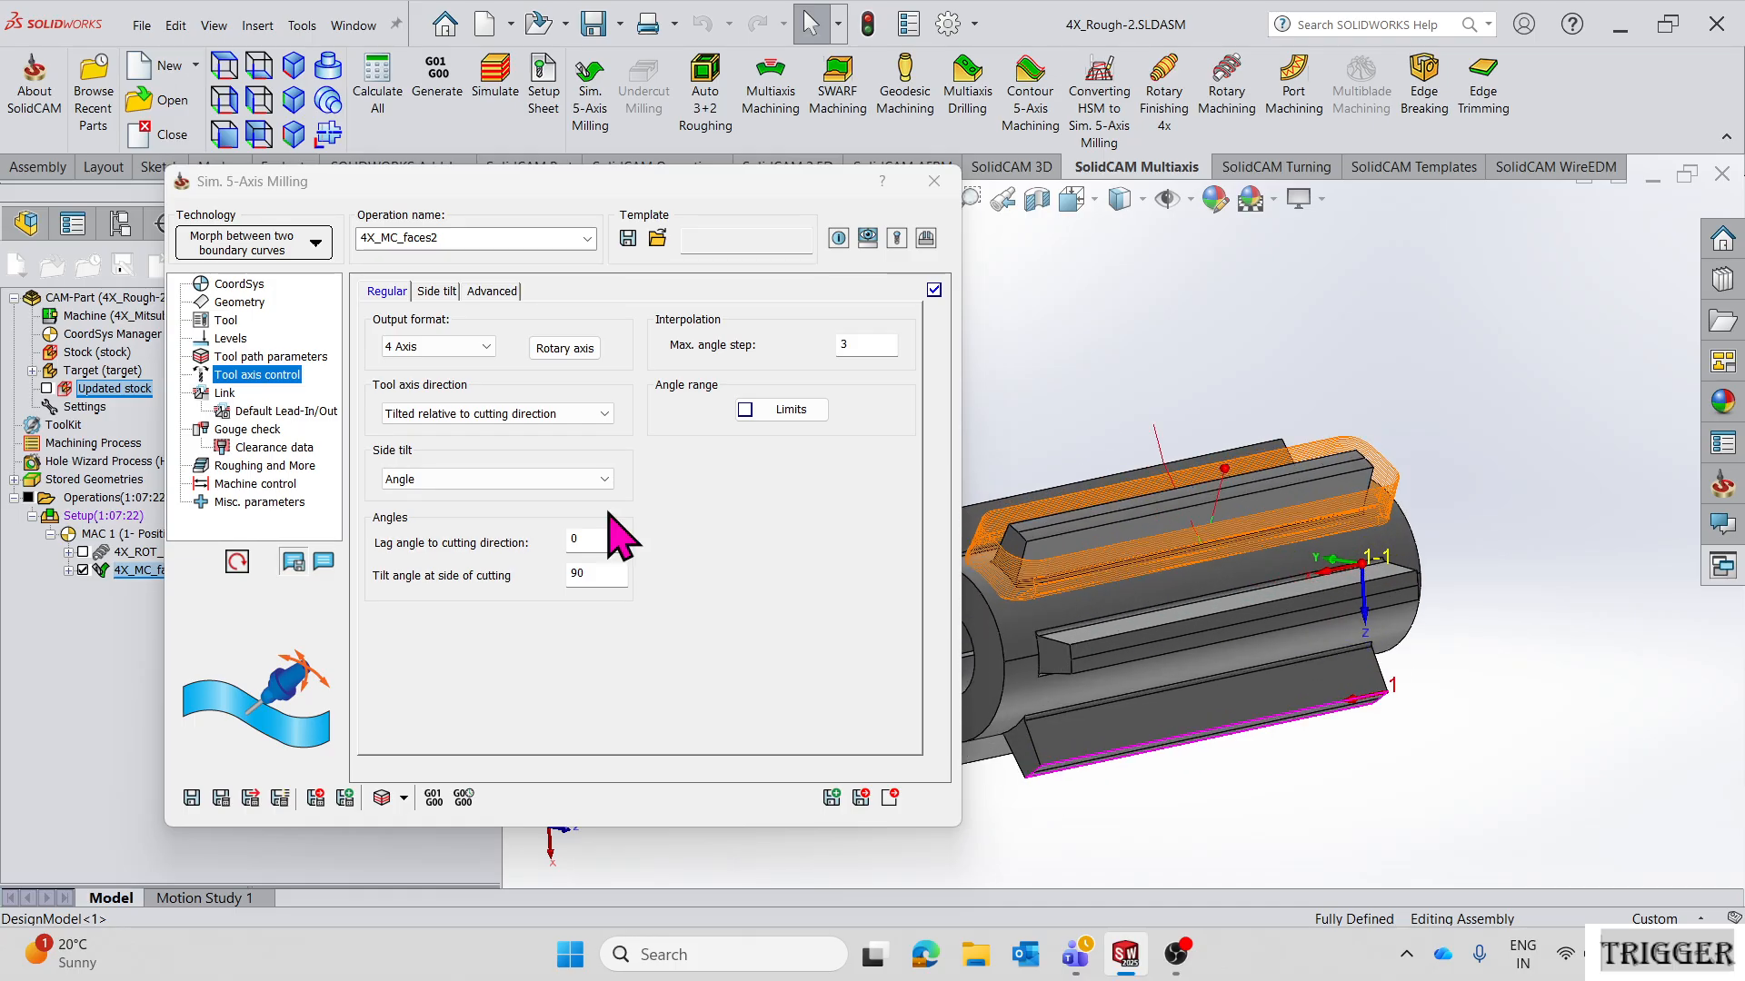
# - Enable Gouge 1 for tool shaft and tip against the drive surfaces, retracting along the tool axis, and recalculate the toolpath
pyautogui.click(264, 430)
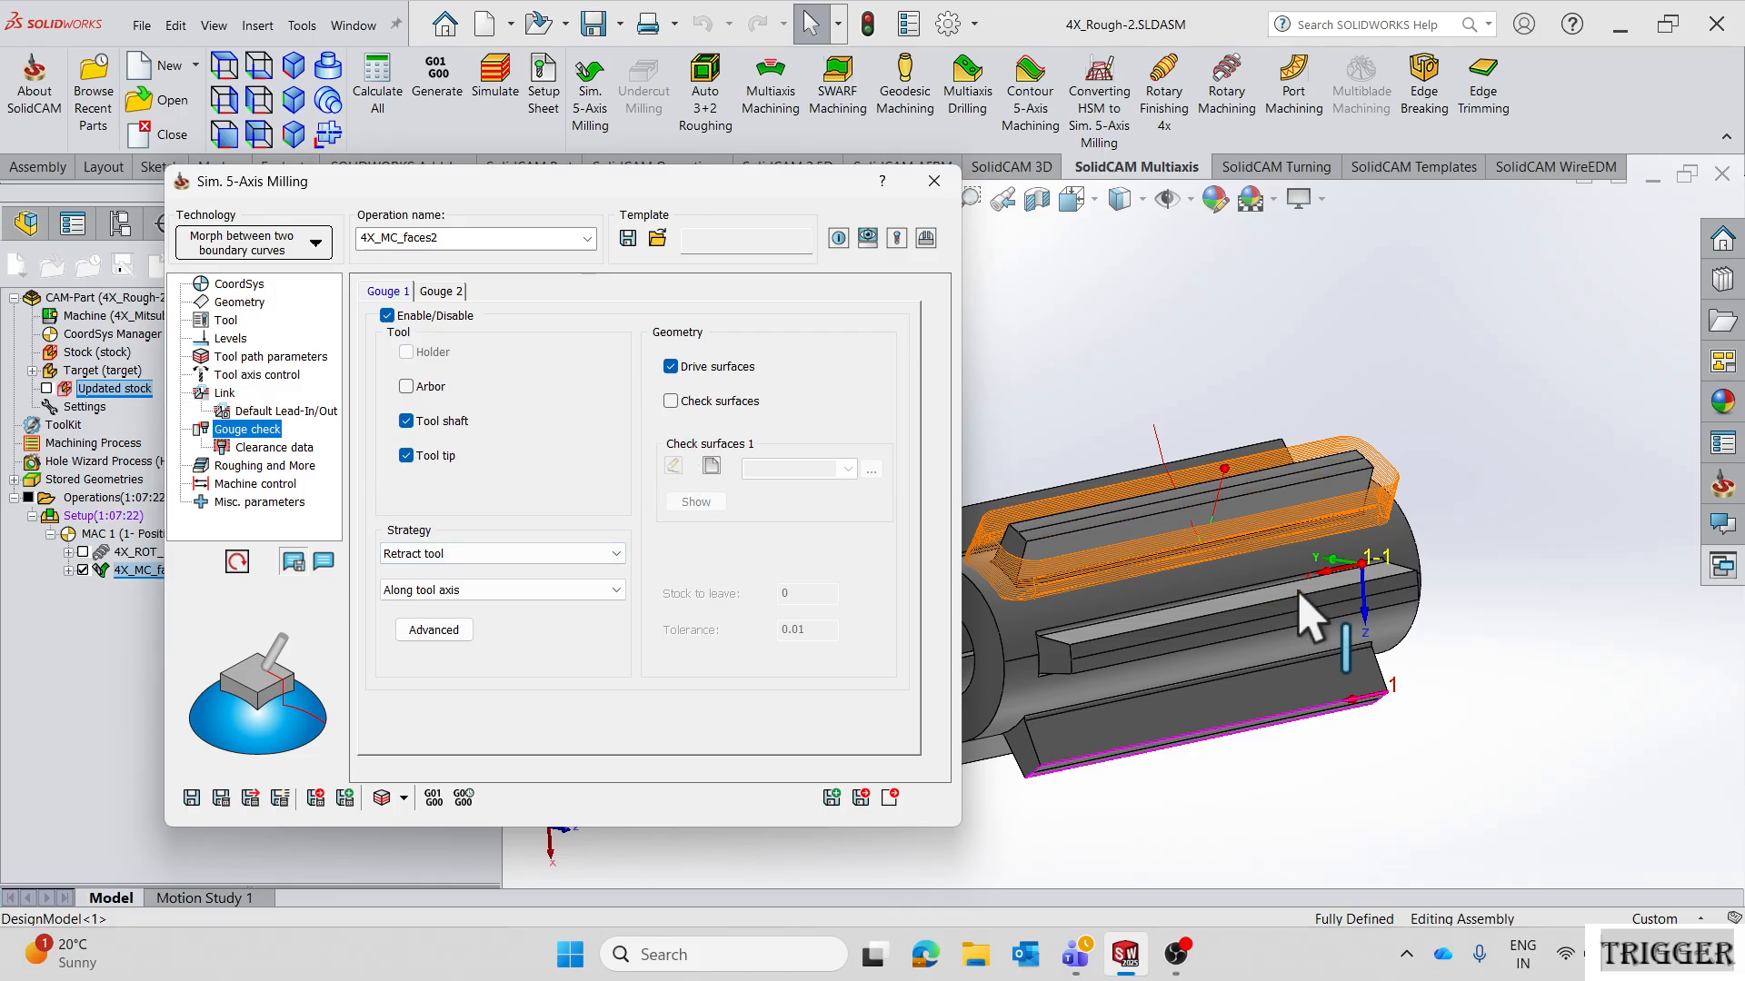
pyautogui.scroll(-1, 1113, 568)
pyautogui.moveTo(1113, 568); pyautogui.dragTo(1202, 547, button='middle')
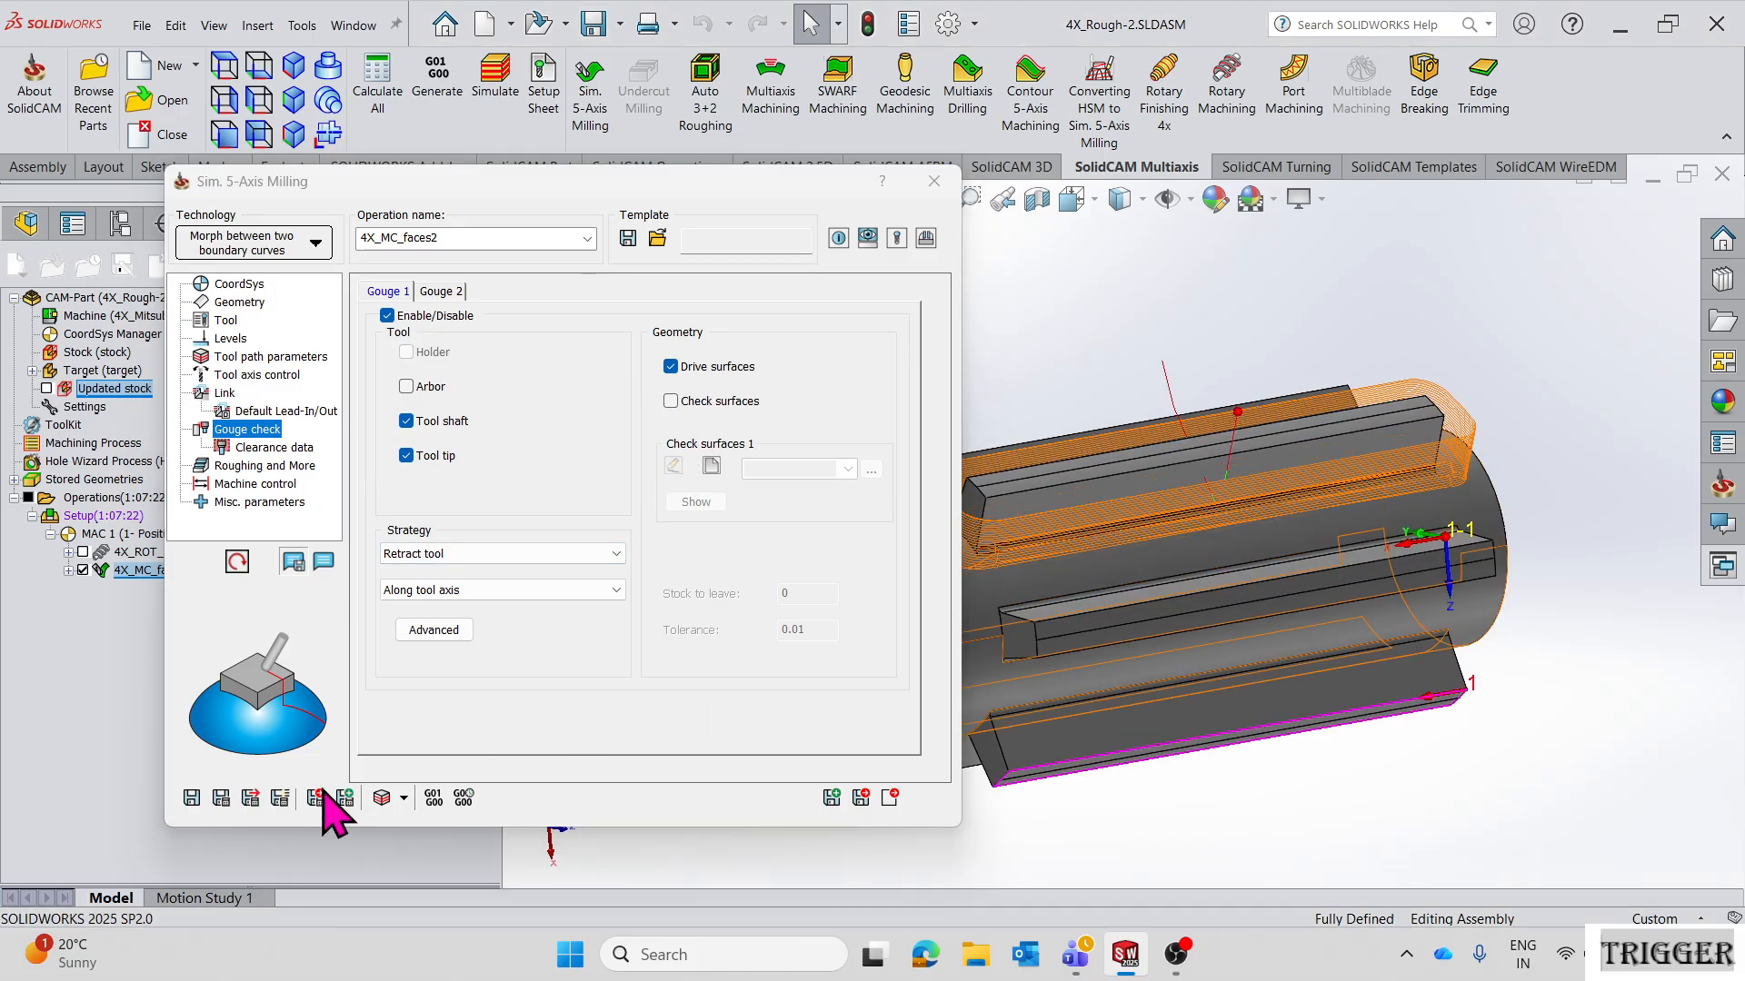
pyautogui.click(248, 800)
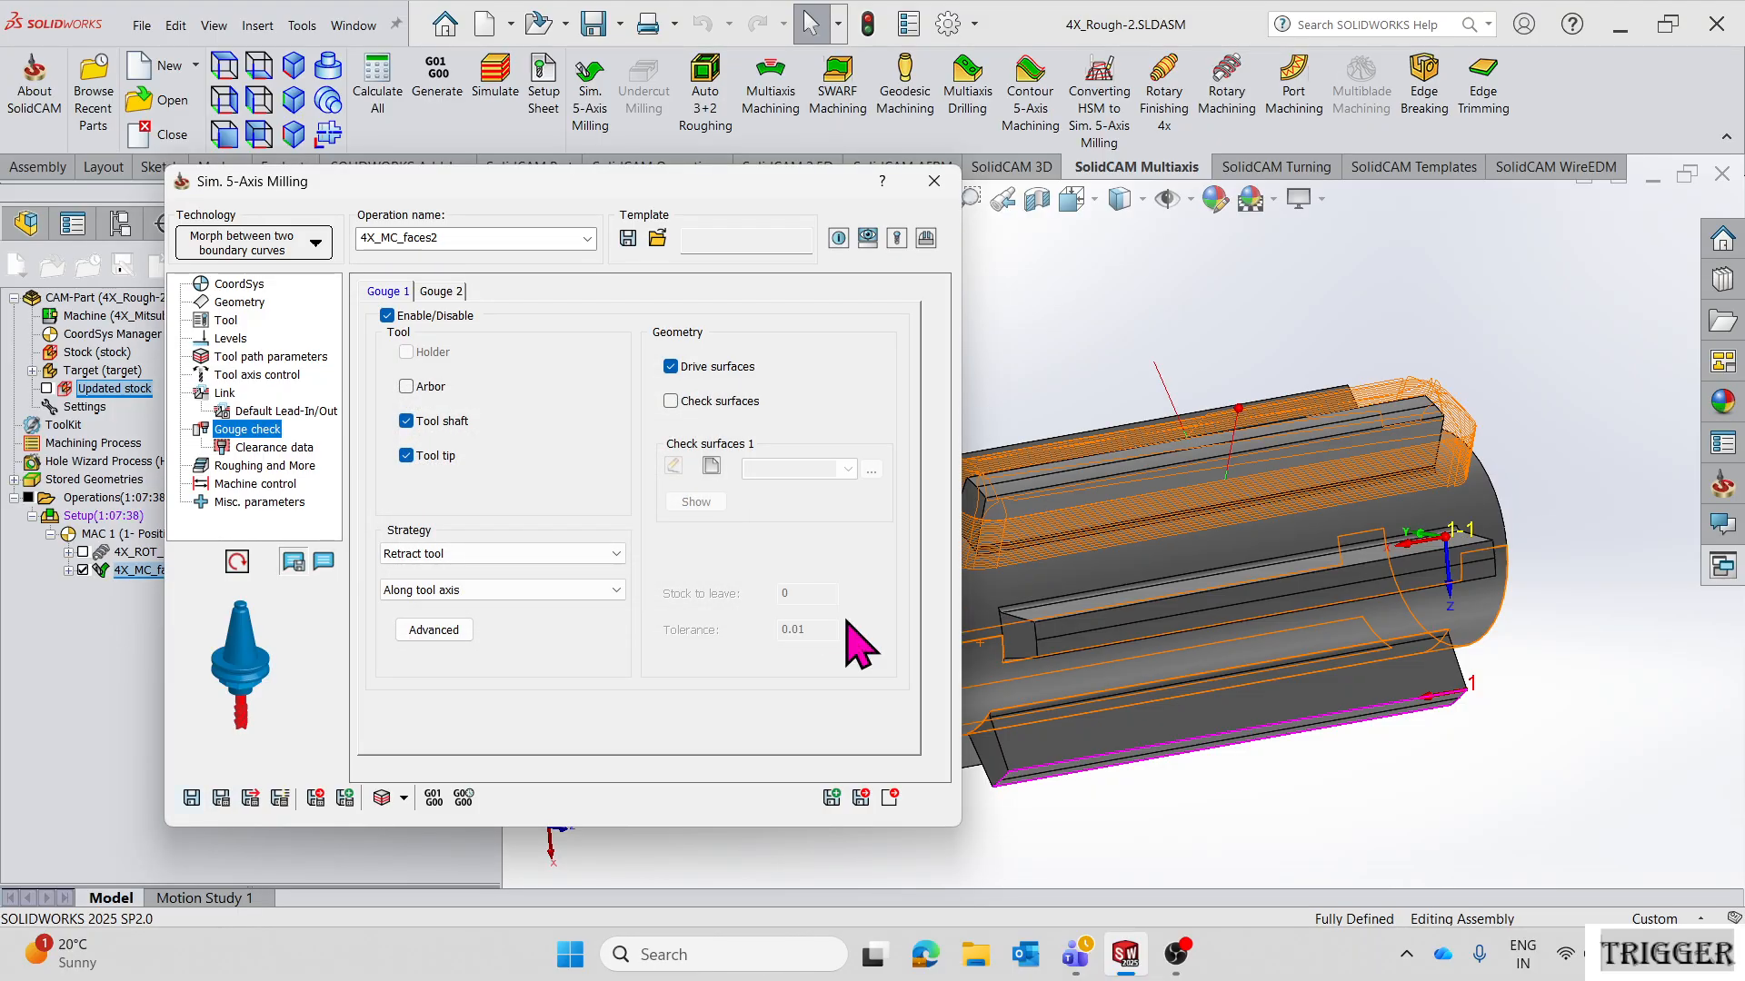
pyautogui.moveTo(1250, 514); pyautogui.dragTo(1332, 467, button='middle')
pyautogui.scroll(3, 1018, 522)
pyautogui.scroll(-5, 1363, 500)
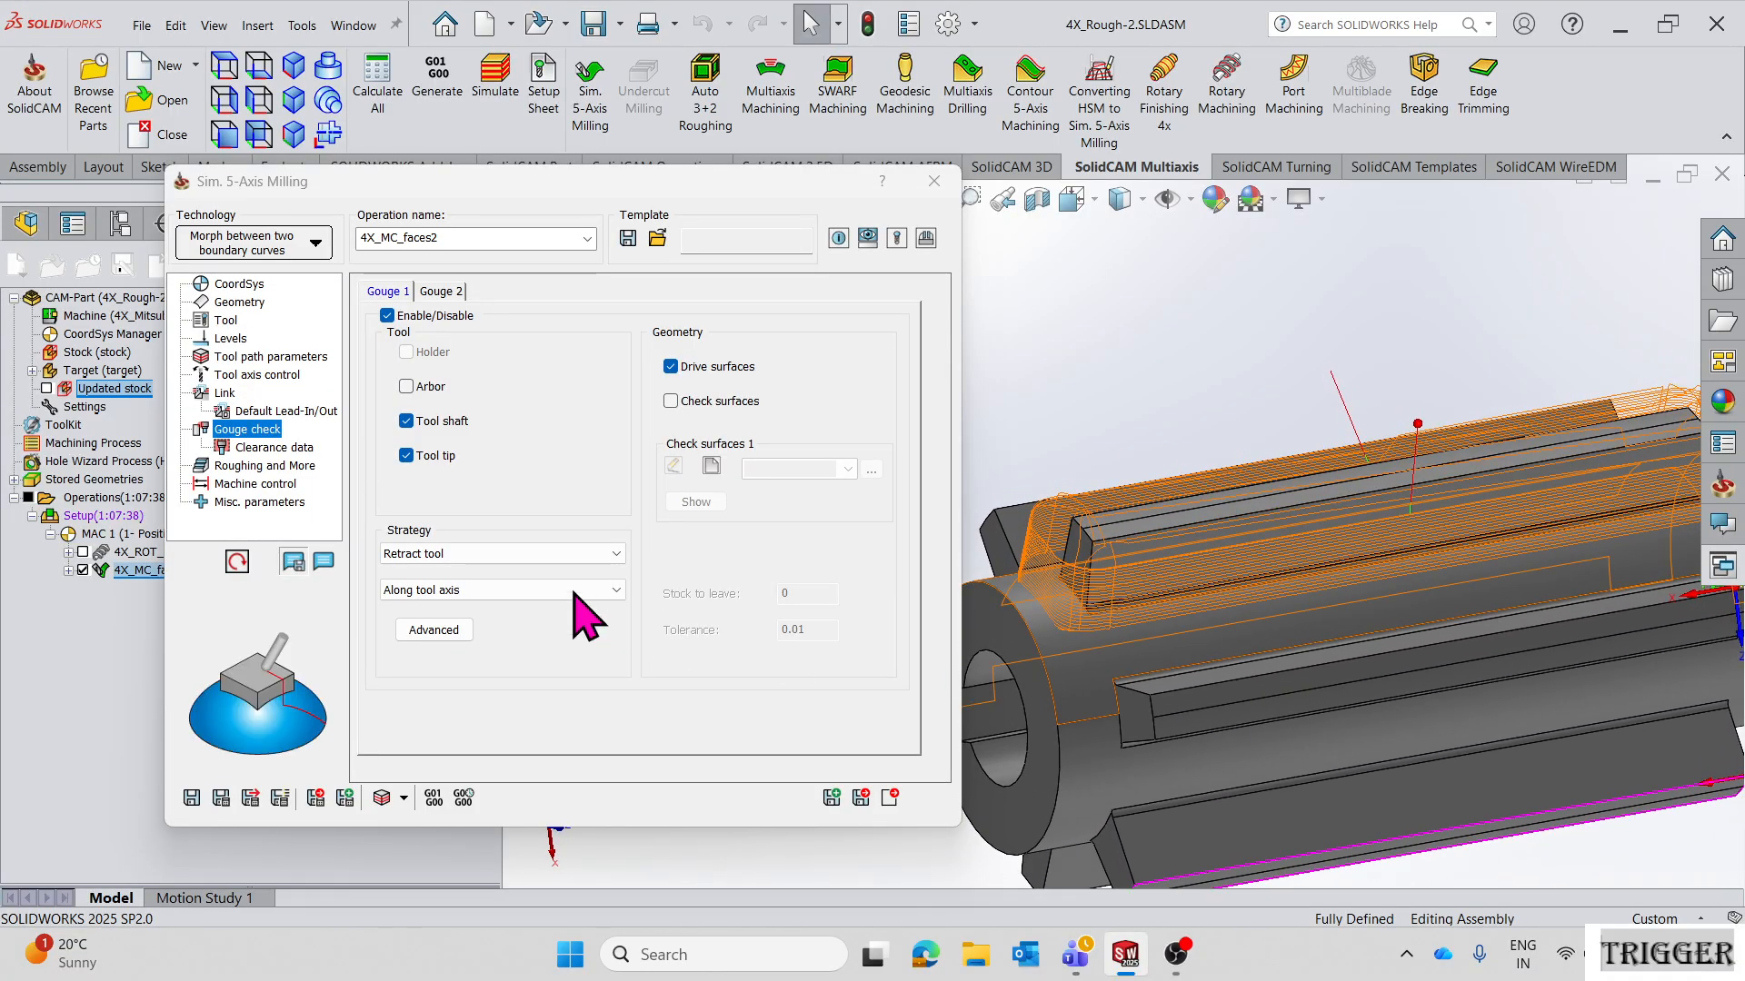
# - Set the Gouge 1 strategy to Tilt tool with Use side tilt angle and recalculate the operation to check the tool axis
pyautogui.click(581, 554)
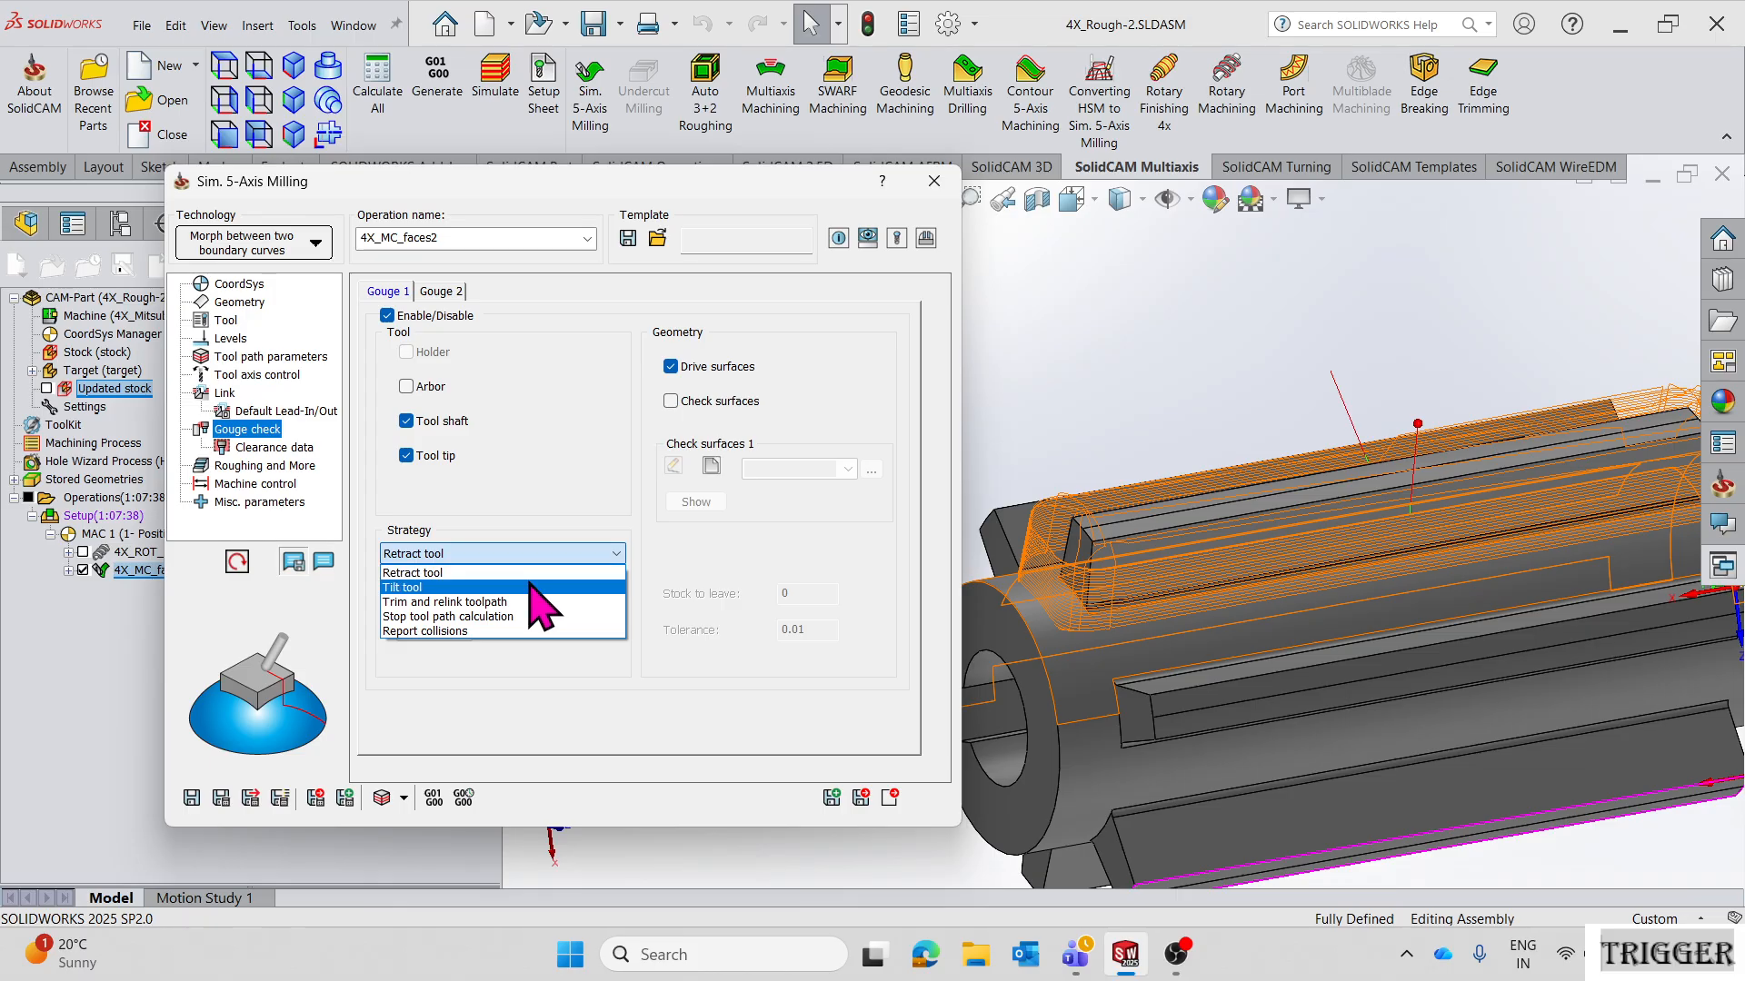
pyautogui.click(543, 588)
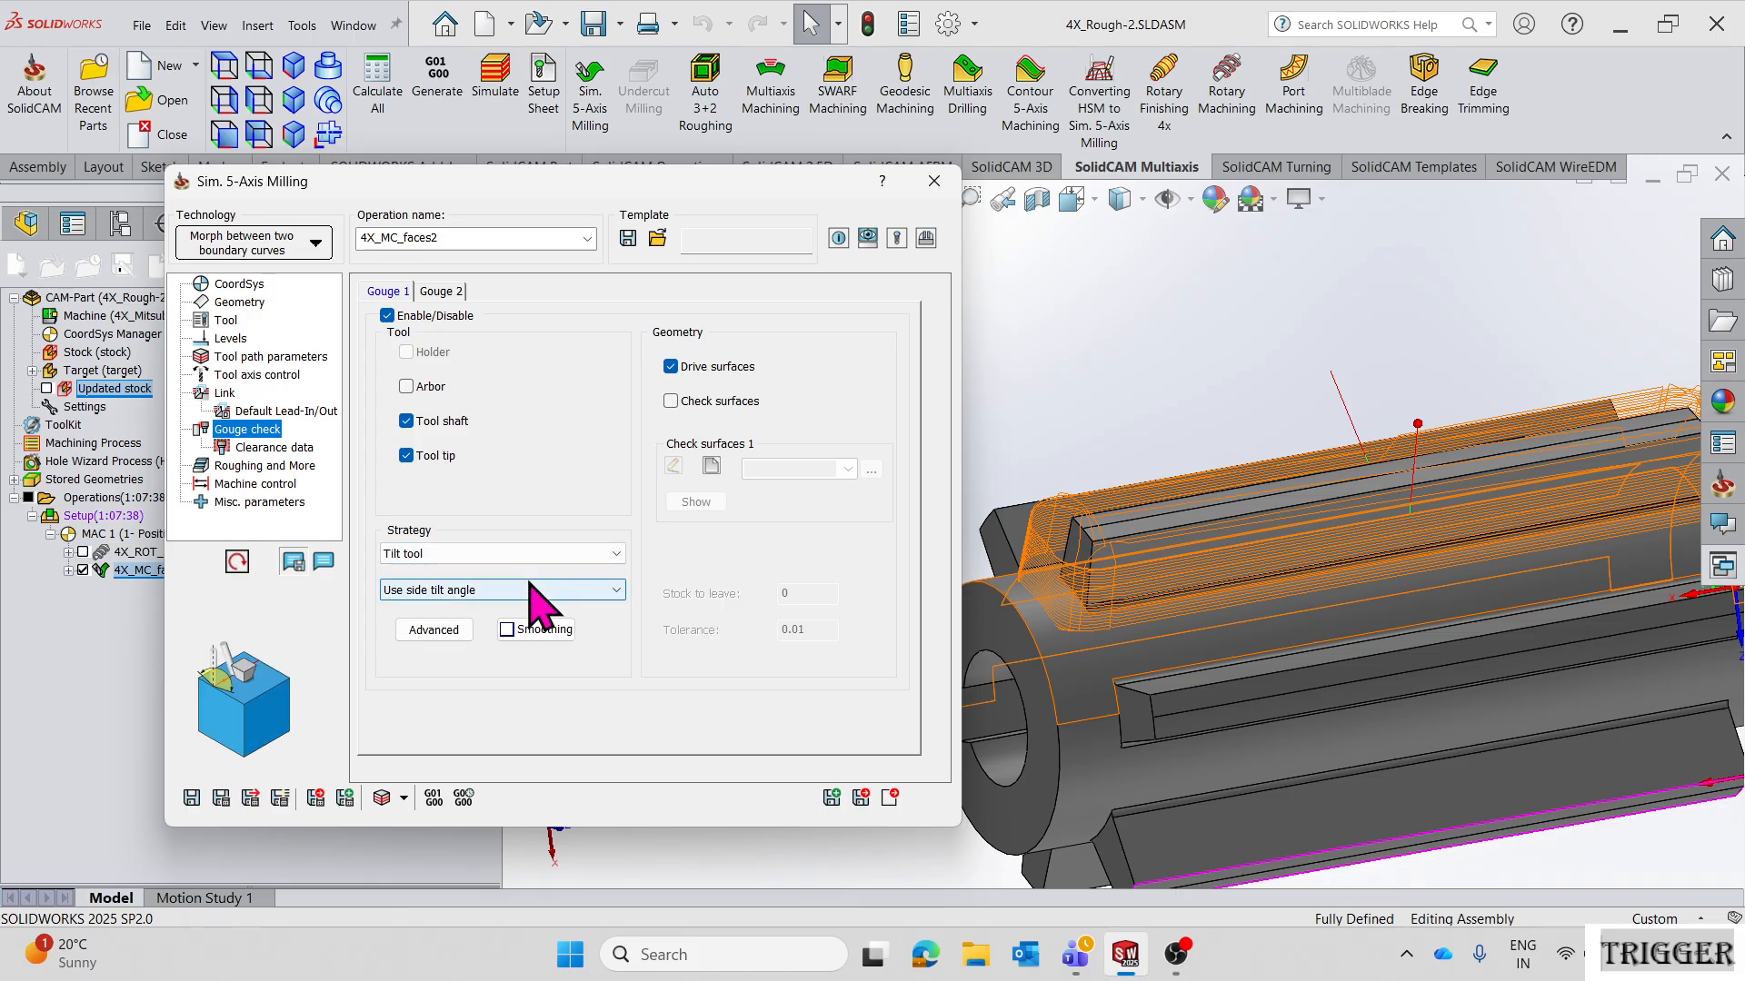
pyautogui.click(221, 797)
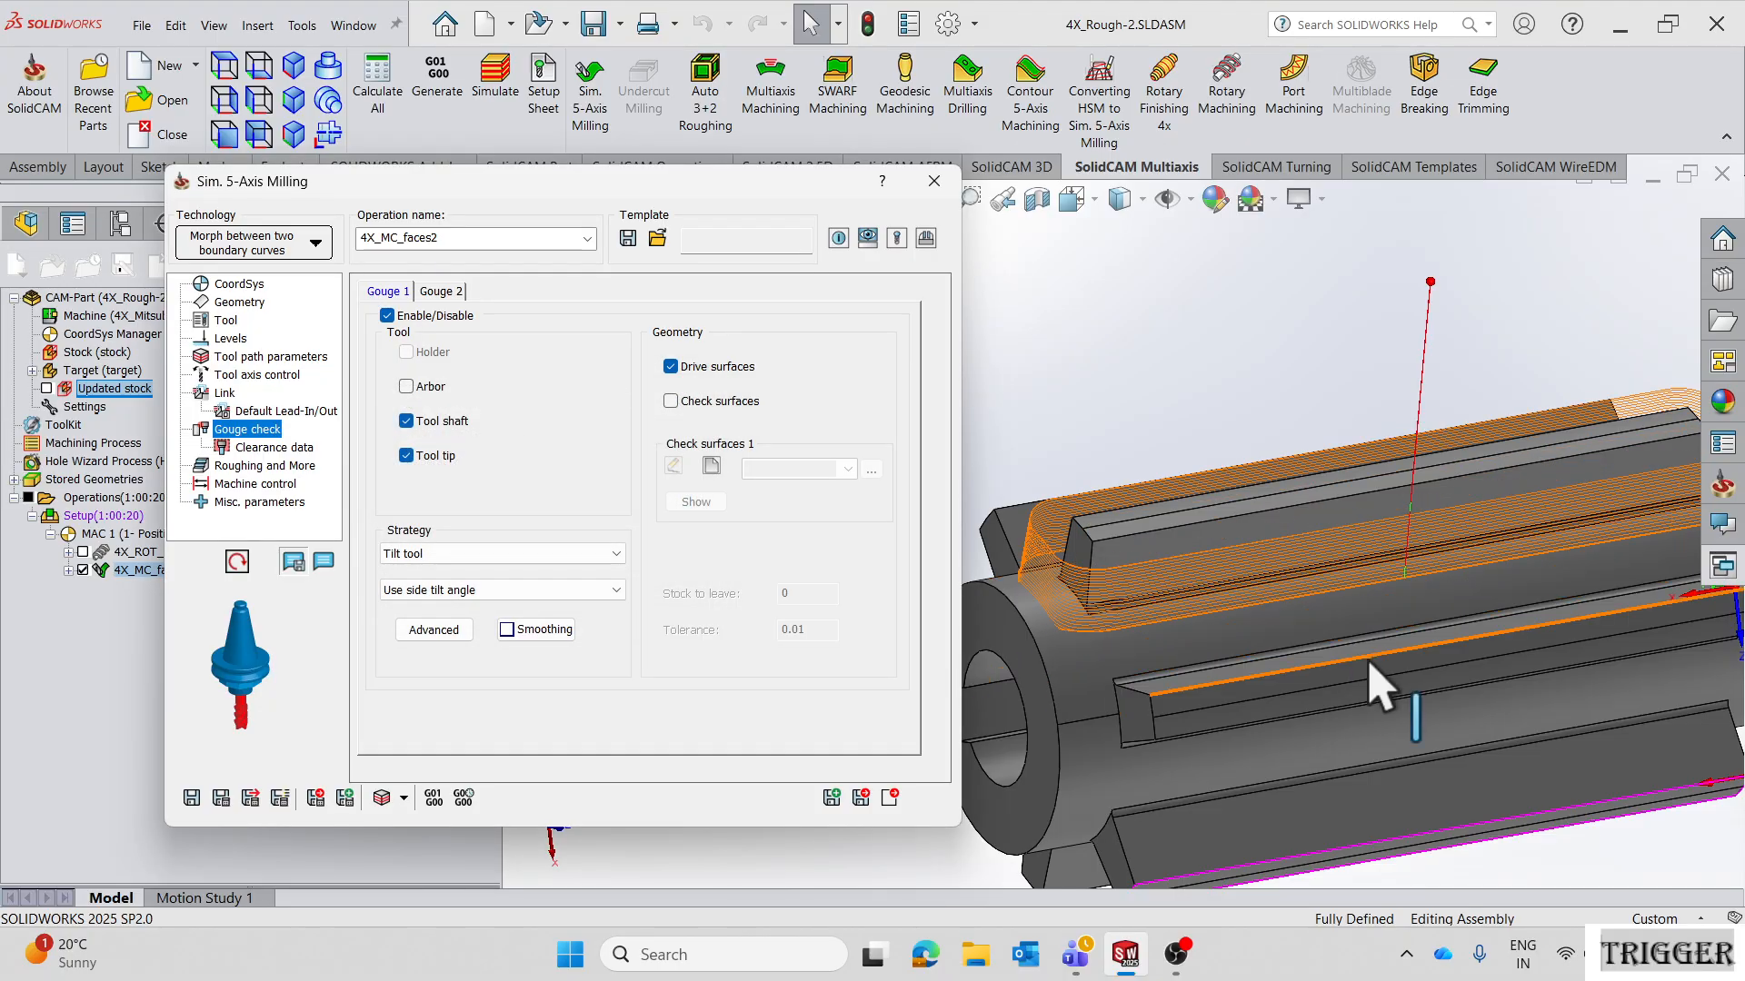
pyautogui.moveTo(1105, 498); pyautogui.dragTo(1352, 516, button='middle')
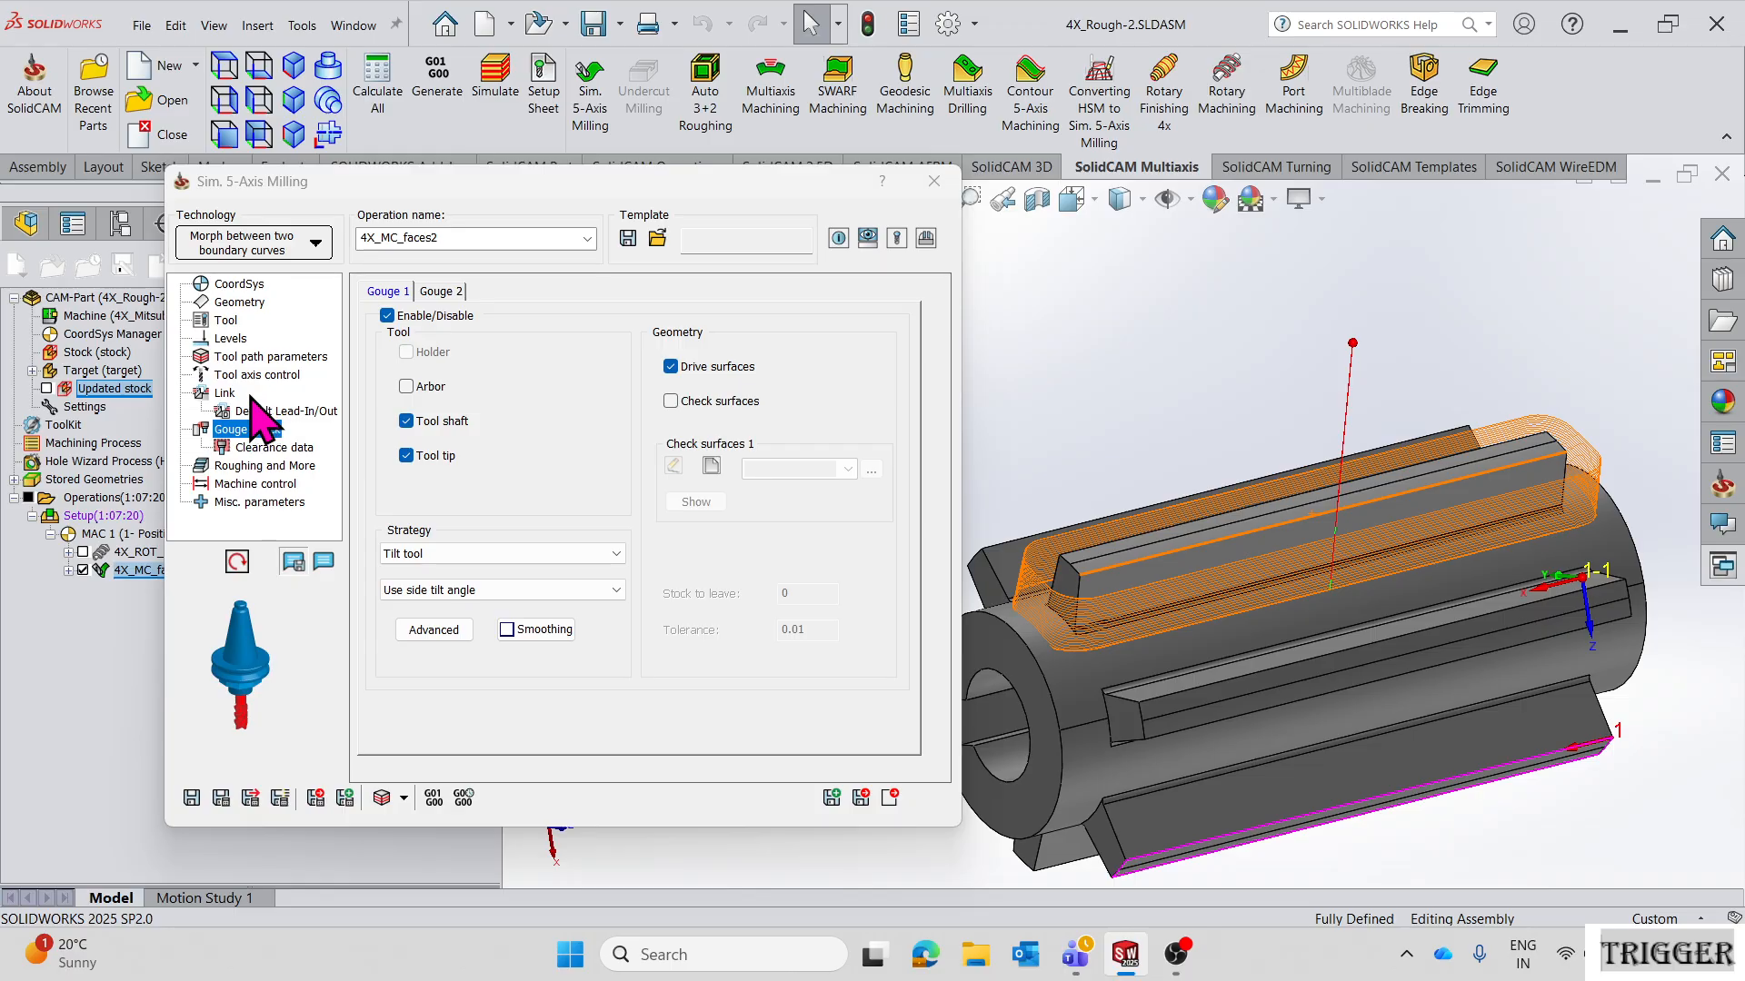
pyautogui.scroll(-5, 1301, 615)
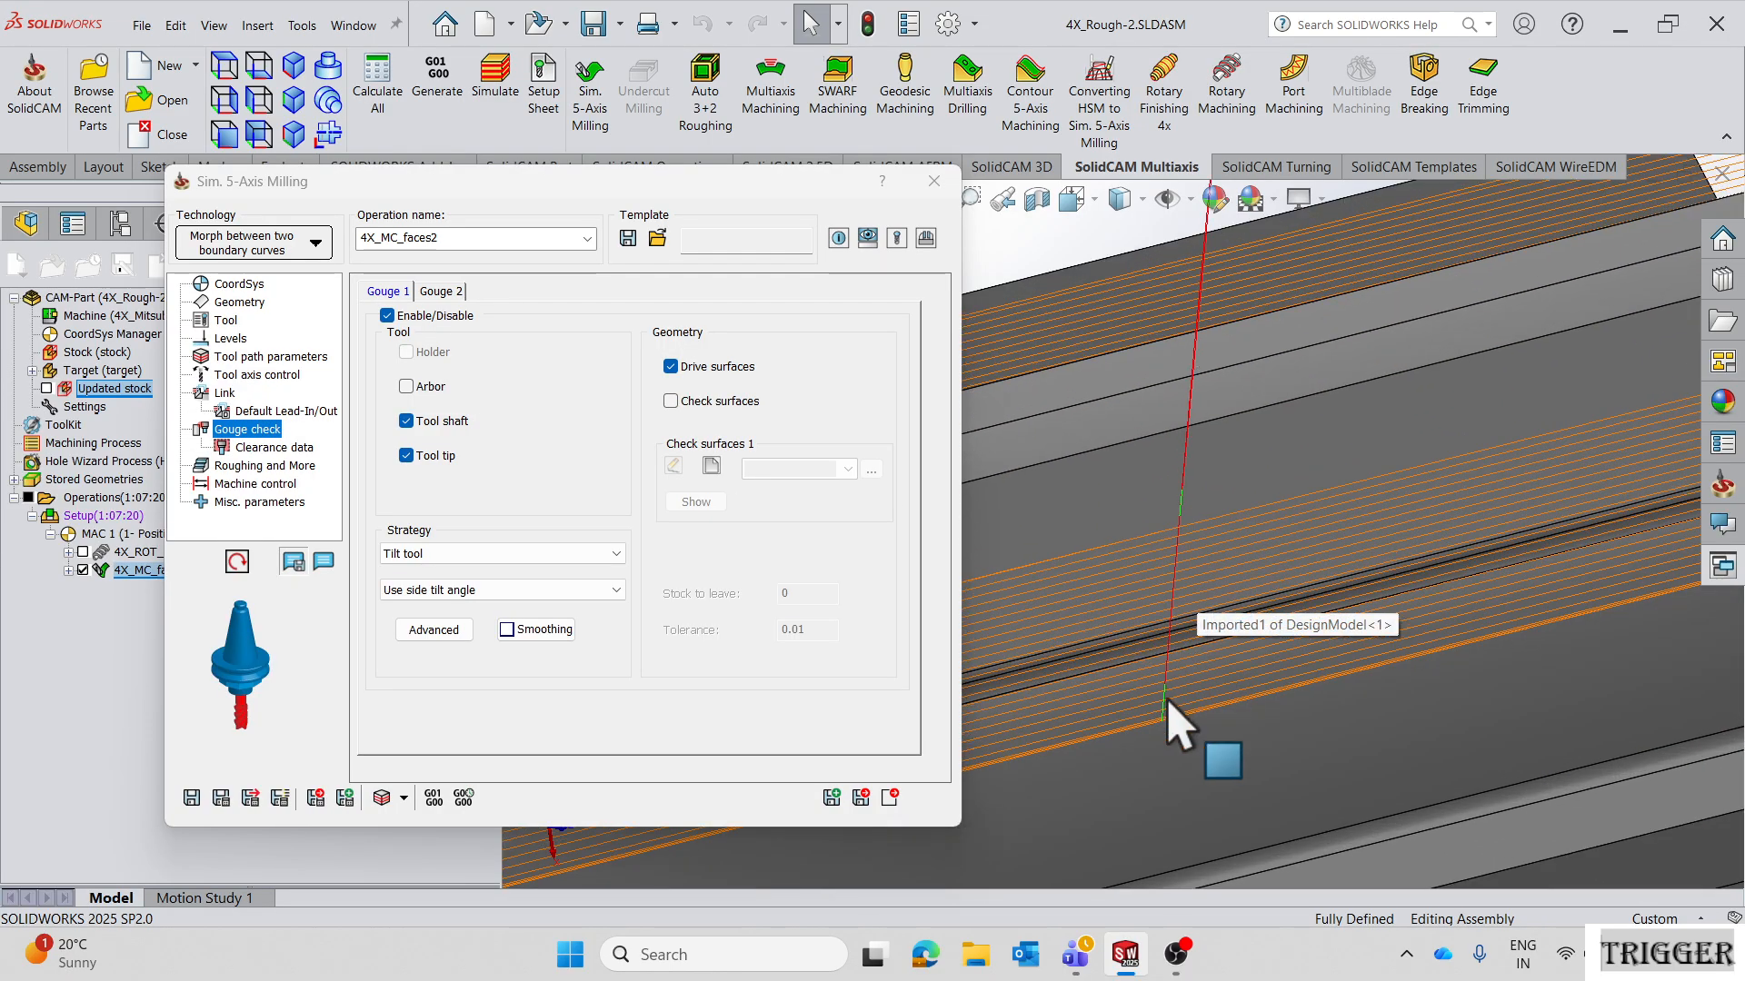
pyautogui.scroll(10, 1484, 549)
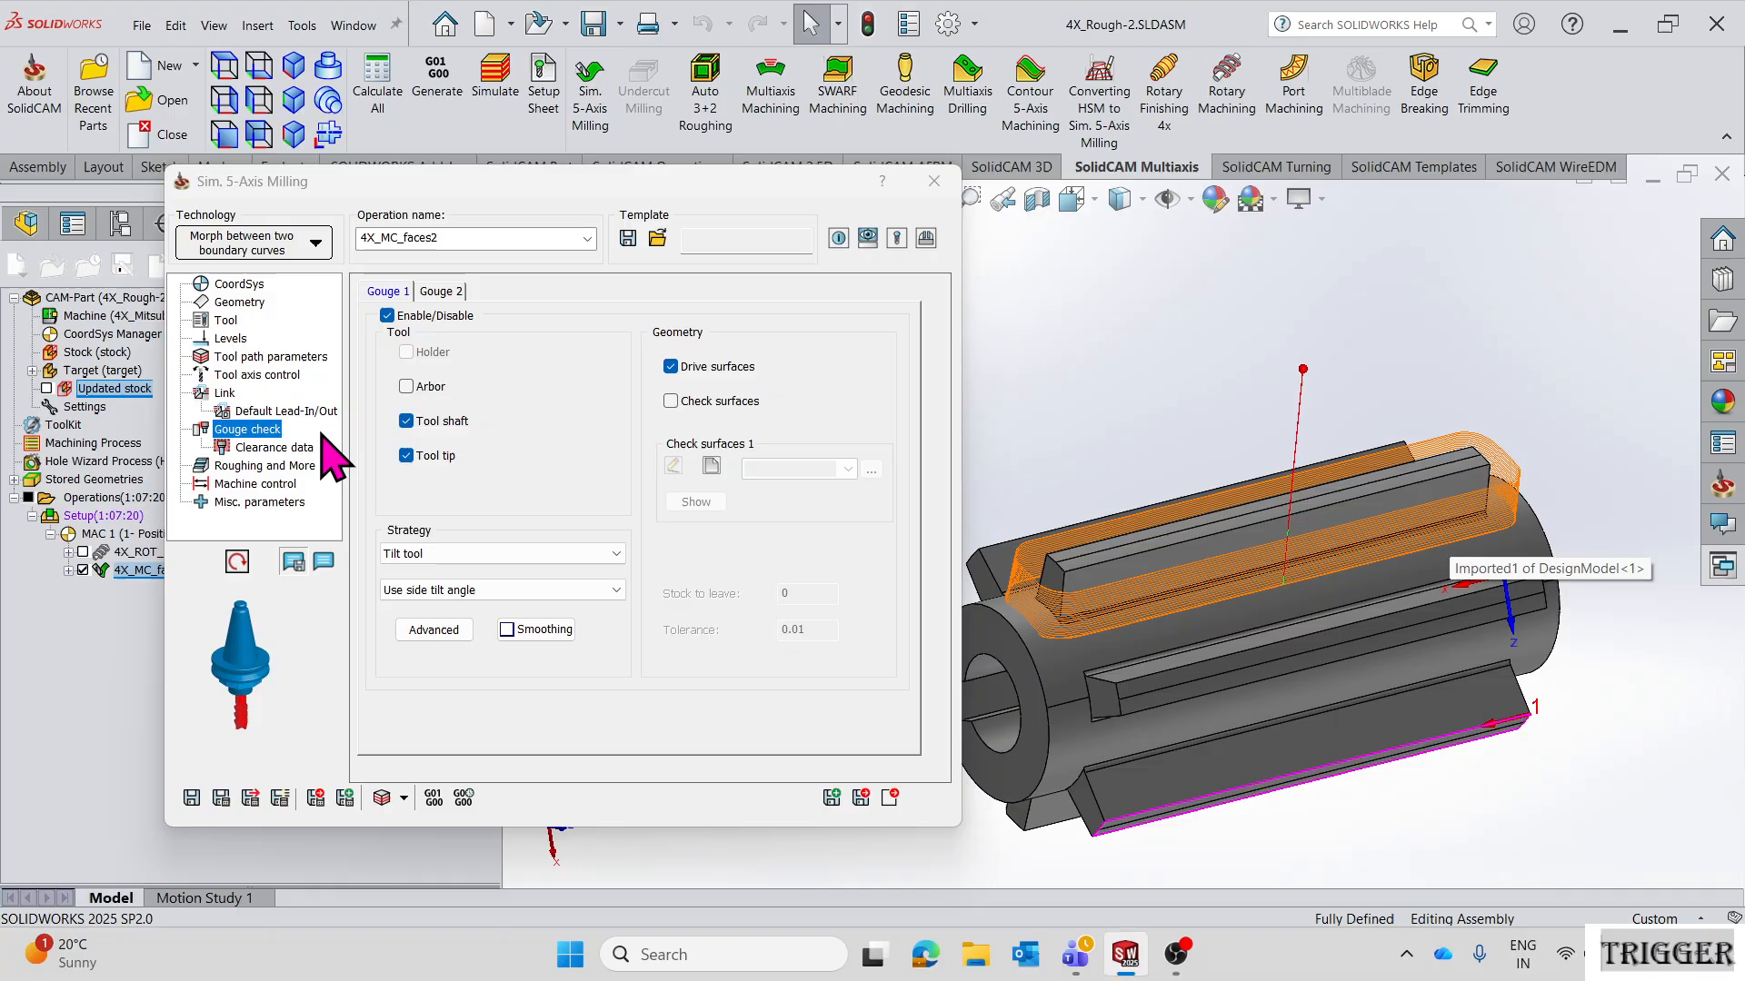
# - Set the first entry to Use Lead-In and the last exit to Use Lead-Out, and recalculate the toolpath
pyautogui.click(228, 393)
pyautogui.click(733, 348)
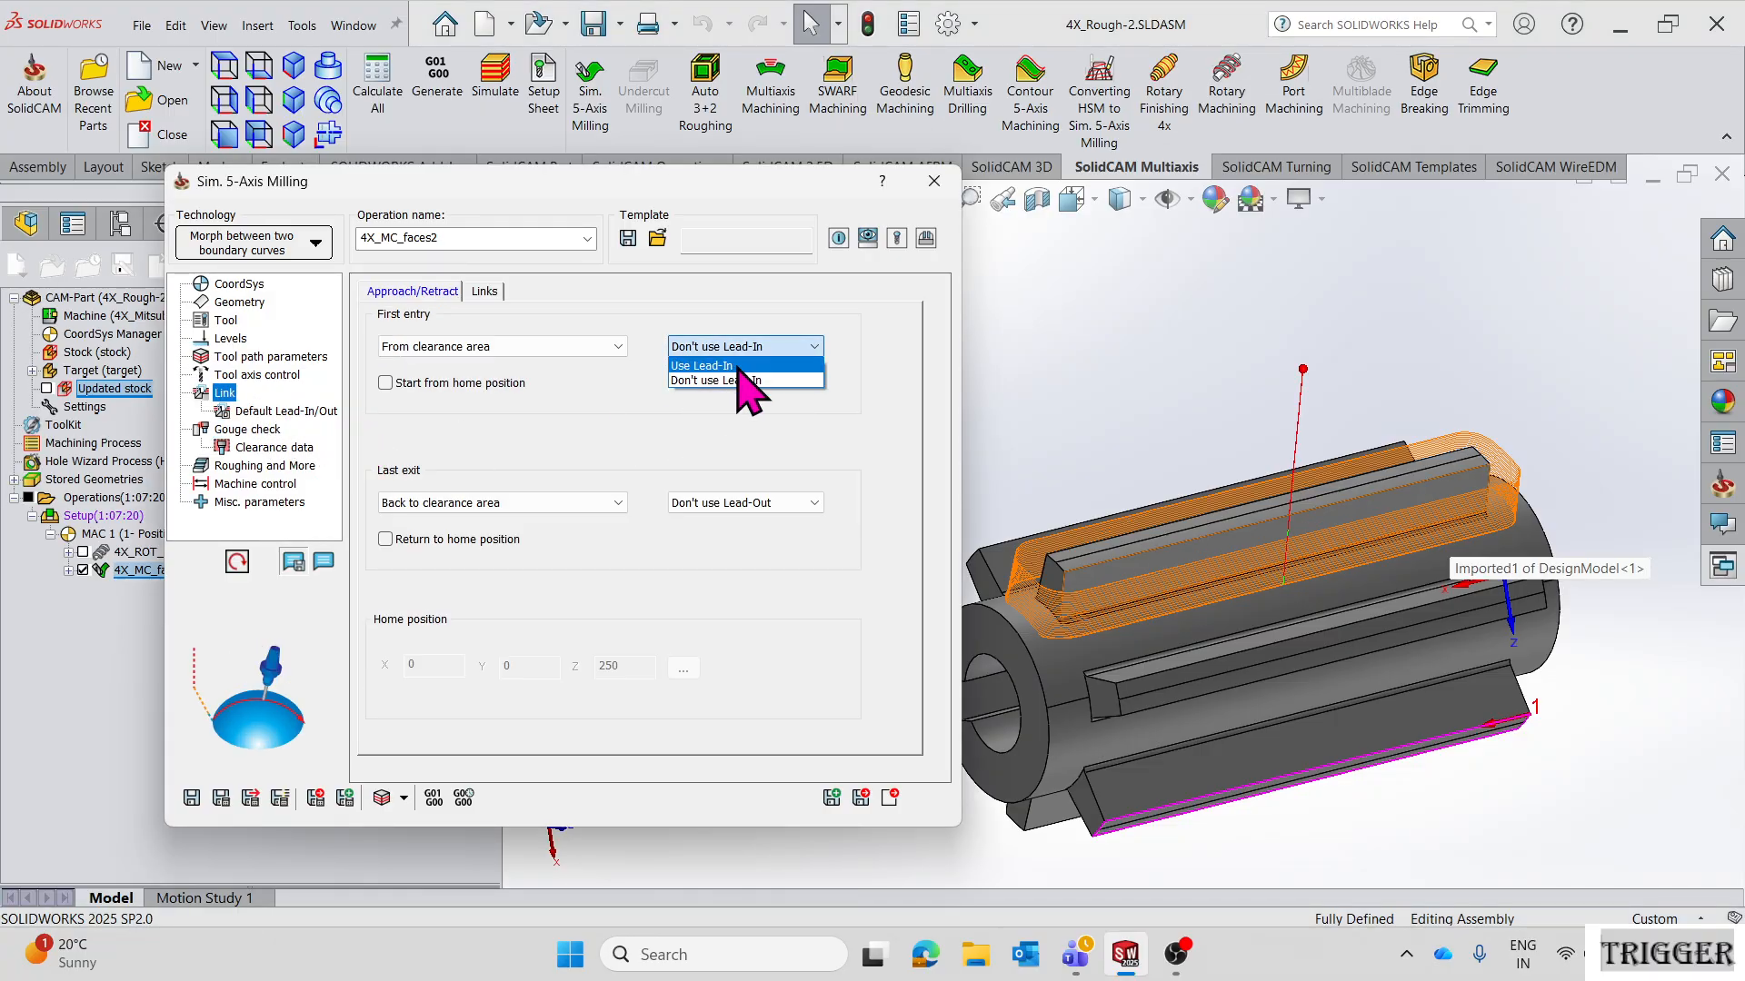
pyautogui.click(743, 374)
pyautogui.click(764, 507)
pyautogui.click(768, 532)
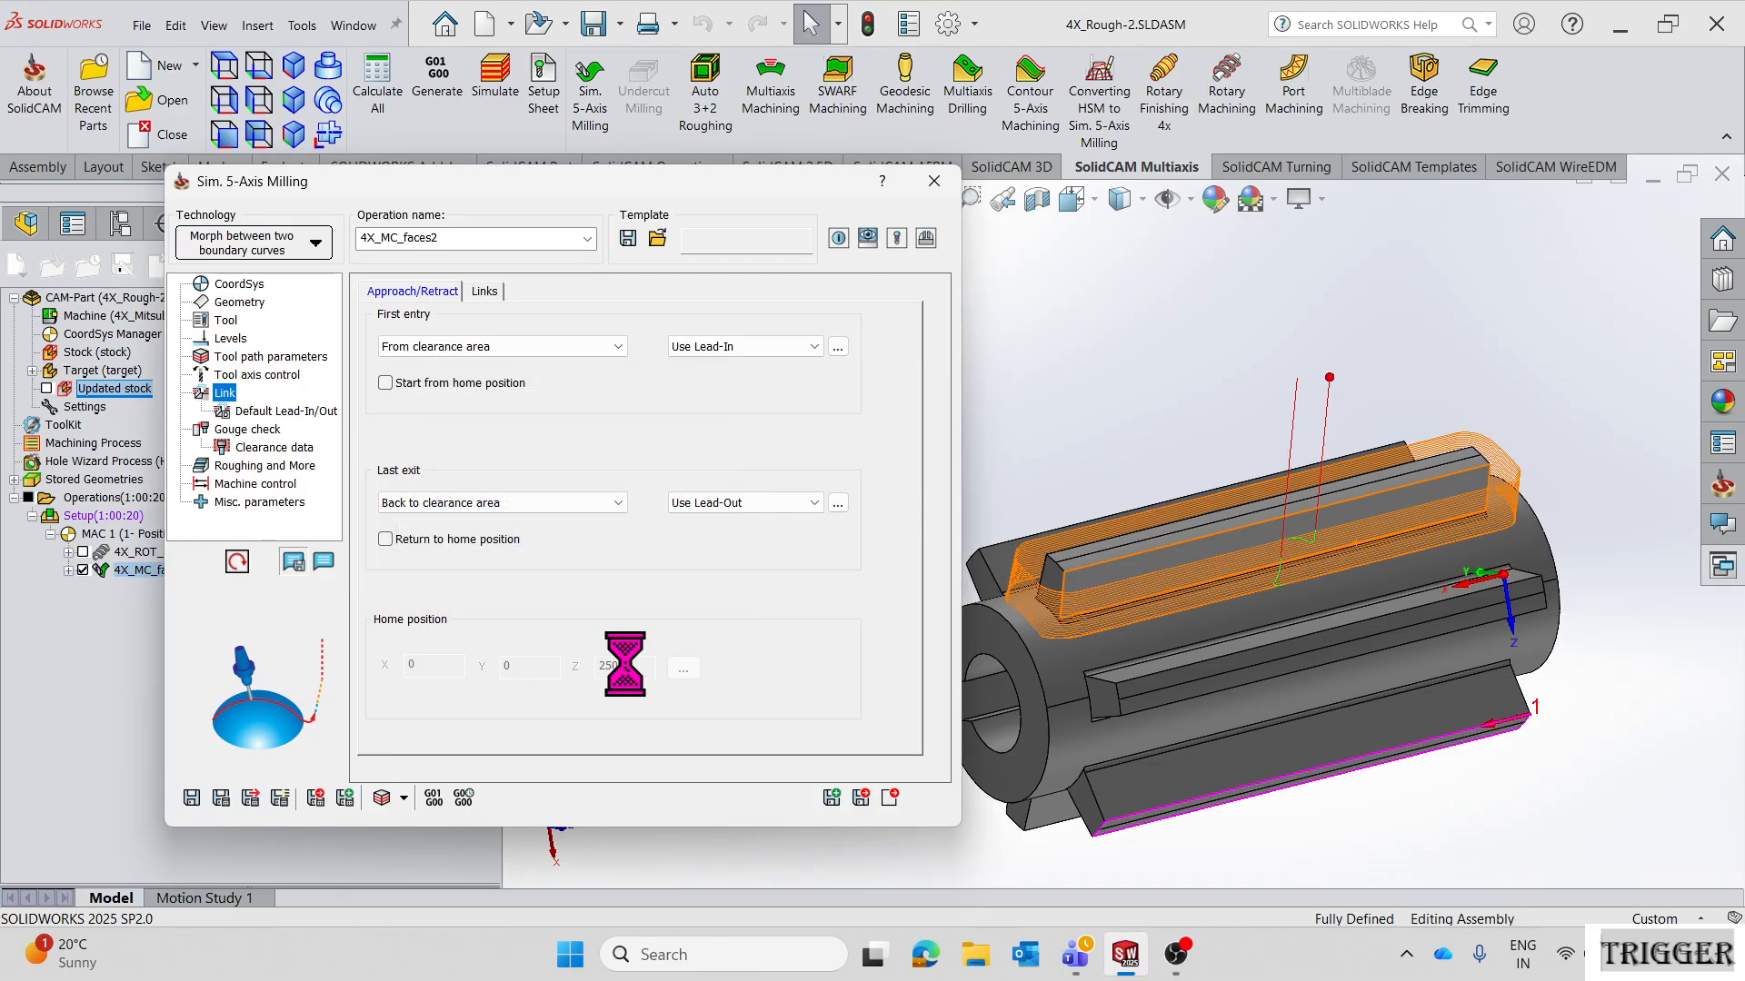
# - Examine the lead-in and lead-out moves and the passes around the rib's end from several angles
pyautogui.scroll(-4, 1326, 540)
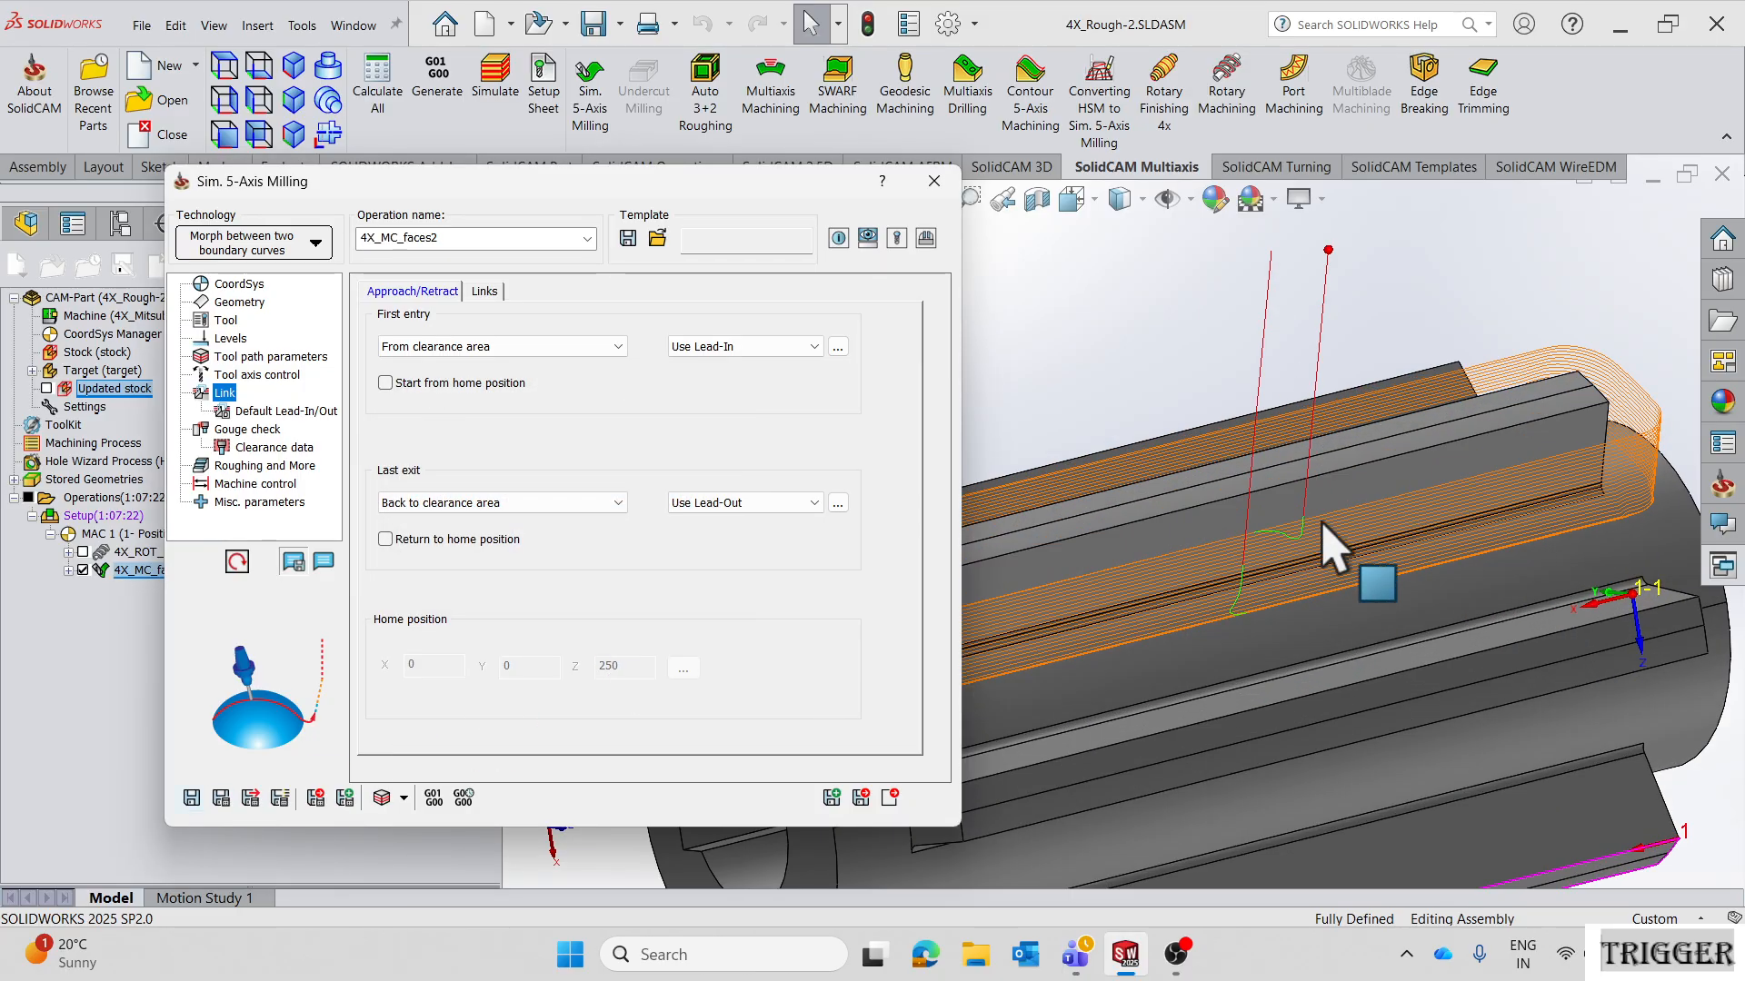
pyautogui.scroll(4, 1360, 507)
pyautogui.scroll(-3, 1130, 545)
pyautogui.moveTo(1149, 539); pyautogui.dragTo(1031, 586, button='middle')
pyautogui.scroll(-3, 1040, 605)
pyautogui.moveTo(1270, 632); pyautogui.dragTo(1101, 618, button='middle')
pyautogui.scroll(5, 1118, 651)
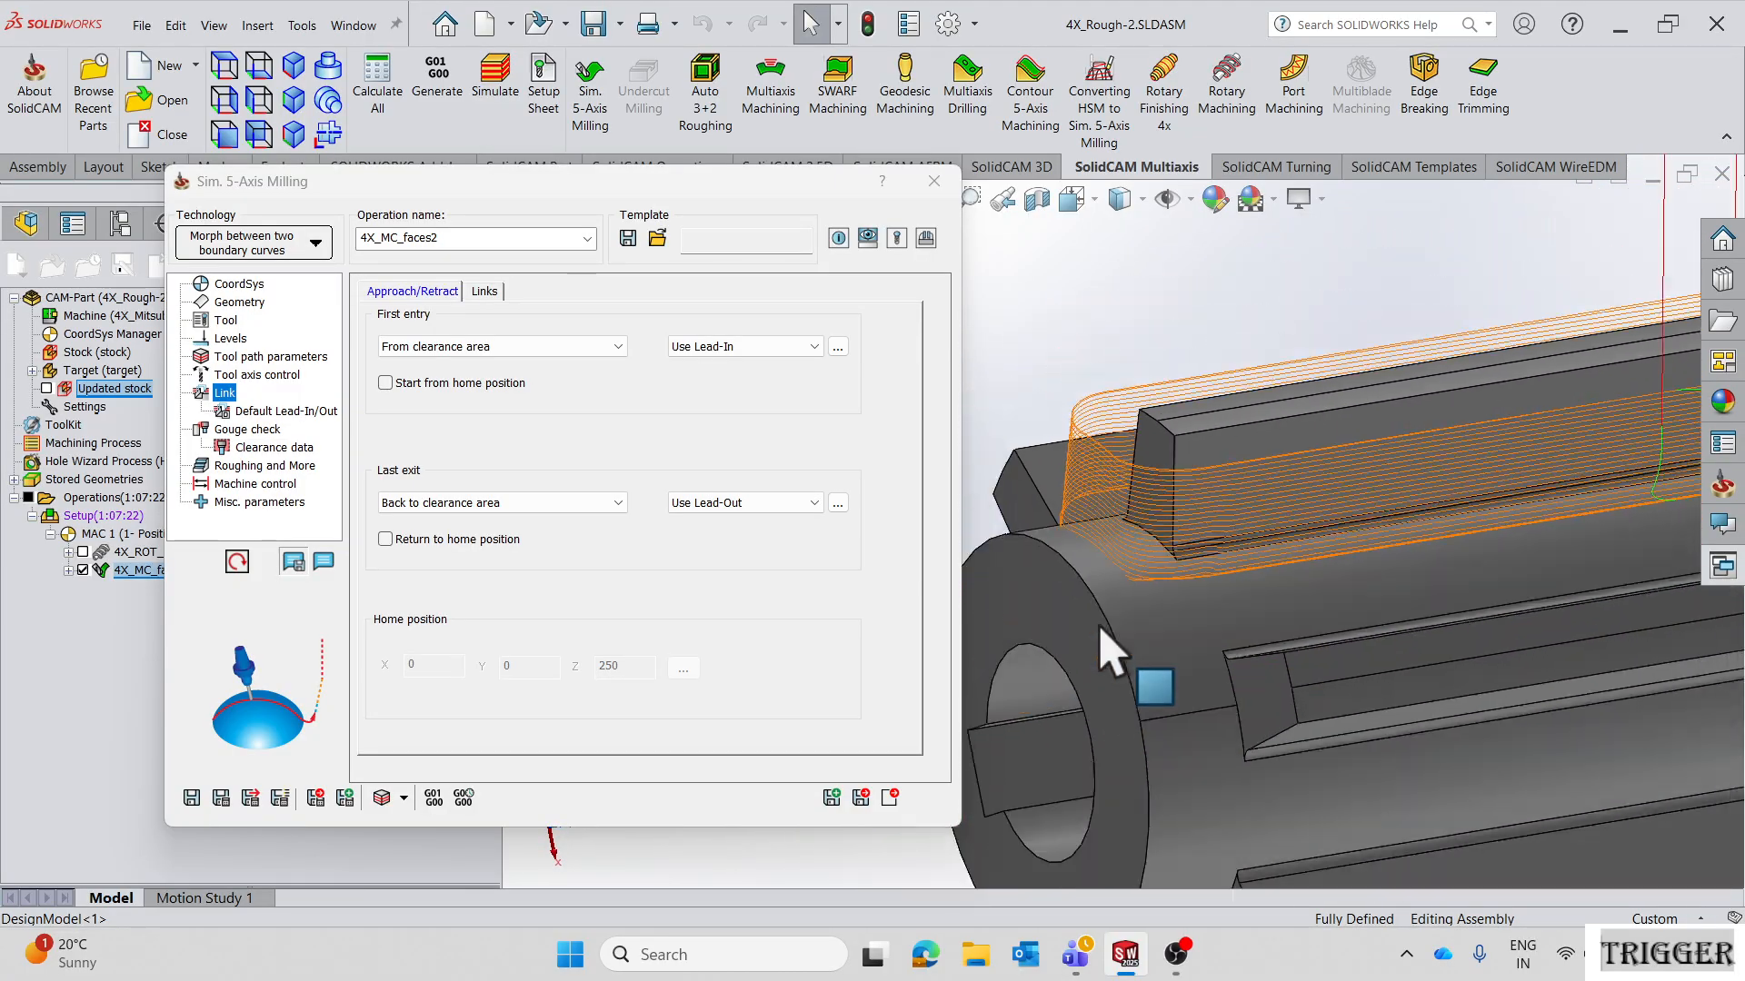
pyautogui.moveTo(1372, 668); pyautogui.dragTo(1218, 507, button='middle')
# - Enable Gouge 2 for tool shaft and tip against check surfaces, defining the cylindrical body face as the check geometry faces3
pyautogui.click(250, 429)
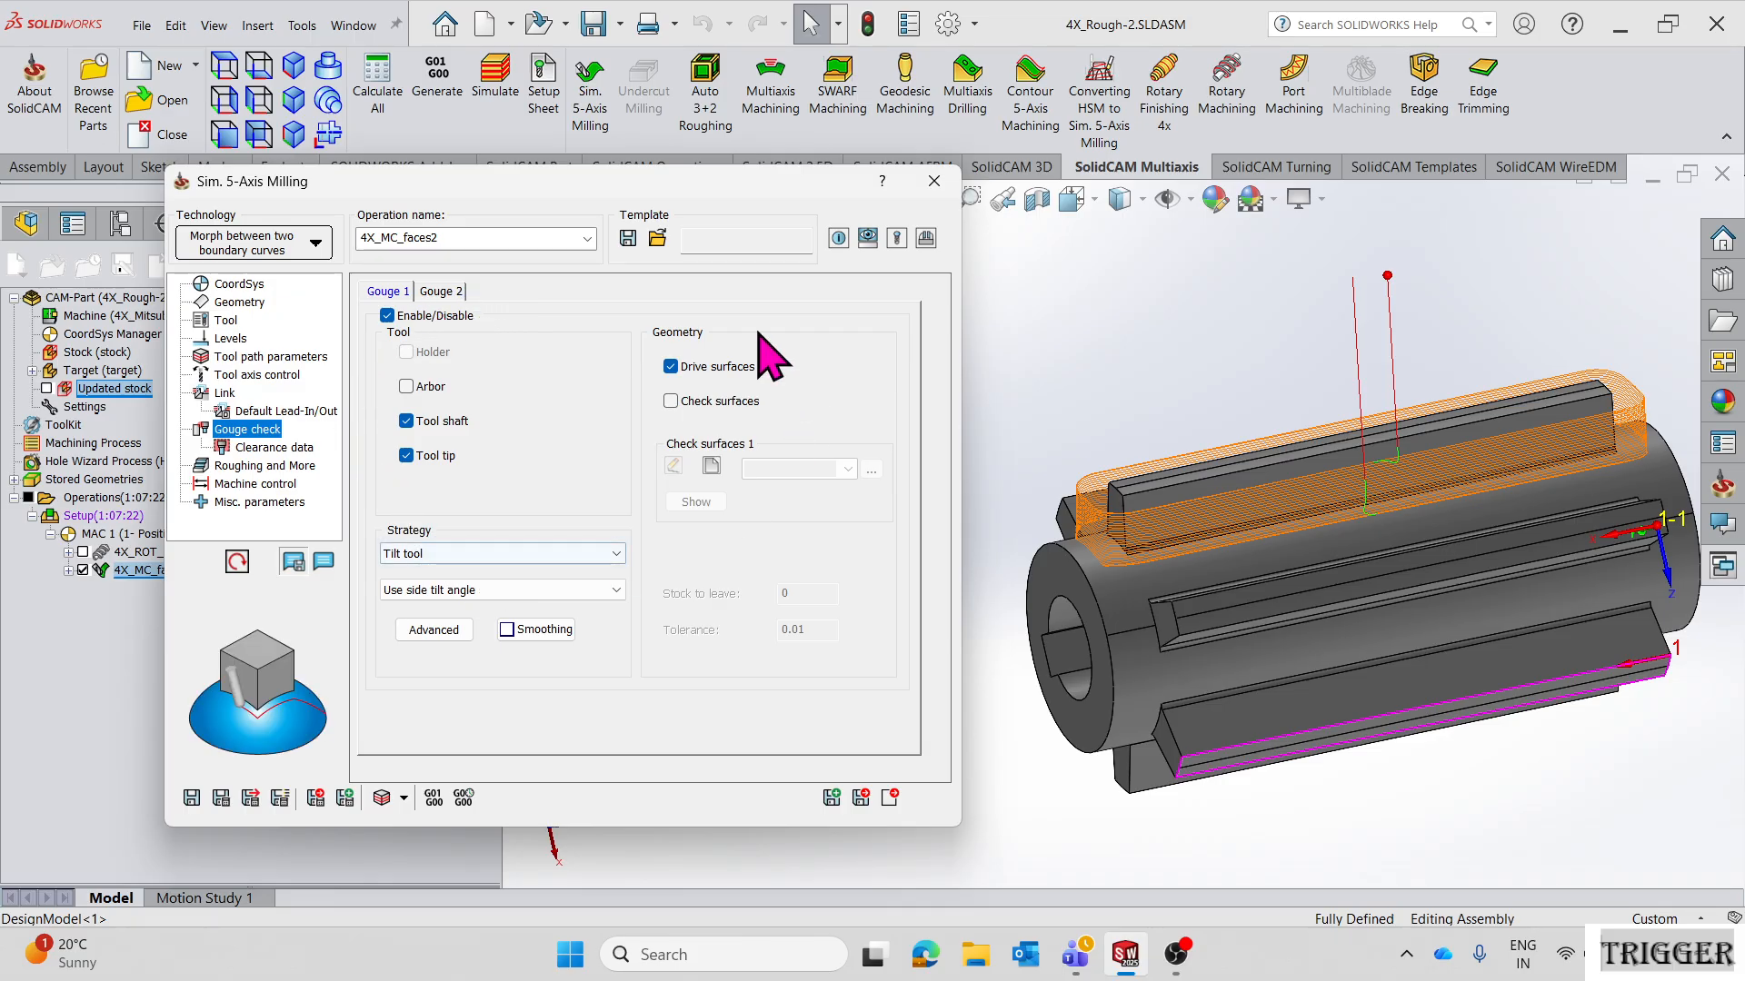
pyautogui.click(442, 292)
pyautogui.click(387, 316)
pyautogui.click(671, 401)
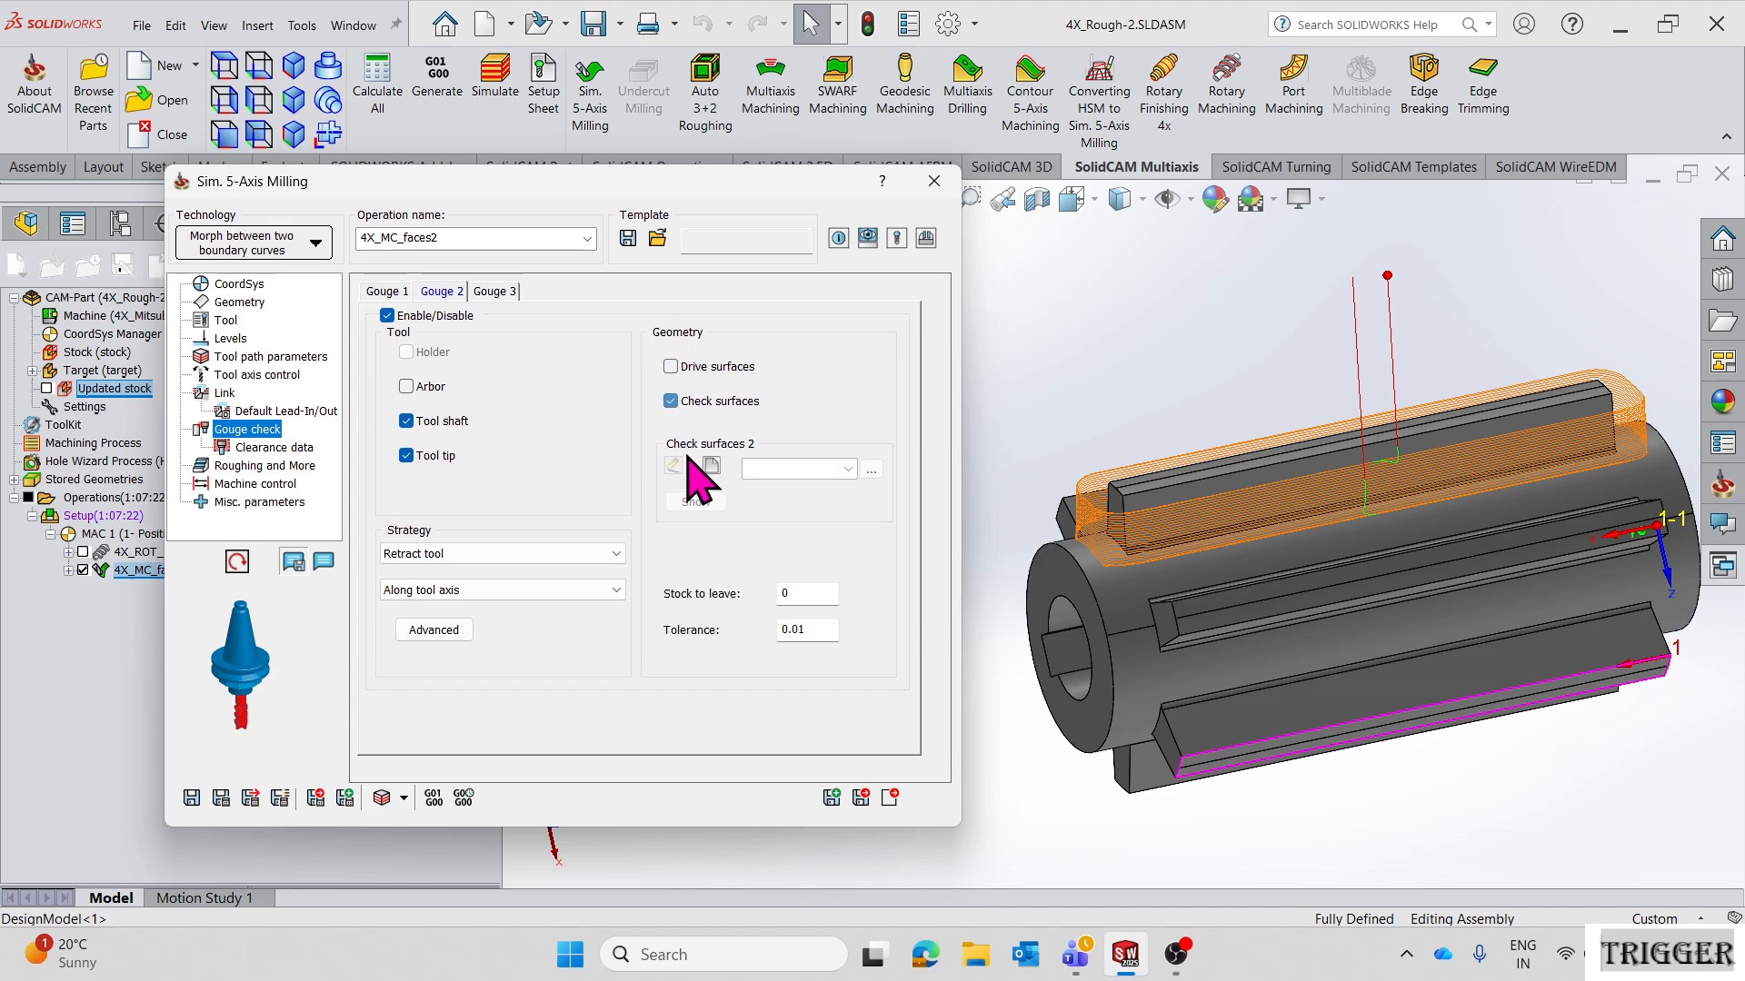
pyautogui.click(759, 485)
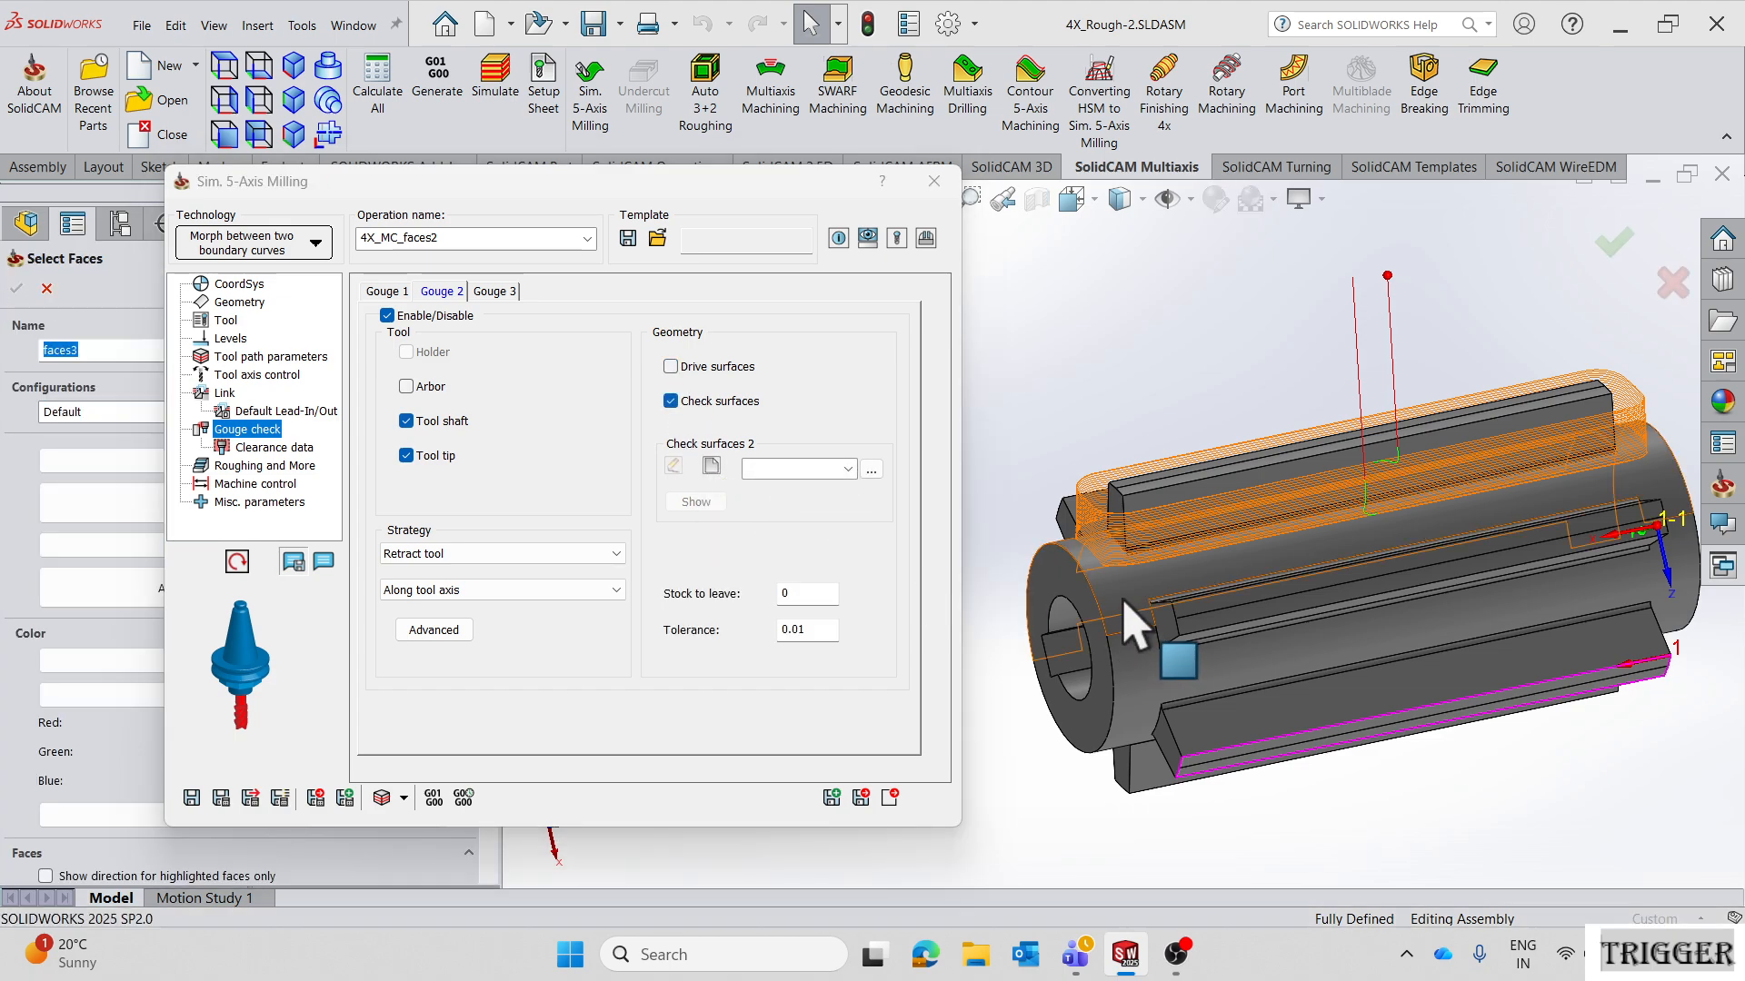
pyautogui.click(1130, 612)
pyautogui.click(18, 288)
# - Set the Gouge 2 strategy to Trim and relink toolpath with Trim collision only, and save and recalculate the operation
pyautogui.click(586, 553)
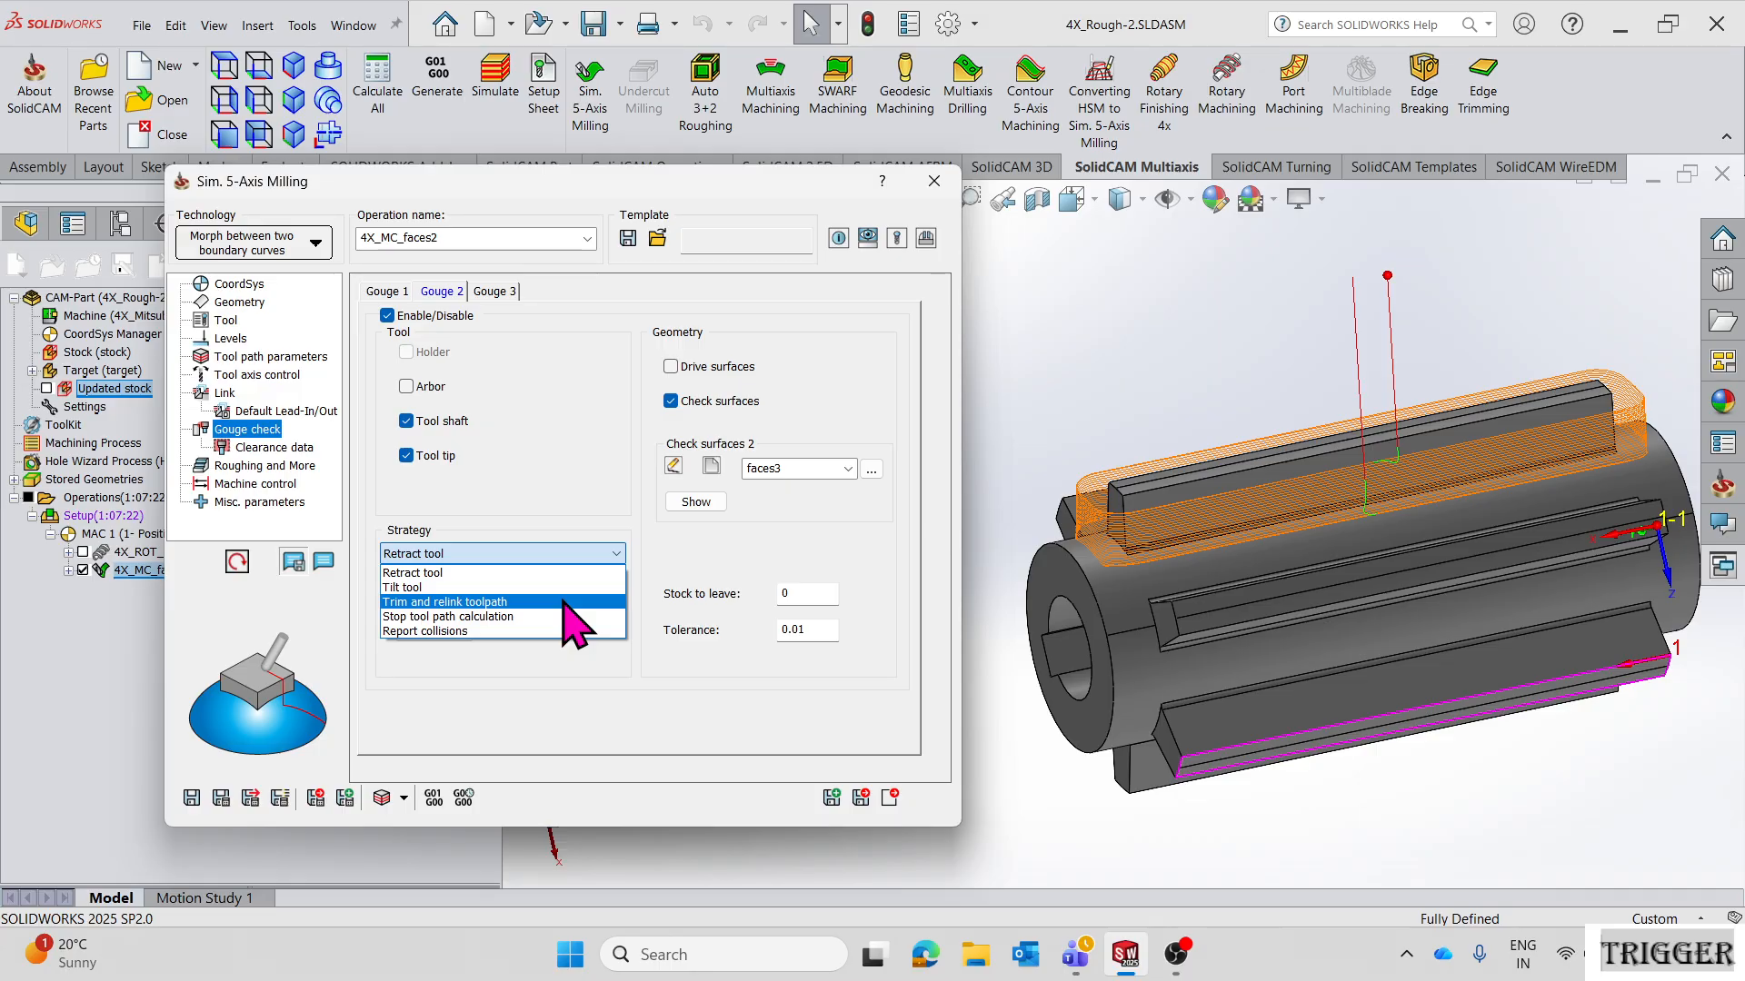
pyautogui.click(567, 602)
pyautogui.scroll(-4, 1154, 597)
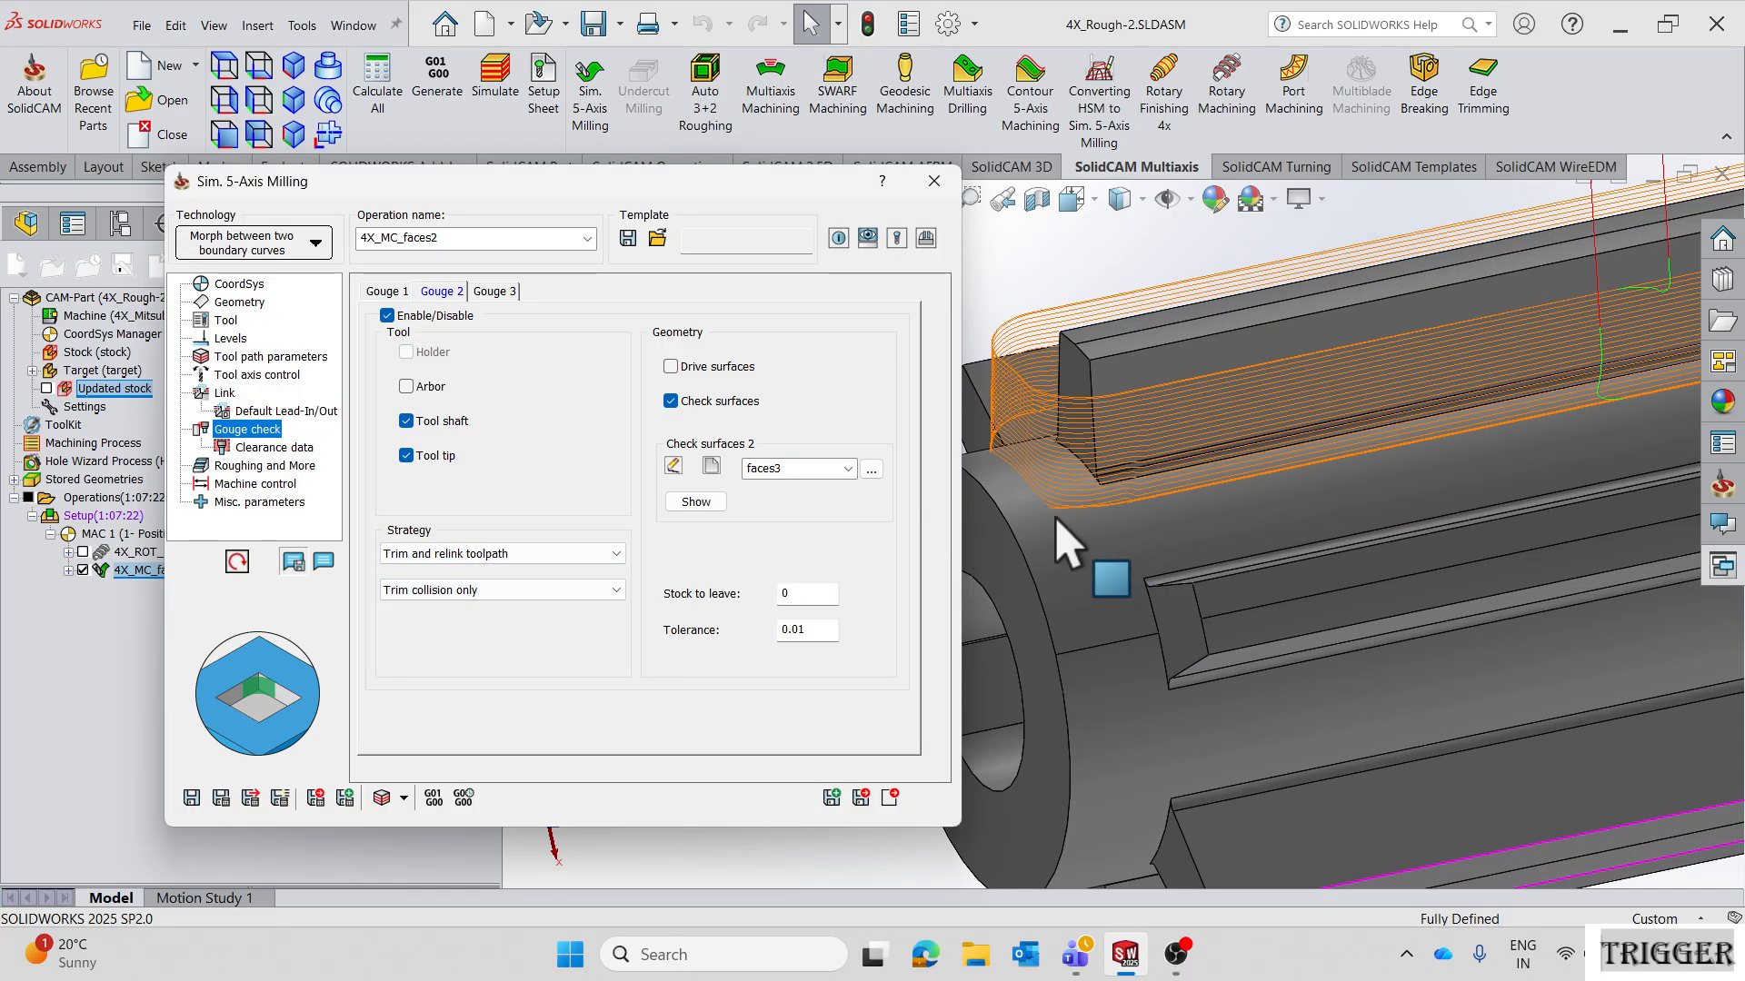
pyautogui.scroll(5, 1197, 687)
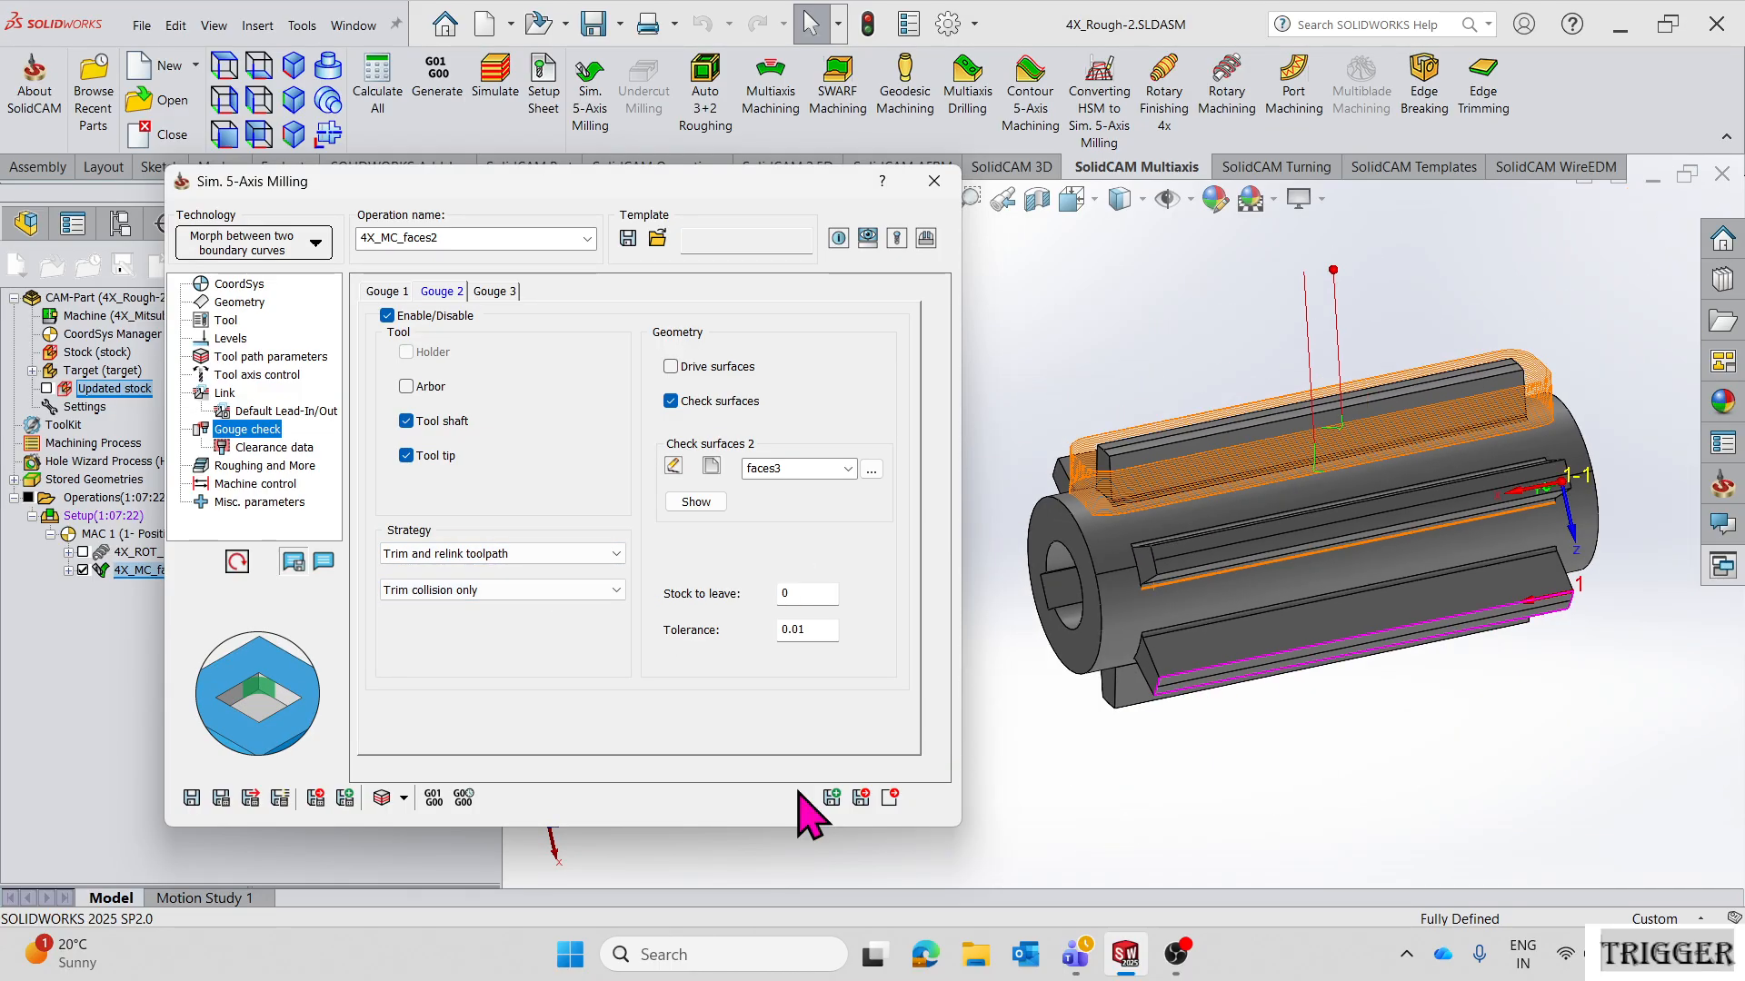
pyautogui.click(191, 798)
pyautogui.click(222, 798)
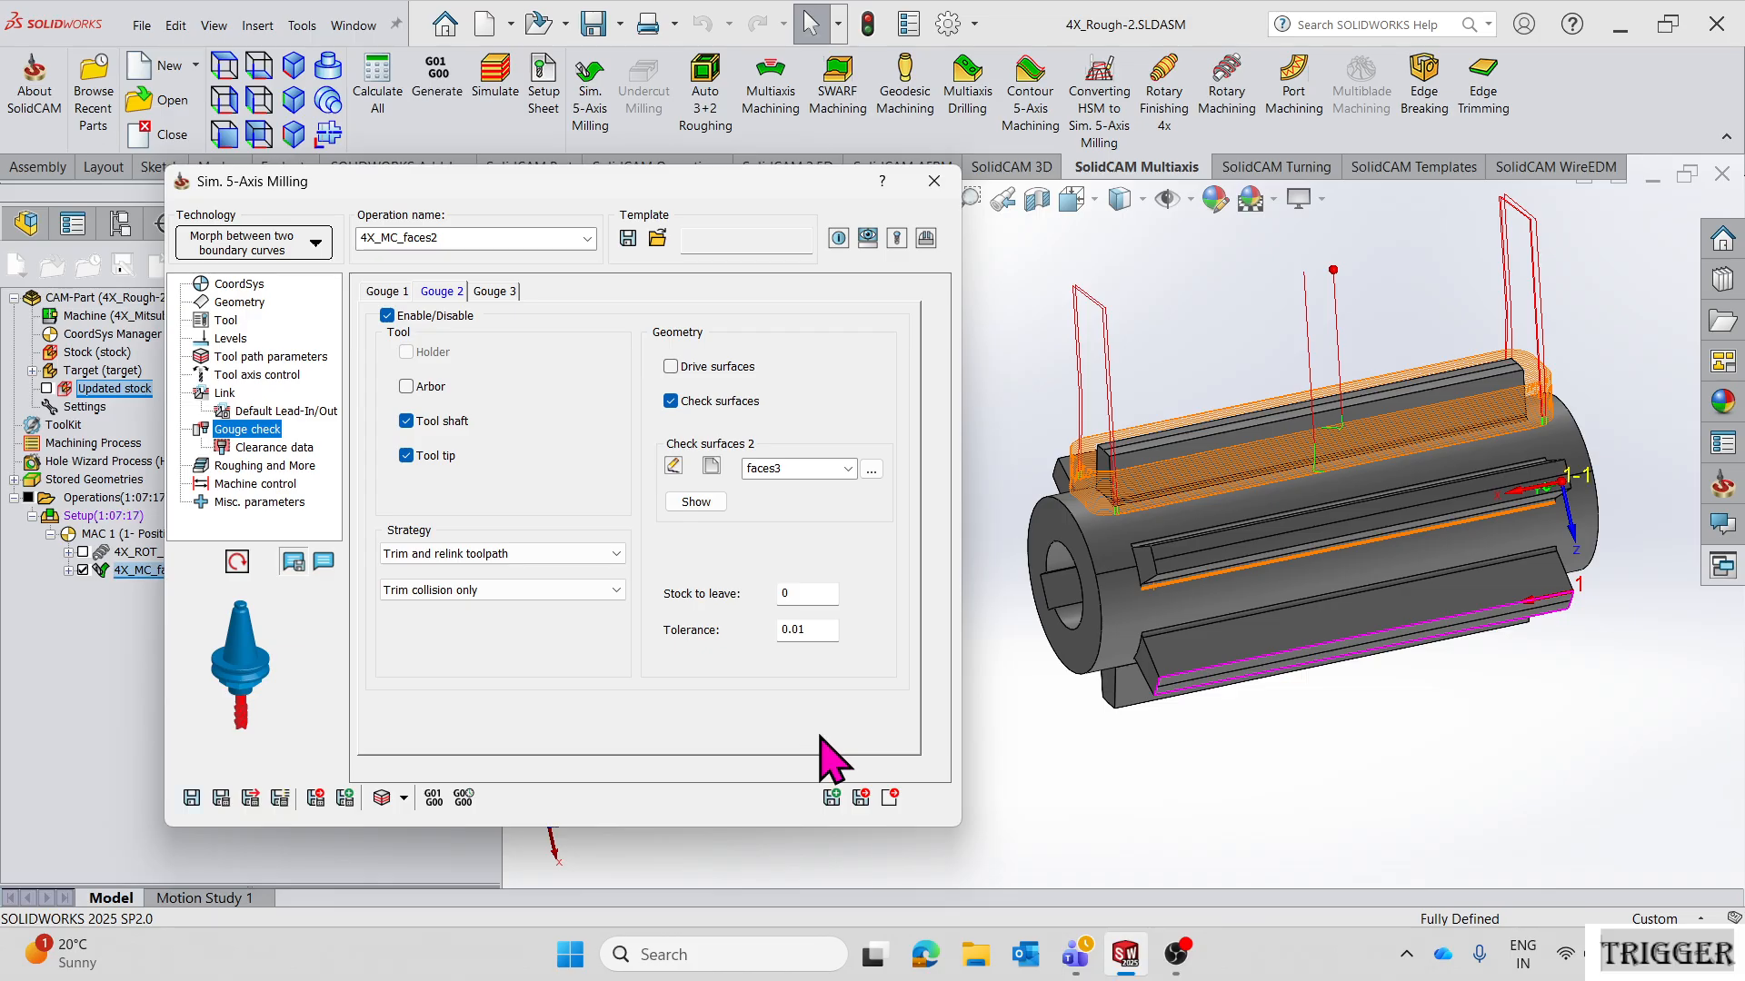
# - Inspect the trimmed passes at the rib's ends and run the operation's SolidVerify simulation
pyautogui.scroll(-6, 1130, 486)
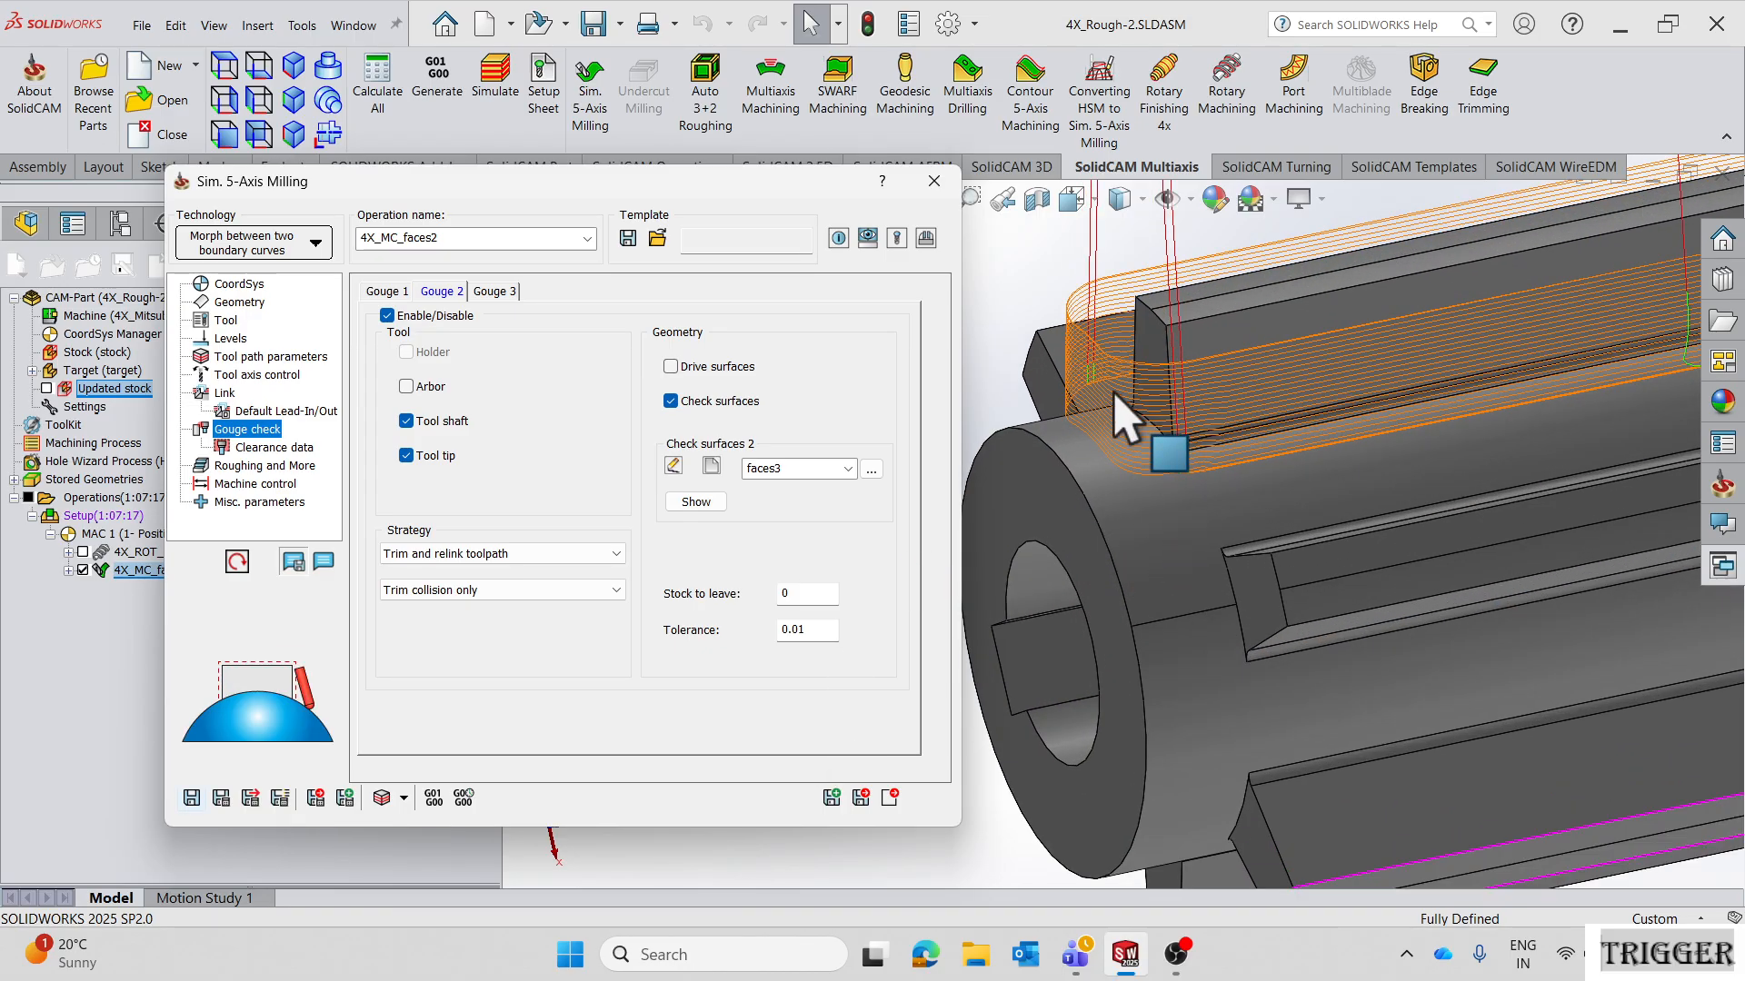
pyautogui.moveTo(1150, 634); pyautogui.dragTo(1254, 634, button='middle')
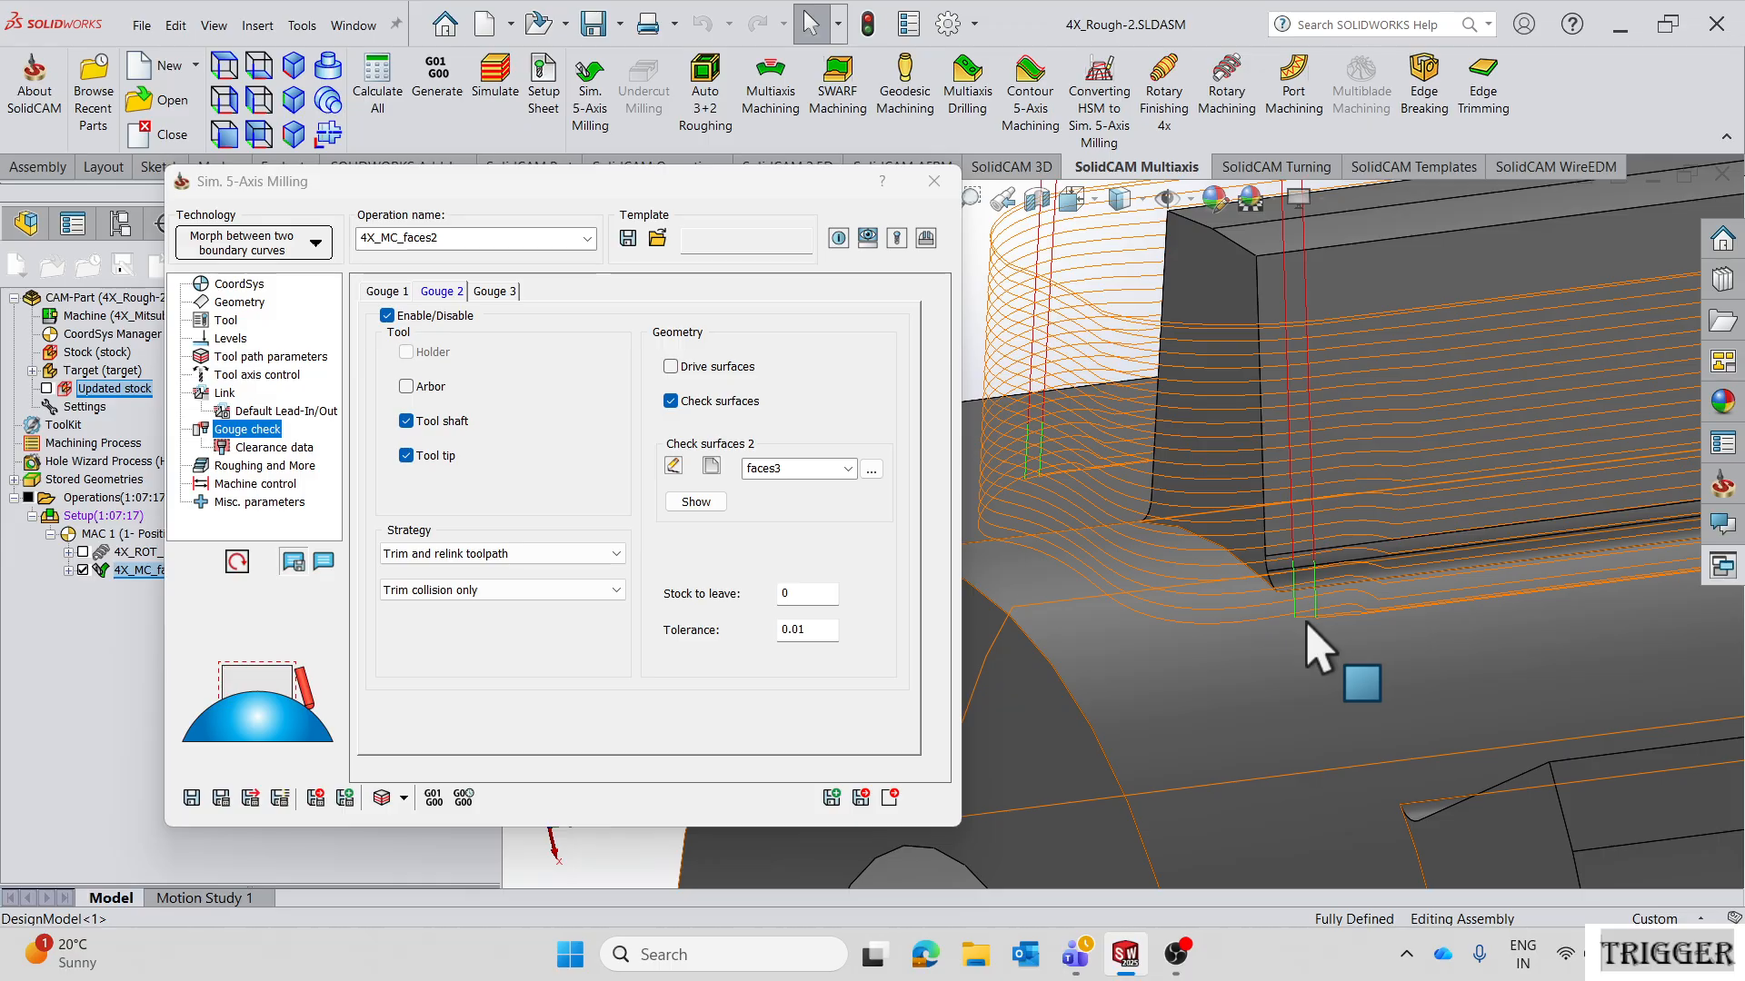
pyautogui.scroll(8, 1196, 663)
pyautogui.moveTo(1298, 502); pyautogui.dragTo(1336, 557, button='middle')
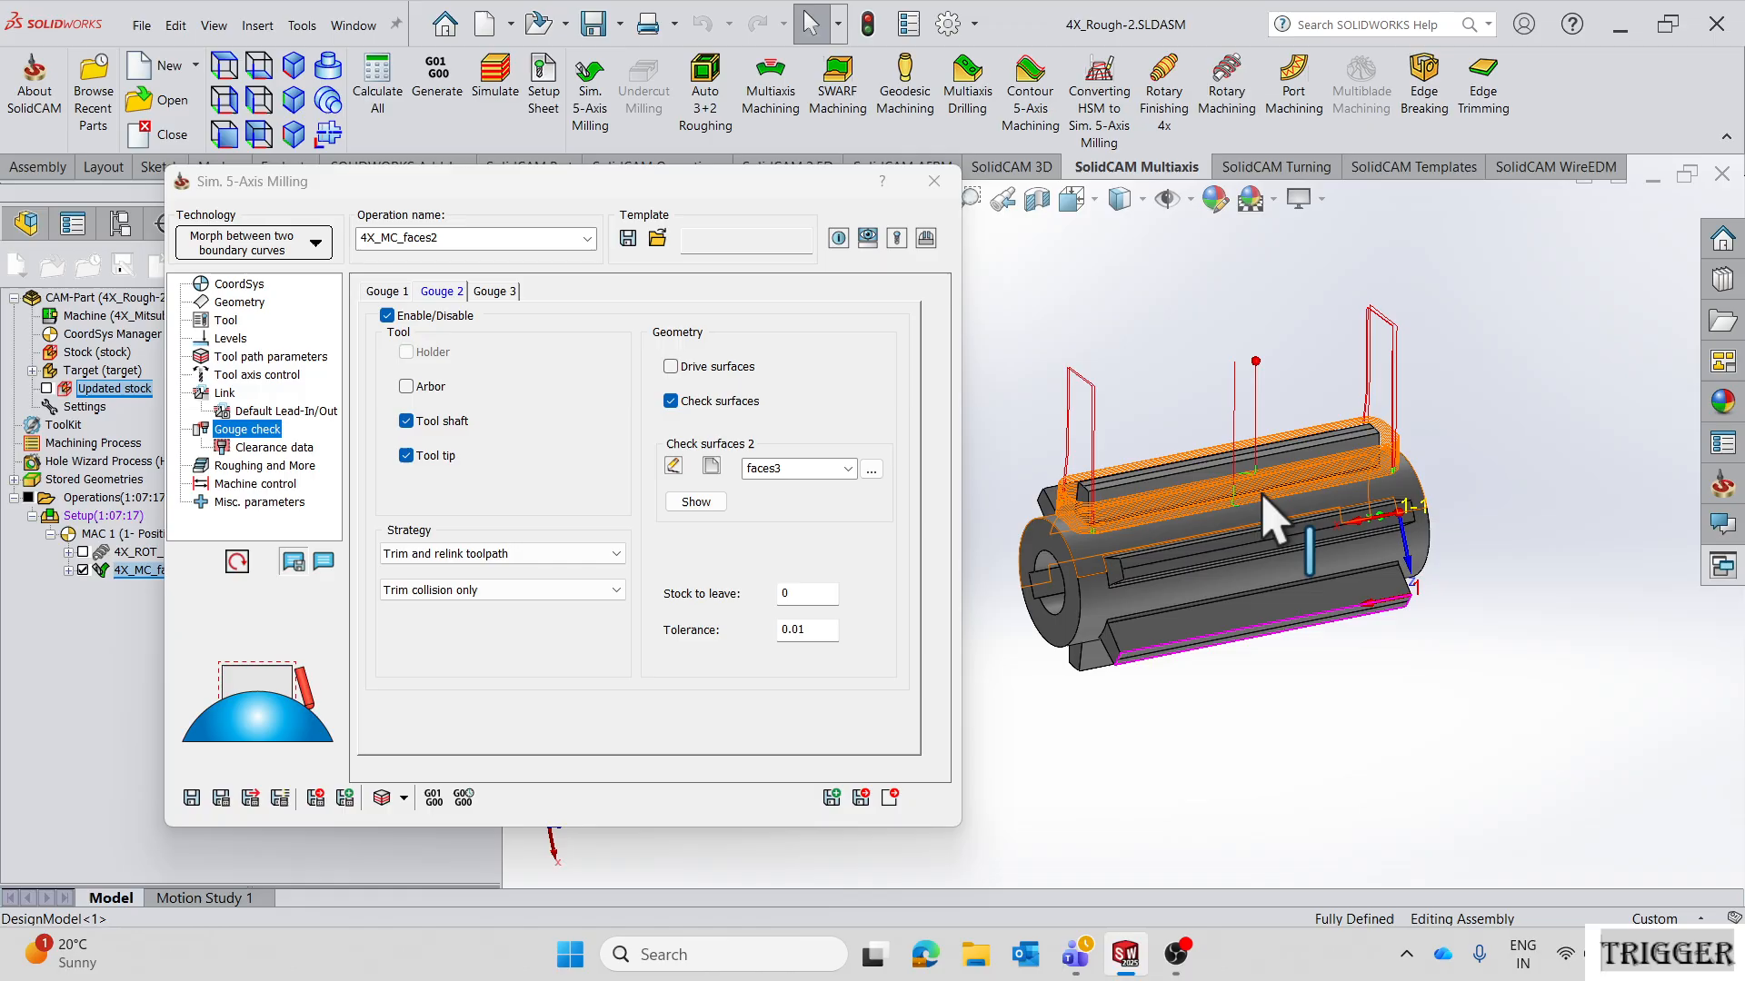
pyautogui.scroll(-3, 1164, 509)
pyautogui.moveTo(1159, 491); pyautogui.dragTo(1143, 472, button='middle')
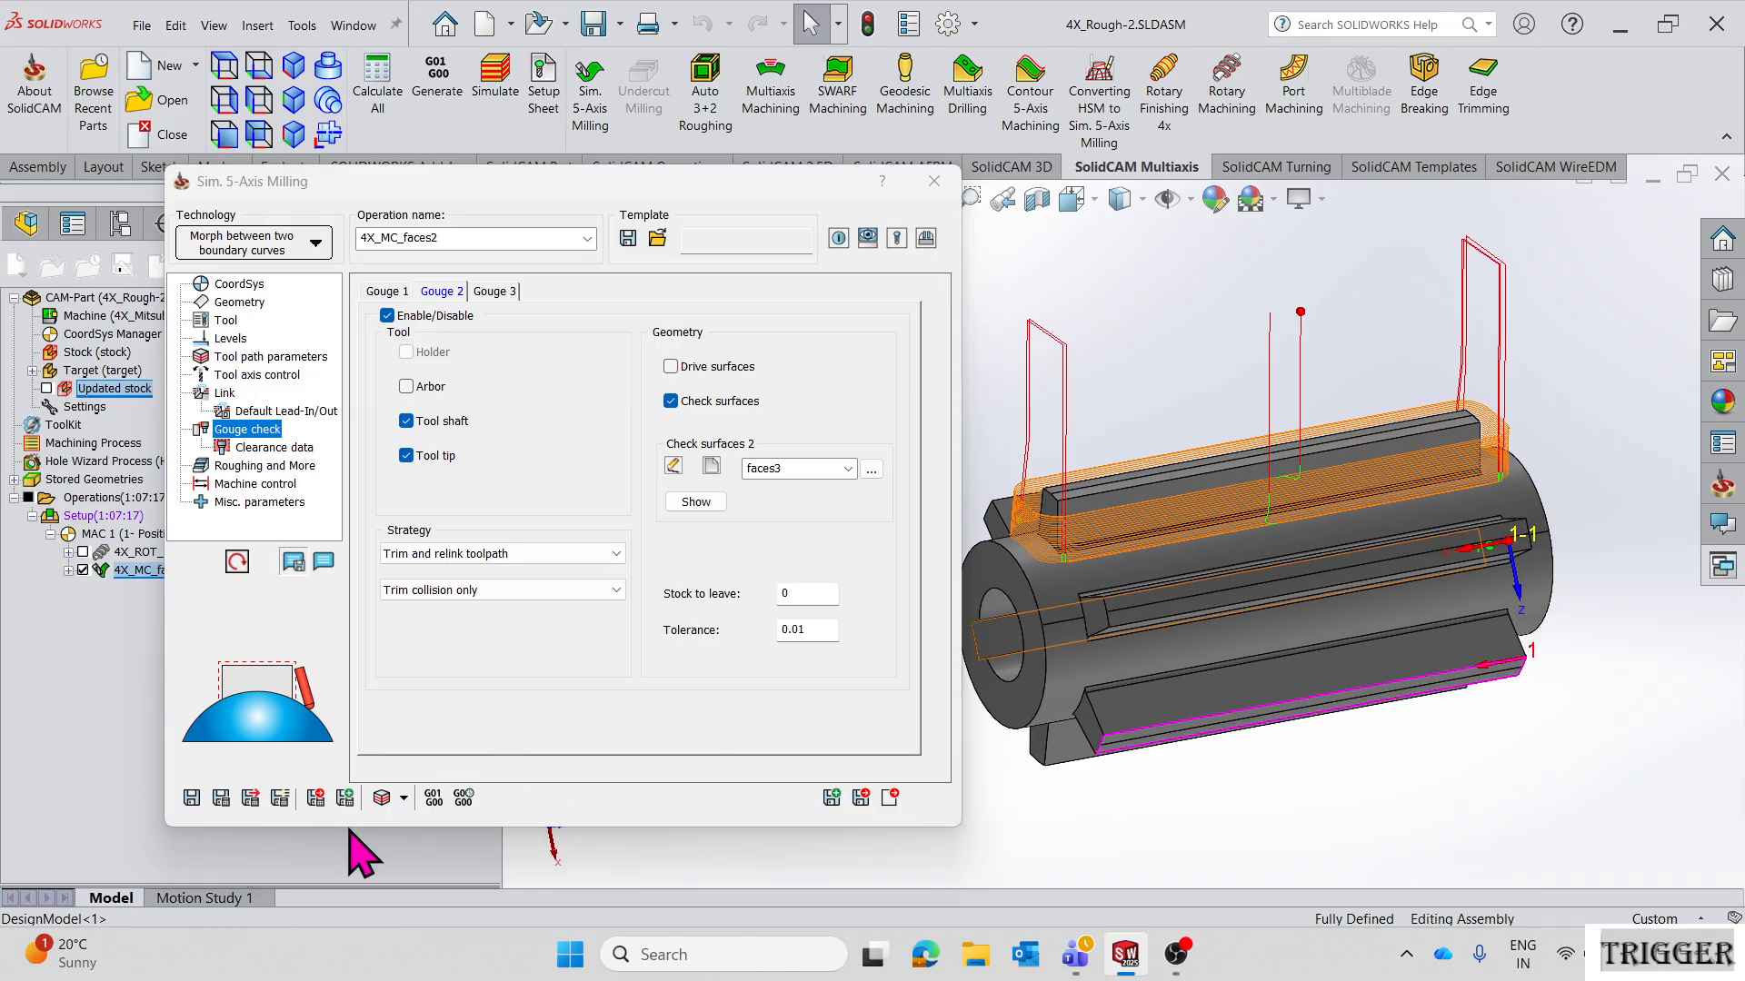
pyautogui.click(380, 801)
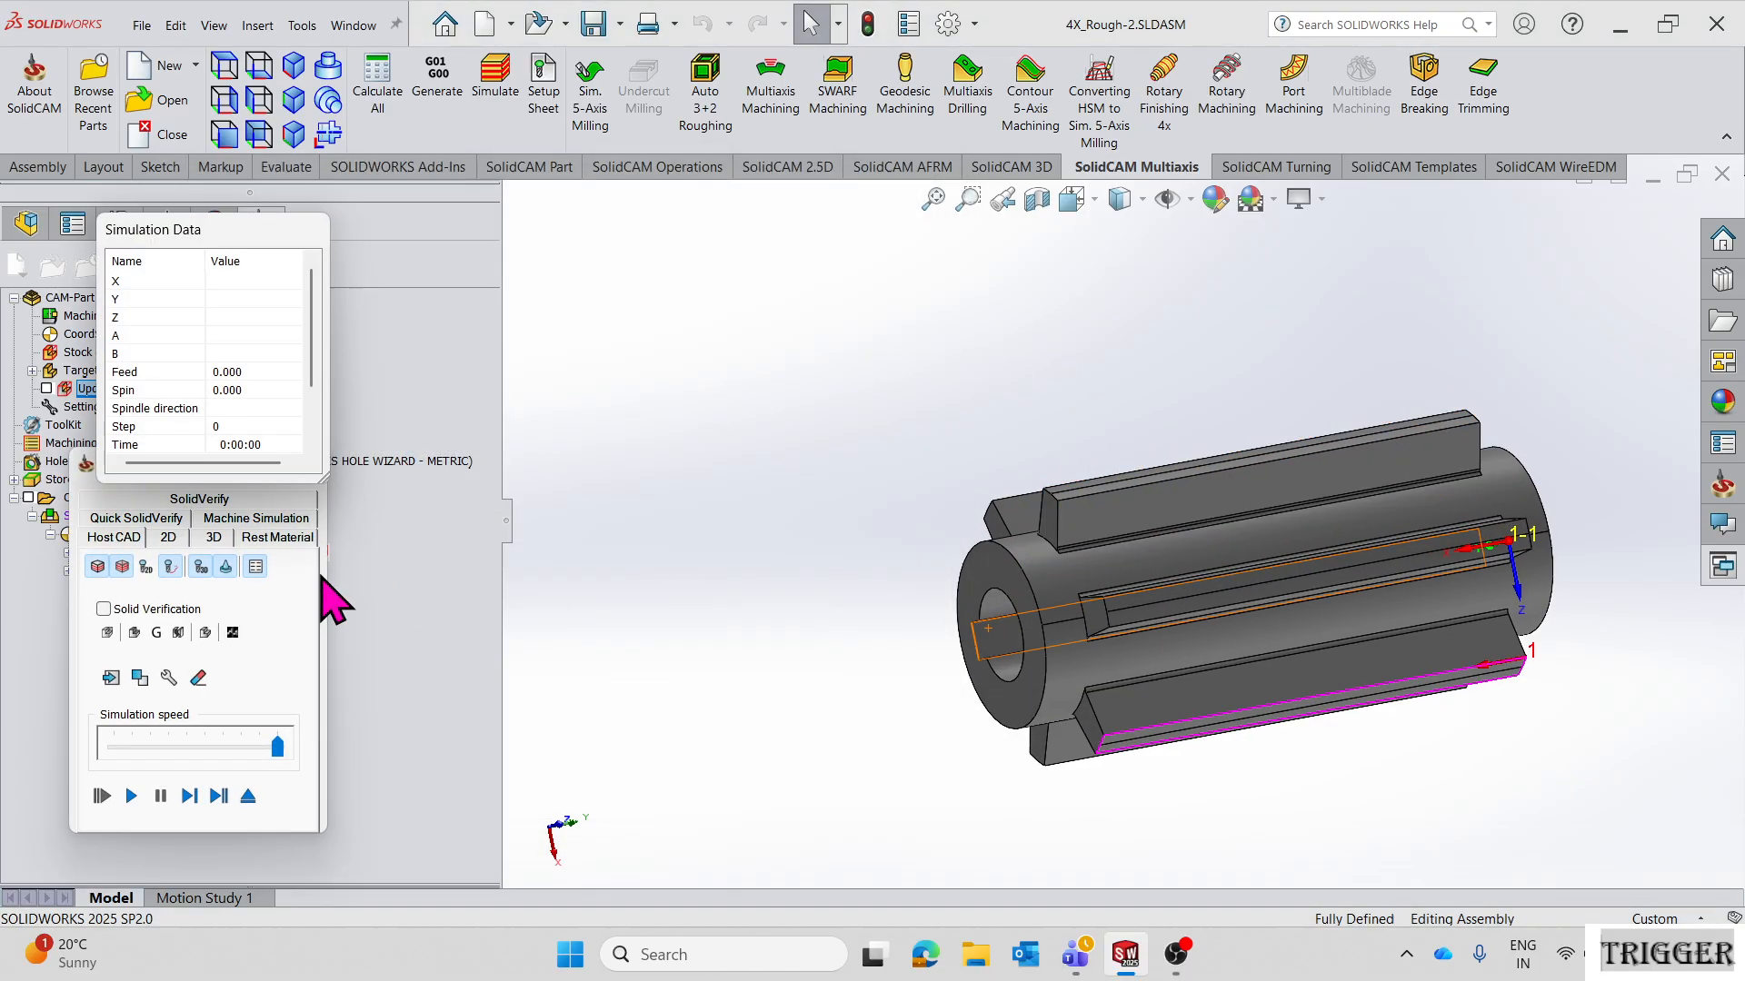
pyautogui.click(211, 502)
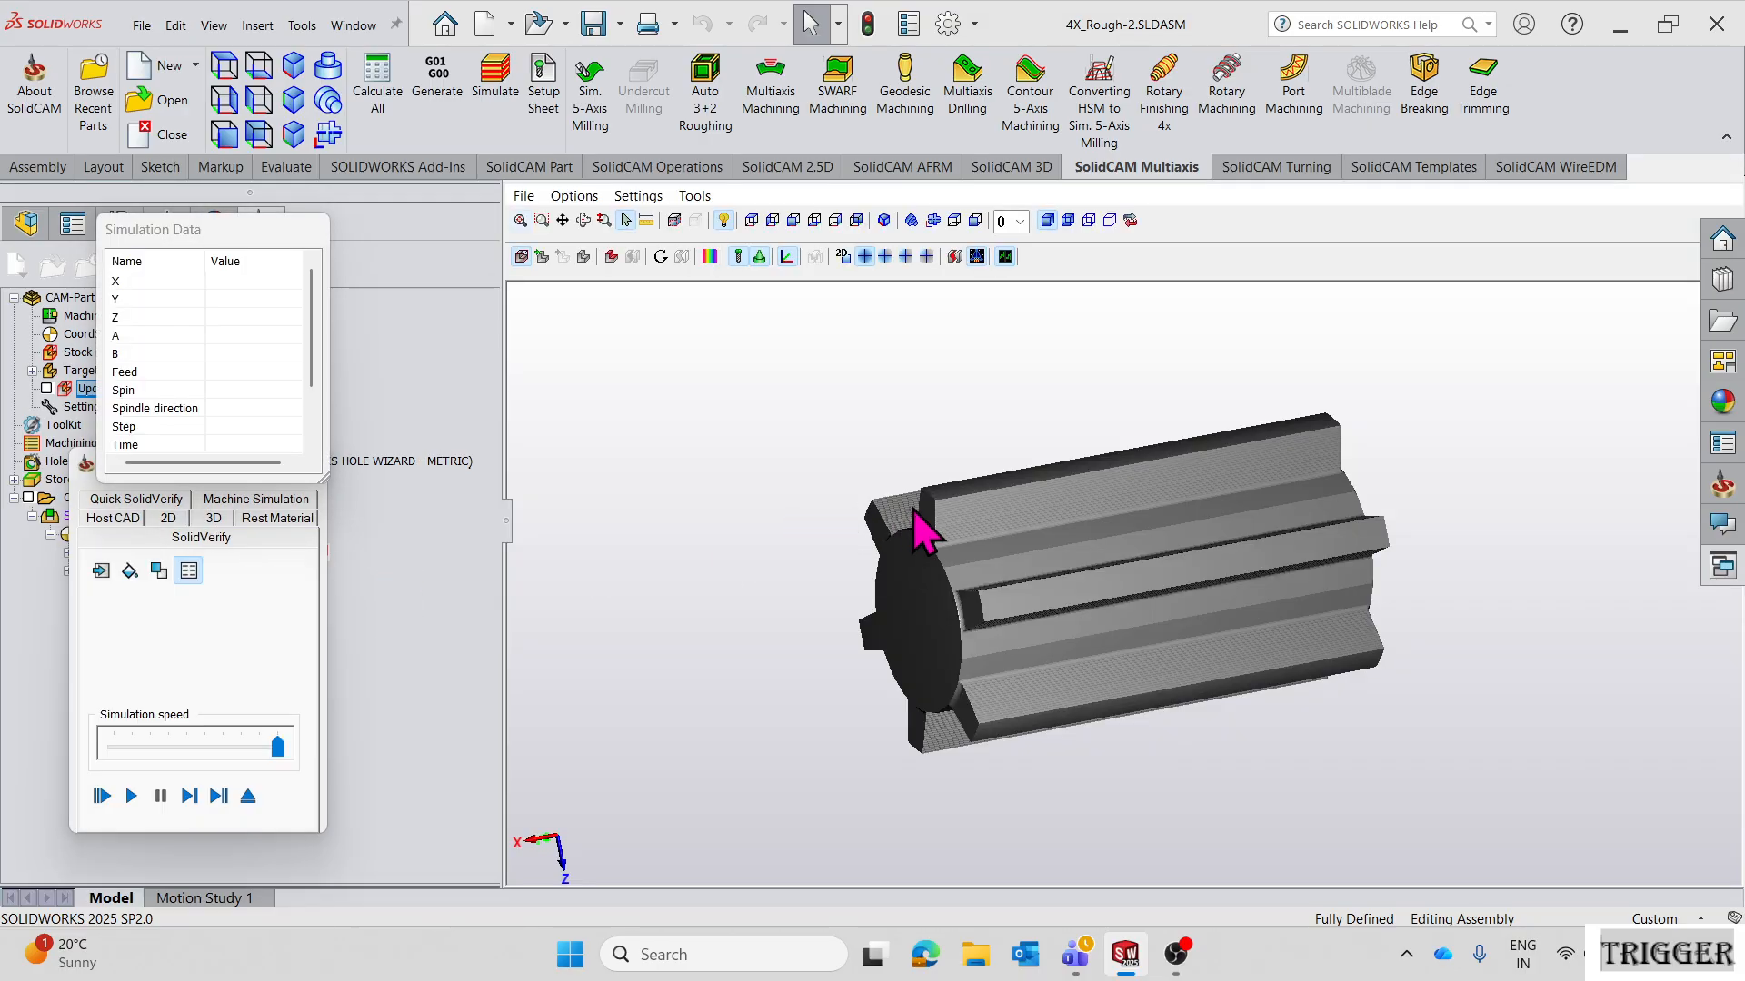
pyautogui.click(131, 796)
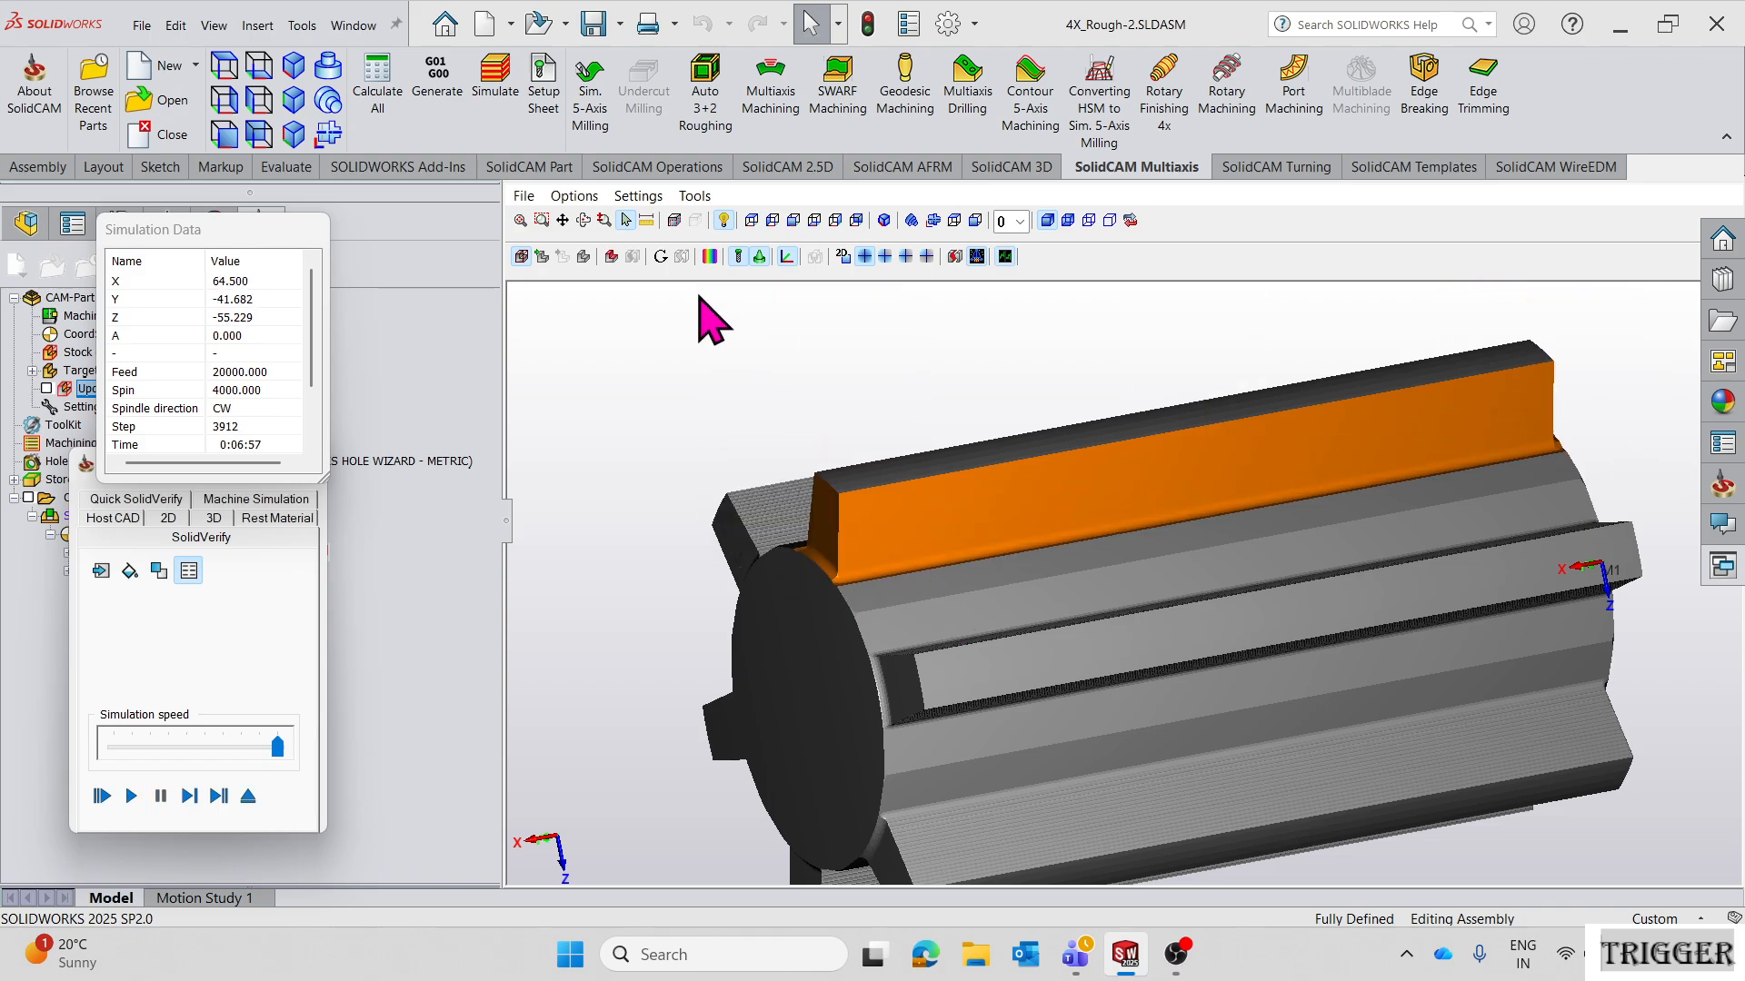
# - Compare the machined stock with the target using the default tolerance limits from -0.1 to 0.1
pyautogui.click(709, 257)
pyautogui.moveTo(1099, 569); pyautogui.dragTo(1306, 637, button='middle')
pyautogui.scroll(3, 1213, 733)
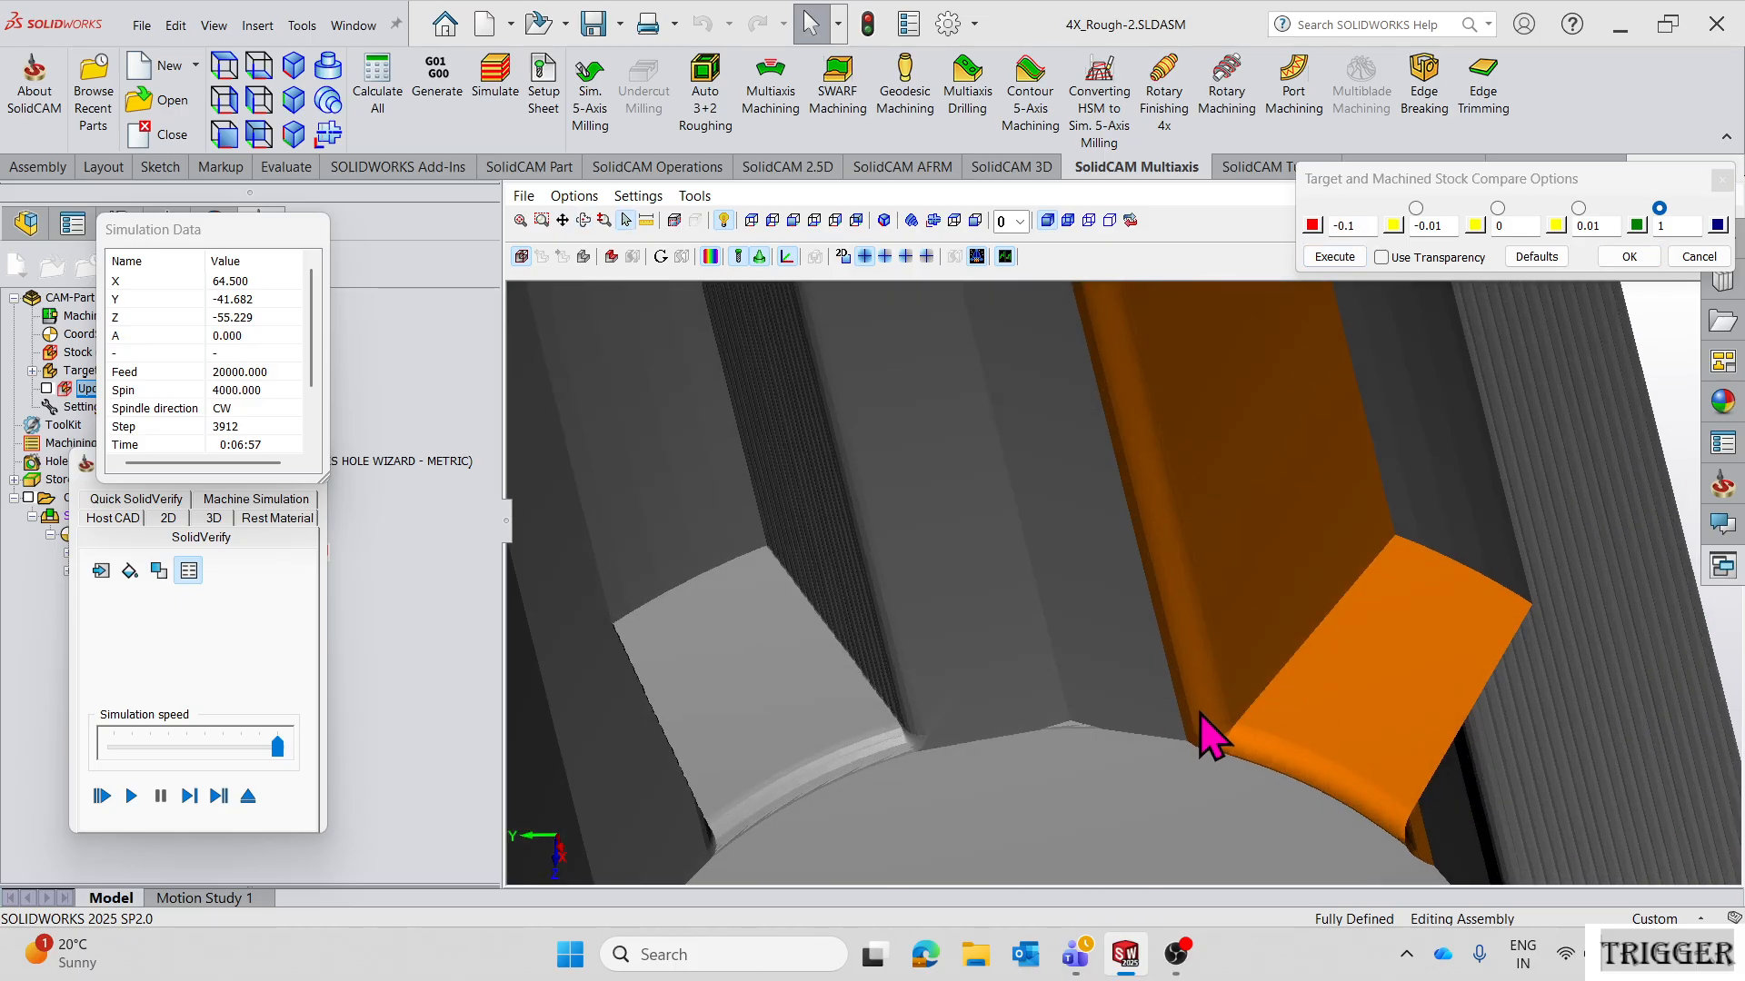
pyautogui.scroll(-5, 1190, 720)
pyautogui.moveTo(1168, 720); pyautogui.dragTo(1363, 425, button='middle')
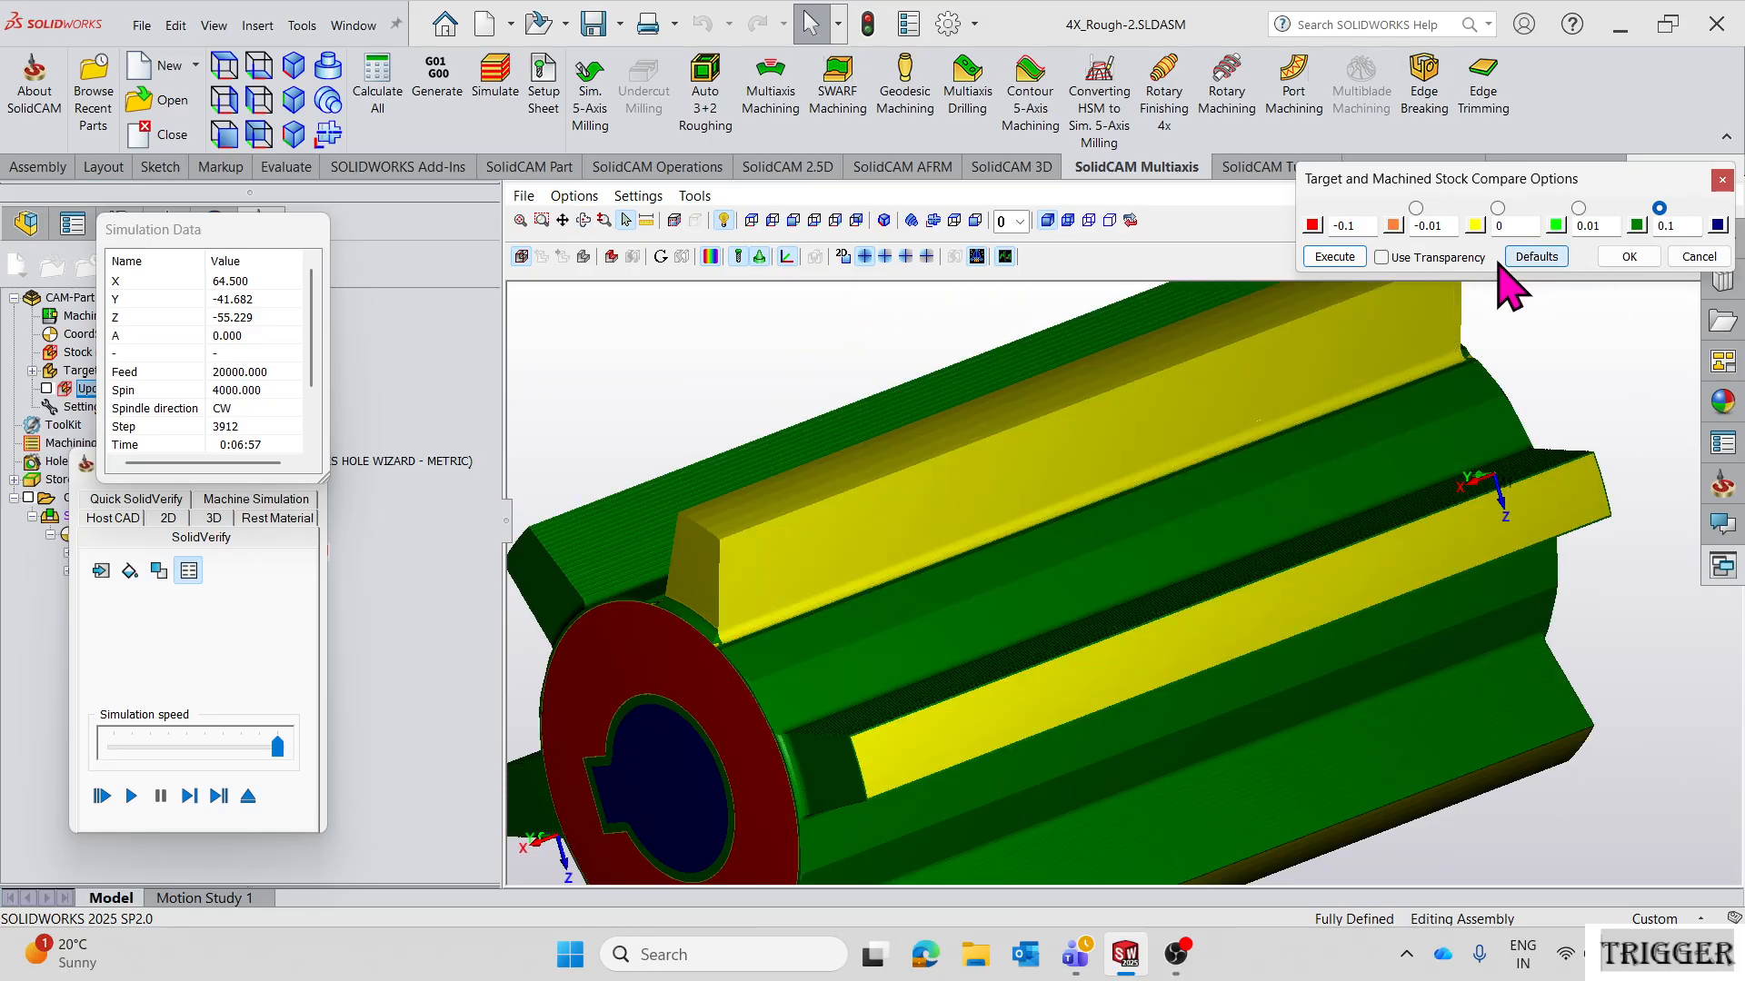
pyautogui.click(1348, 263)
# - Examine the comparison colours on the machined rib walls from several sides and exit the simulation
pyautogui.moveTo(1035, 686); pyautogui.dragTo(1017, 642, button='middle')
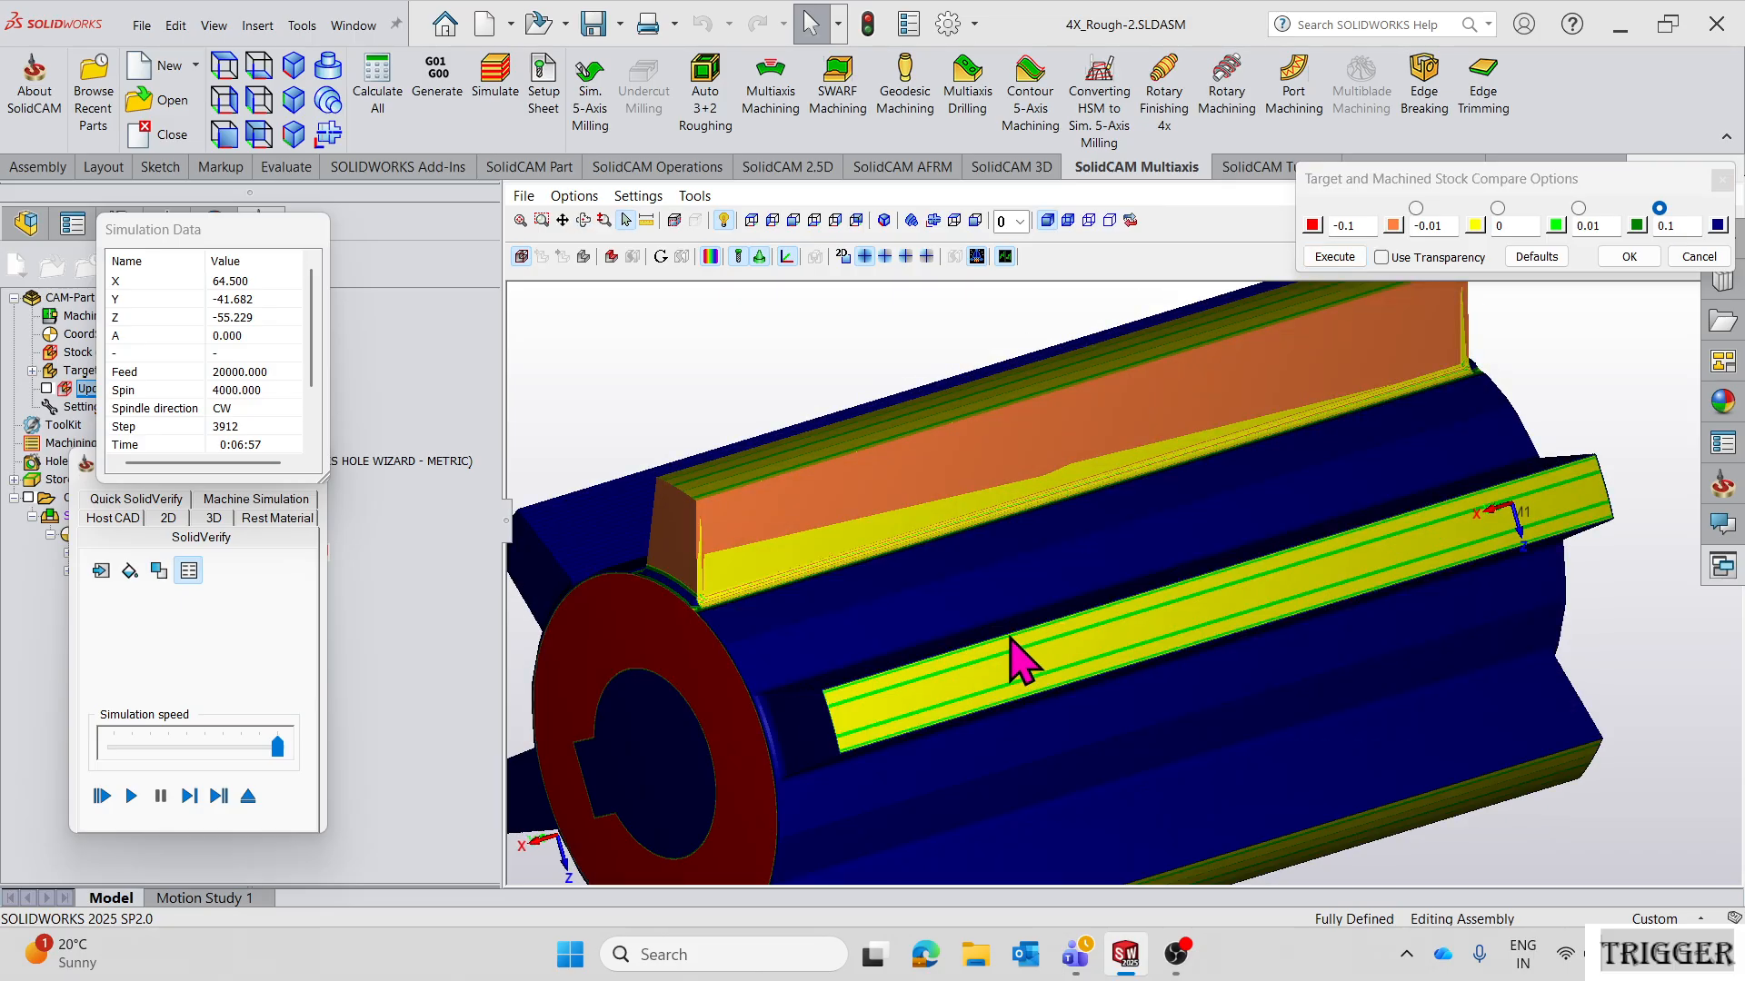
pyautogui.scroll(-3, 914, 574)
pyautogui.moveTo(1106, 506); pyautogui.dragTo(1036, 677, button='middle')
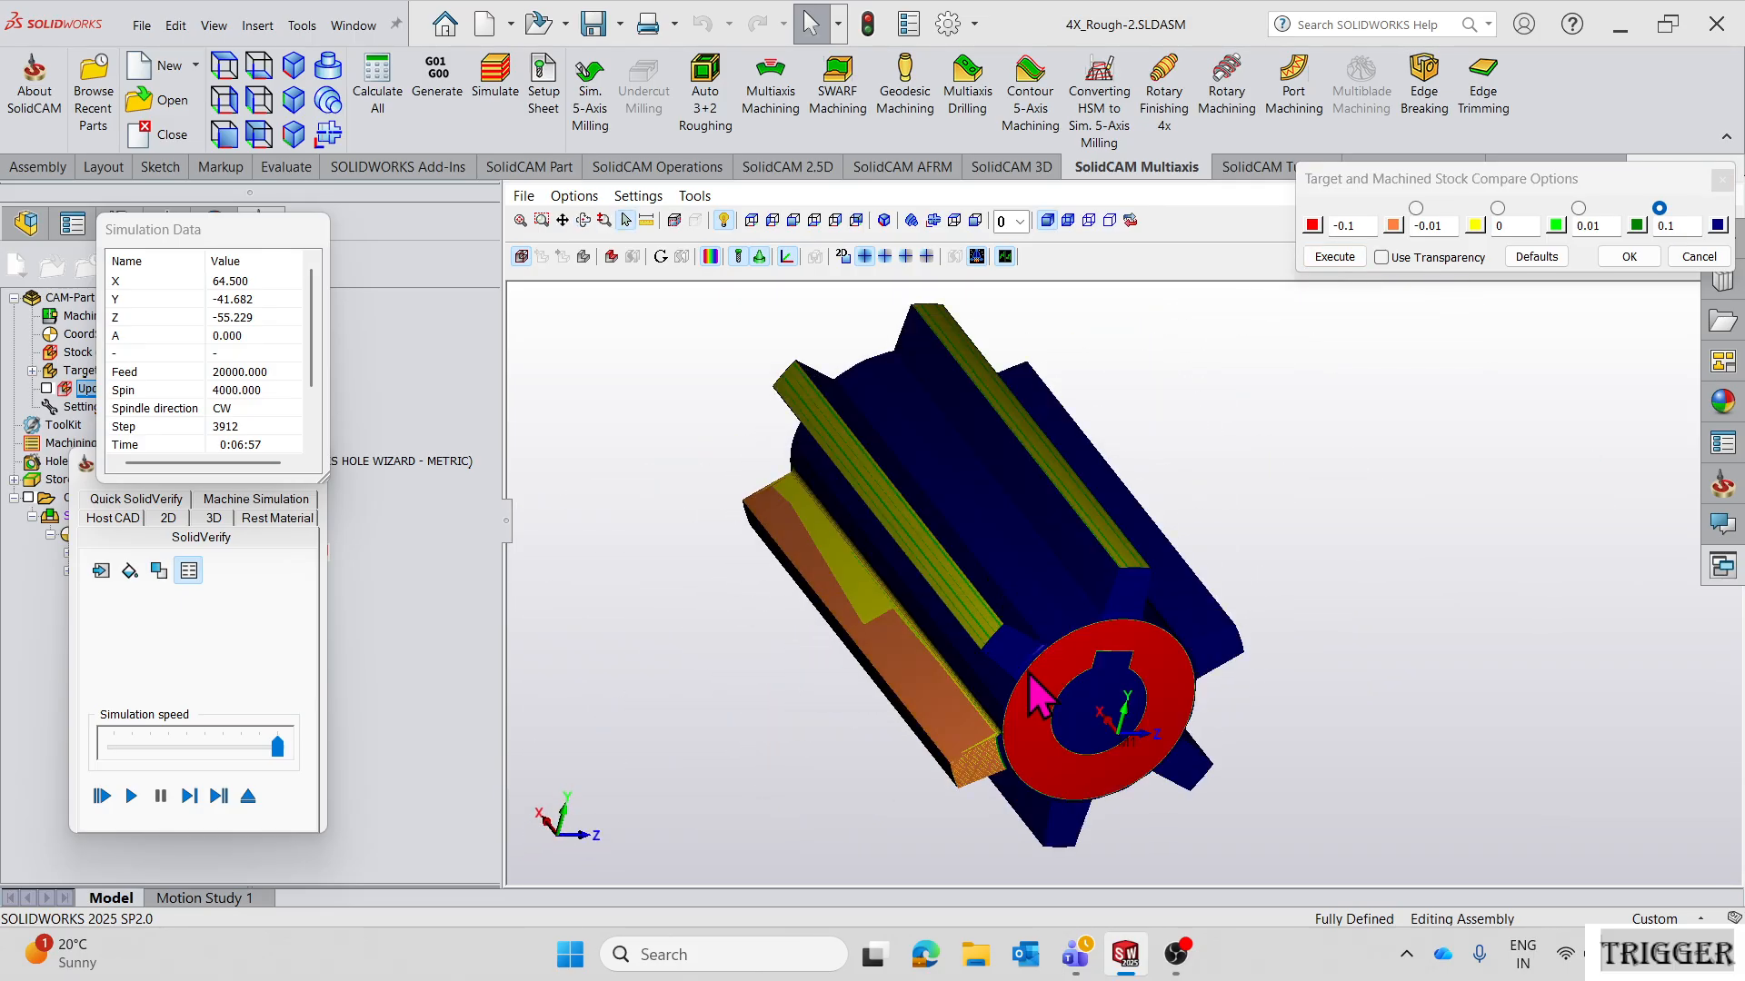
pyautogui.moveTo(1008, 800); pyautogui.dragTo(1040, 622, button='middle')
pyautogui.scroll(2, 1005, 546)
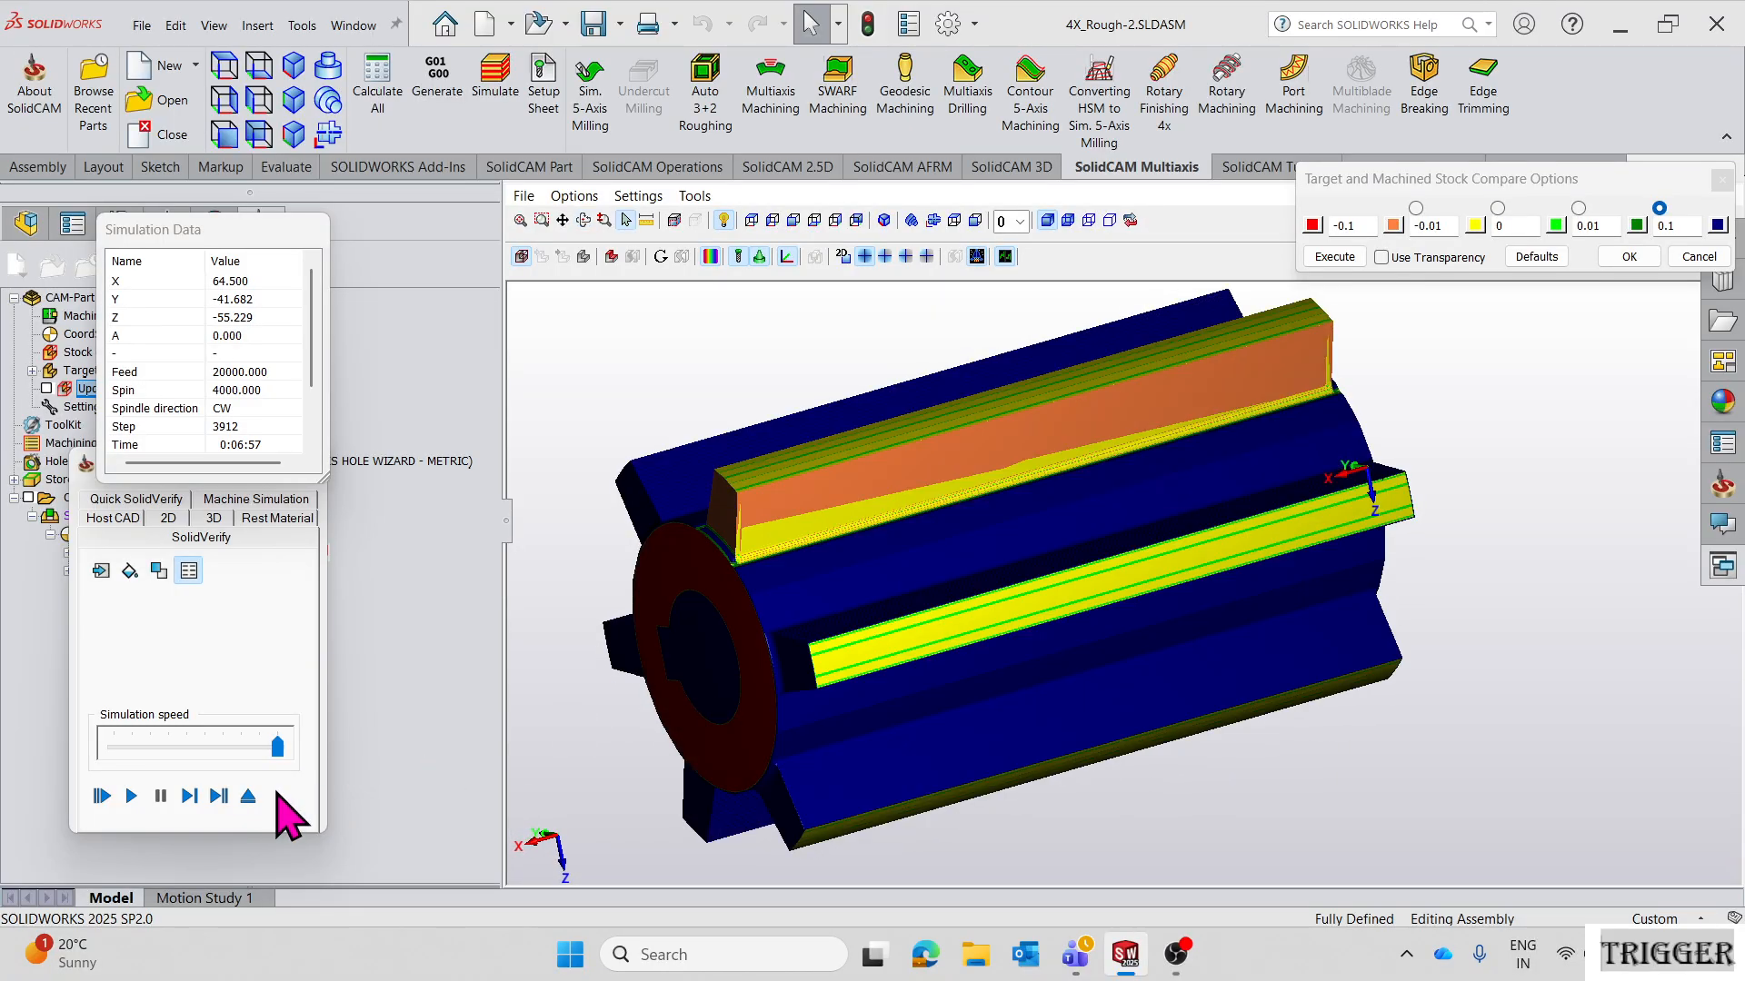
pyautogui.click(248, 796)
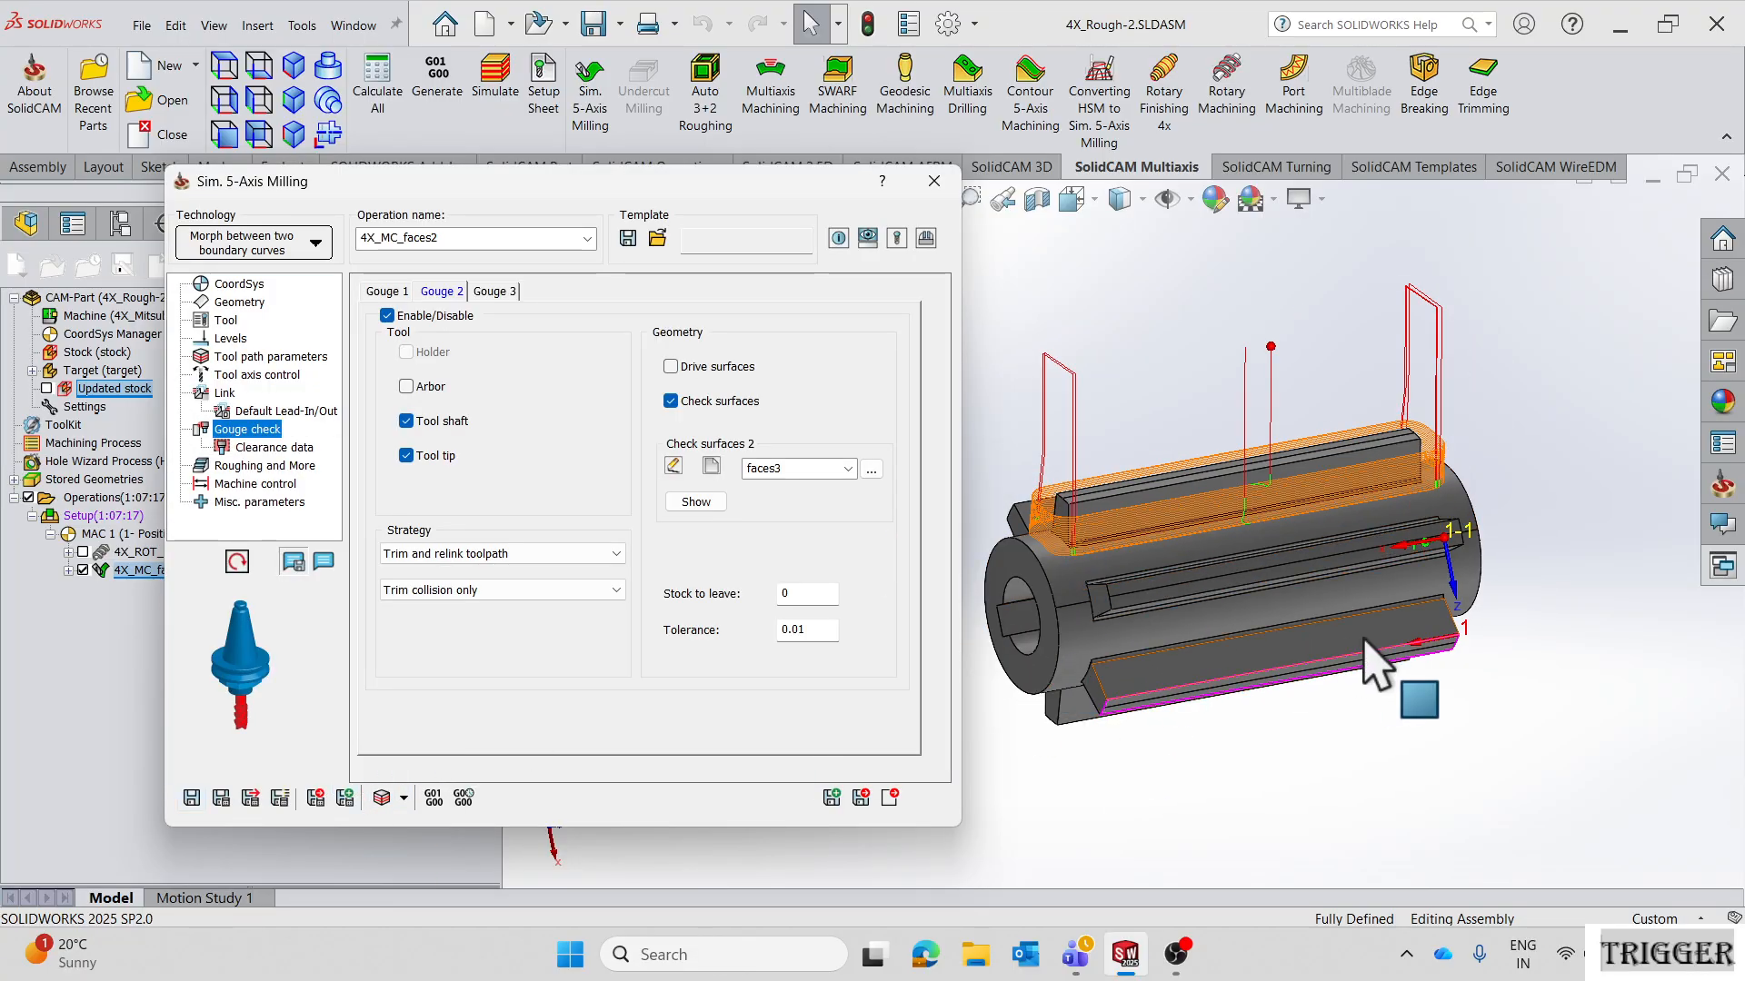
# - Enable Rotate&Translate for the rib operation around the X-Axis with 6 steps and a 60-degree rotation angle
pyautogui.scroll(2, 1366, 641)
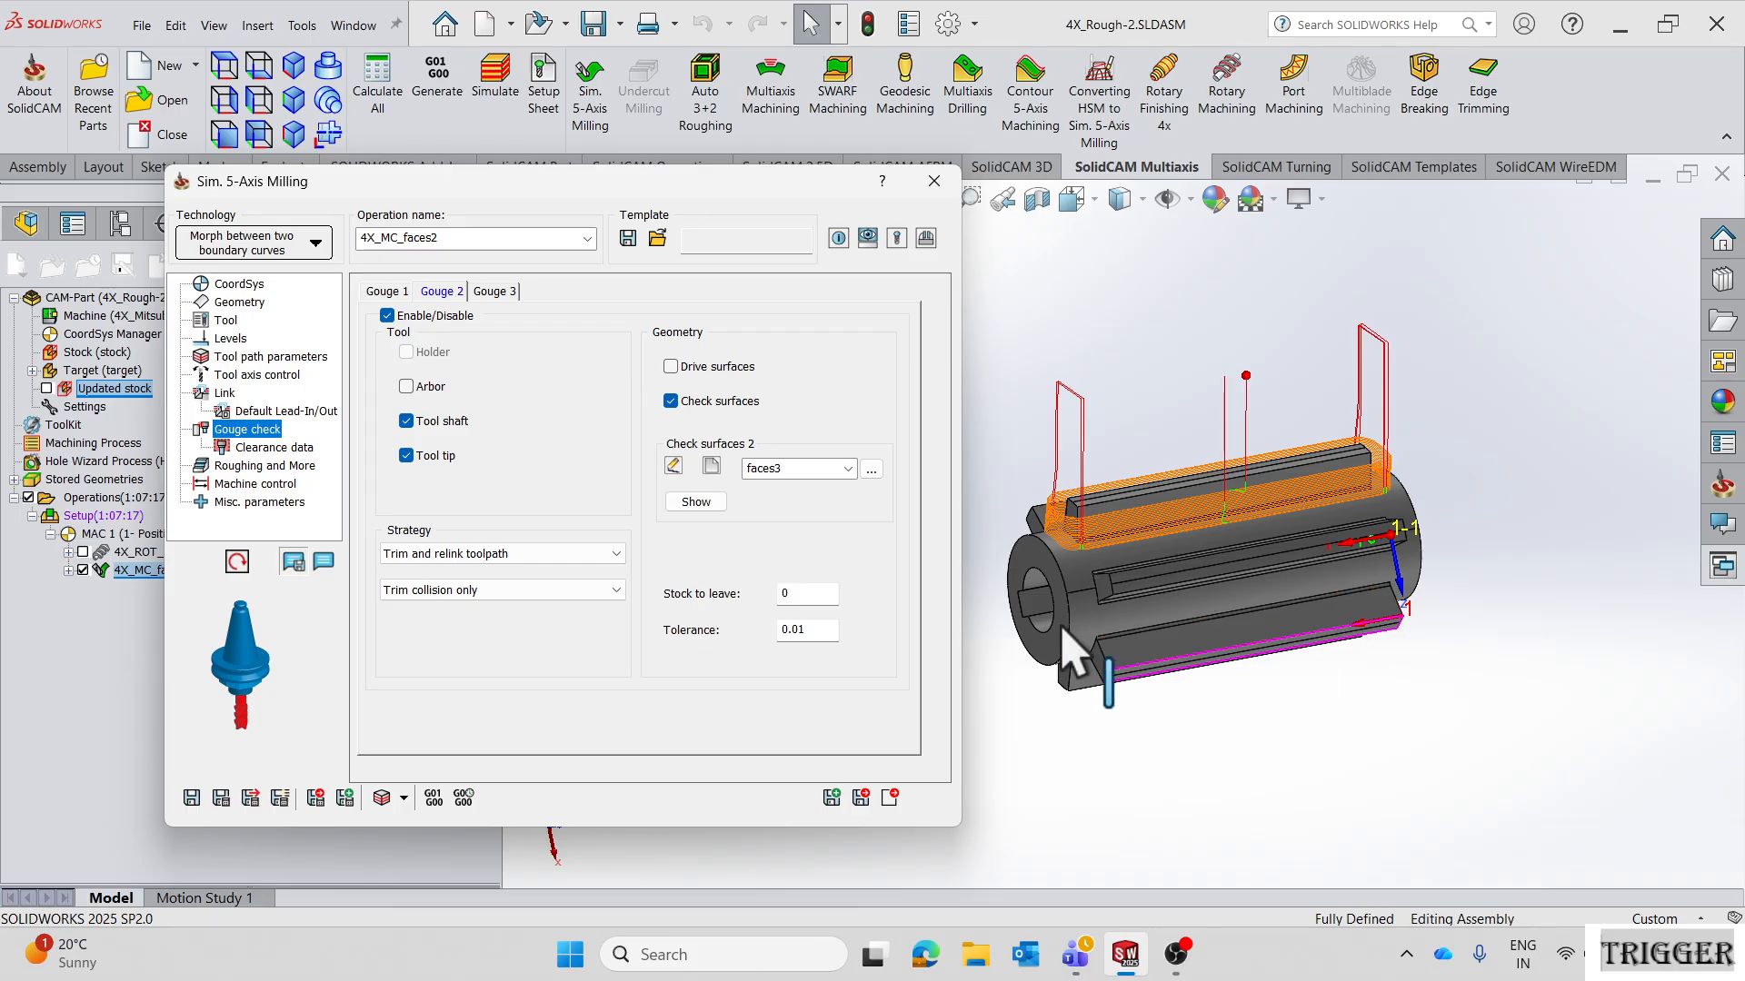
pyautogui.click(269, 467)
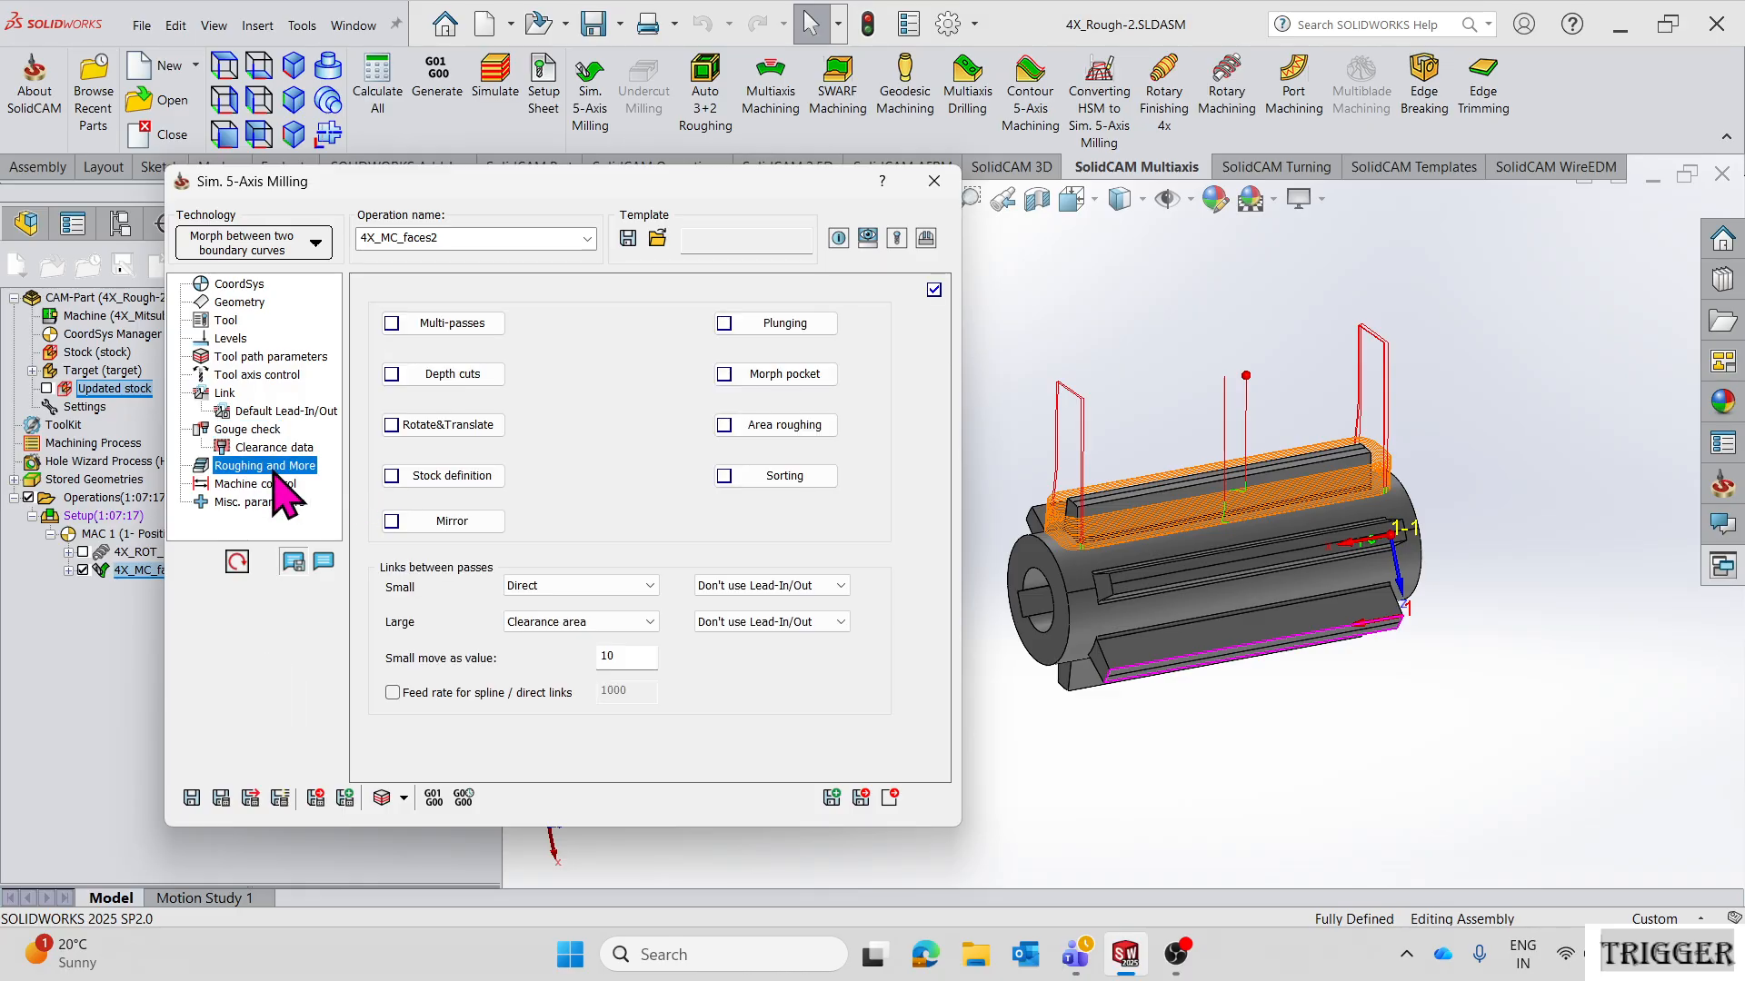
pyautogui.click(445, 426)
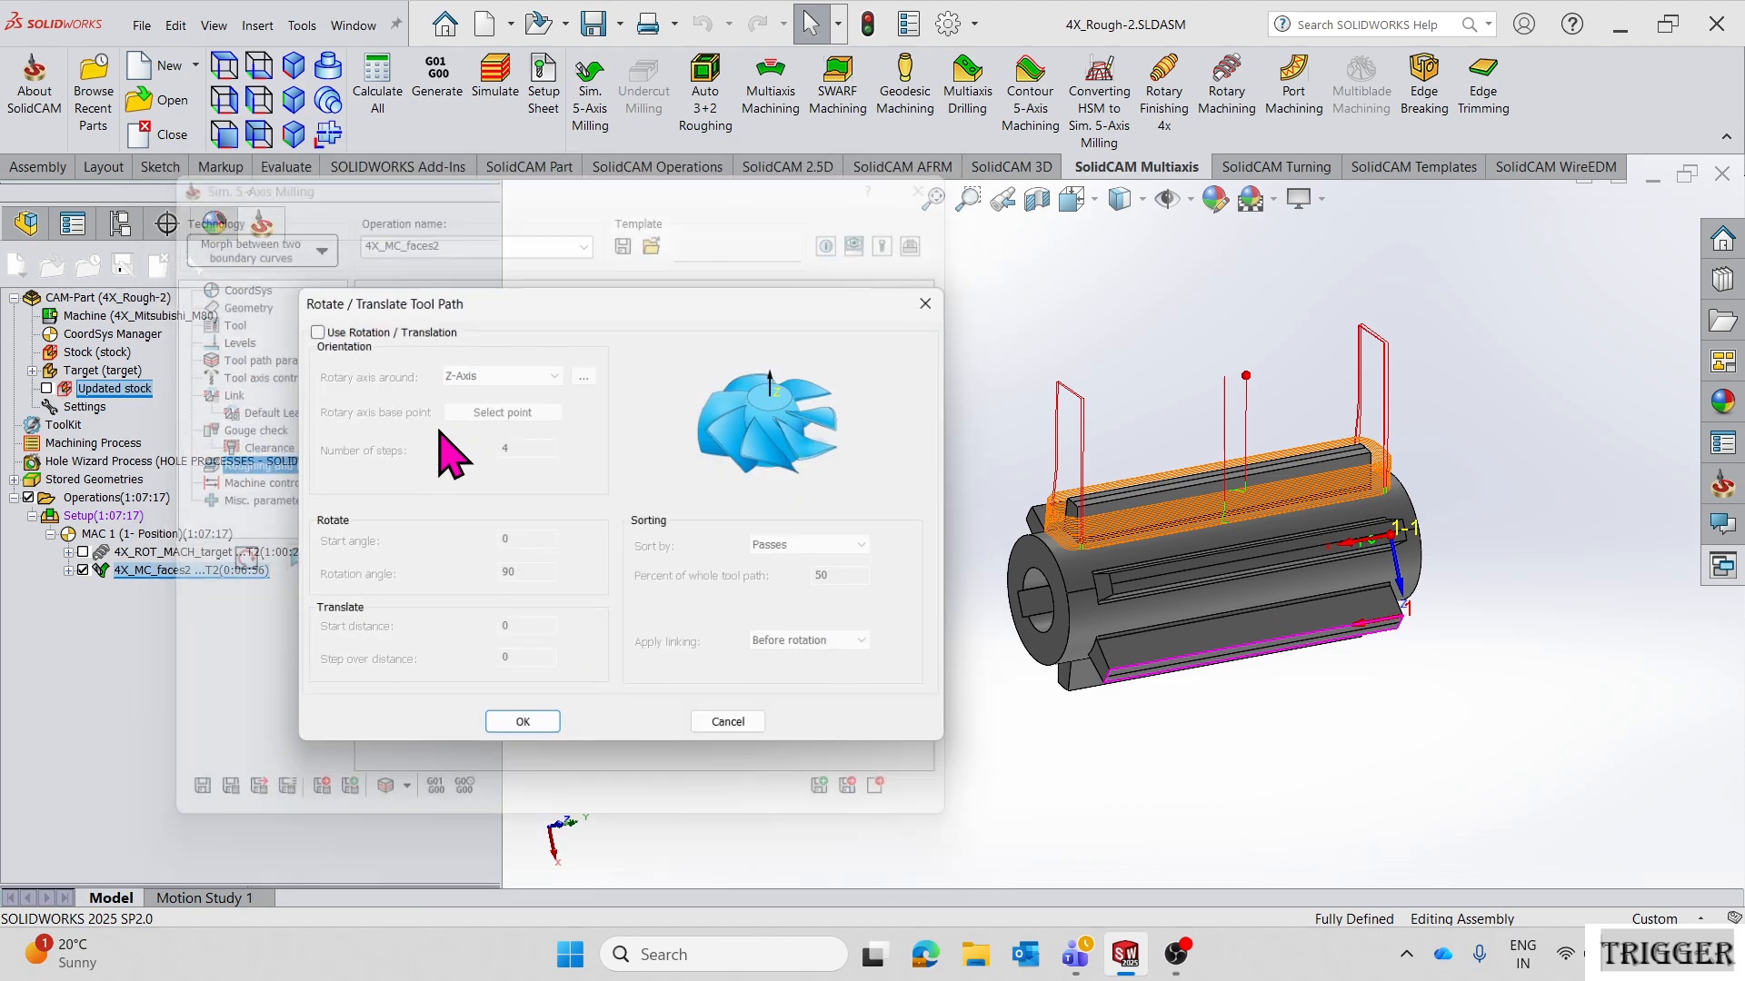
pyautogui.click(307, 326)
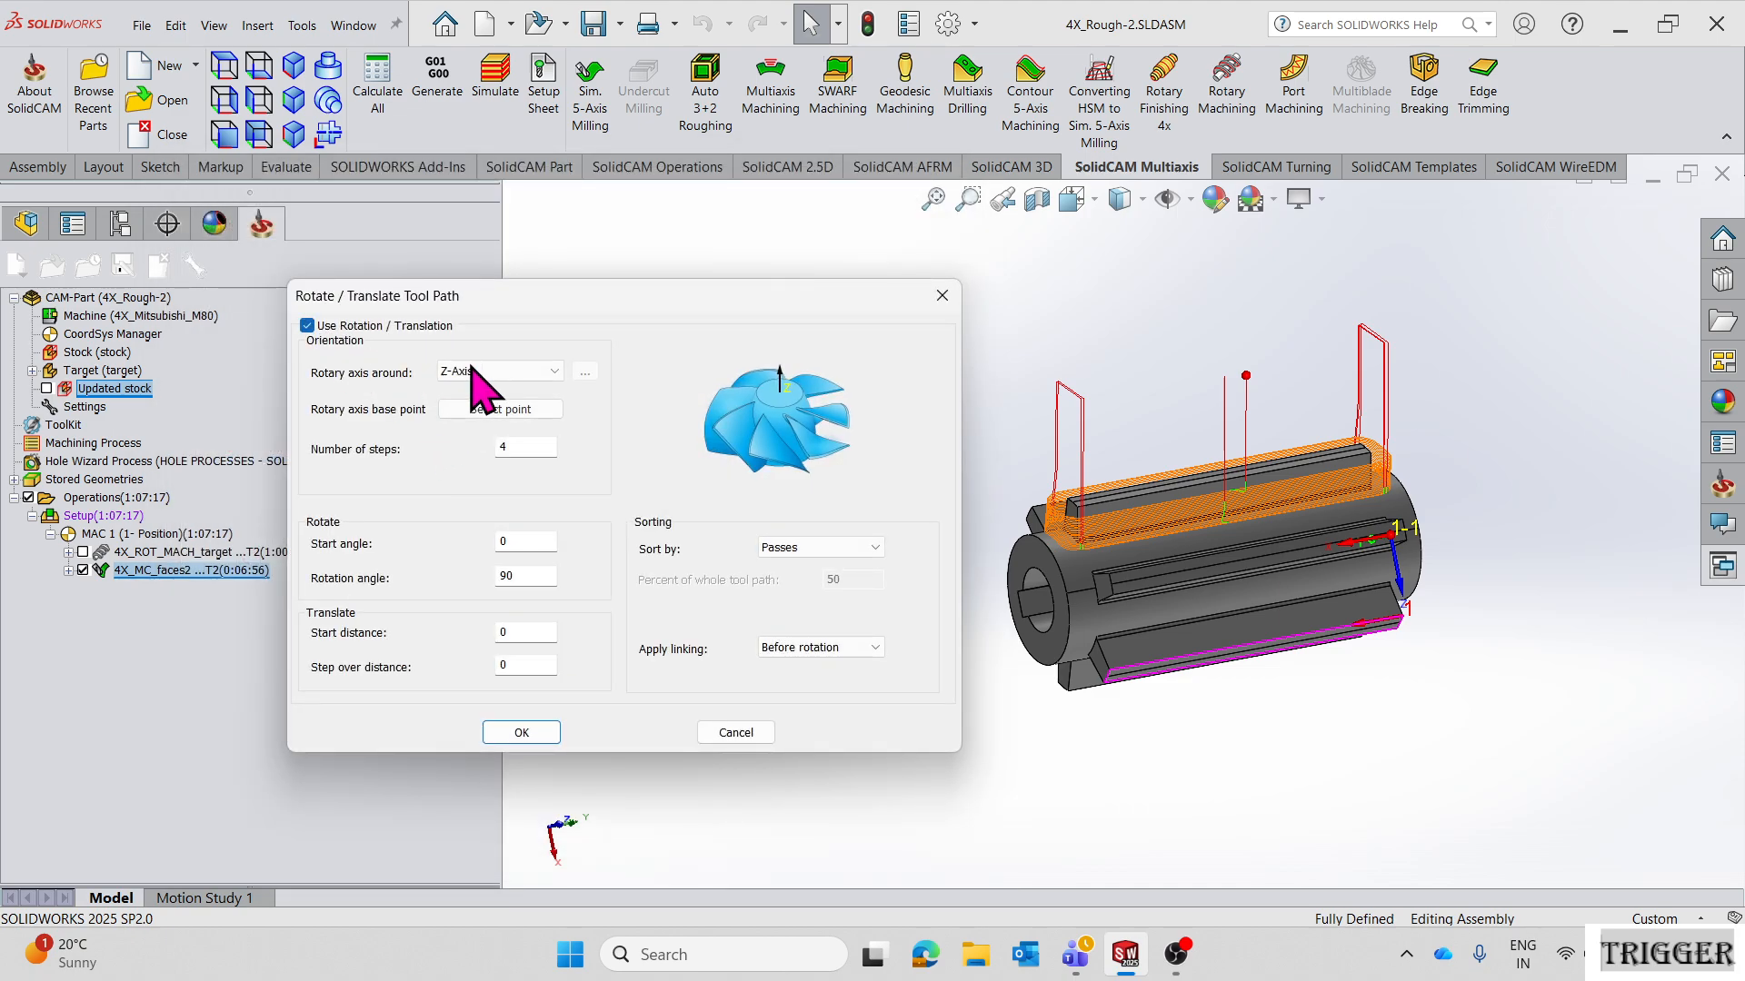
pyautogui.click(536, 375)
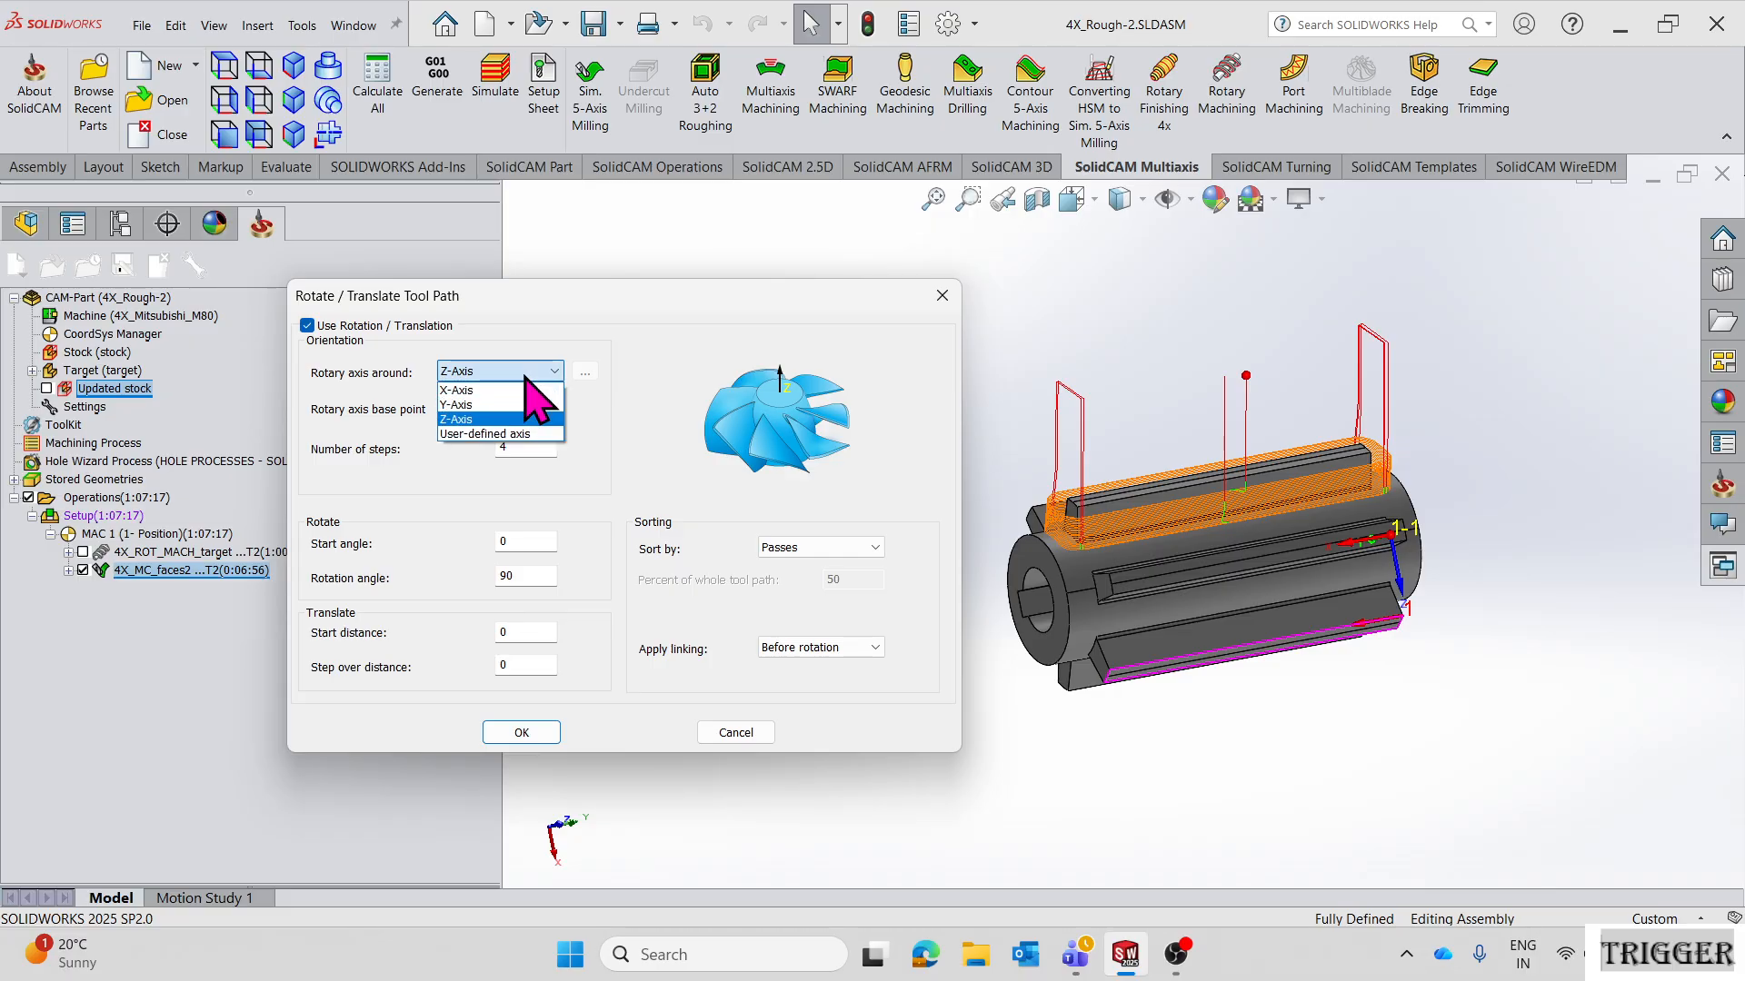
pyautogui.click(519, 389)
pyautogui.moveTo(1068, 701); pyautogui.dragTo(1190, 618, button='middle')
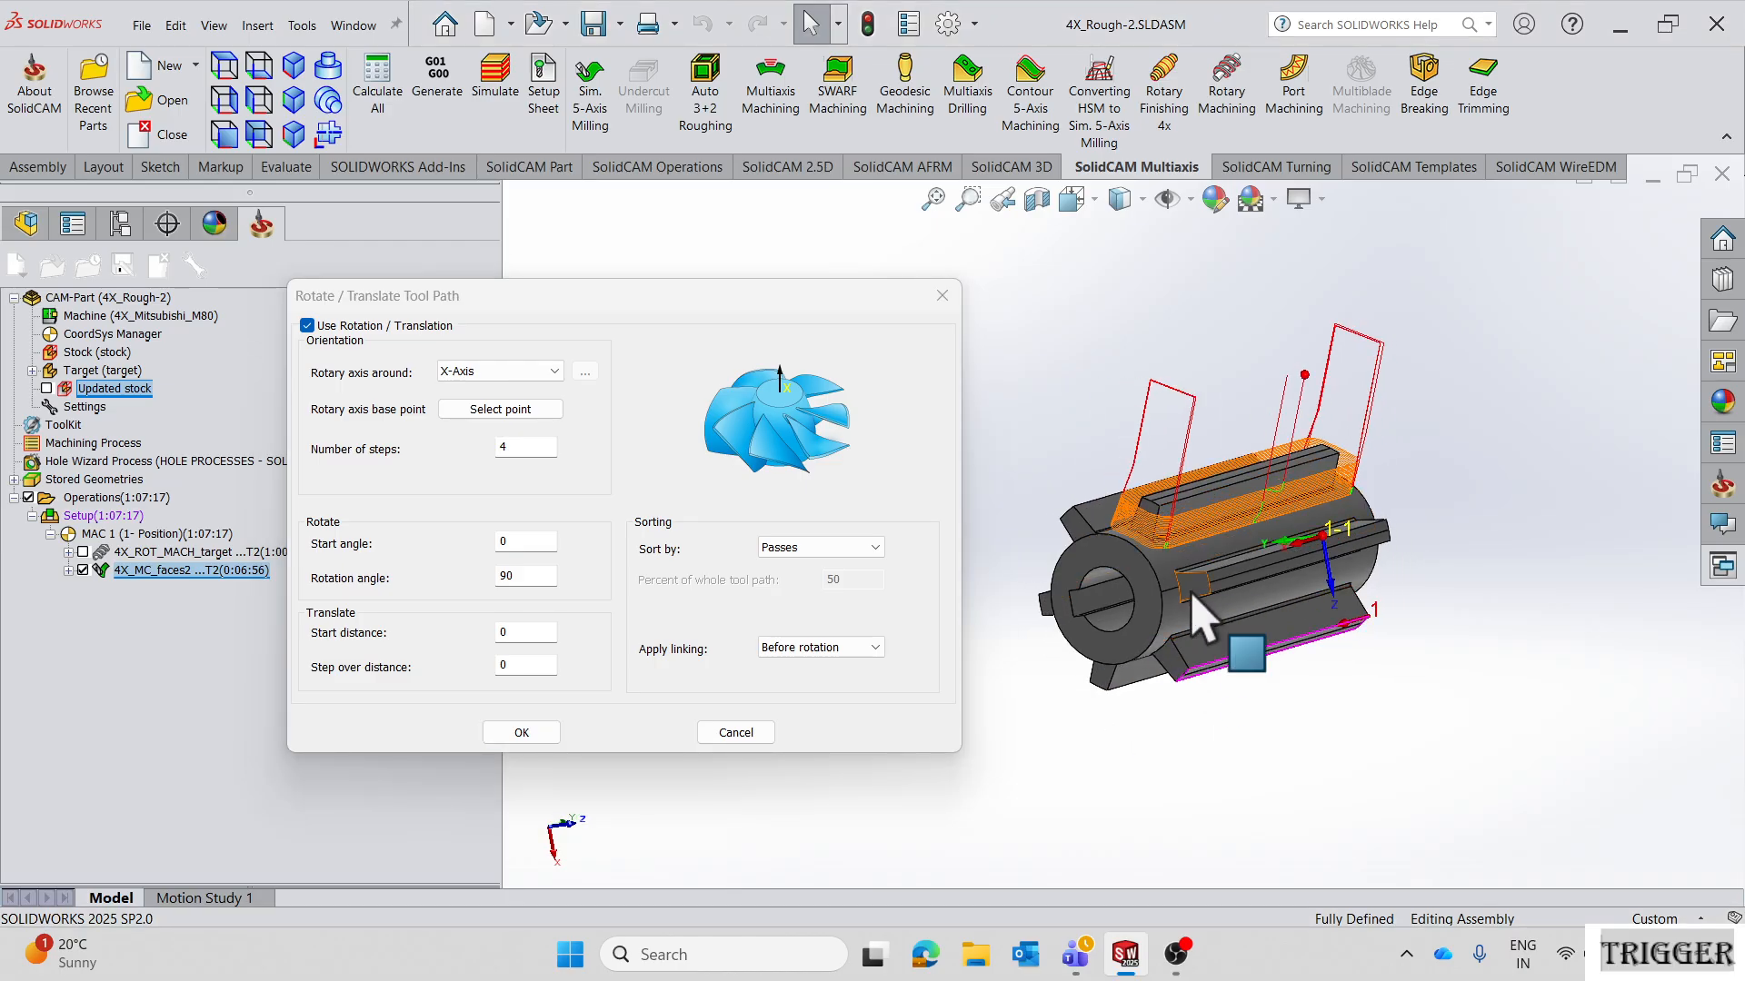
pyautogui.doubleClick(510, 445)
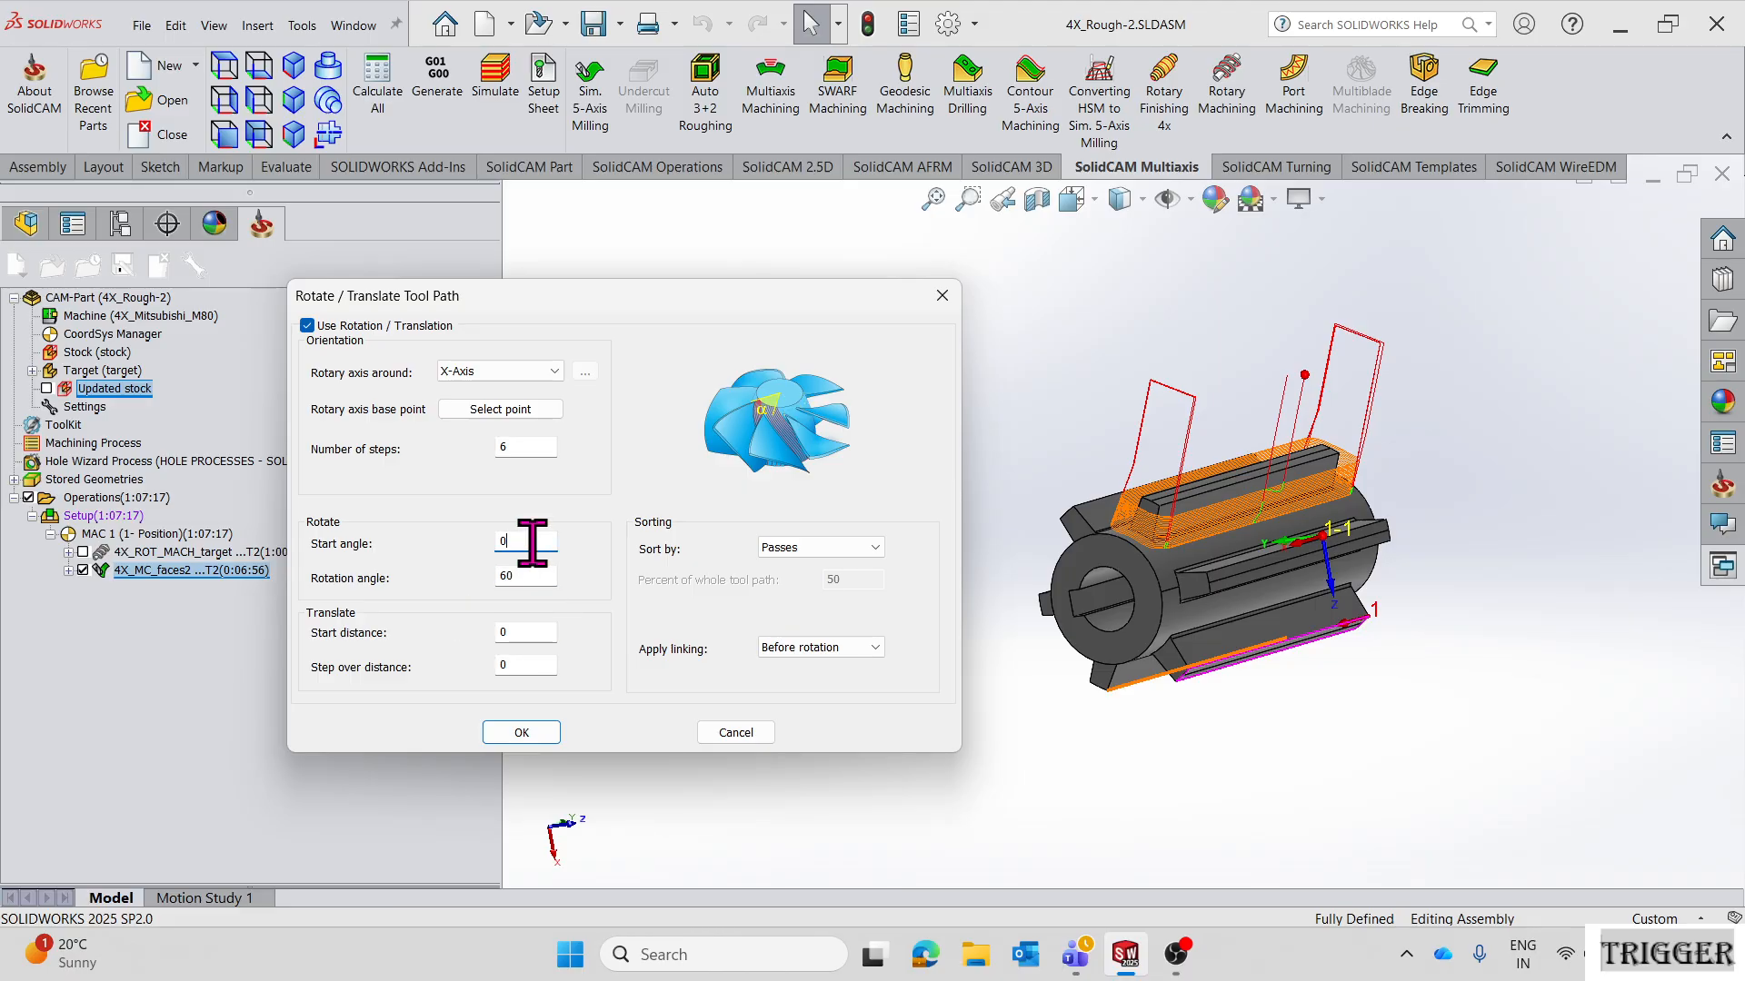
pyautogui.click(531, 736)
# - Save and calculate the rotated rib operation, exit it and hide its tool path
pyautogui.click(223, 799)
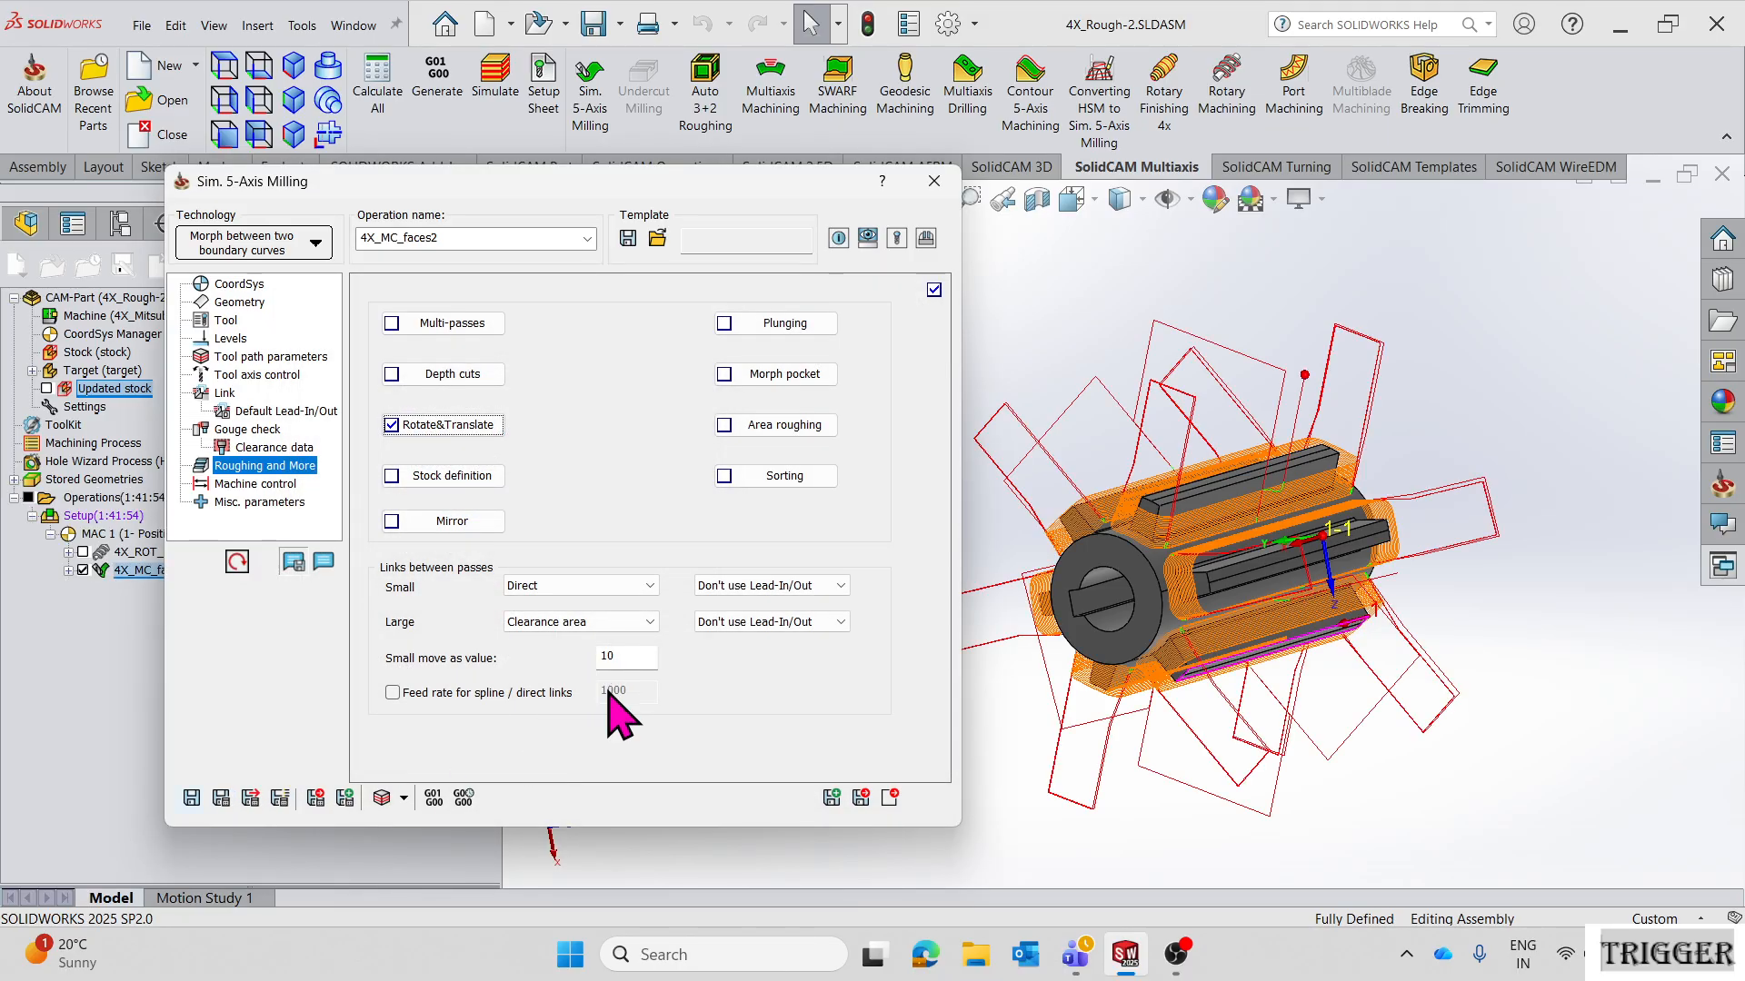
pyautogui.moveTo(1091, 555); pyautogui.dragTo(1081, 595, button='middle')
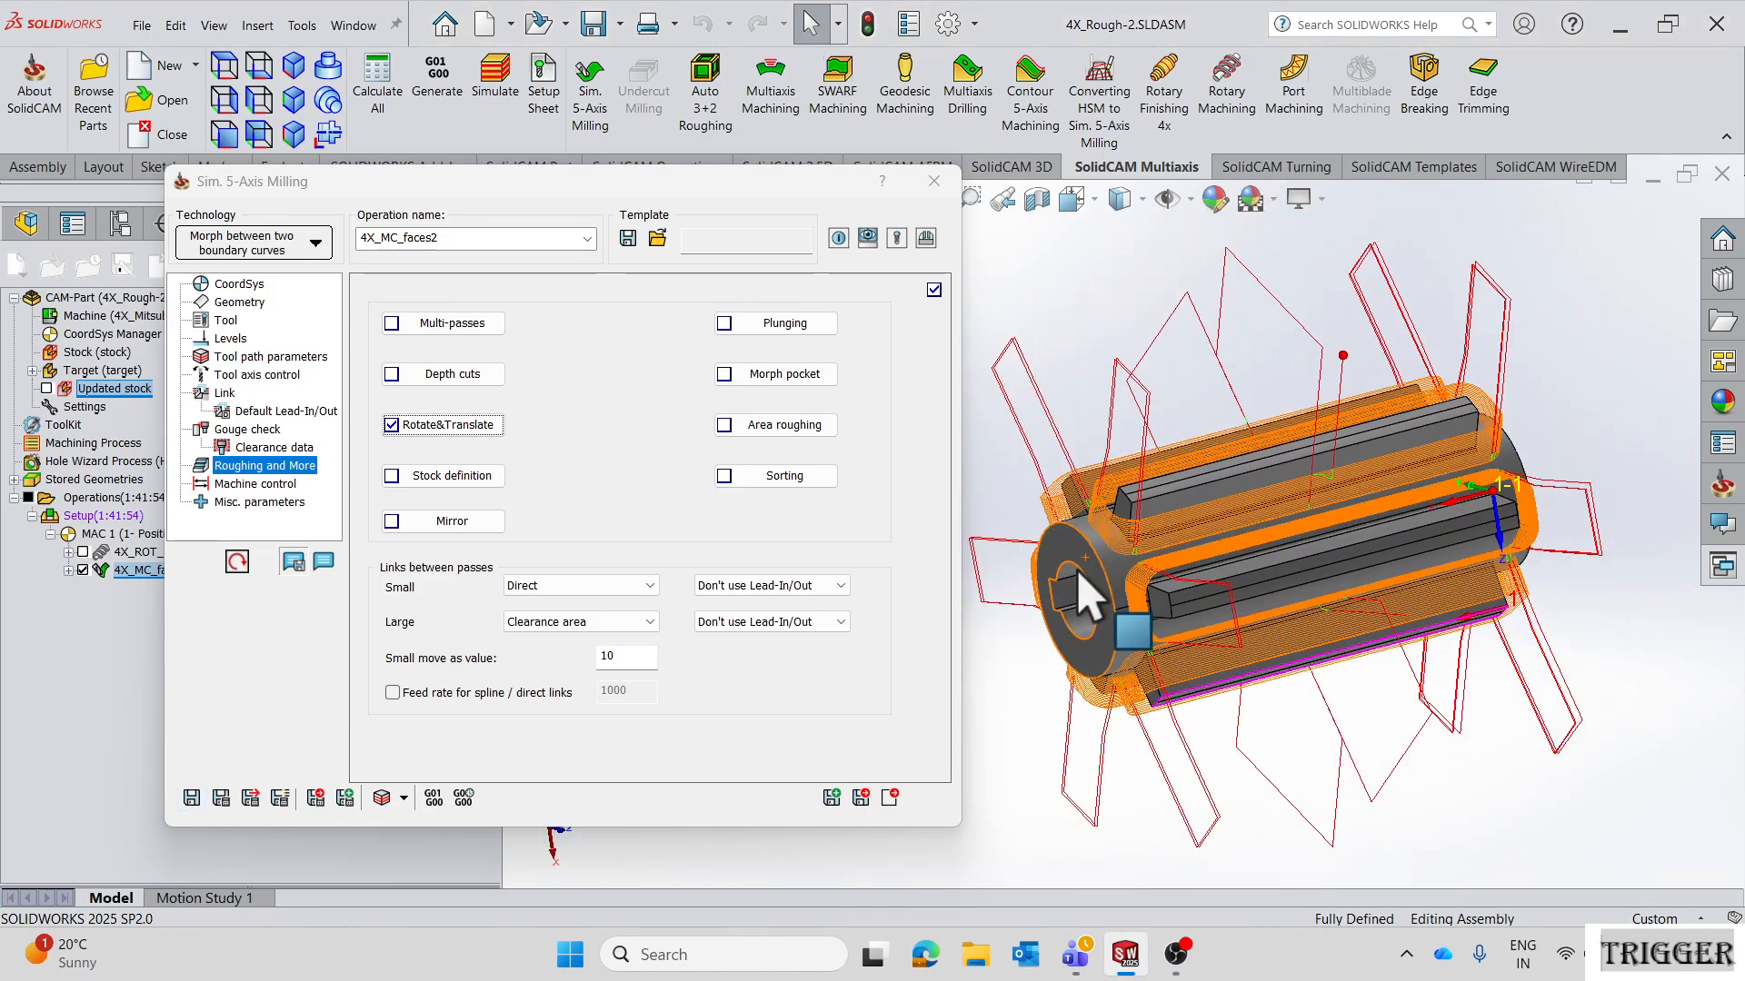
pyautogui.click(890, 797)
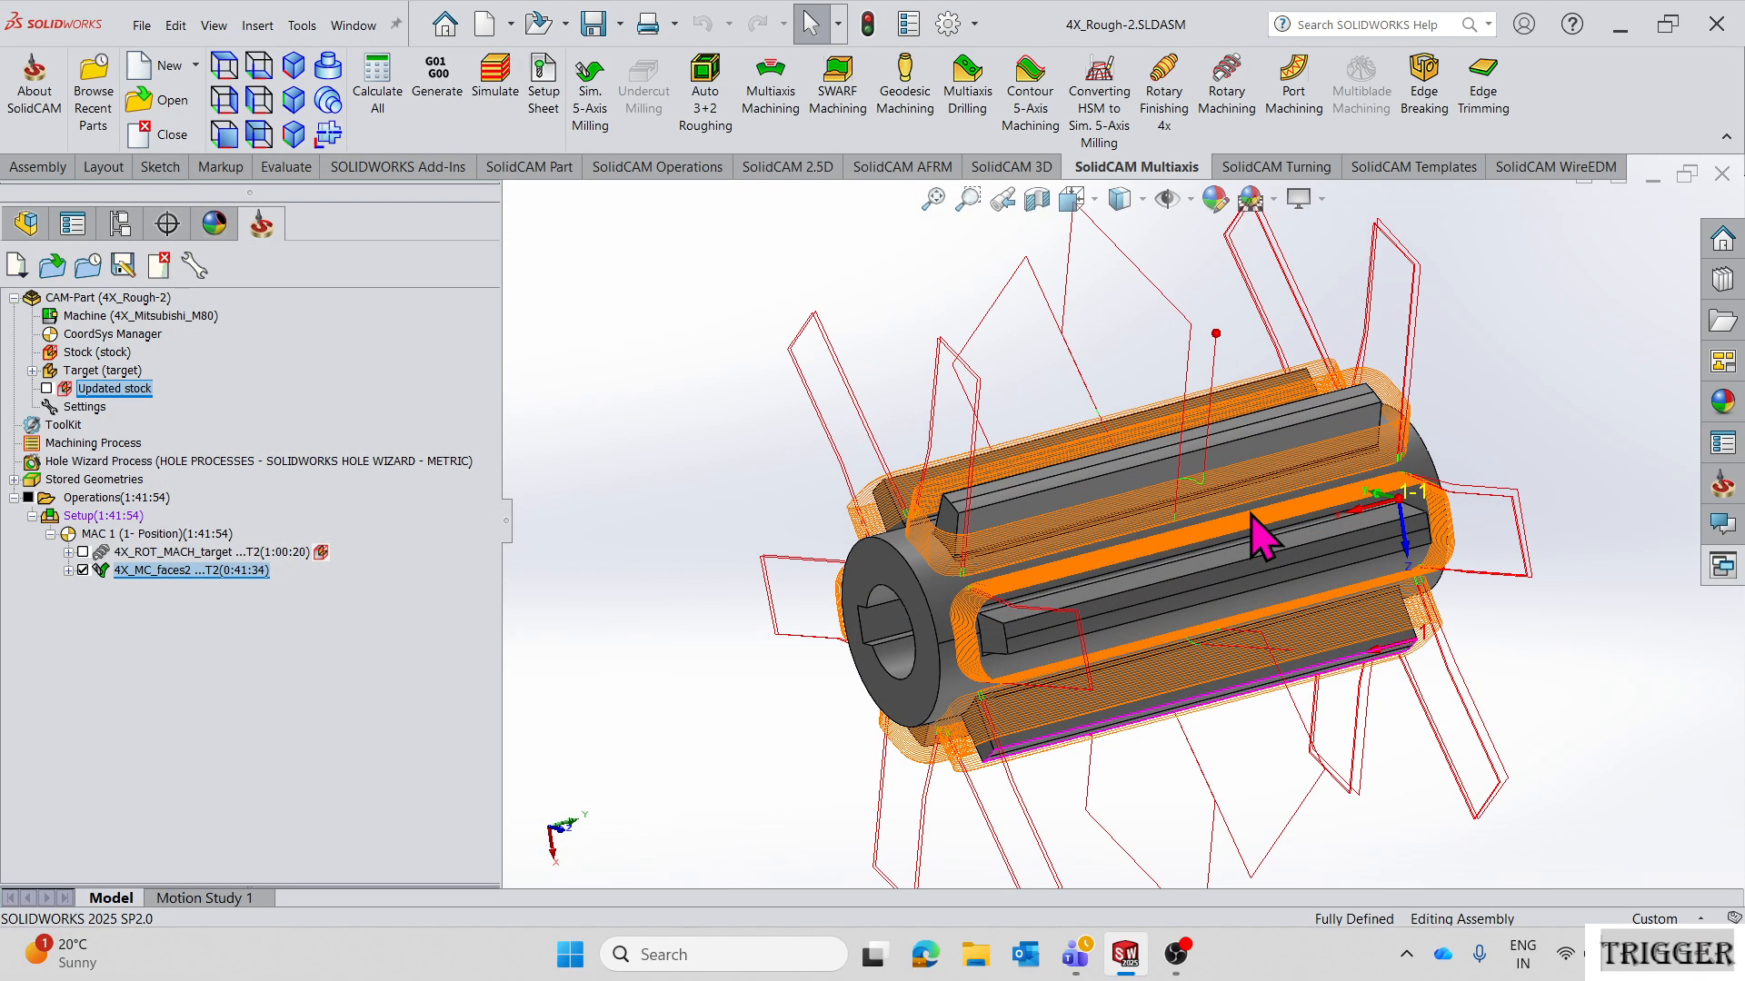
pyautogui.click(84, 570)
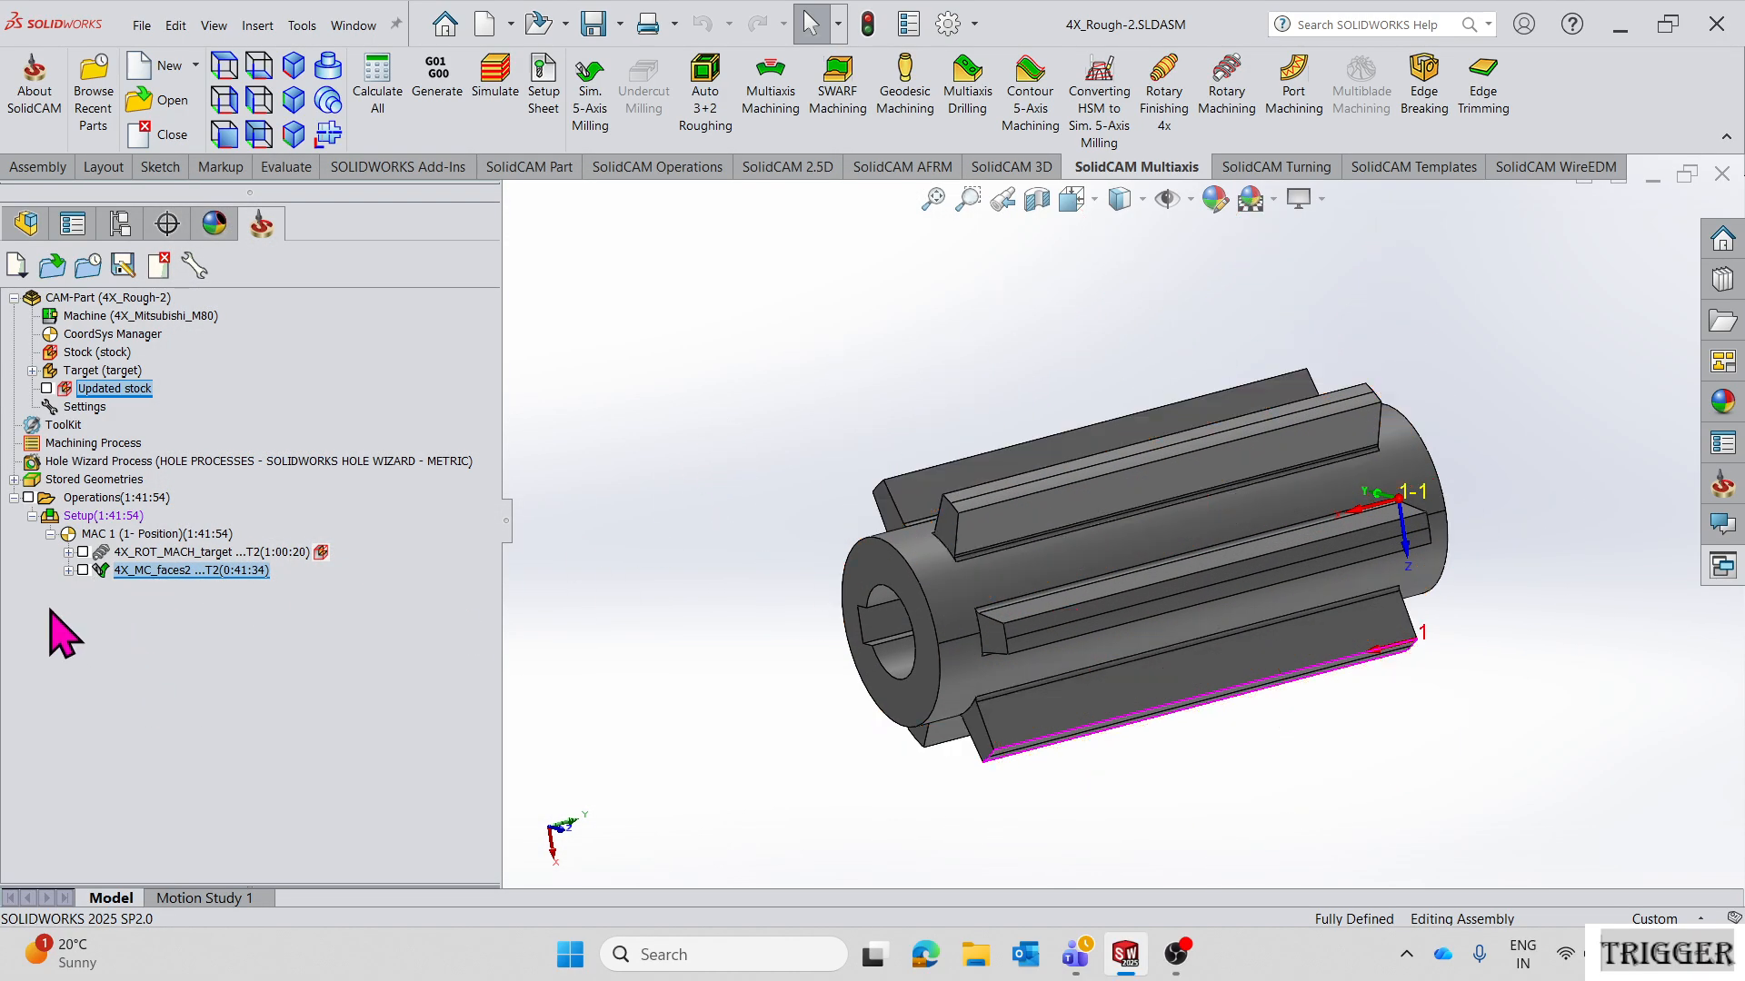
# - Add a Sim. 5-Axis Milling operation after 4X_MC_faces2 using the Parallel to curves technology
pyautogui.scroll(-5, 946, 623)
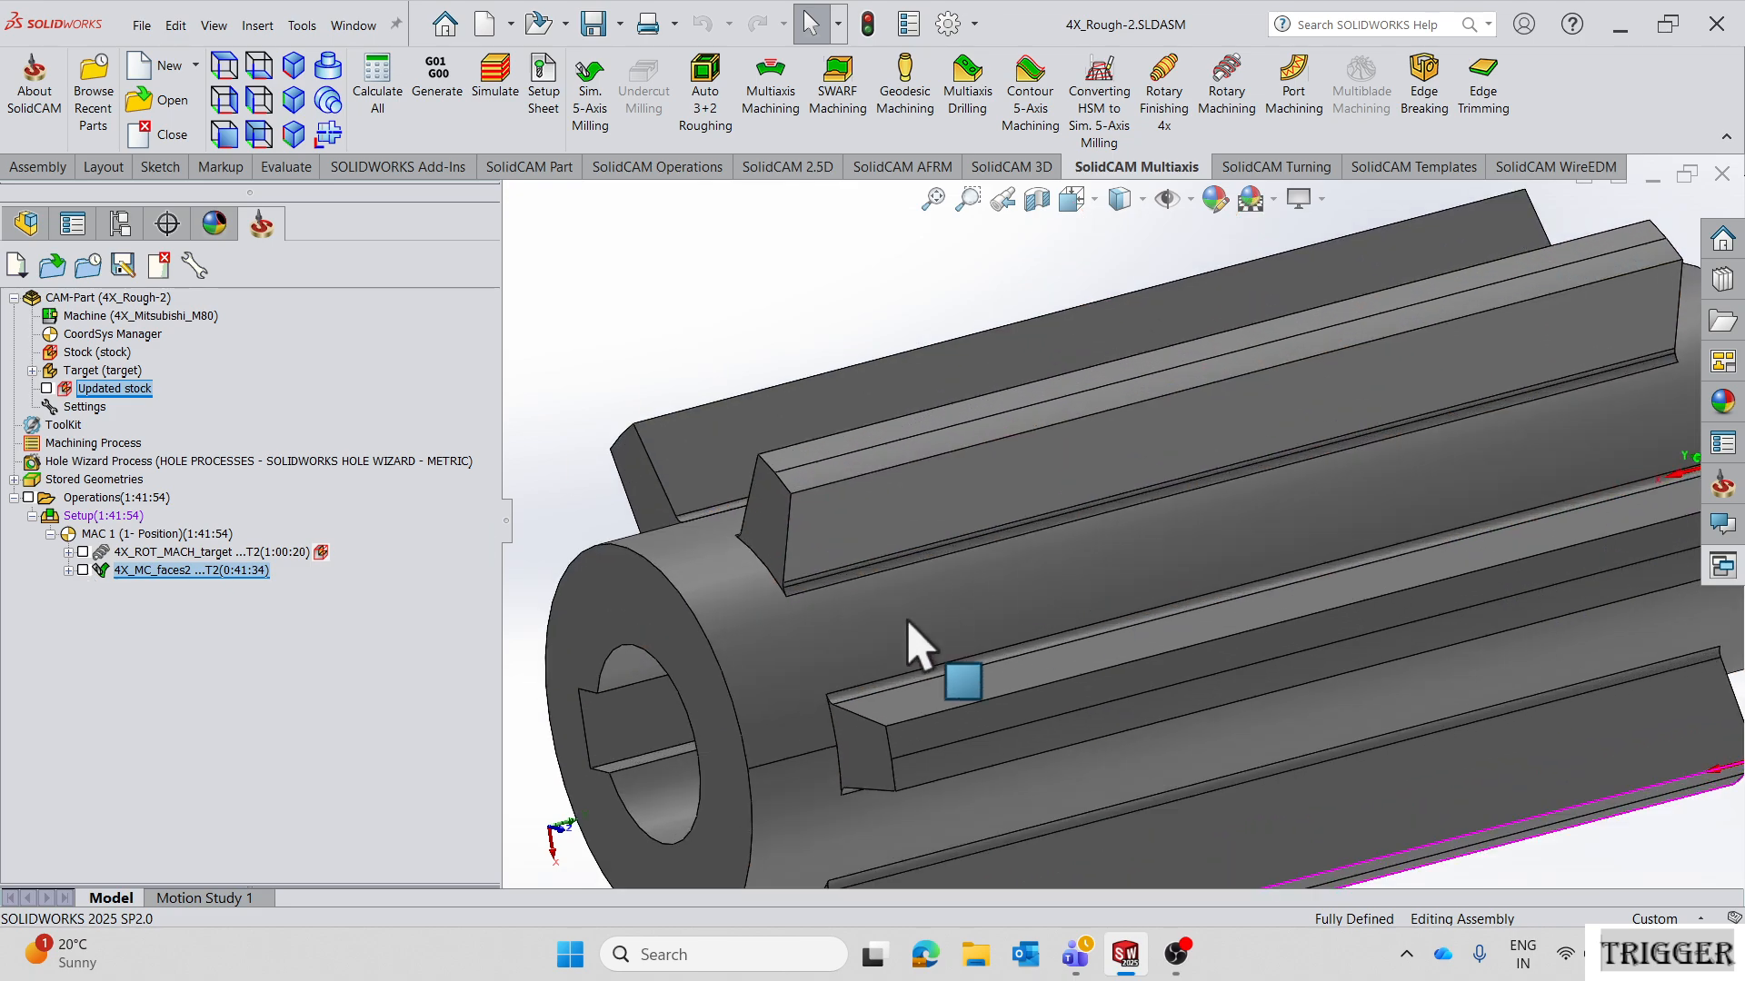
pyautogui.click(836, 663)
pyautogui.scroll(3, 827, 644)
pyautogui.click(712, 393)
pyautogui.scroll(3, 1048, 596)
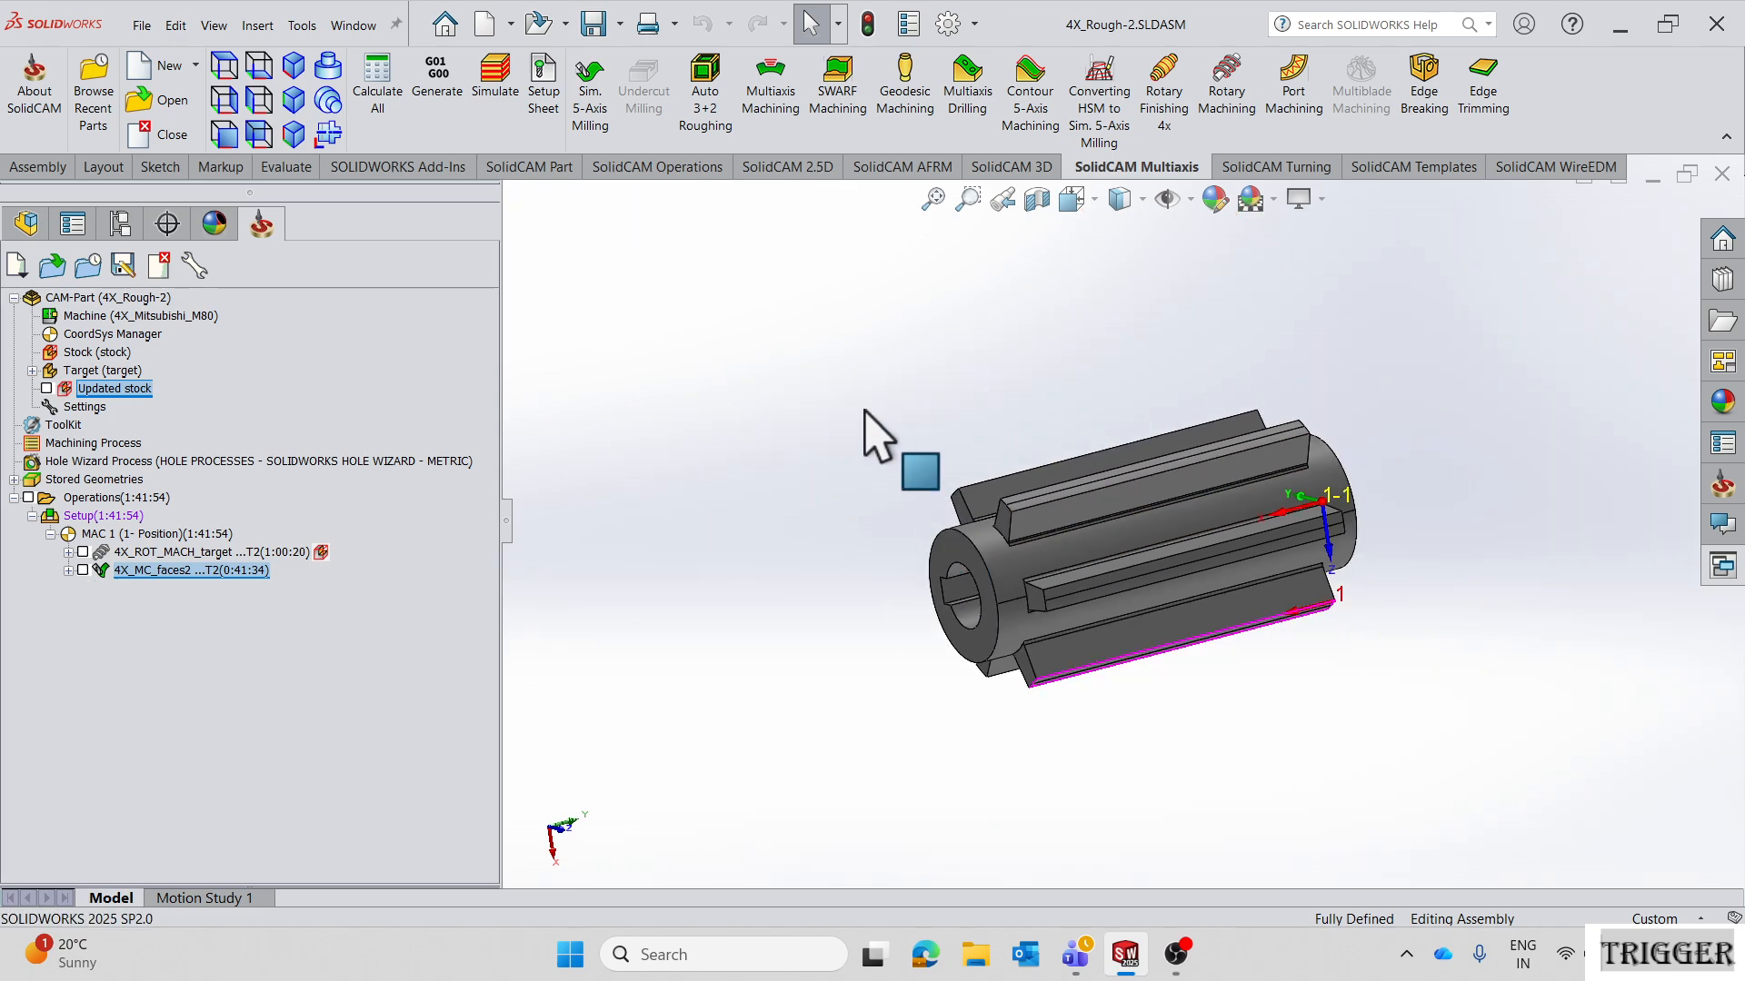
pyautogui.scroll(-3, 1090, 568)
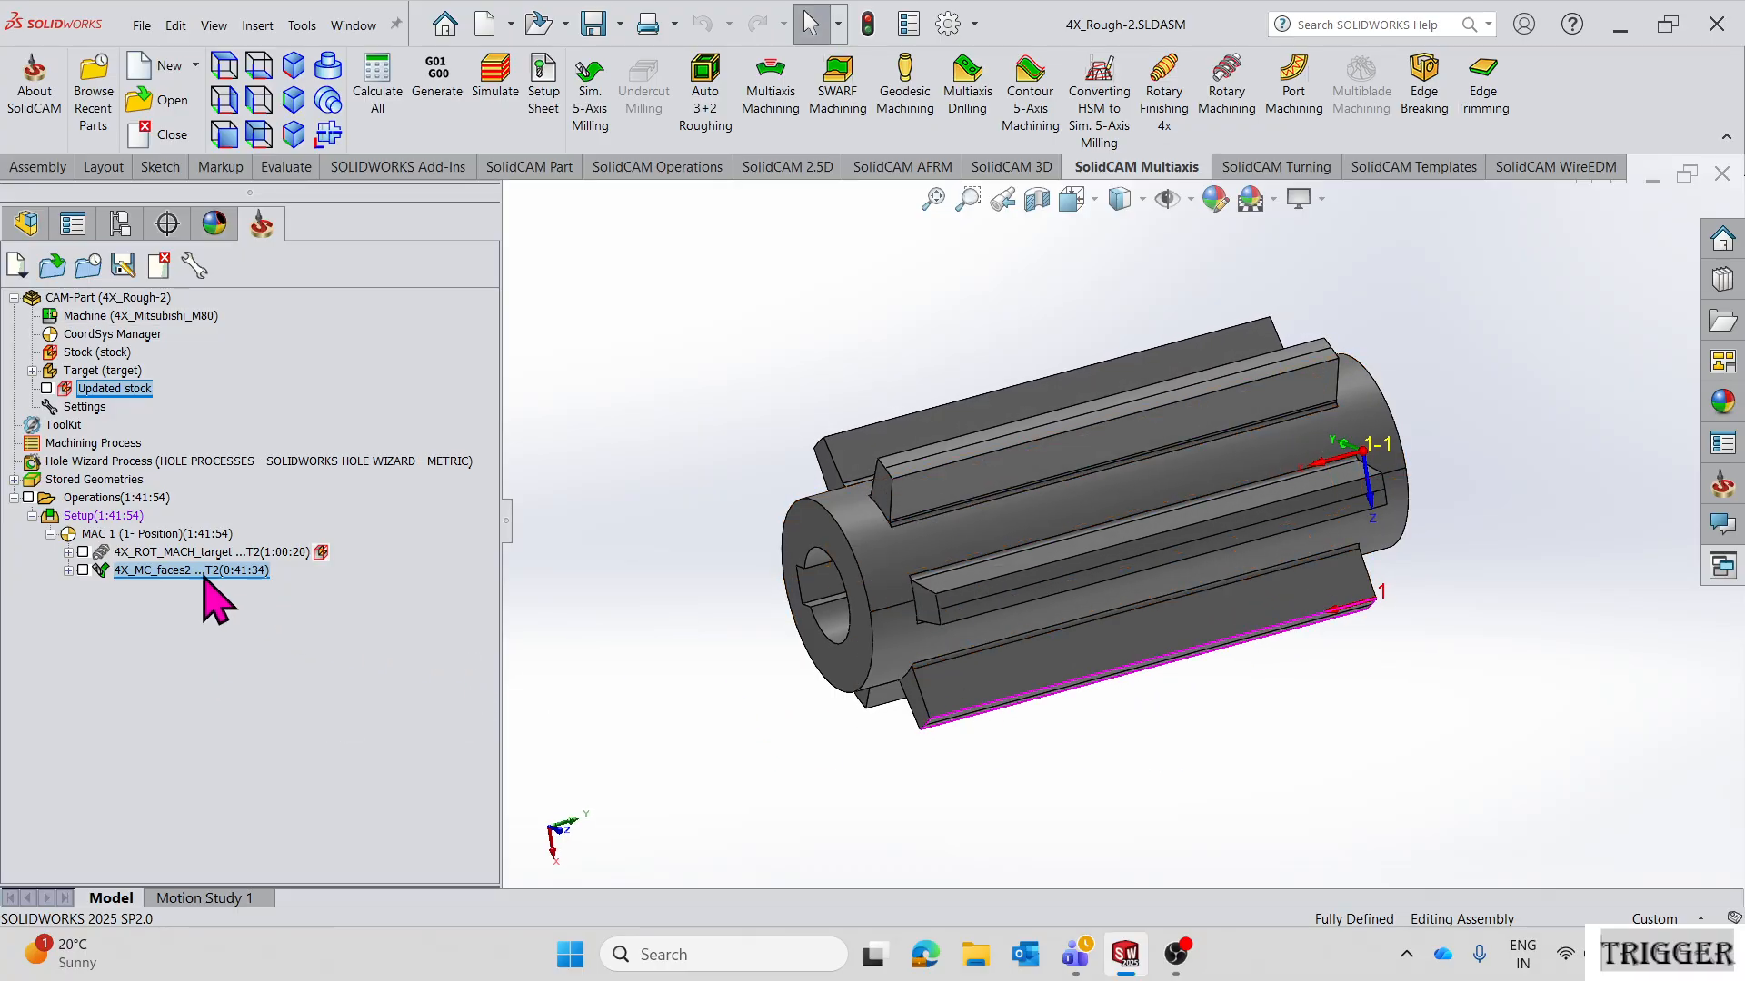
pyautogui.rightClick(109, 574)
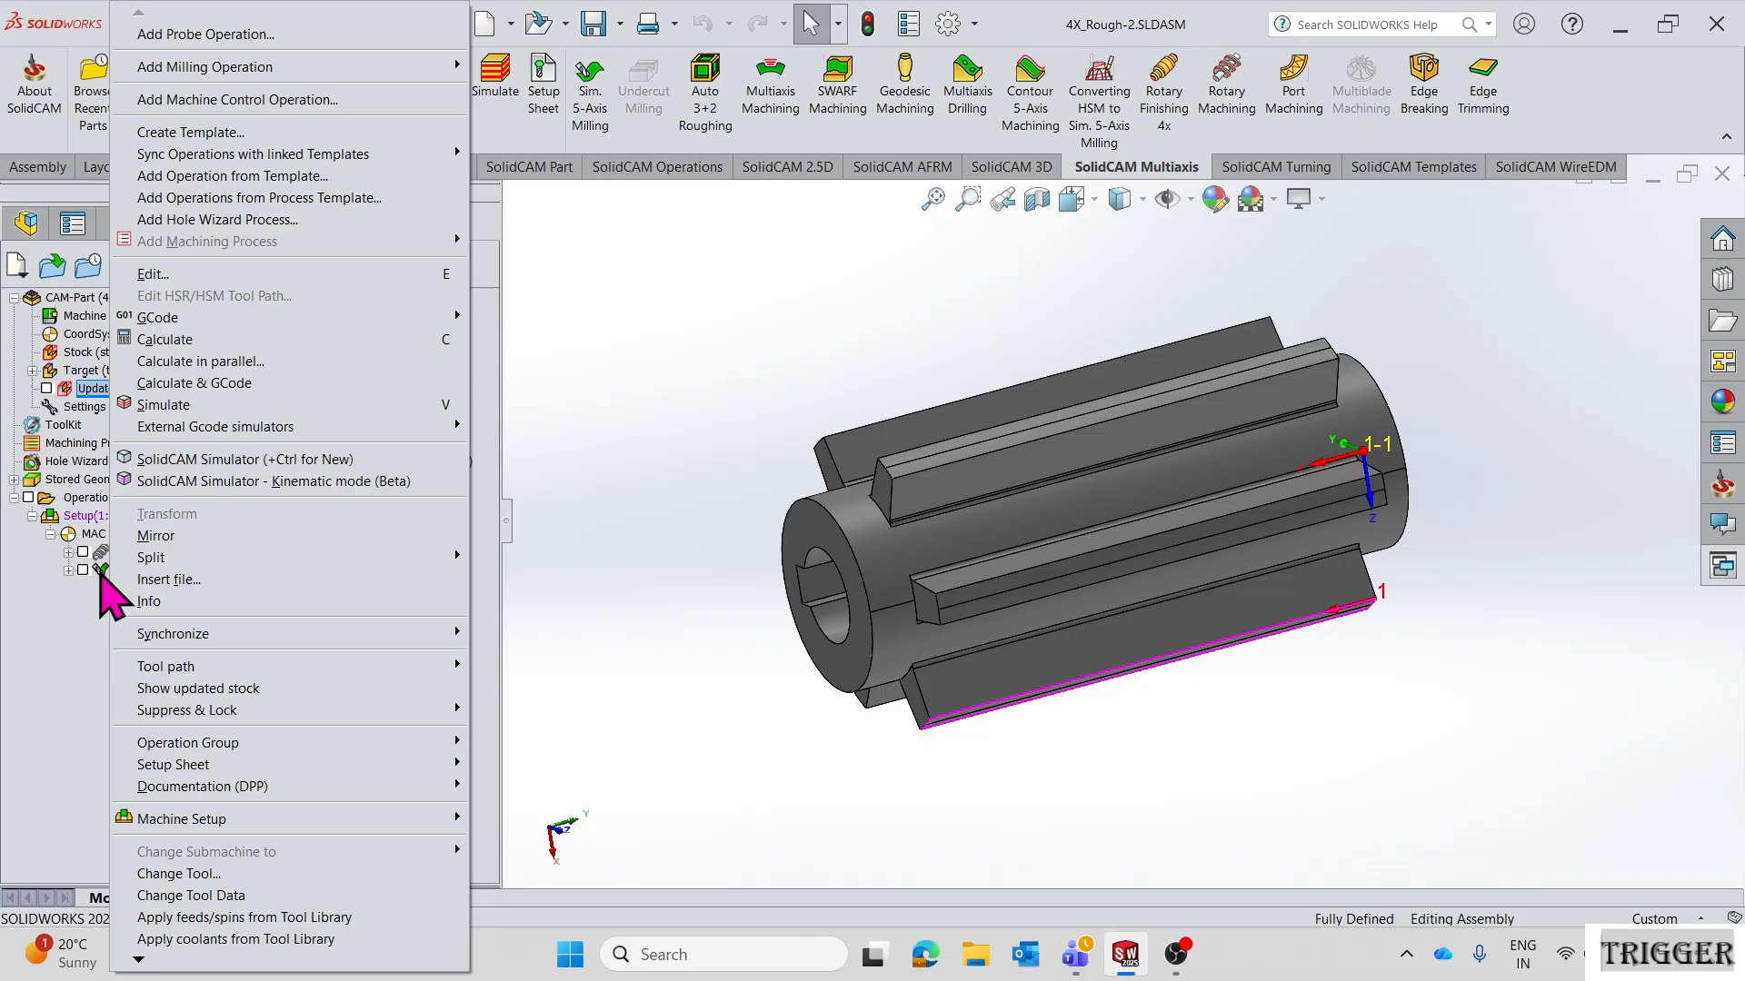
pyautogui.click(607, 118)
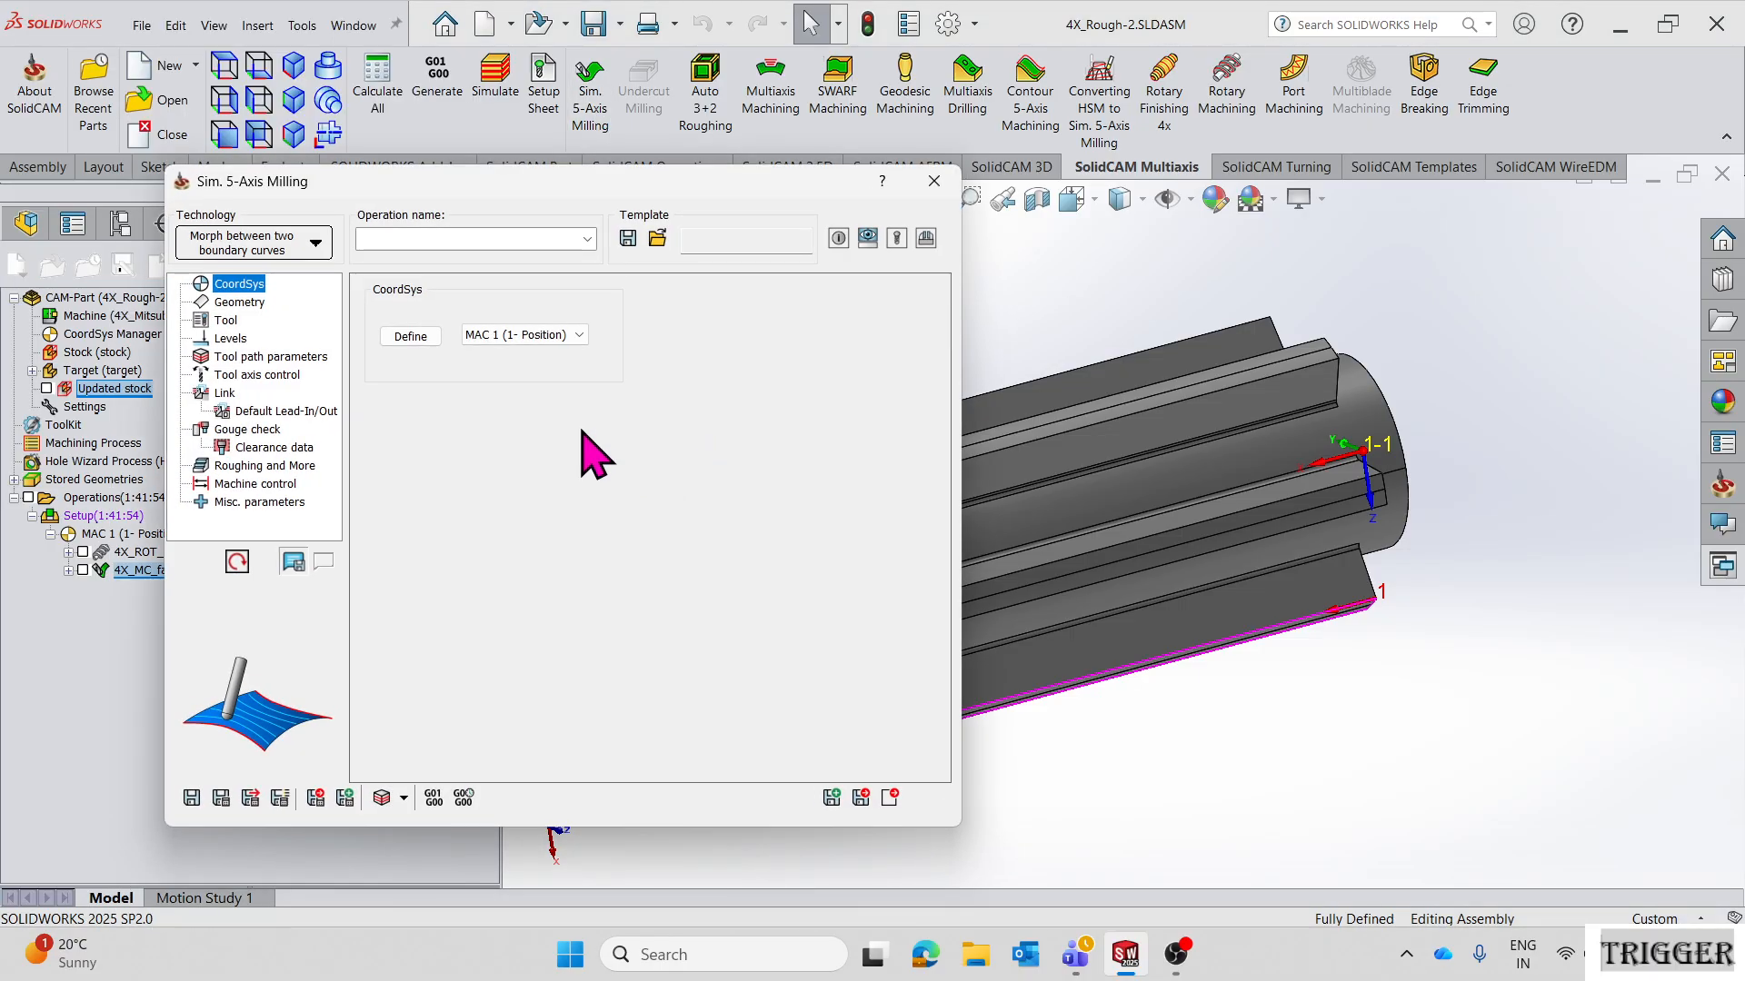
pyautogui.click(229, 257)
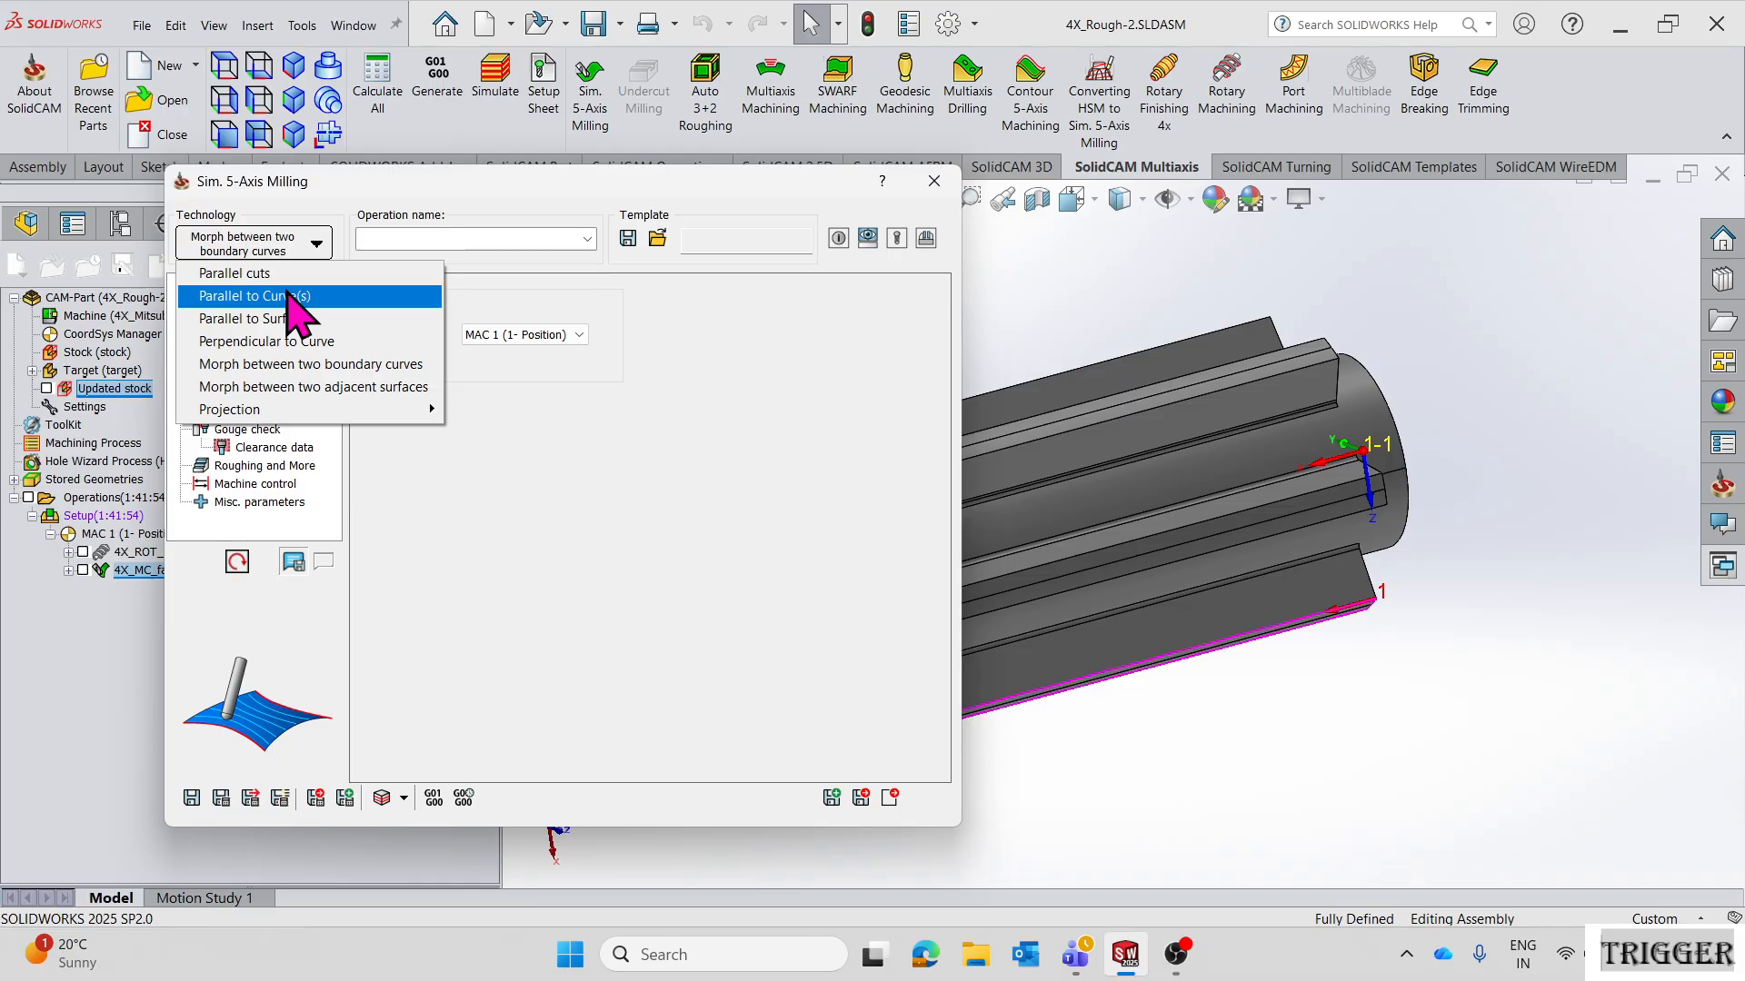
pyautogui.click(322, 296)
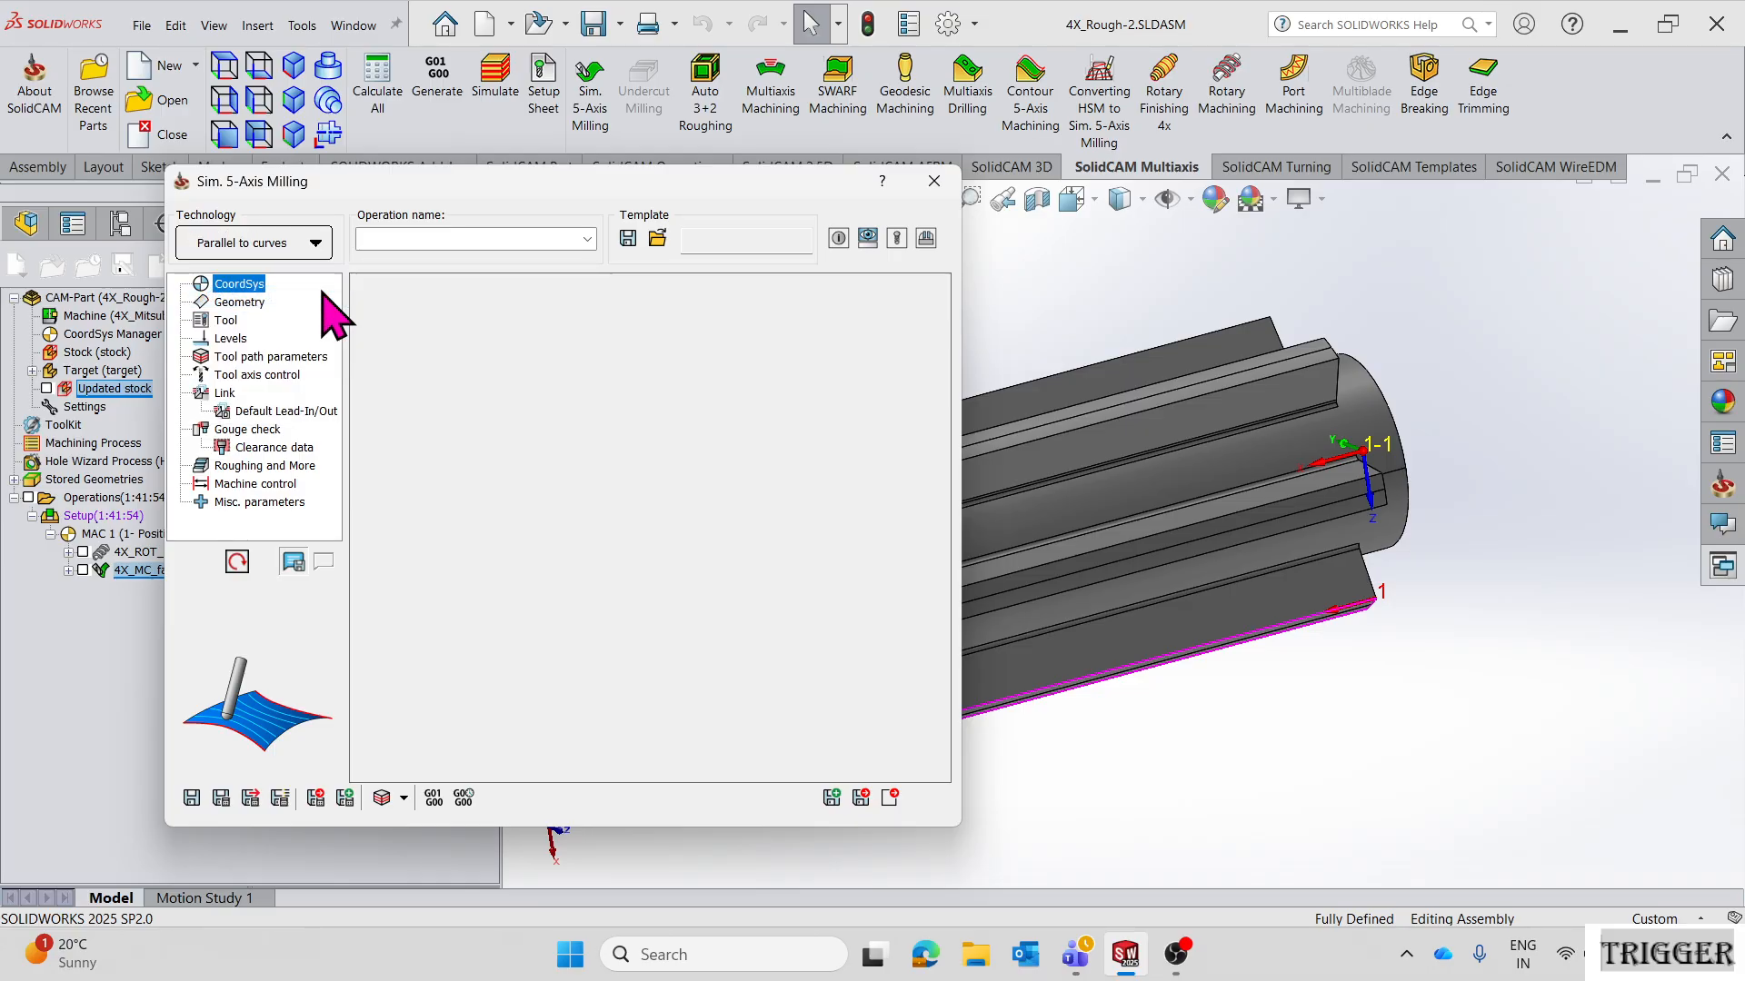
# - Define the cylindrical body faces between the ribs as the drive surface
pyautogui.click(244, 304)
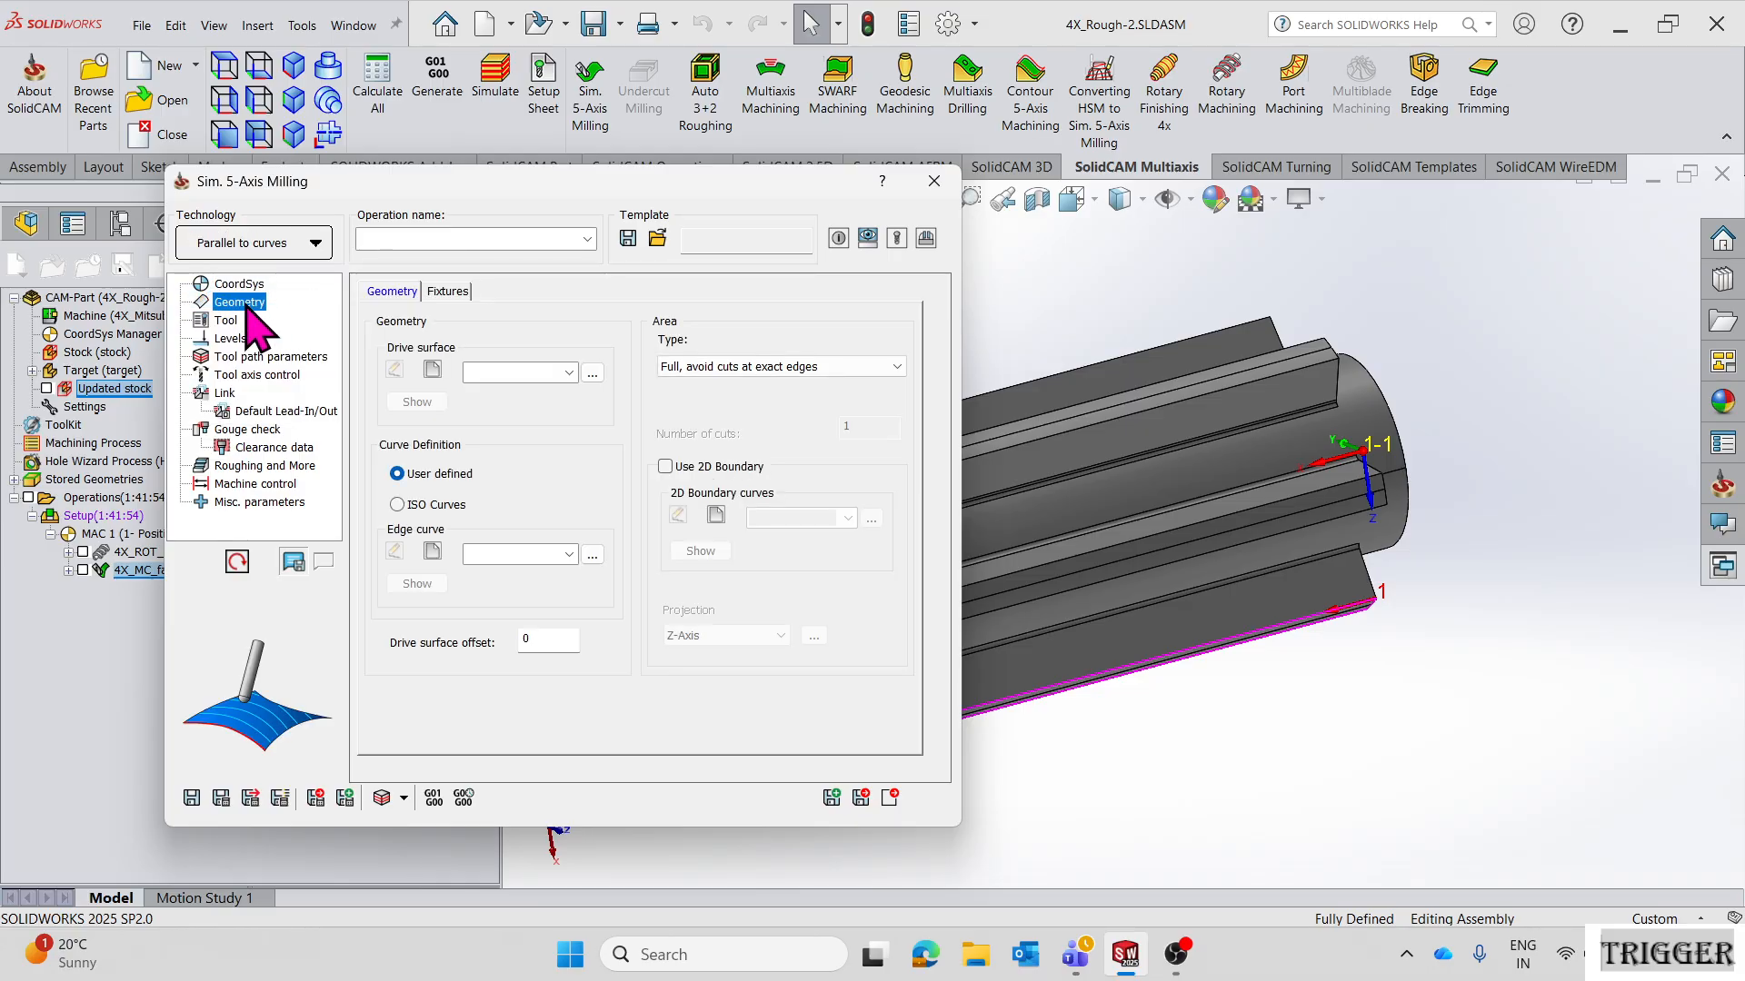
pyautogui.click(433, 372)
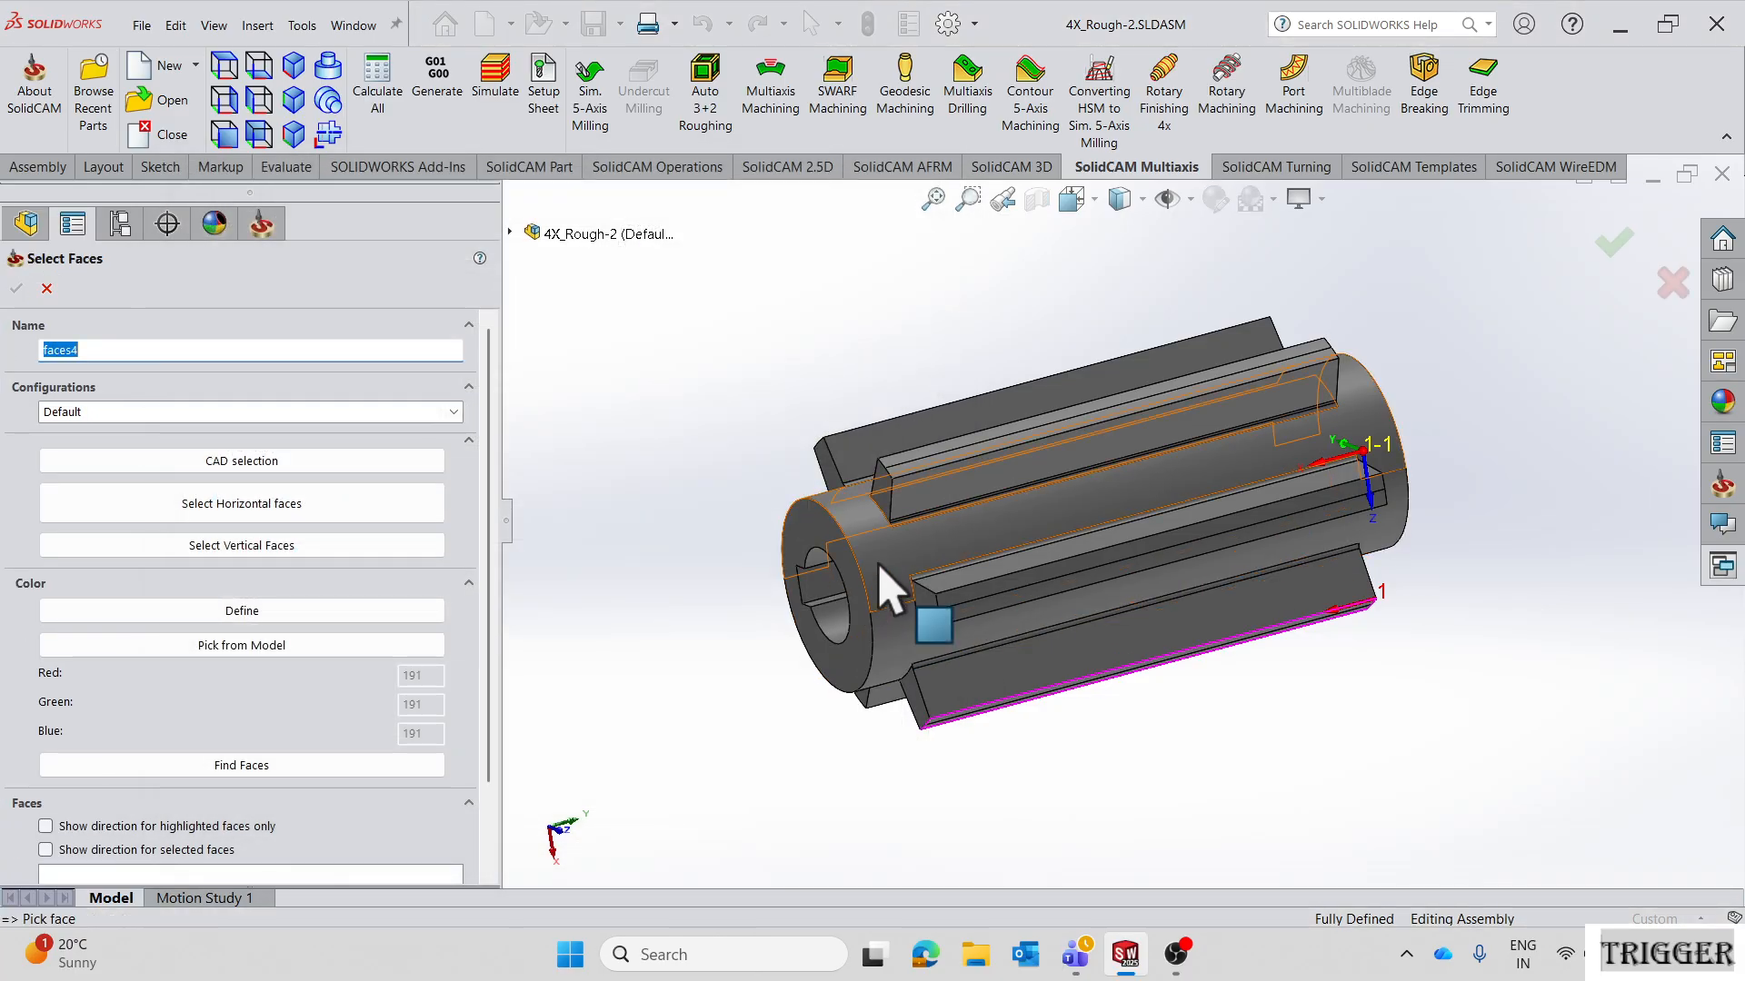
pyautogui.click(941, 689)
pyautogui.moveTo(941, 689); pyautogui.dragTo(718, 559, button='middle')
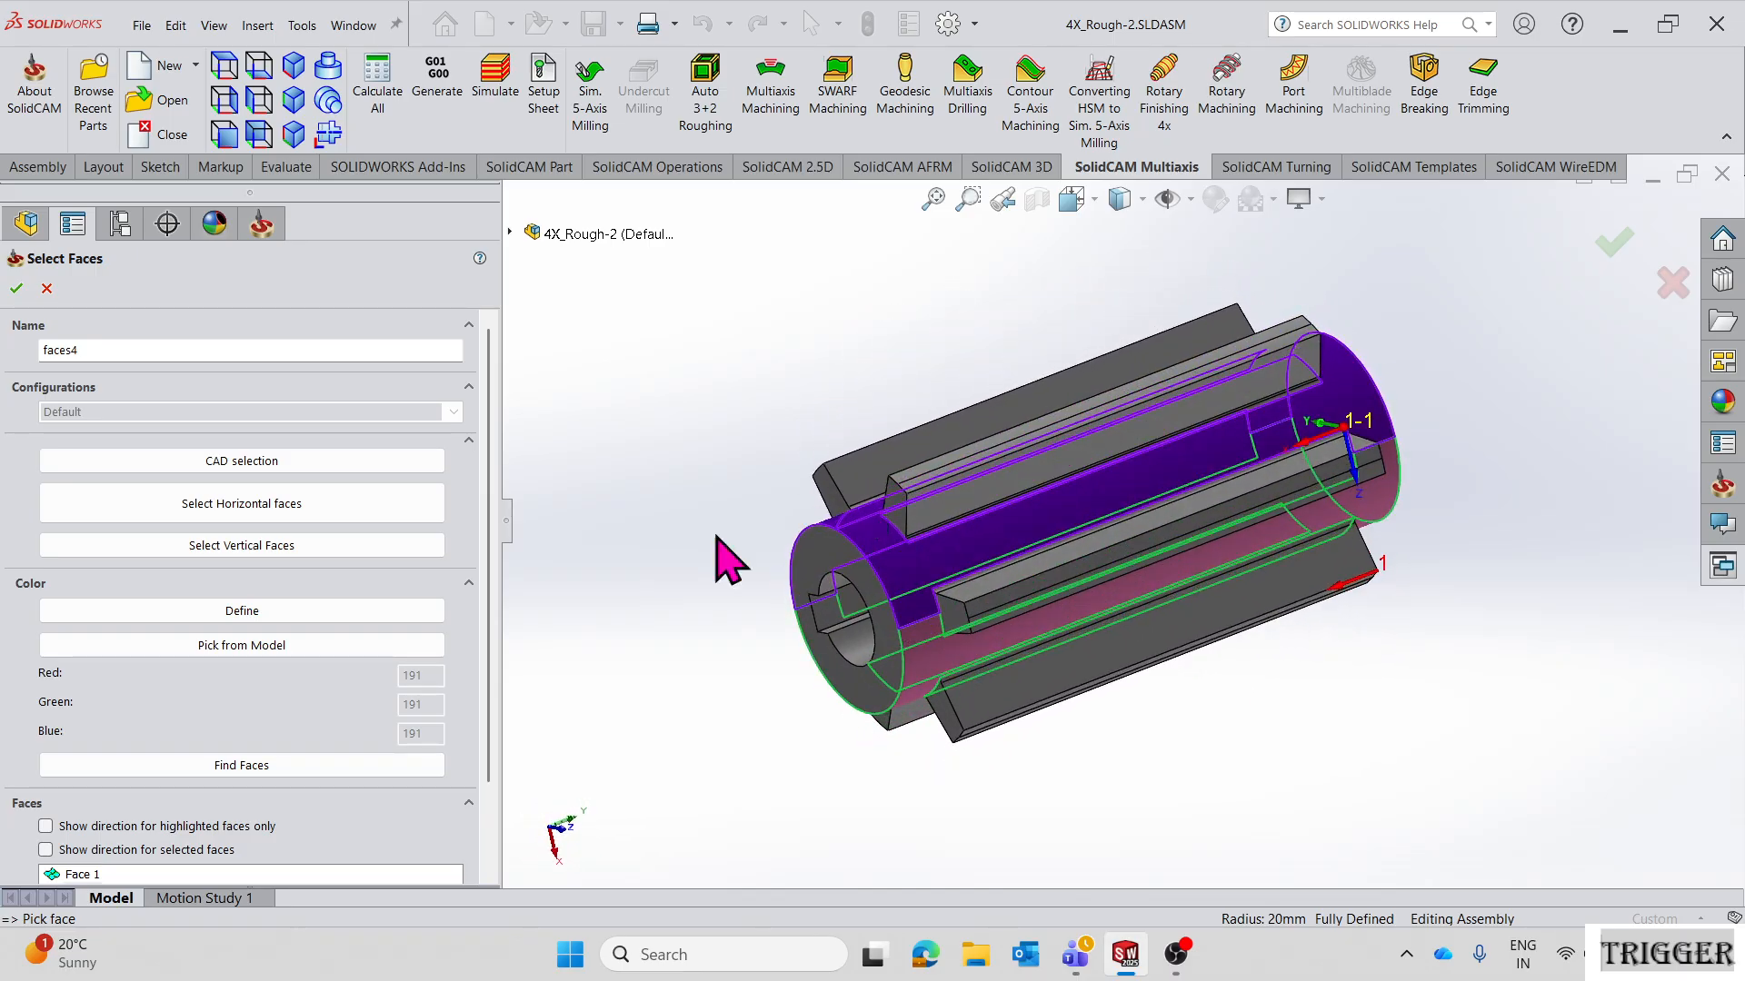
pyautogui.click(18, 290)
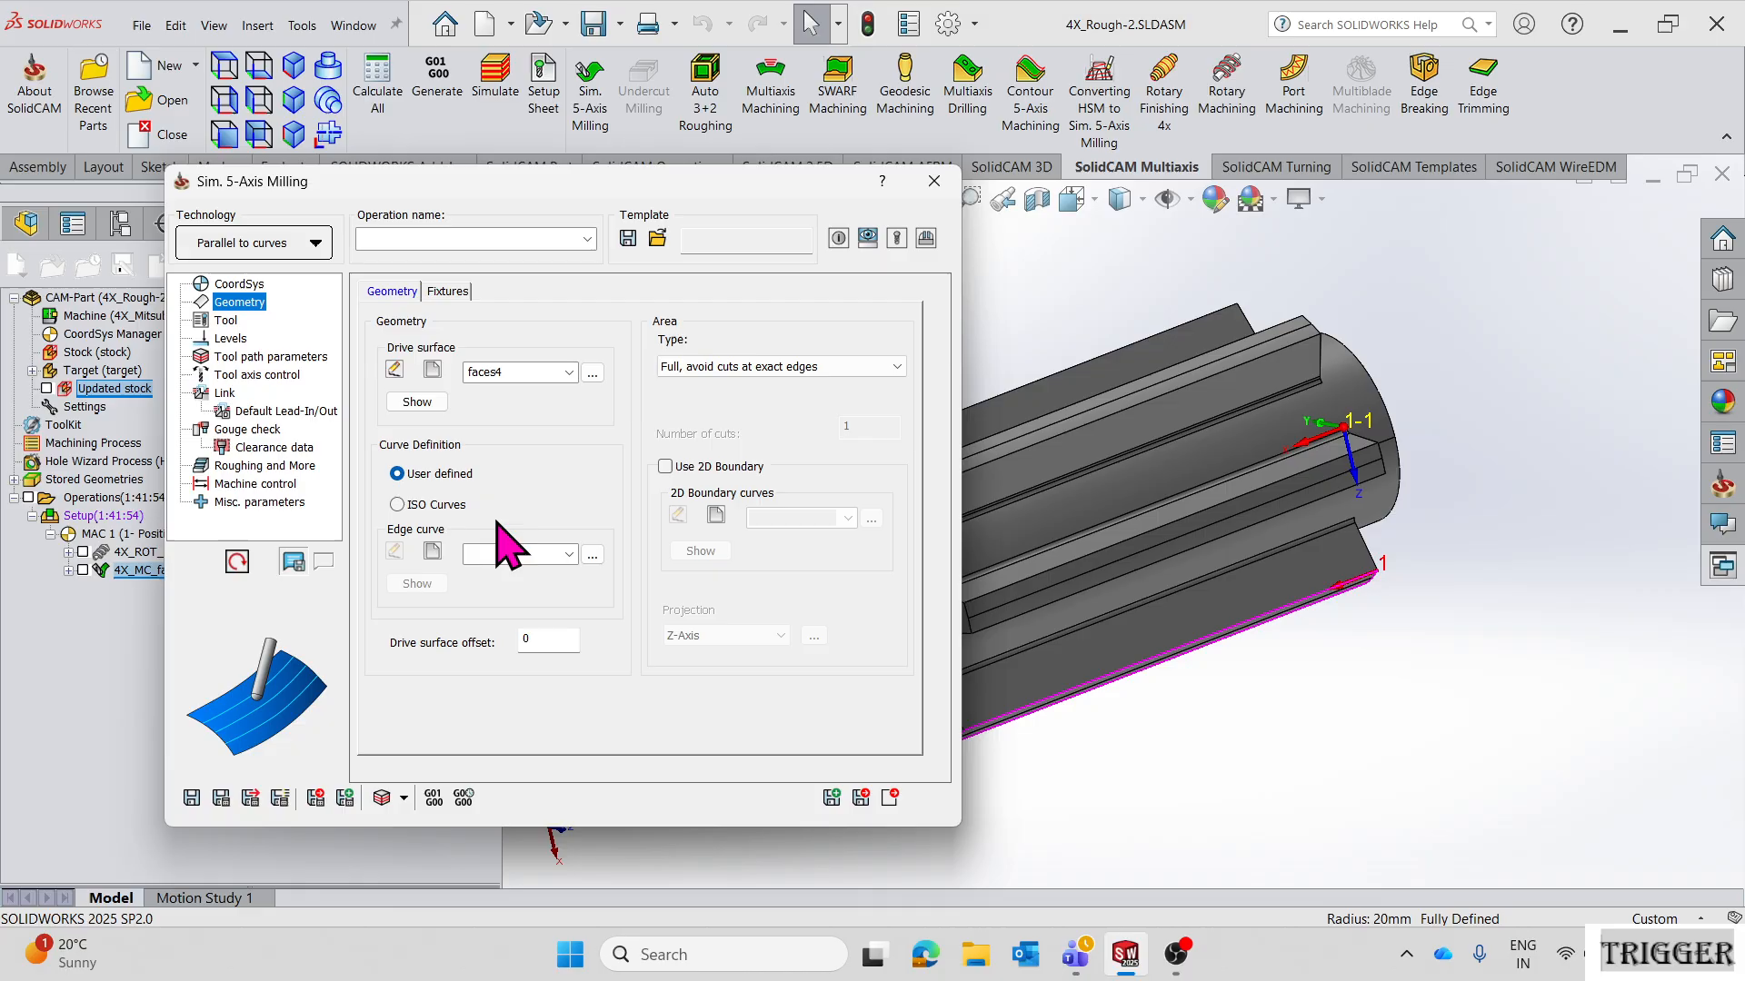
# - Define the edge curve from the circular edge at the coordinate-system end of the cylinder
pyautogui.click(433, 552)
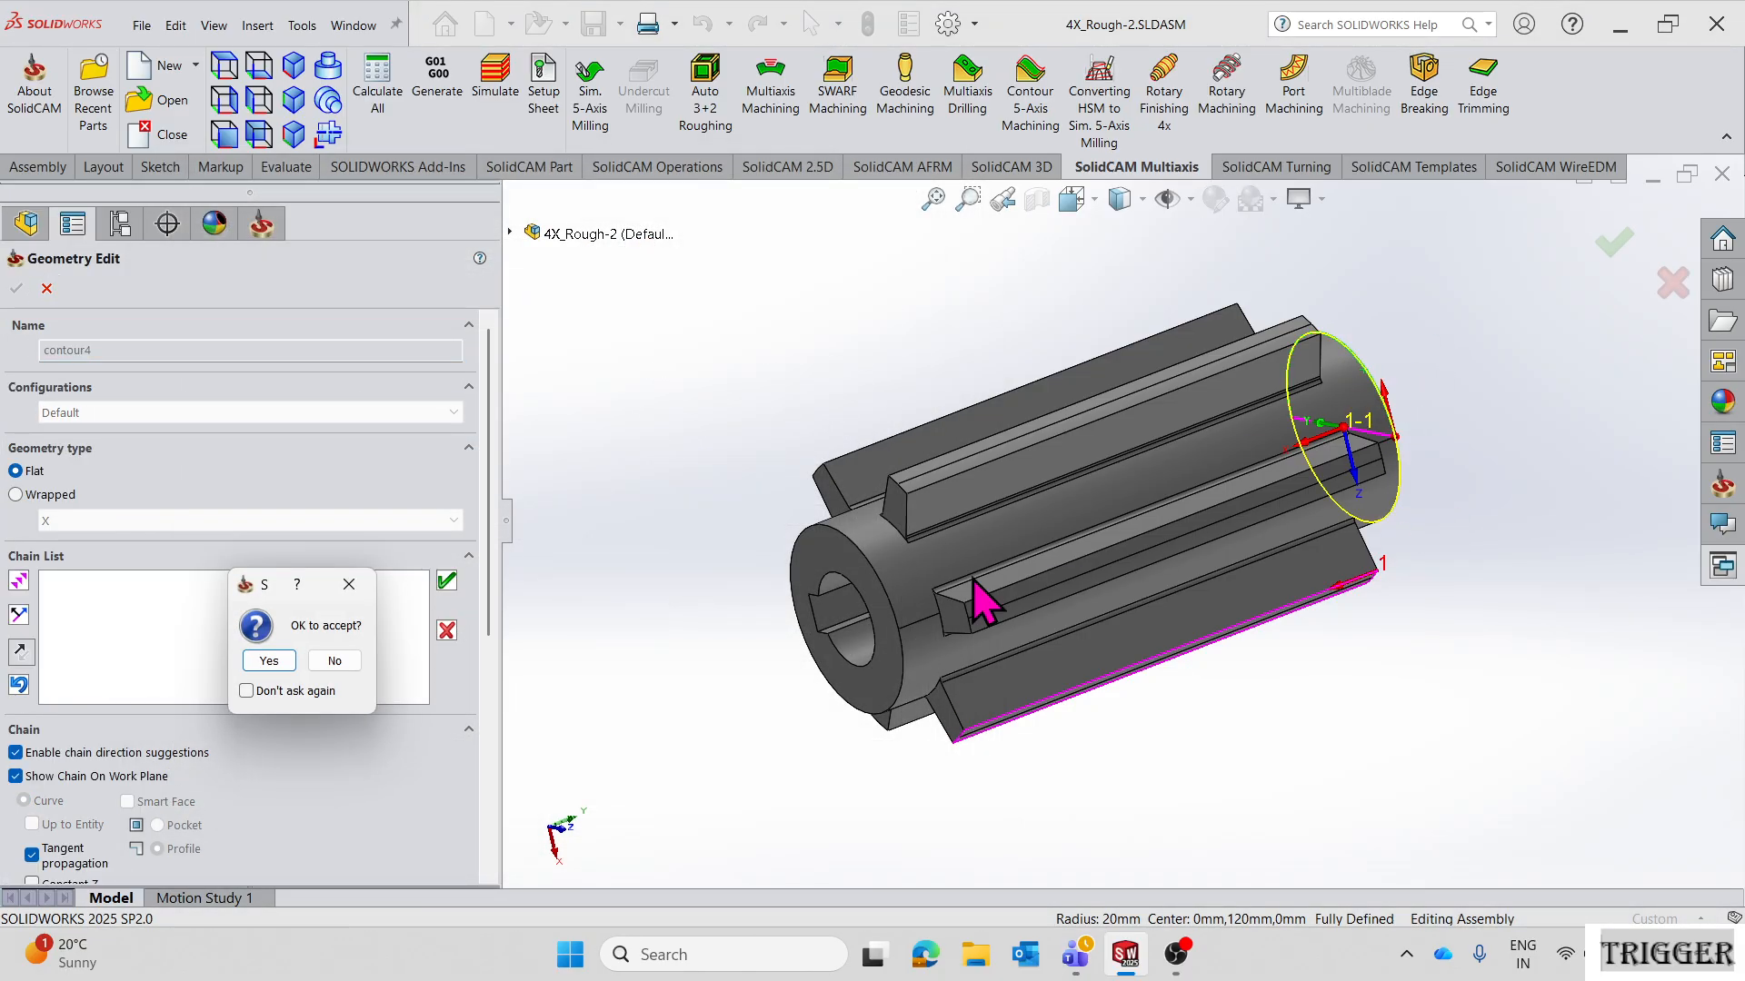
pyautogui.click(269, 661)
pyautogui.click(16, 289)
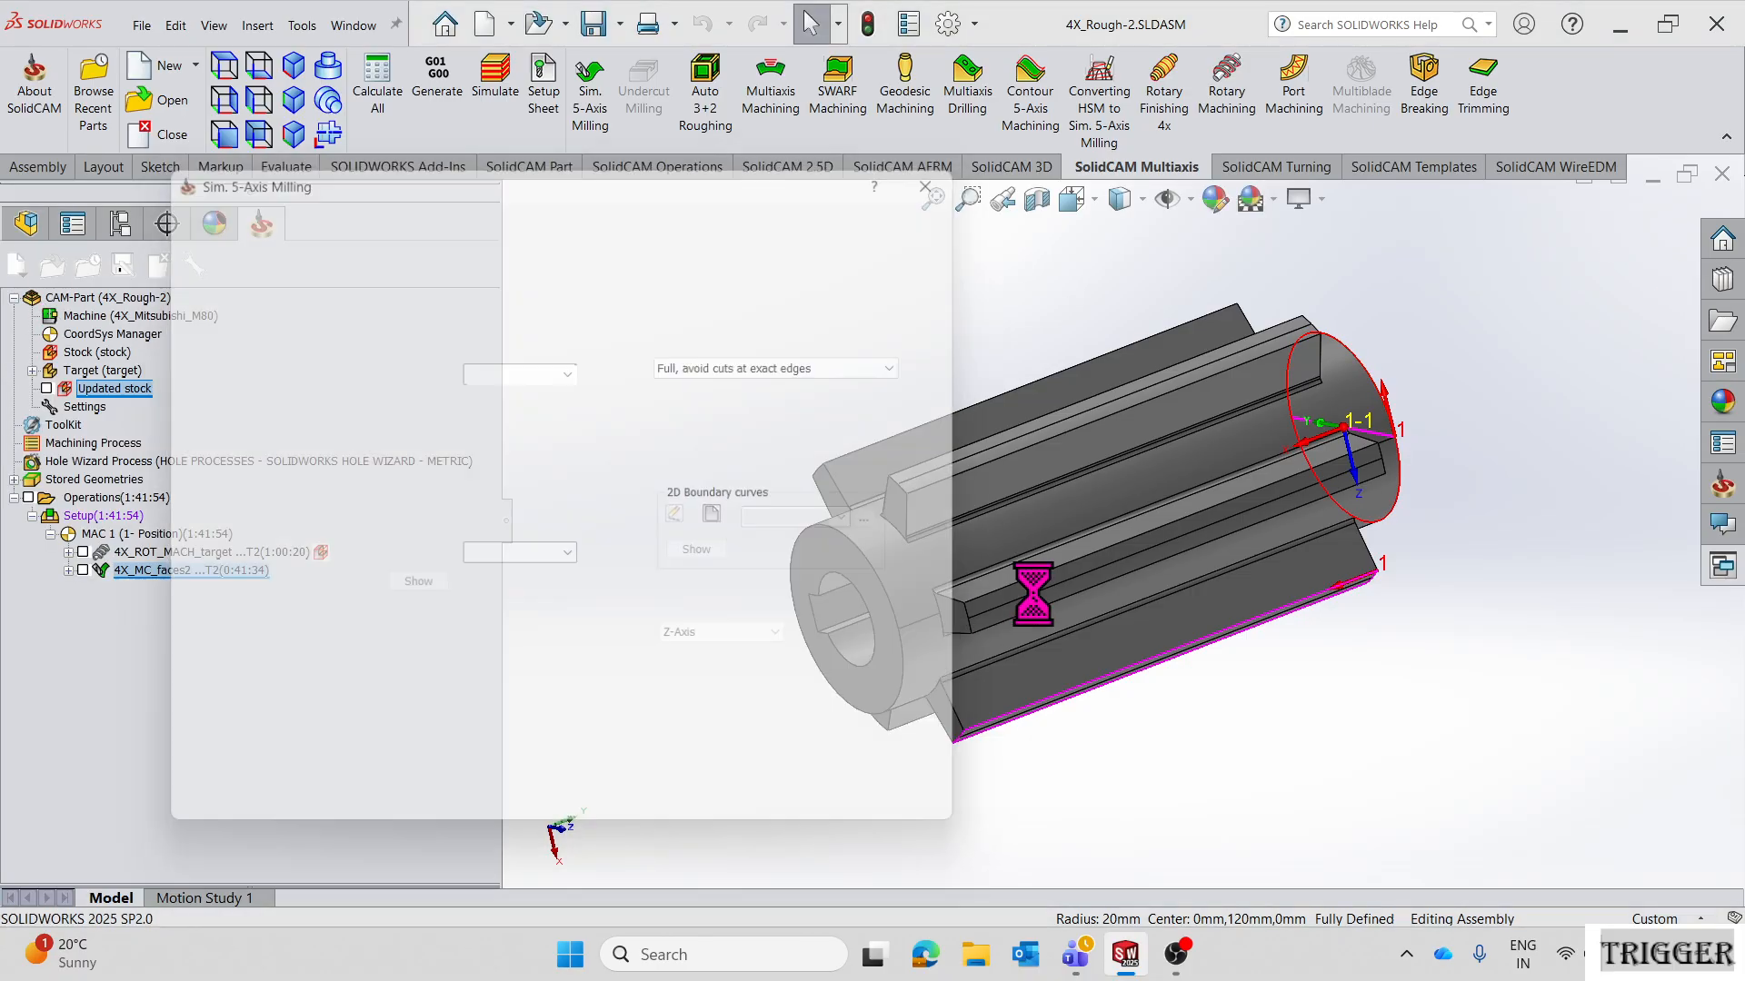
# - Add a ball nose mill of 6 mm diameter and assign it to the operation
pyautogui.click(225, 321)
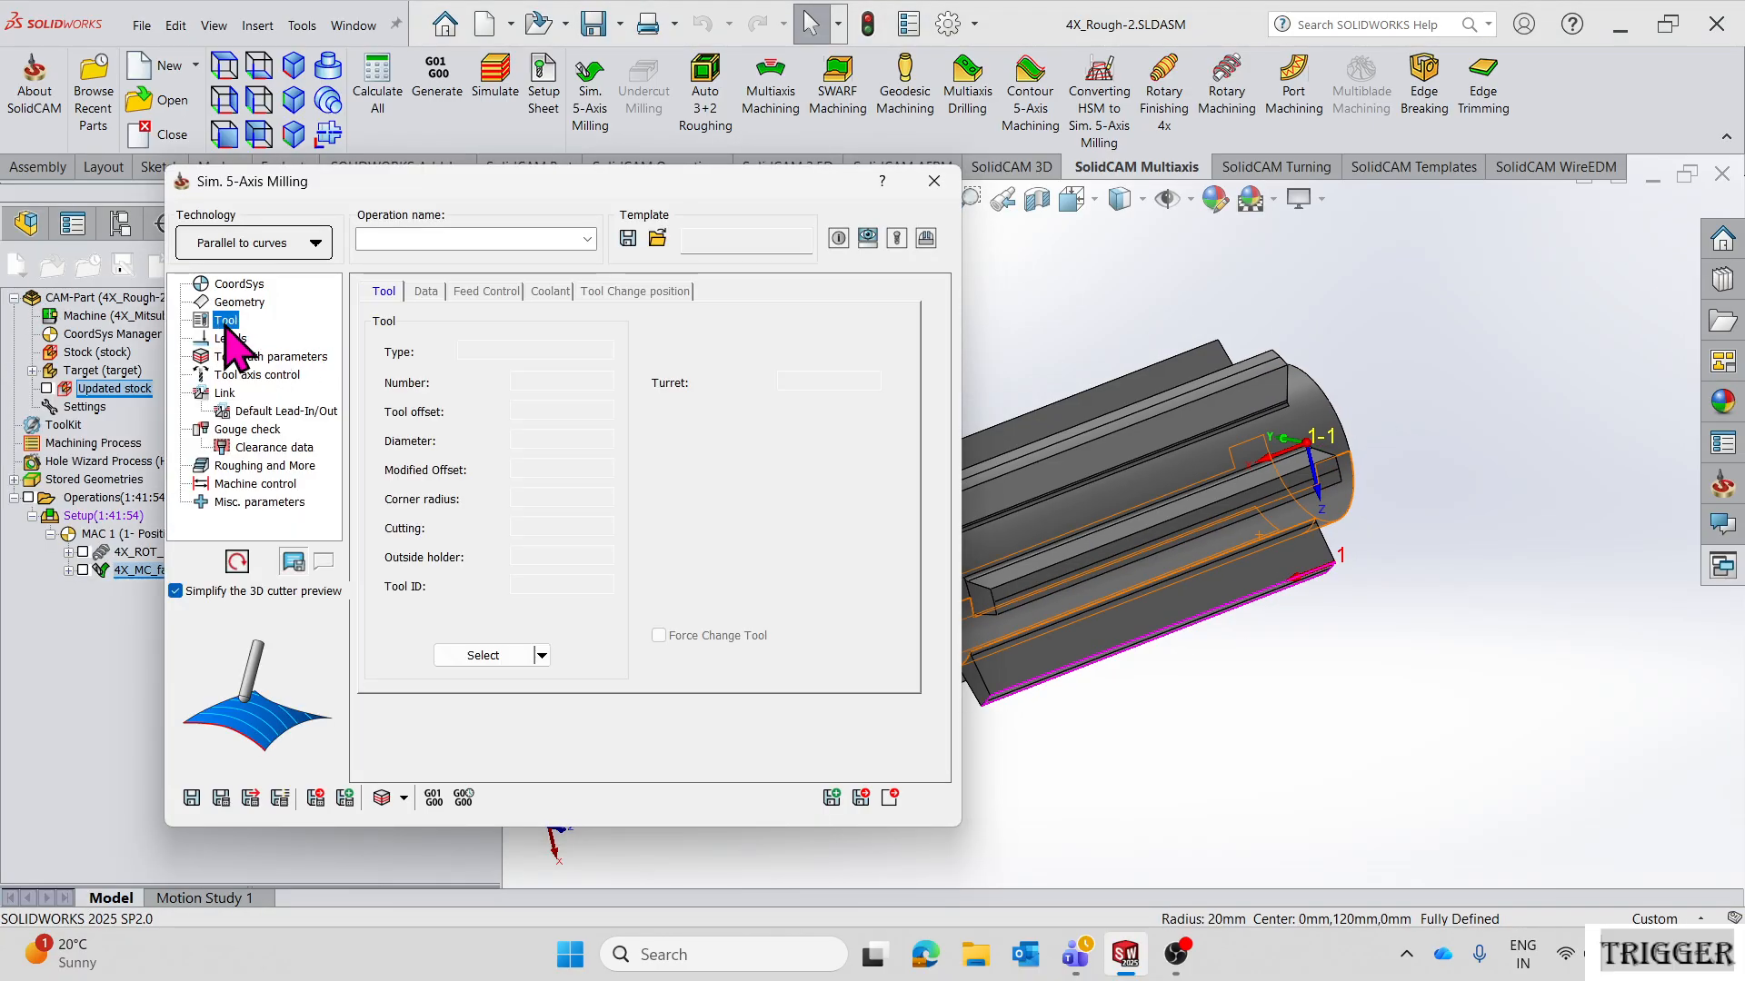
pyautogui.click(511, 664)
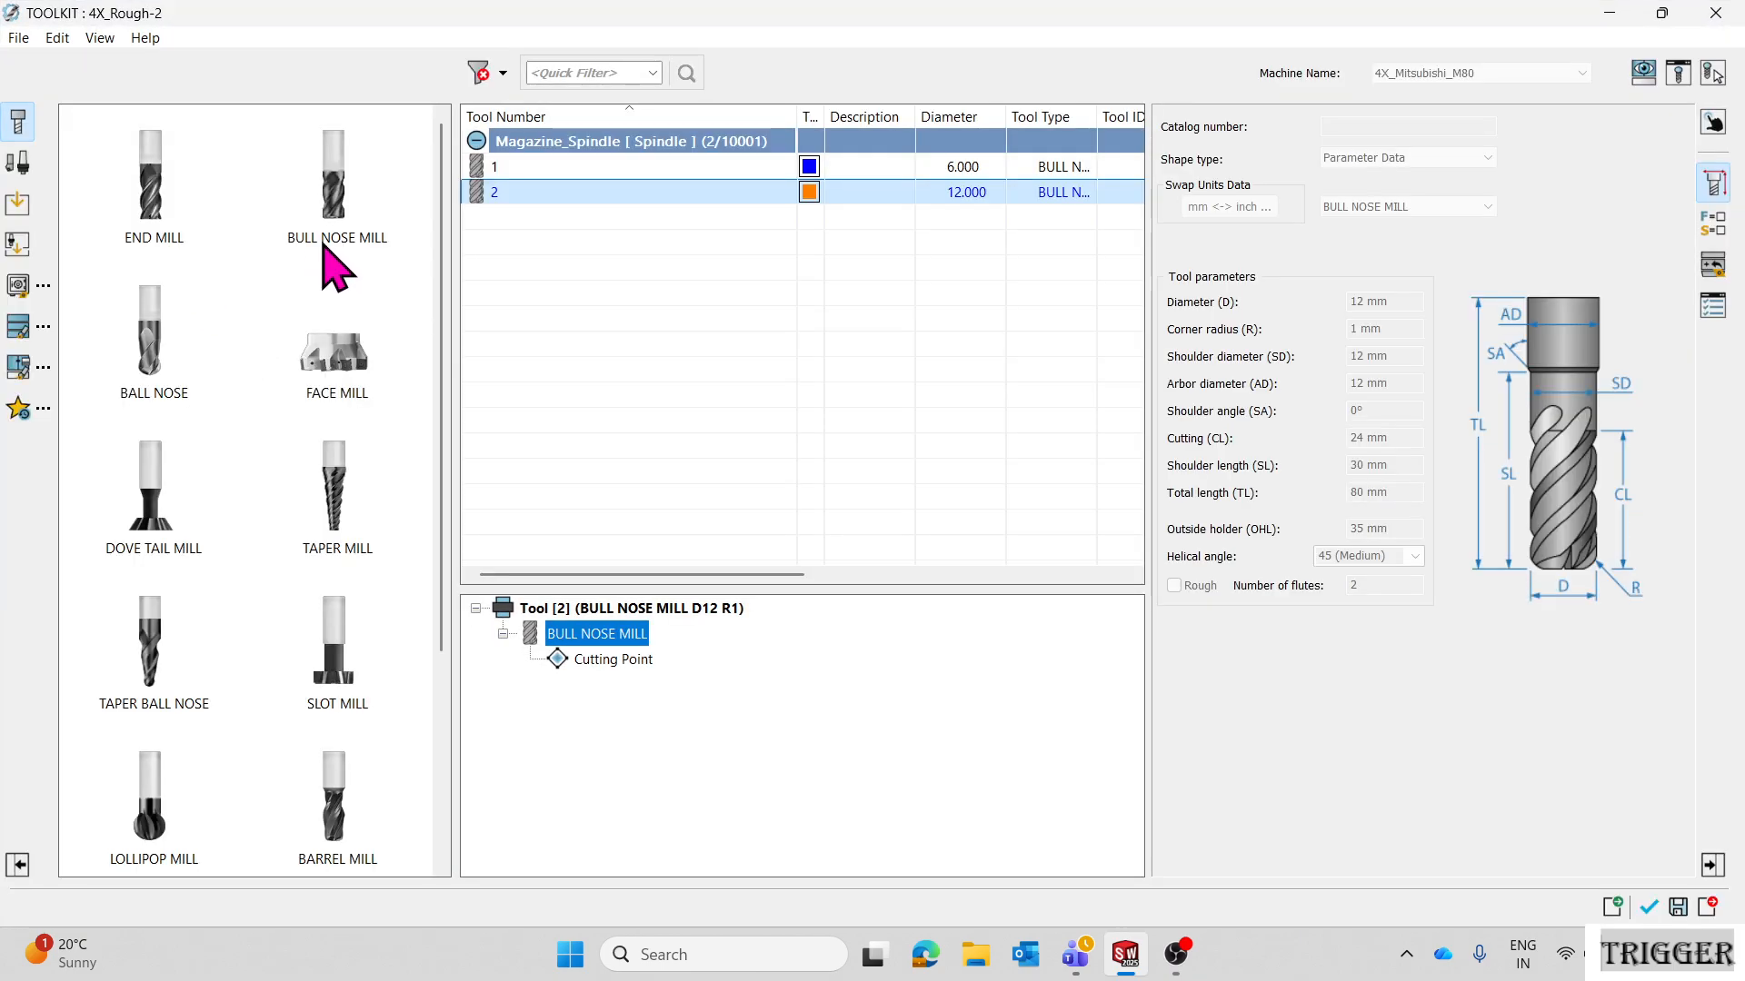
pyautogui.moveTo(149, 332); pyautogui.dragTo(1627, 491)
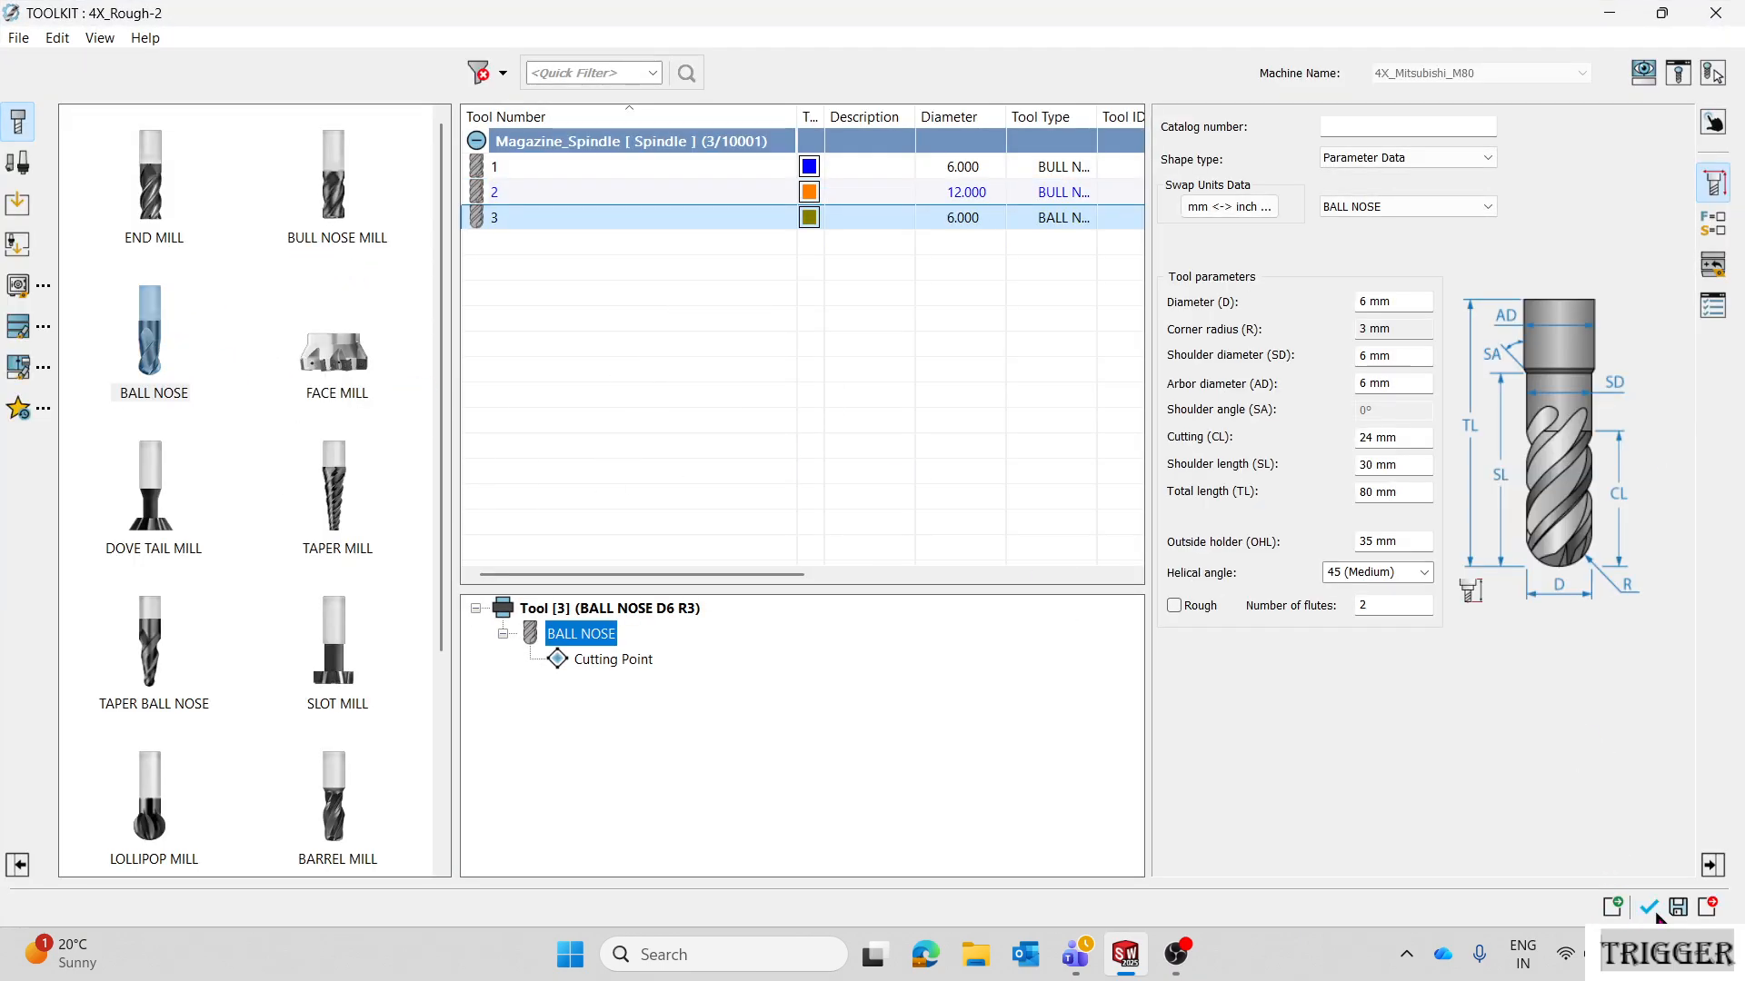
pyautogui.click(1650, 908)
# - Set the clearance area type to Automatic, and save and calculate the operation
pyautogui.click(230, 339)
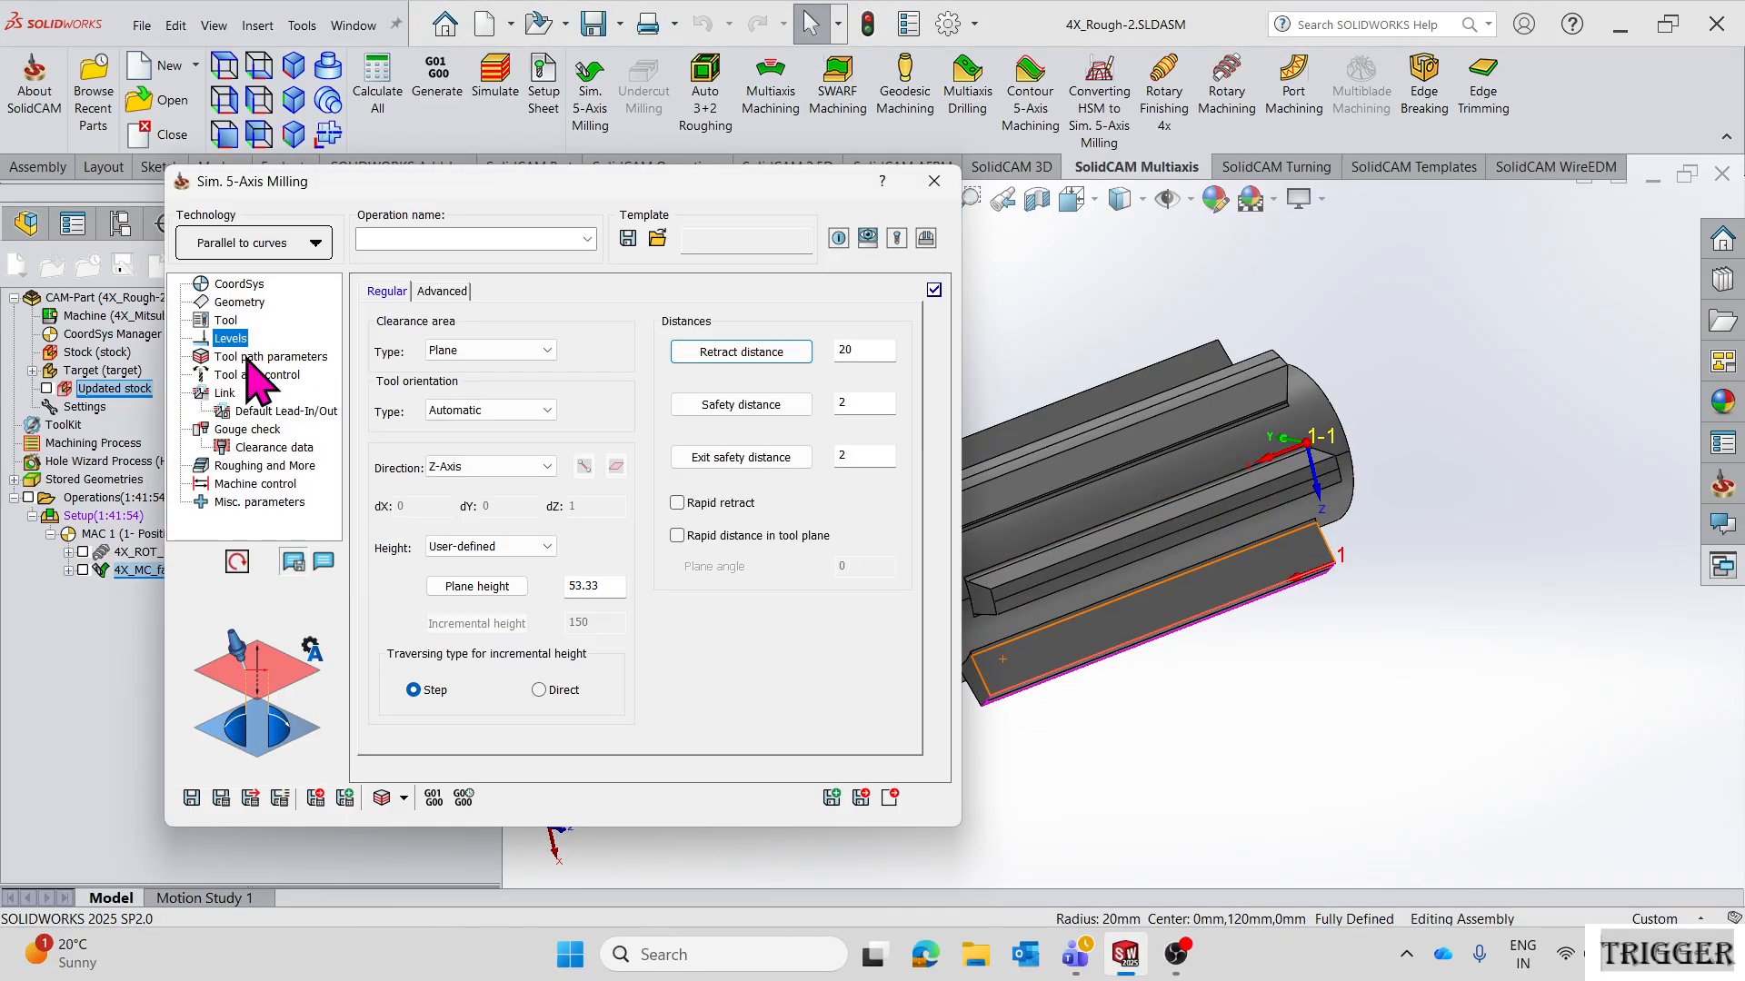
pyautogui.click(514, 397)
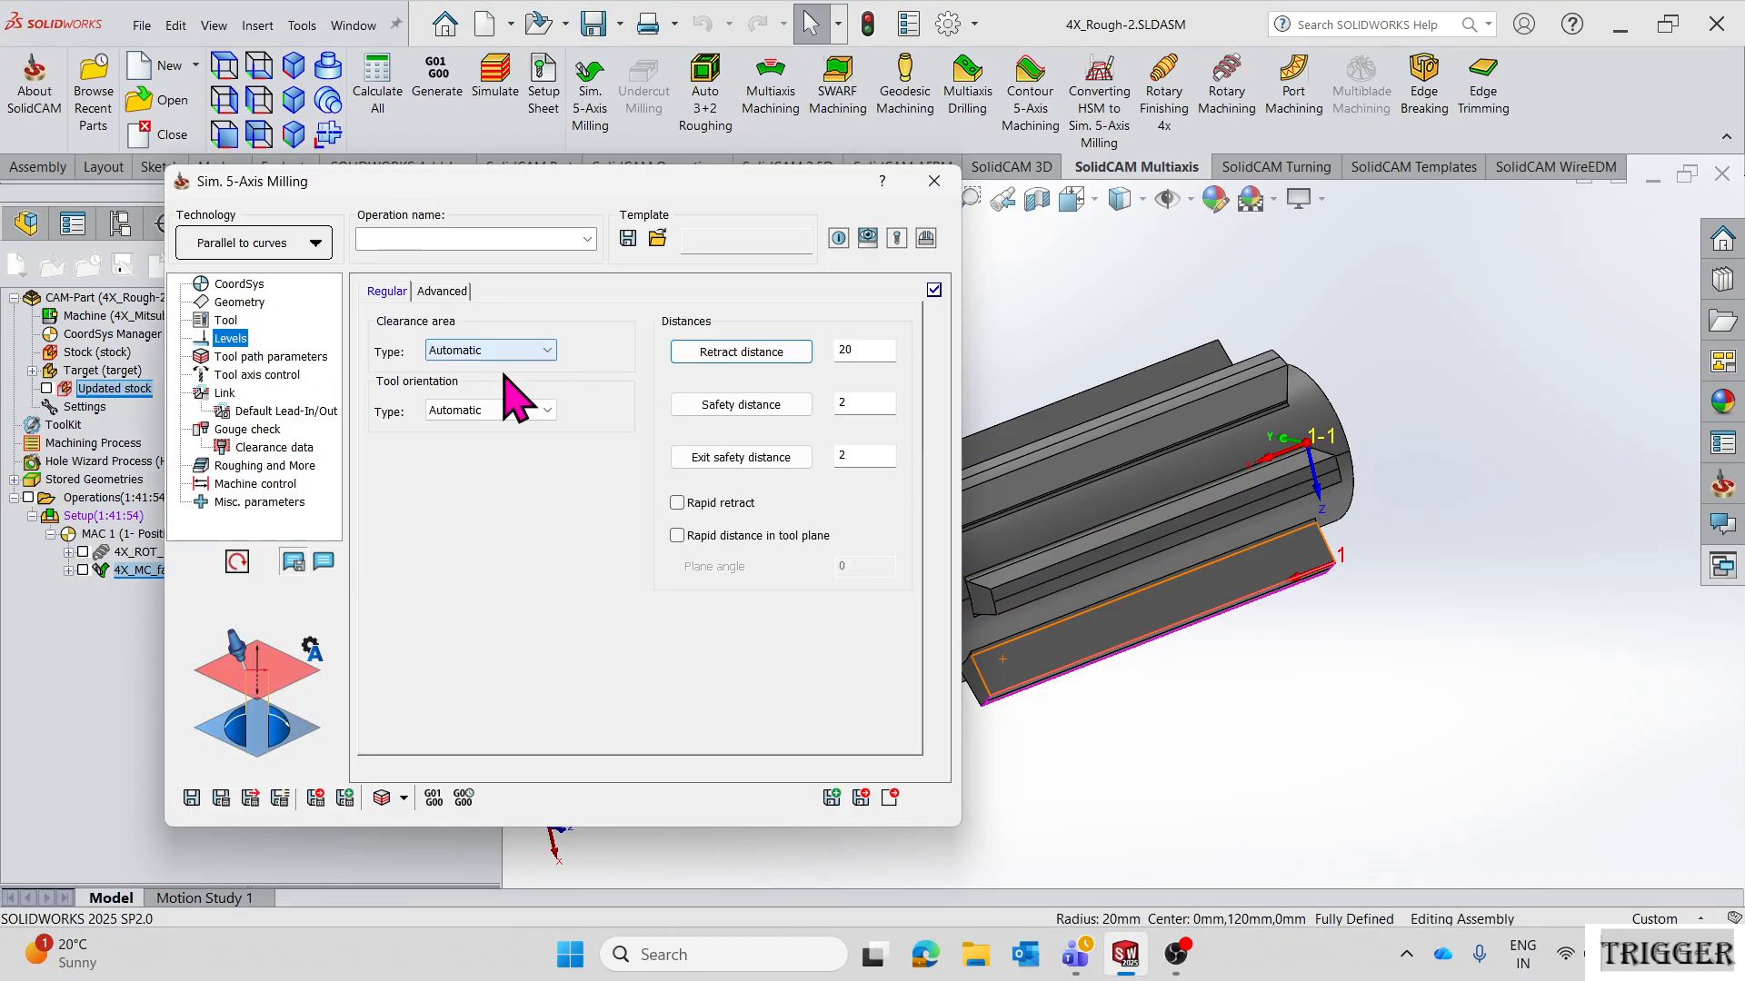
pyautogui.click(256, 357)
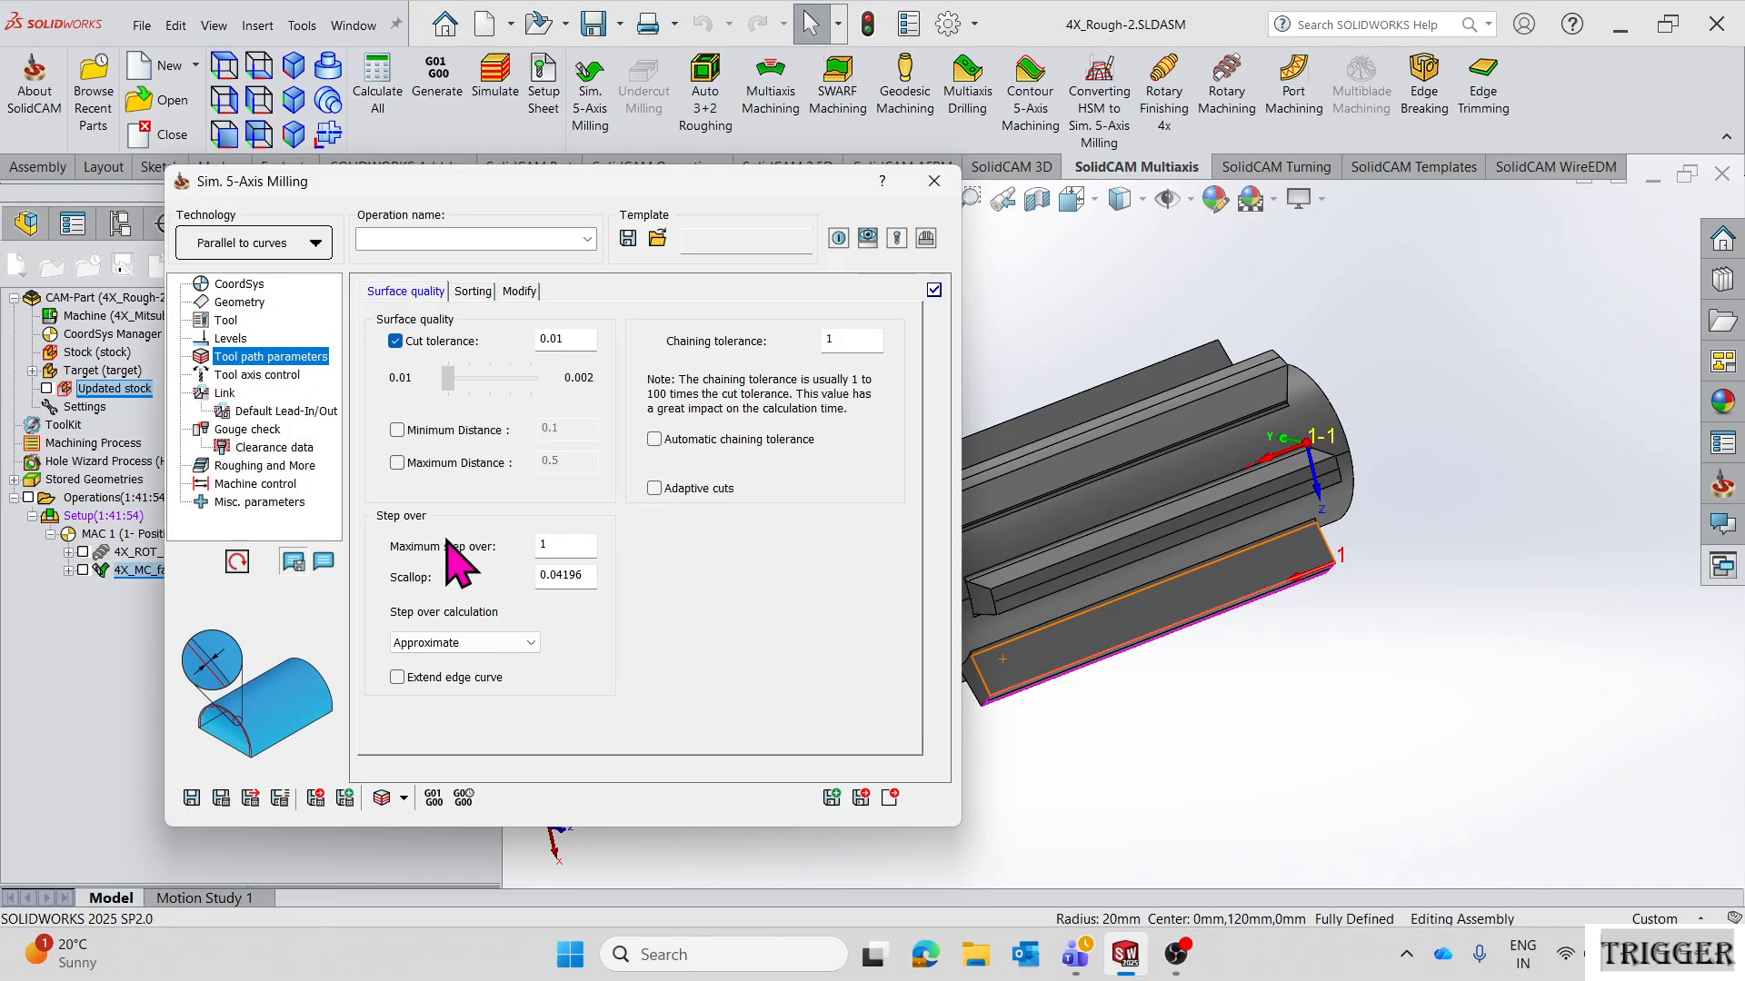
pyautogui.click(224, 800)
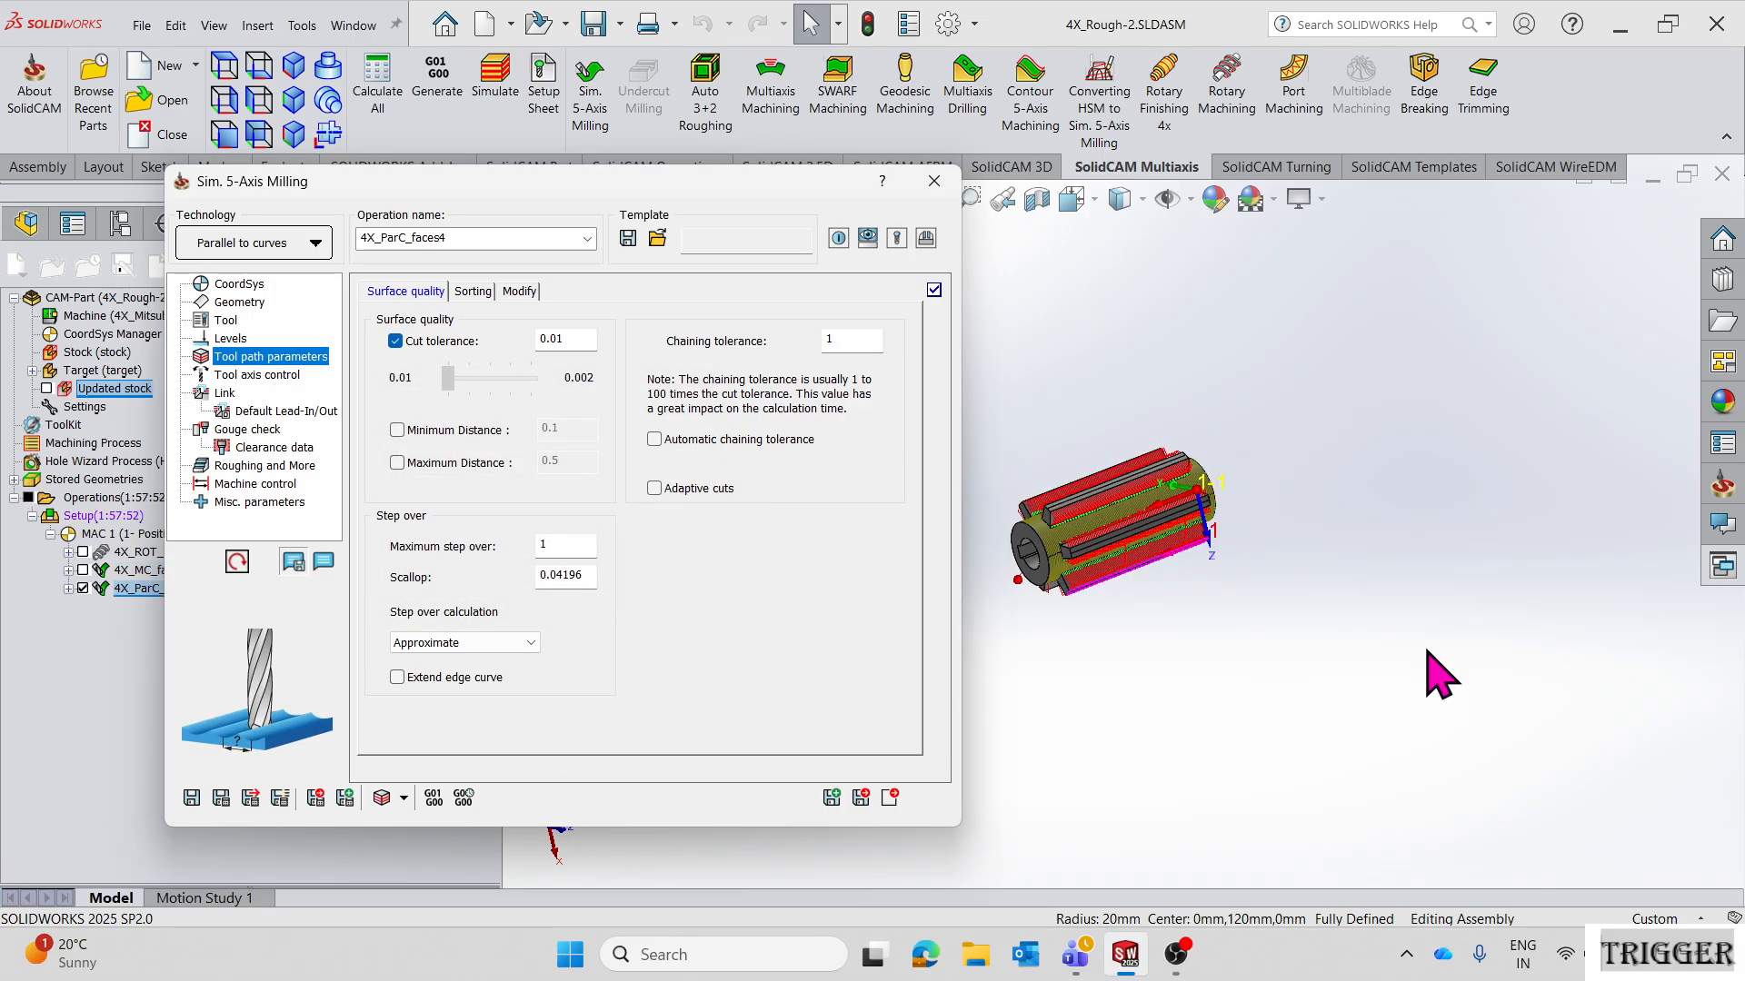
# - Inspect the parallel passes on the cylindrical surface and where they meet the ribs' fillets and end faces
pyautogui.scroll(-7, 991, 515)
pyautogui.moveTo(1233, 647)
pyautogui.mouseDown(button='middle')
pyautogui.moveTo(1190, 649)
pyautogui.moveTo(1221, 647)
pyautogui.moveTo(1258, 694)
pyautogui.moveTo(1214, 380)
pyautogui.mouseUp(button='middle')
pyautogui.scroll(7, 1222, 647)
pyautogui.scroll(-4, 1401, 416)
pyautogui.scroll(5, 1353, 498)
pyautogui.scroll(2, 1319, 611)
pyautogui.scroll(-4, 1193, 501)
pyautogui.scroll(-4, 1195, 568)
pyautogui.moveTo(1275, 625); pyautogui.dragTo(1172, 647, button='middle')
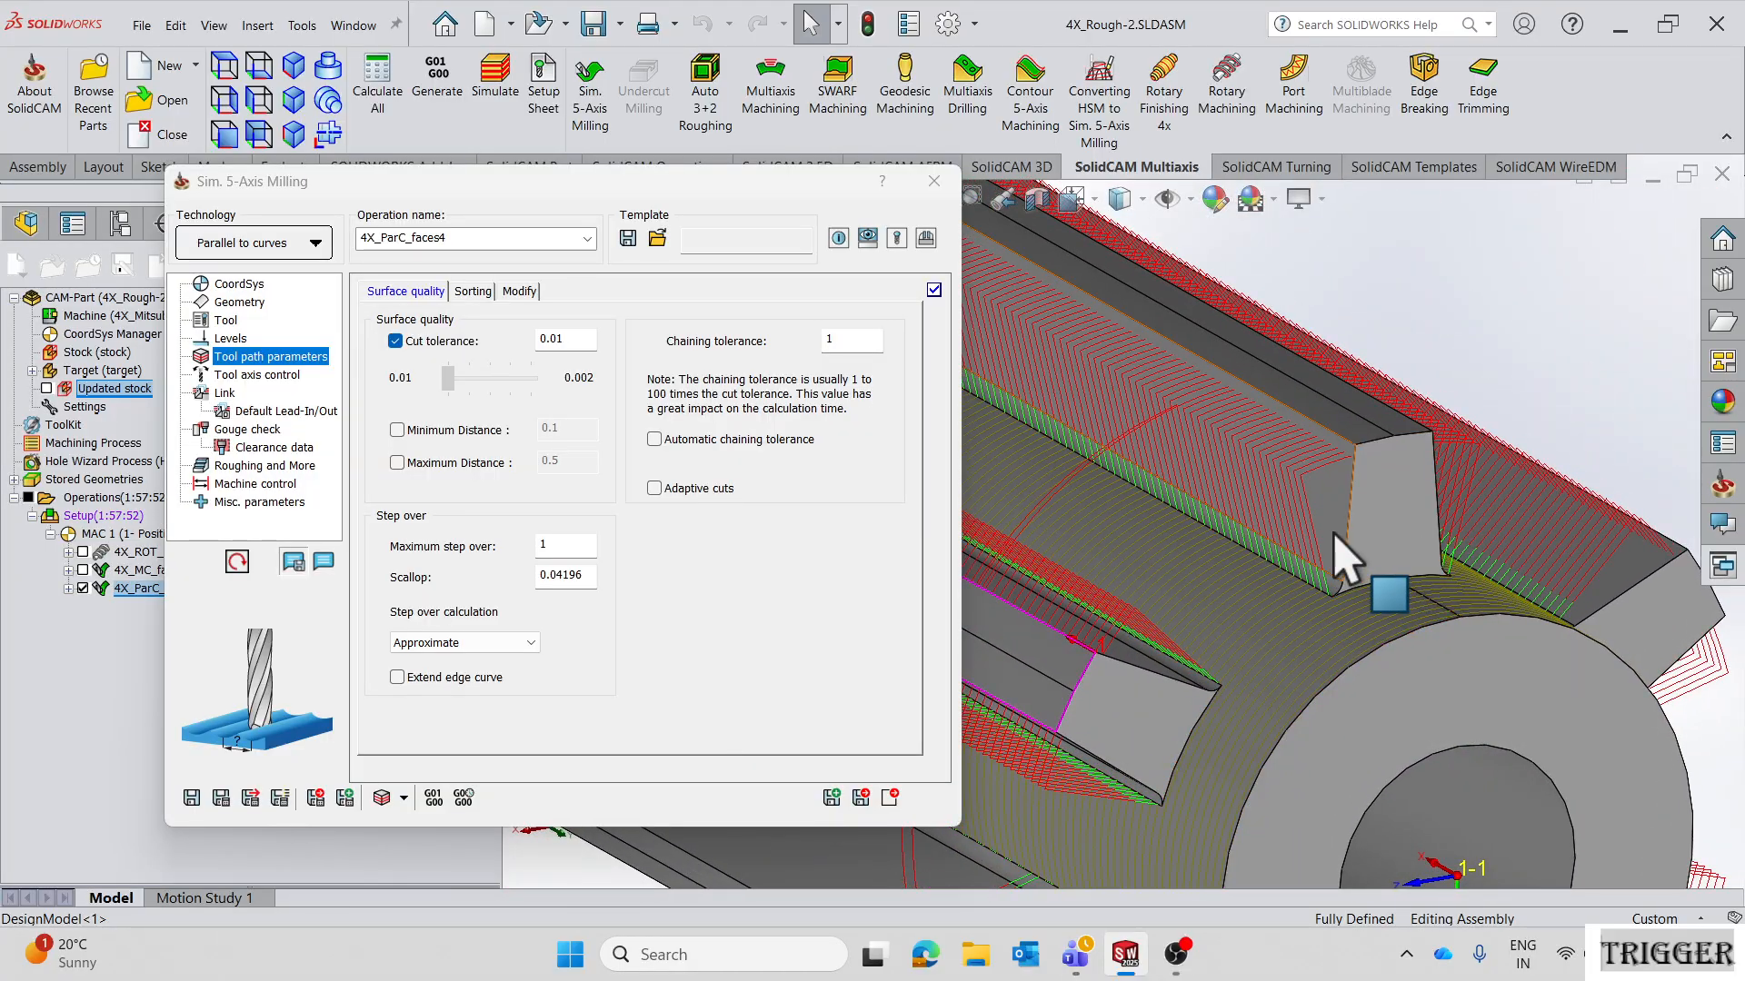
# - Enable the first gouge check for the tool shaft and tip, against check surfaces only instead of drive surfaces
pyautogui.click(254, 430)
pyautogui.click(387, 315)
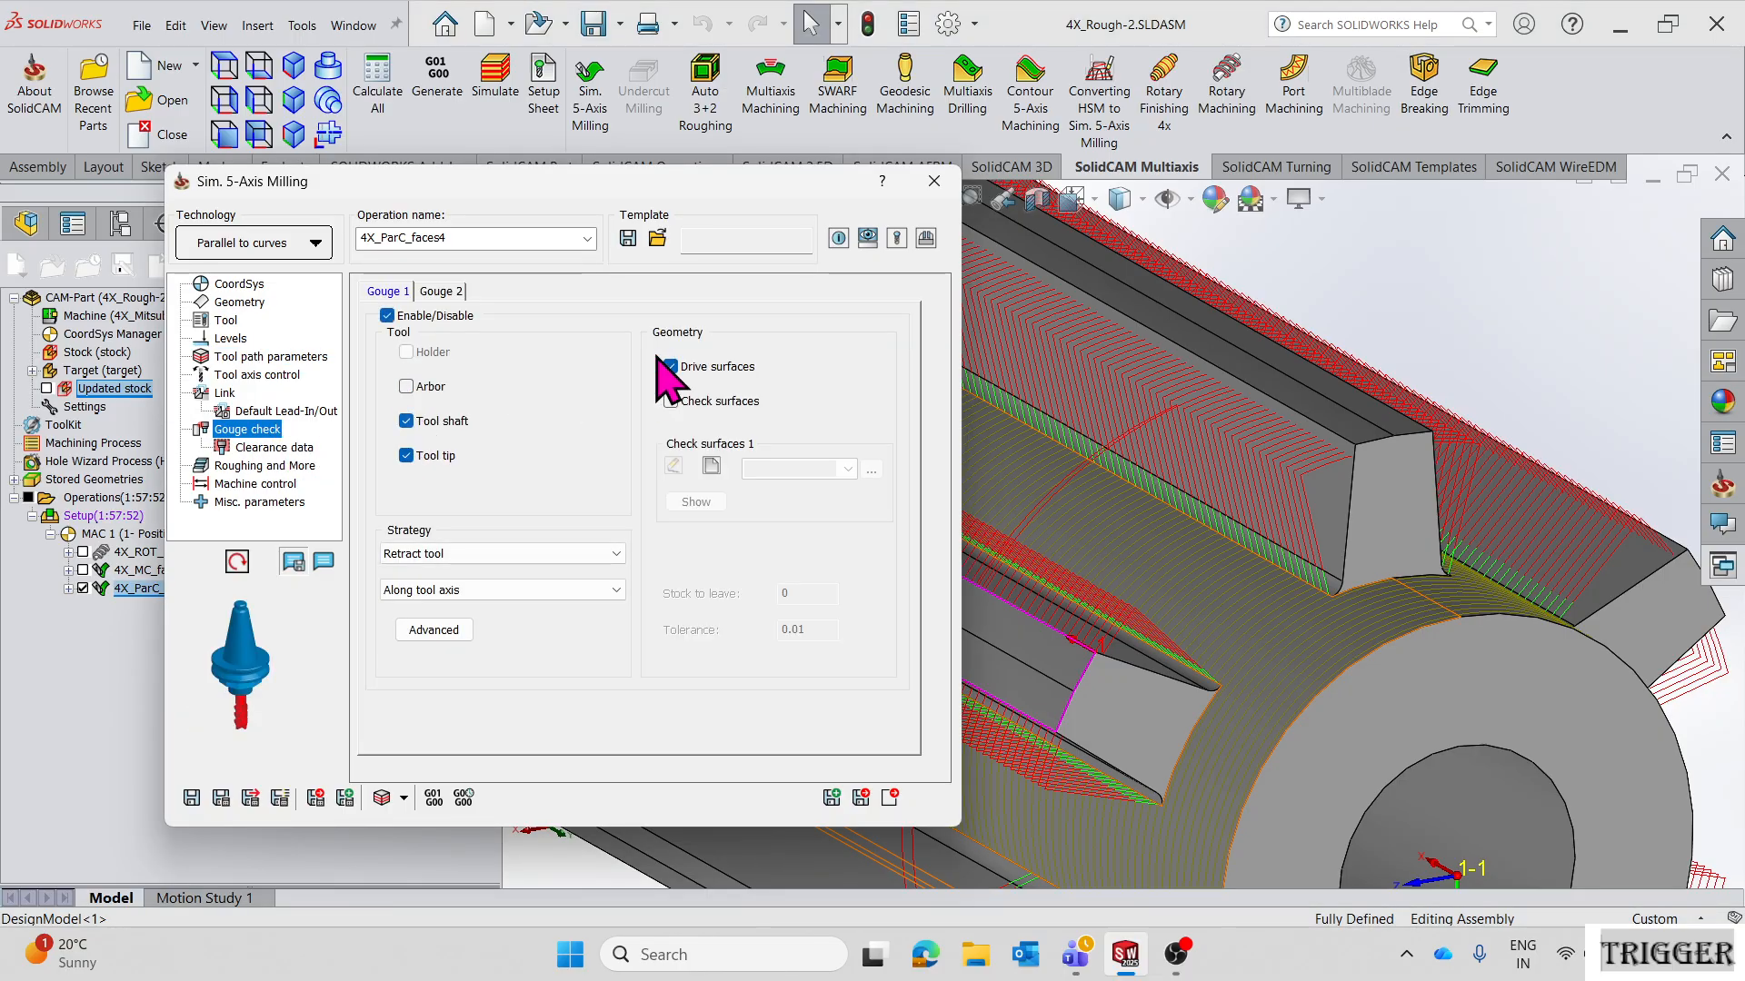
pyautogui.click(687, 403)
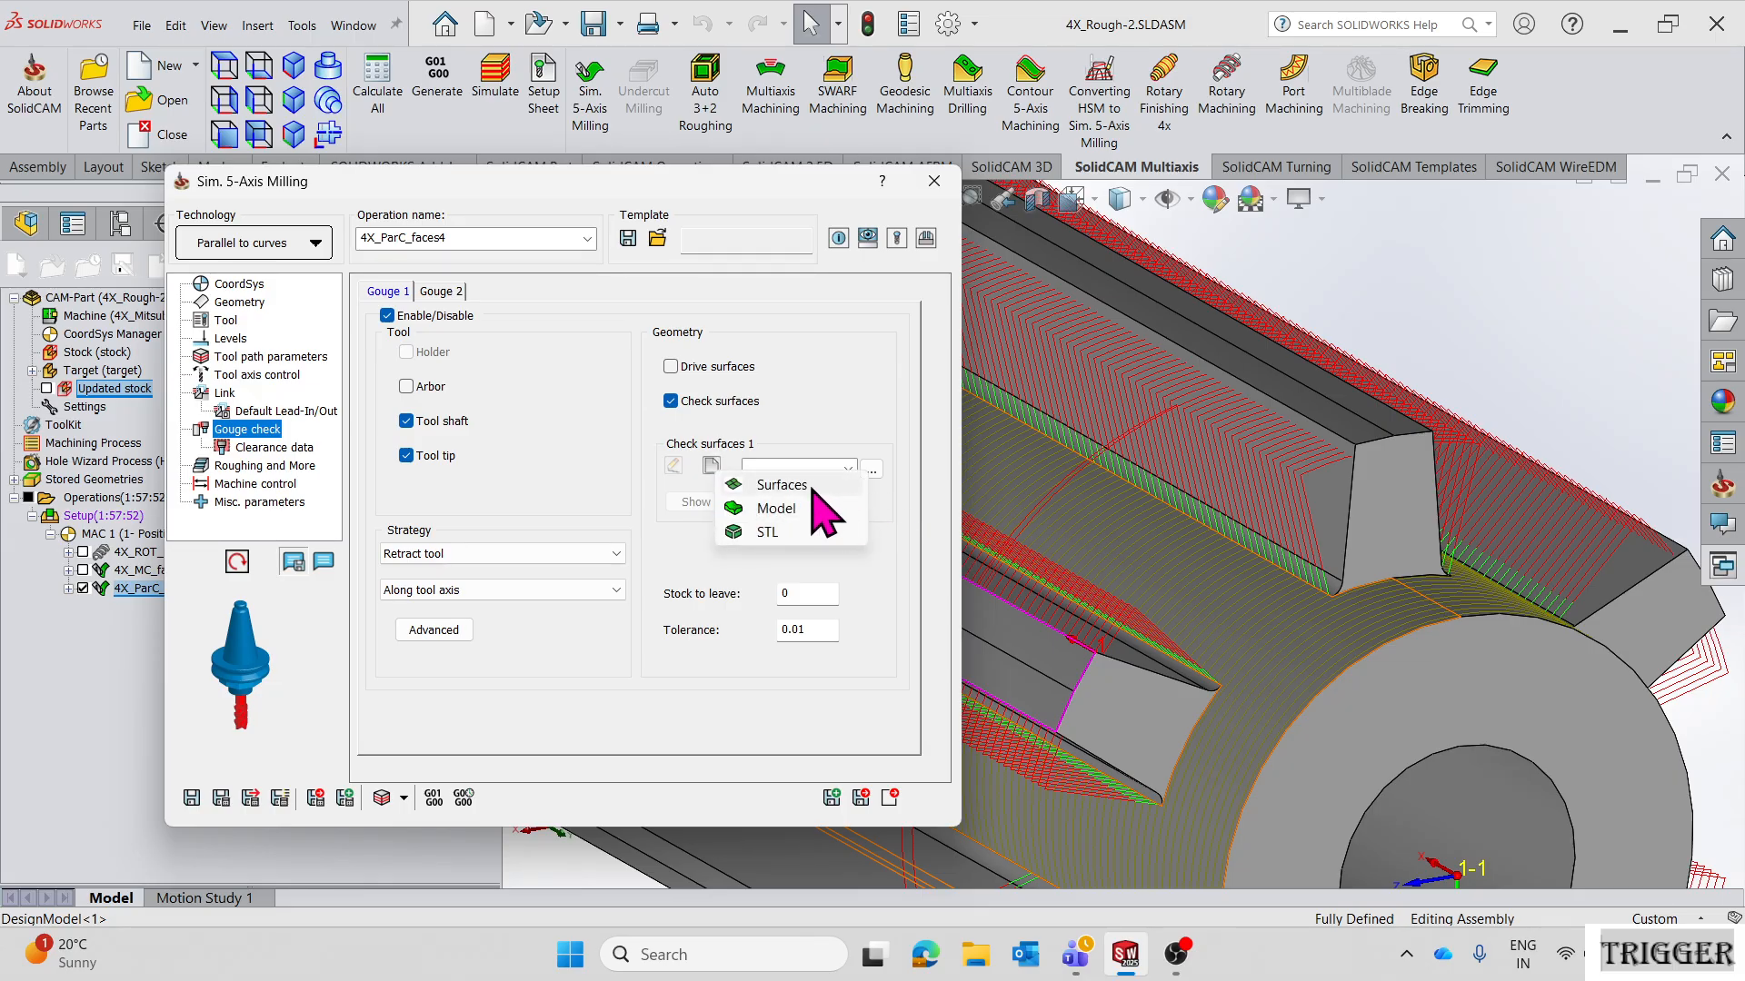
# - Define the check surfaces from one rib's fillet, adjoining side wall and both end faces
pyautogui.click(777, 485)
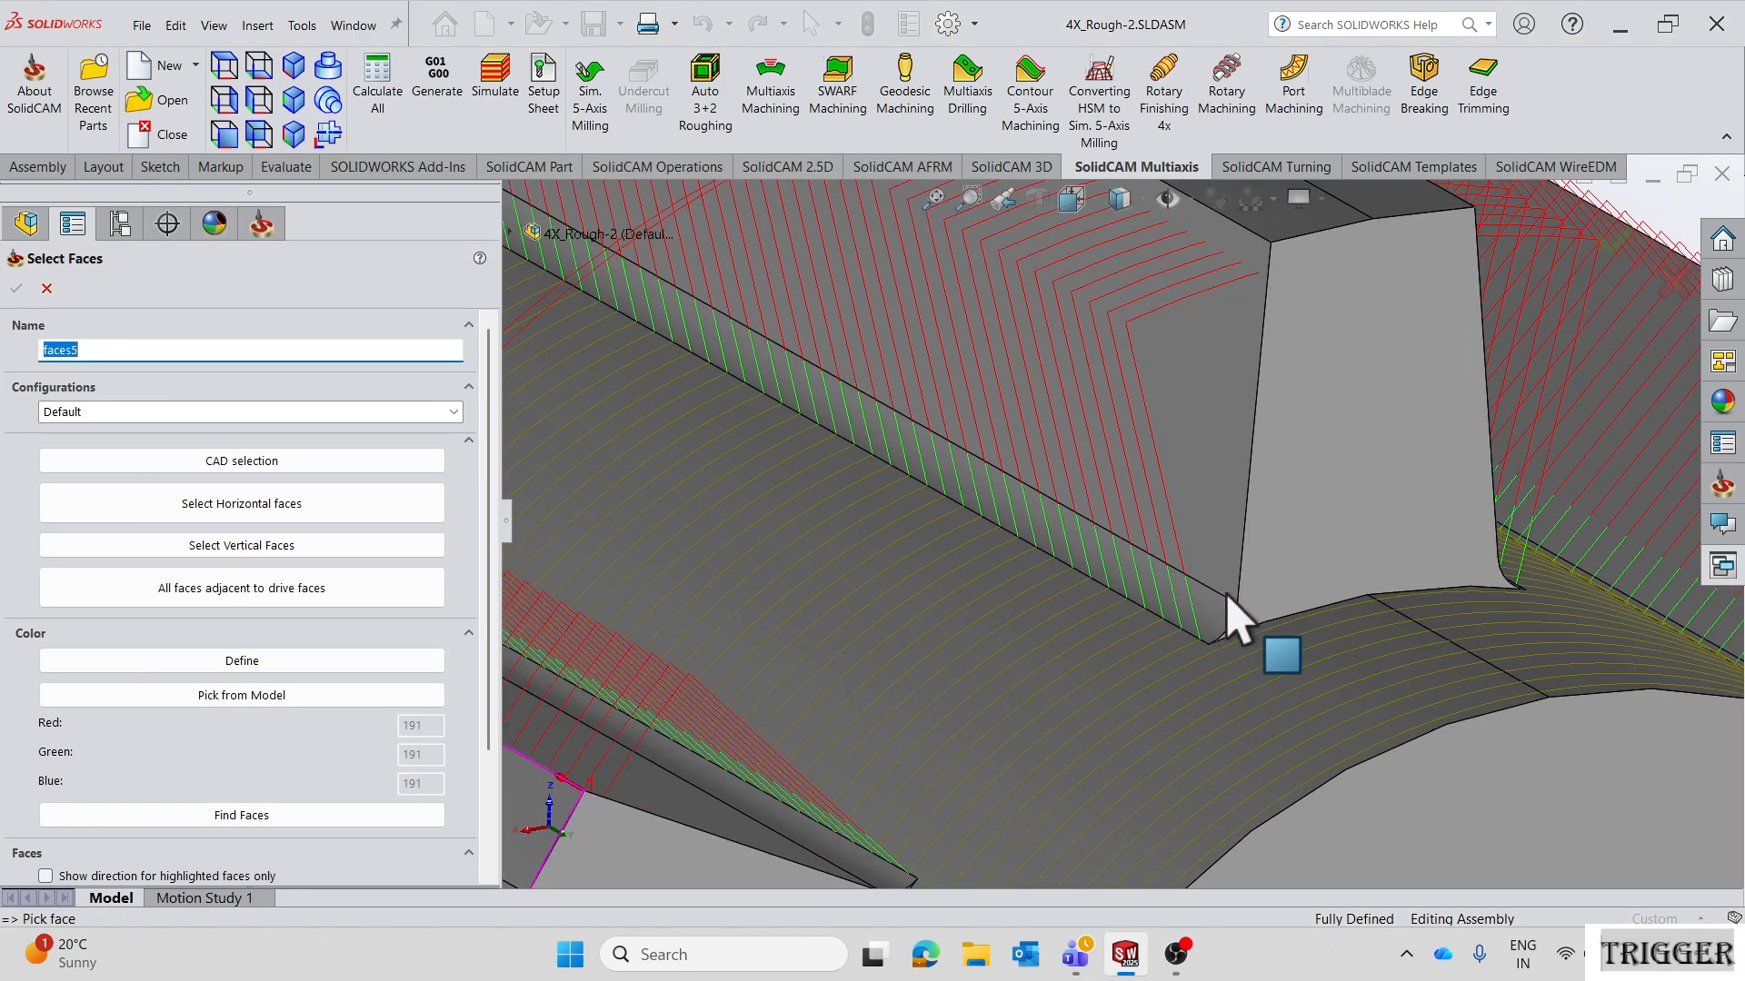
pyautogui.click(1186, 605)
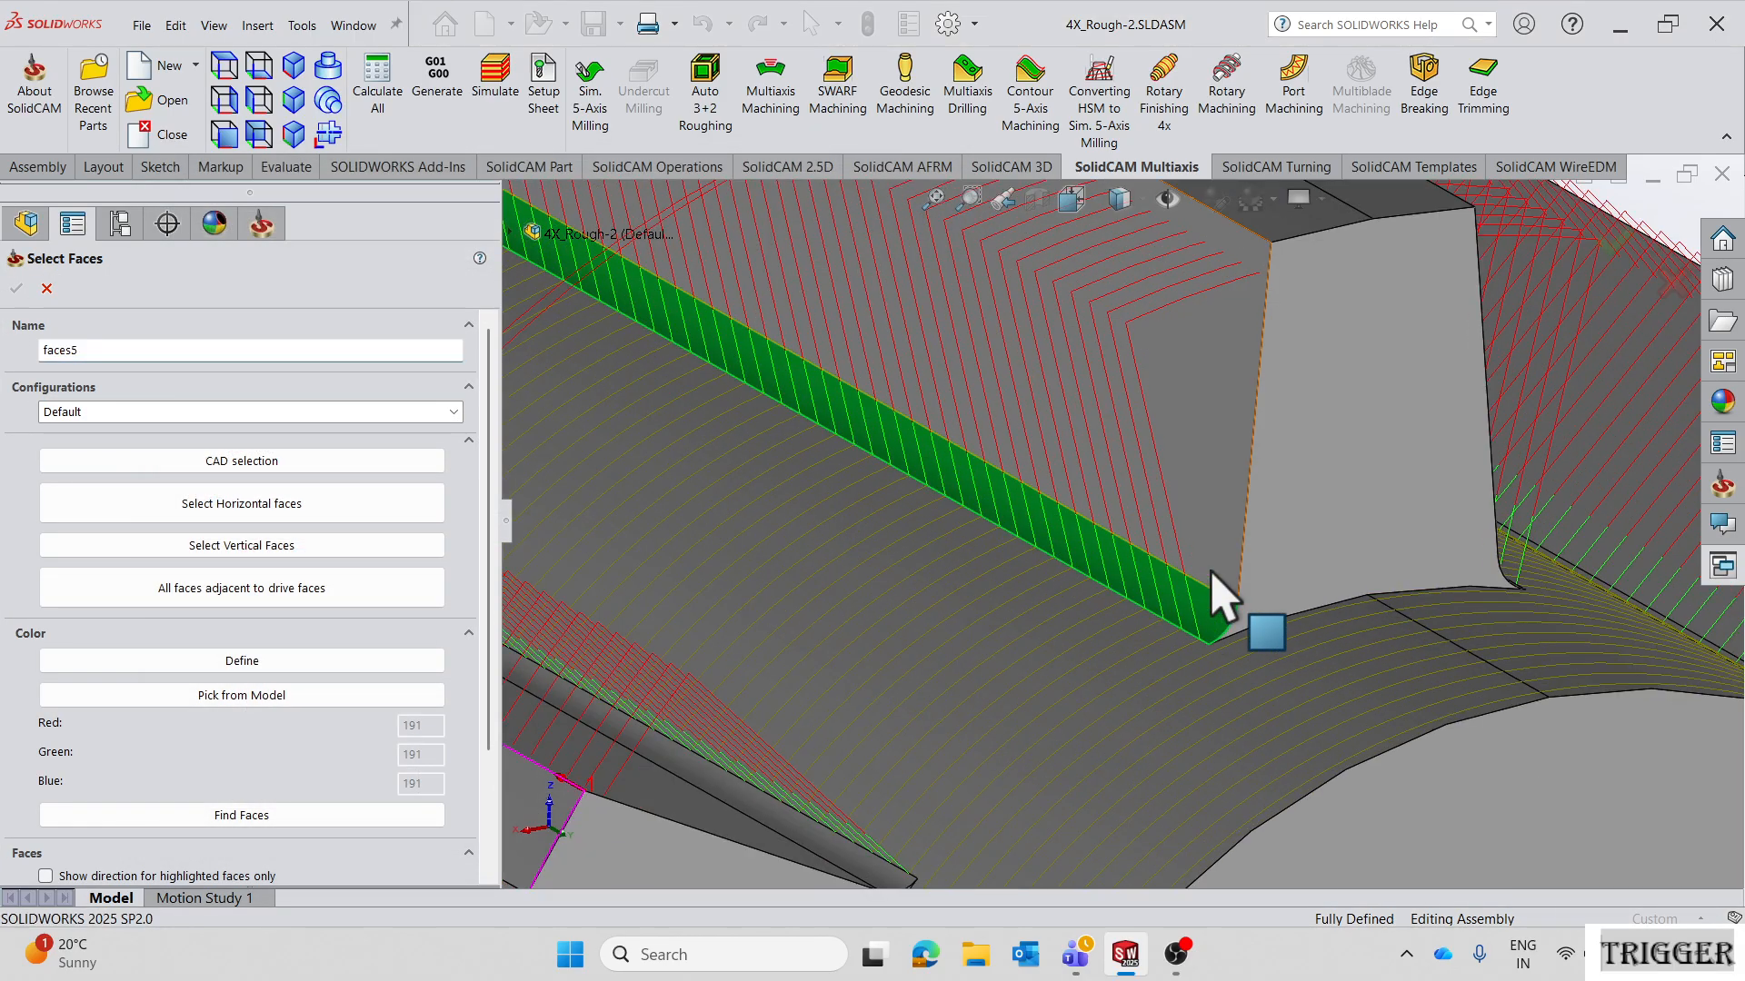
pyautogui.click(1215, 576)
pyautogui.click(1262, 569)
pyautogui.scroll(4, 1336, 445)
pyautogui.moveTo(1336, 444); pyautogui.dragTo(962, 533, button='middle')
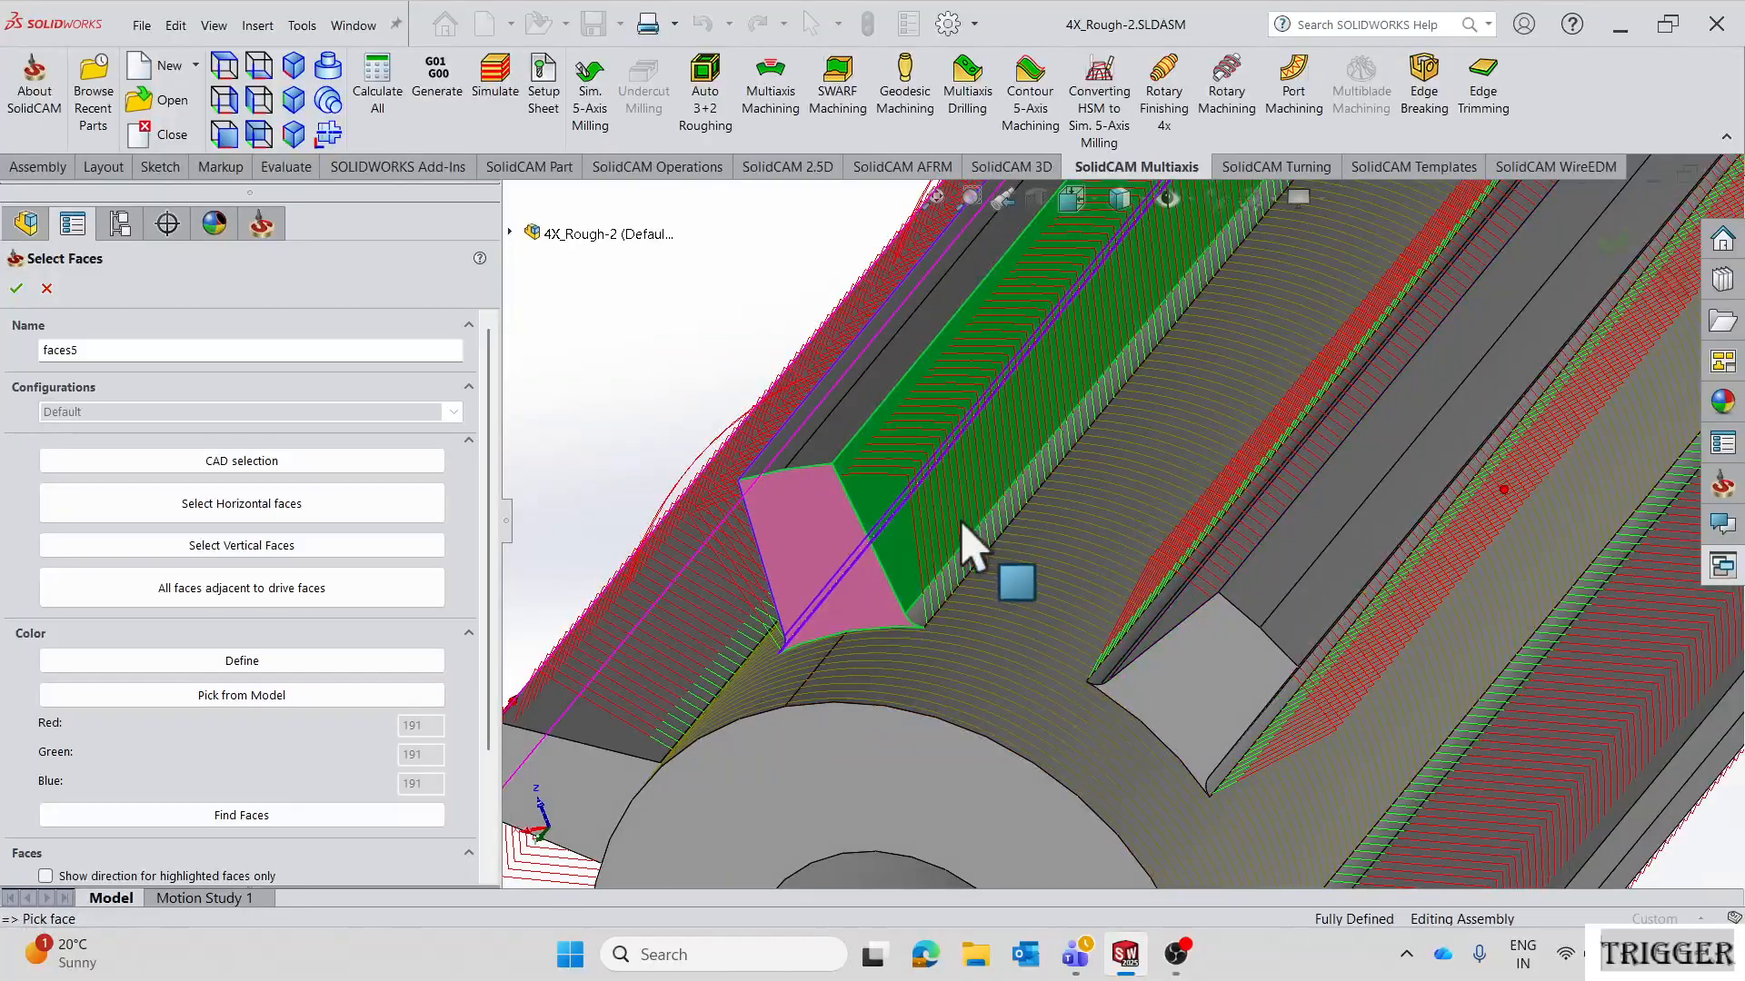
pyautogui.scroll(5, 1149, 455)
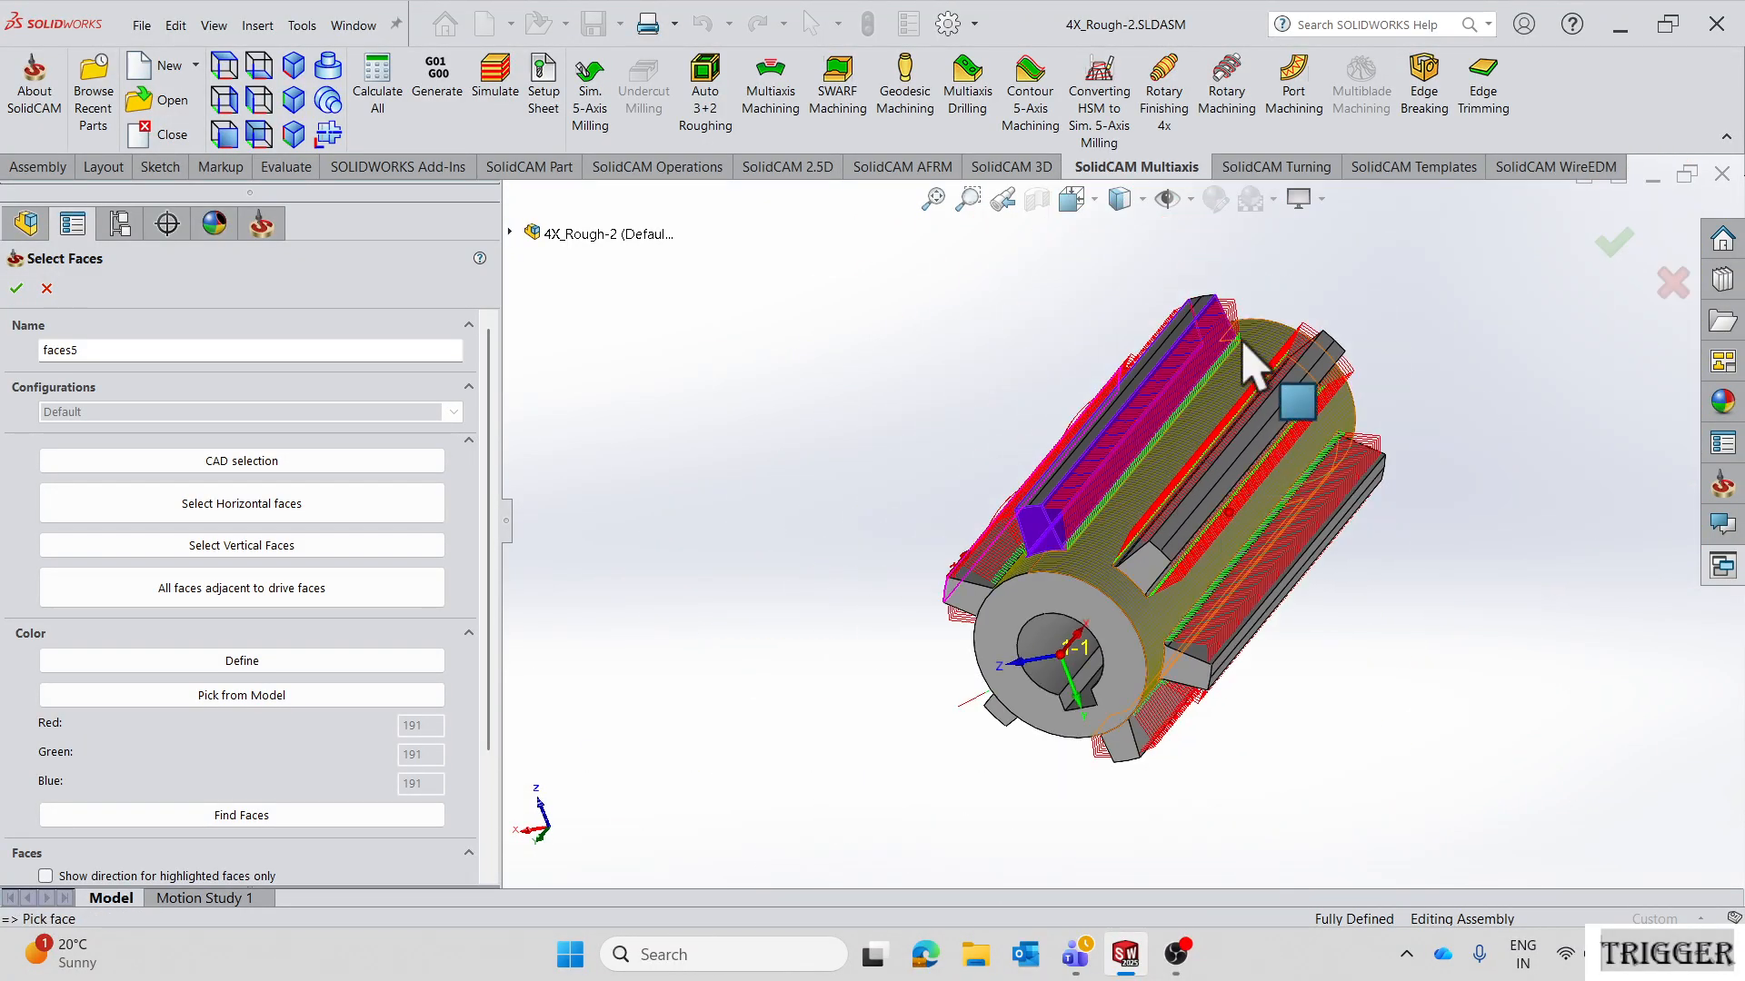
pyautogui.scroll(-8, 1153, 476)
pyautogui.moveTo(1153, 476); pyautogui.dragTo(1102, 440, button='middle')
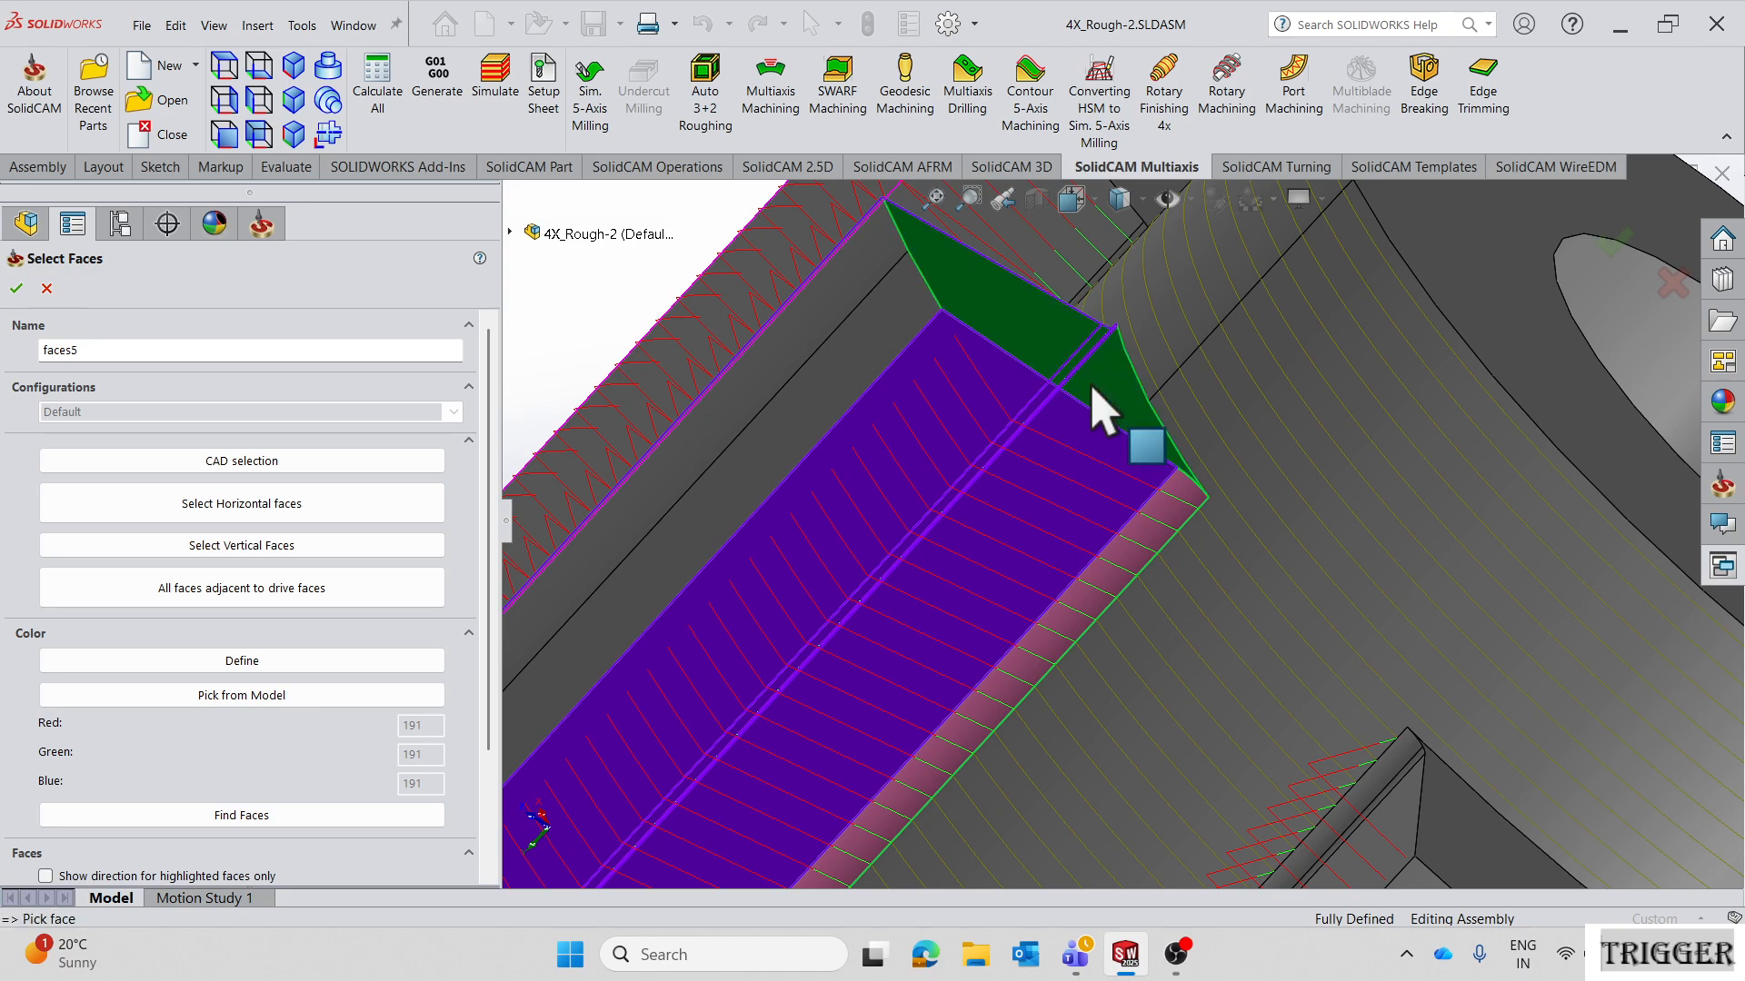
pyautogui.click(1096, 393)
pyautogui.click(16, 289)
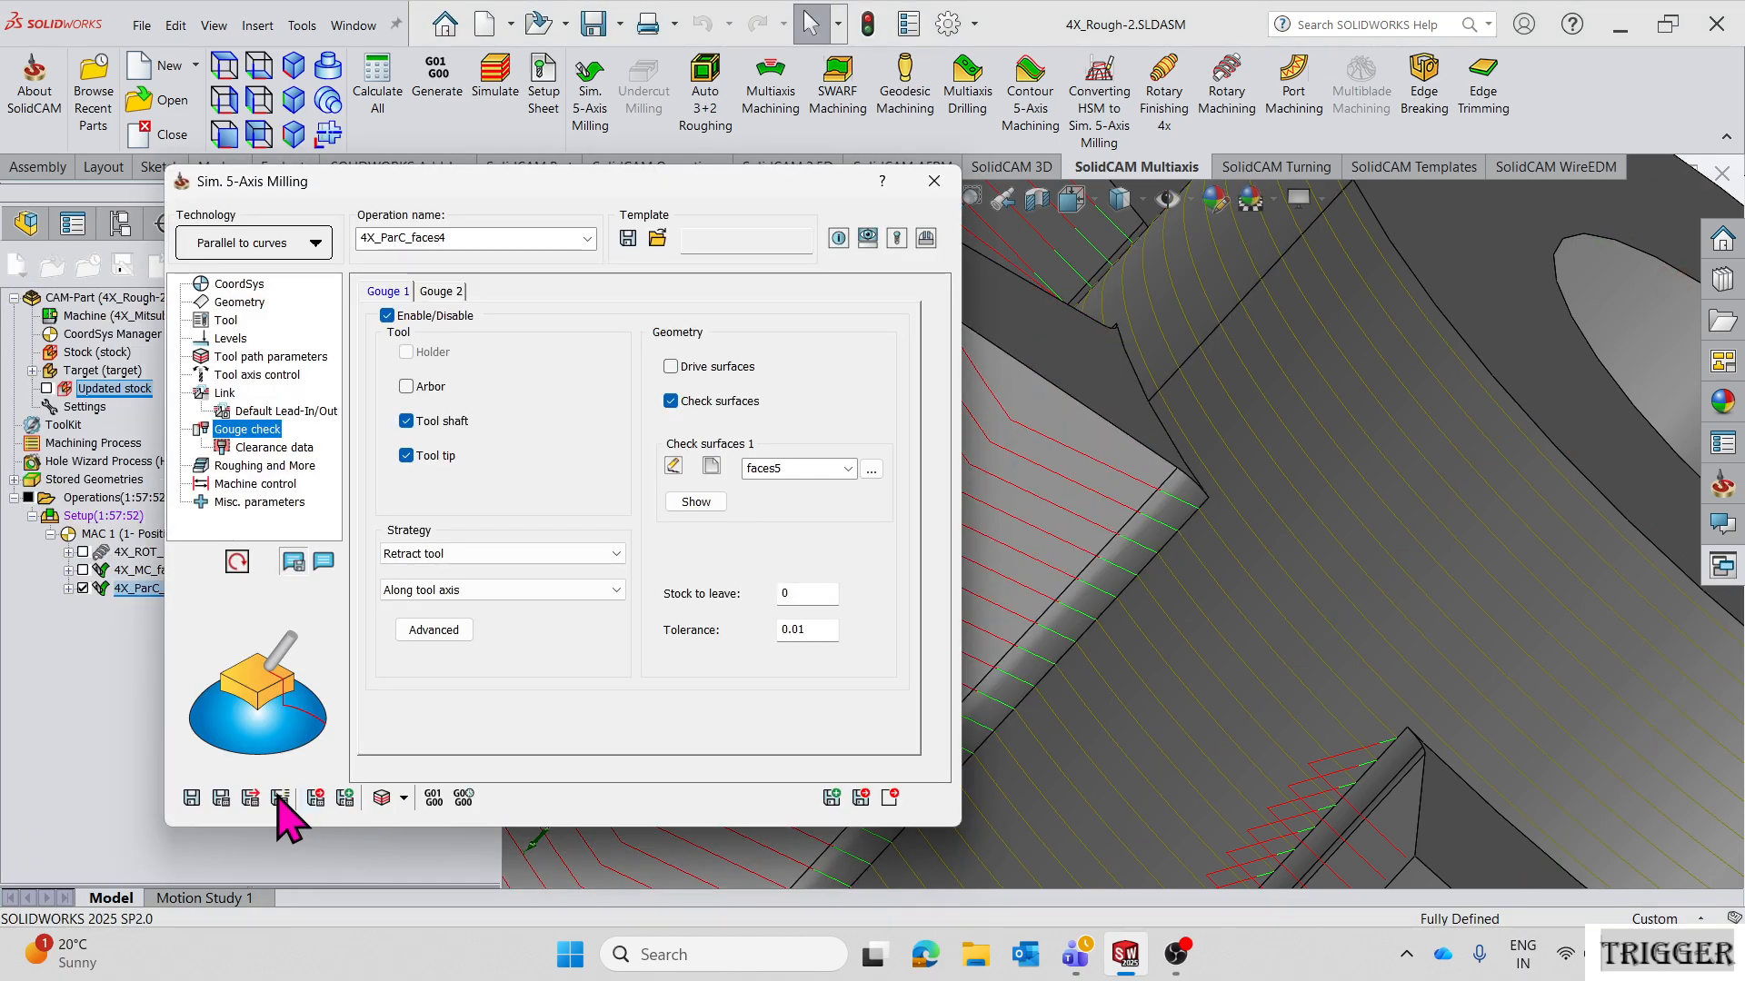
# - Save and calculate the operation with the gouge check, and inspect the passes around the checked rib's end
pyautogui.click(223, 799)
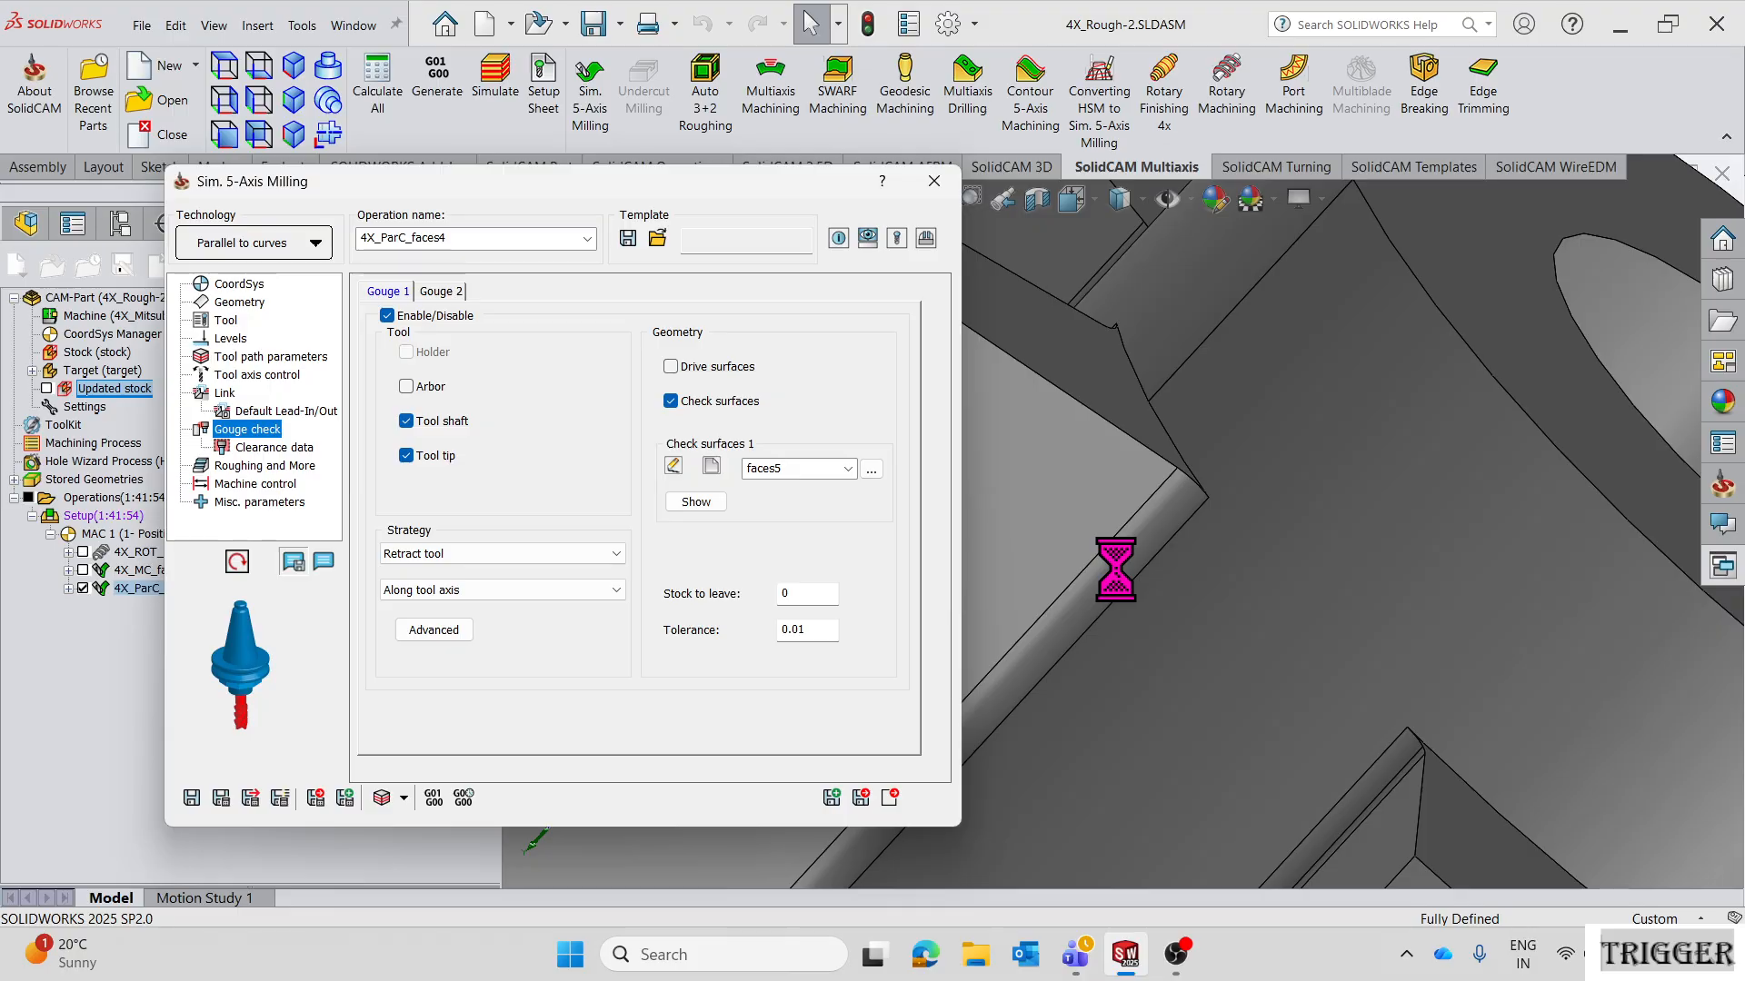
pyautogui.scroll(8, 1117, 570)
pyautogui.moveTo(1130, 541); pyautogui.dragTo(1262, 397, button='middle')
pyautogui.scroll(-5, 1078, 609)
pyautogui.moveTo(1059, 623); pyautogui.dragTo(1242, 666, button='middle')
pyautogui.scroll(-3, 1242, 677)
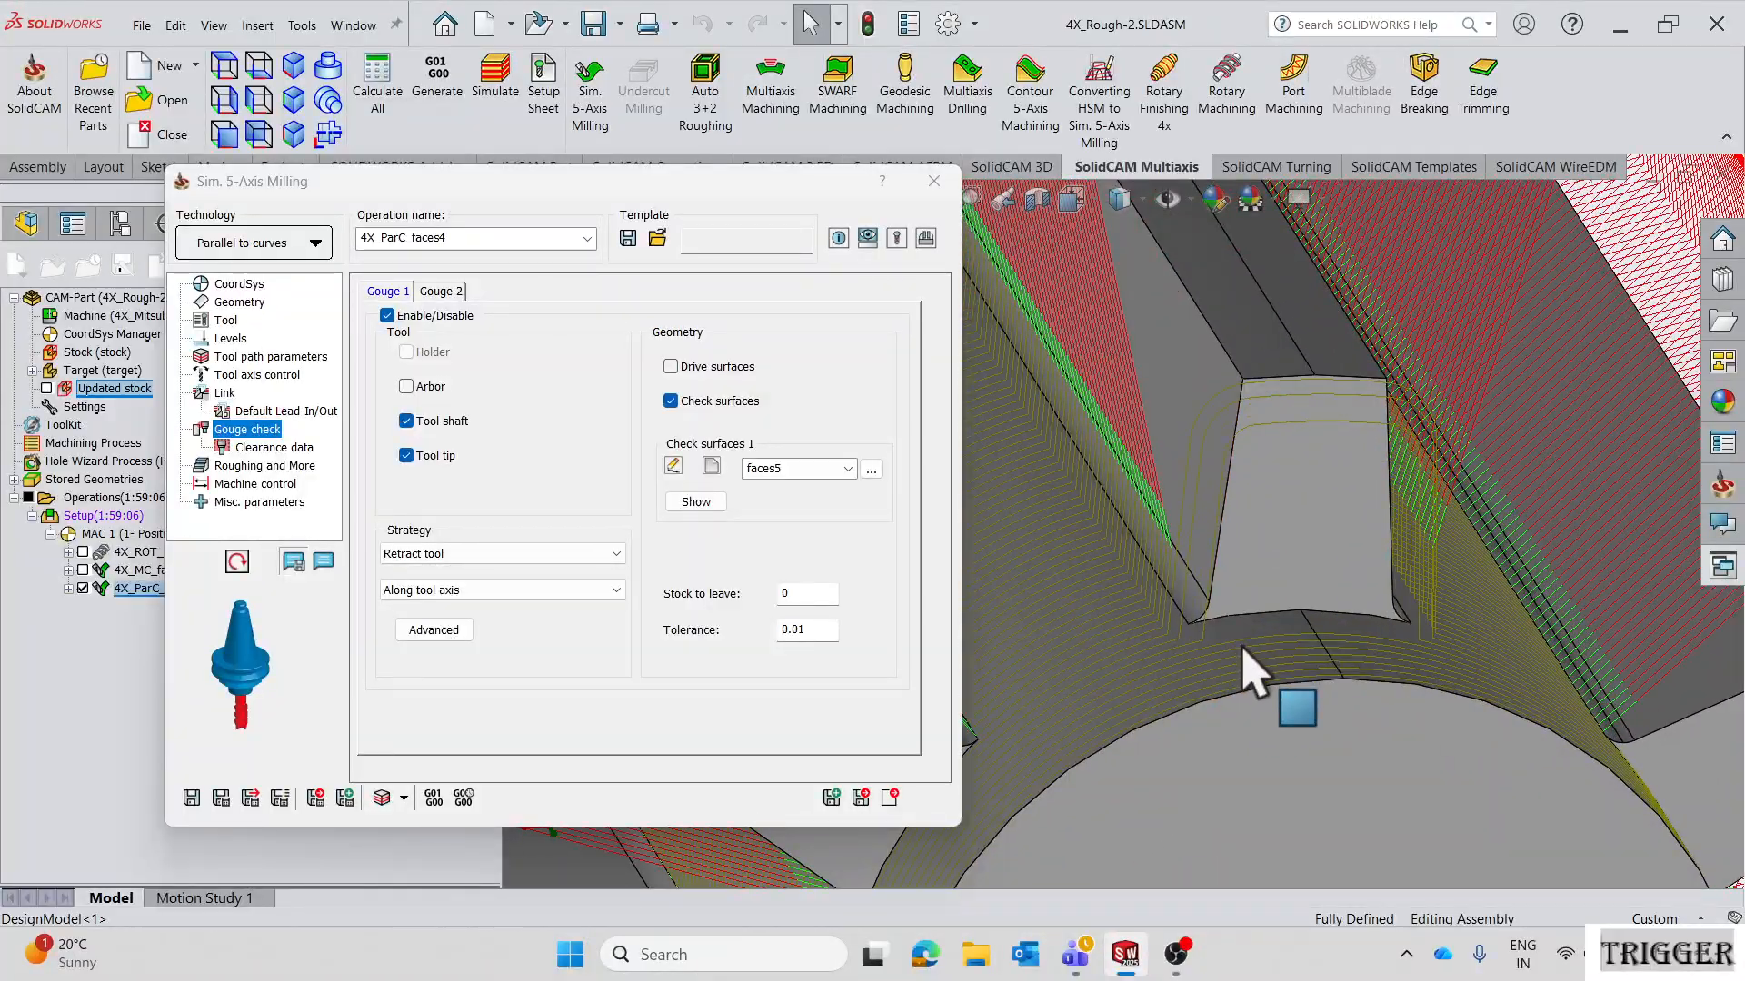
# - Set the lead-in and lead-out options for the first entry and last exit in the link settings
pyautogui.click(225, 393)
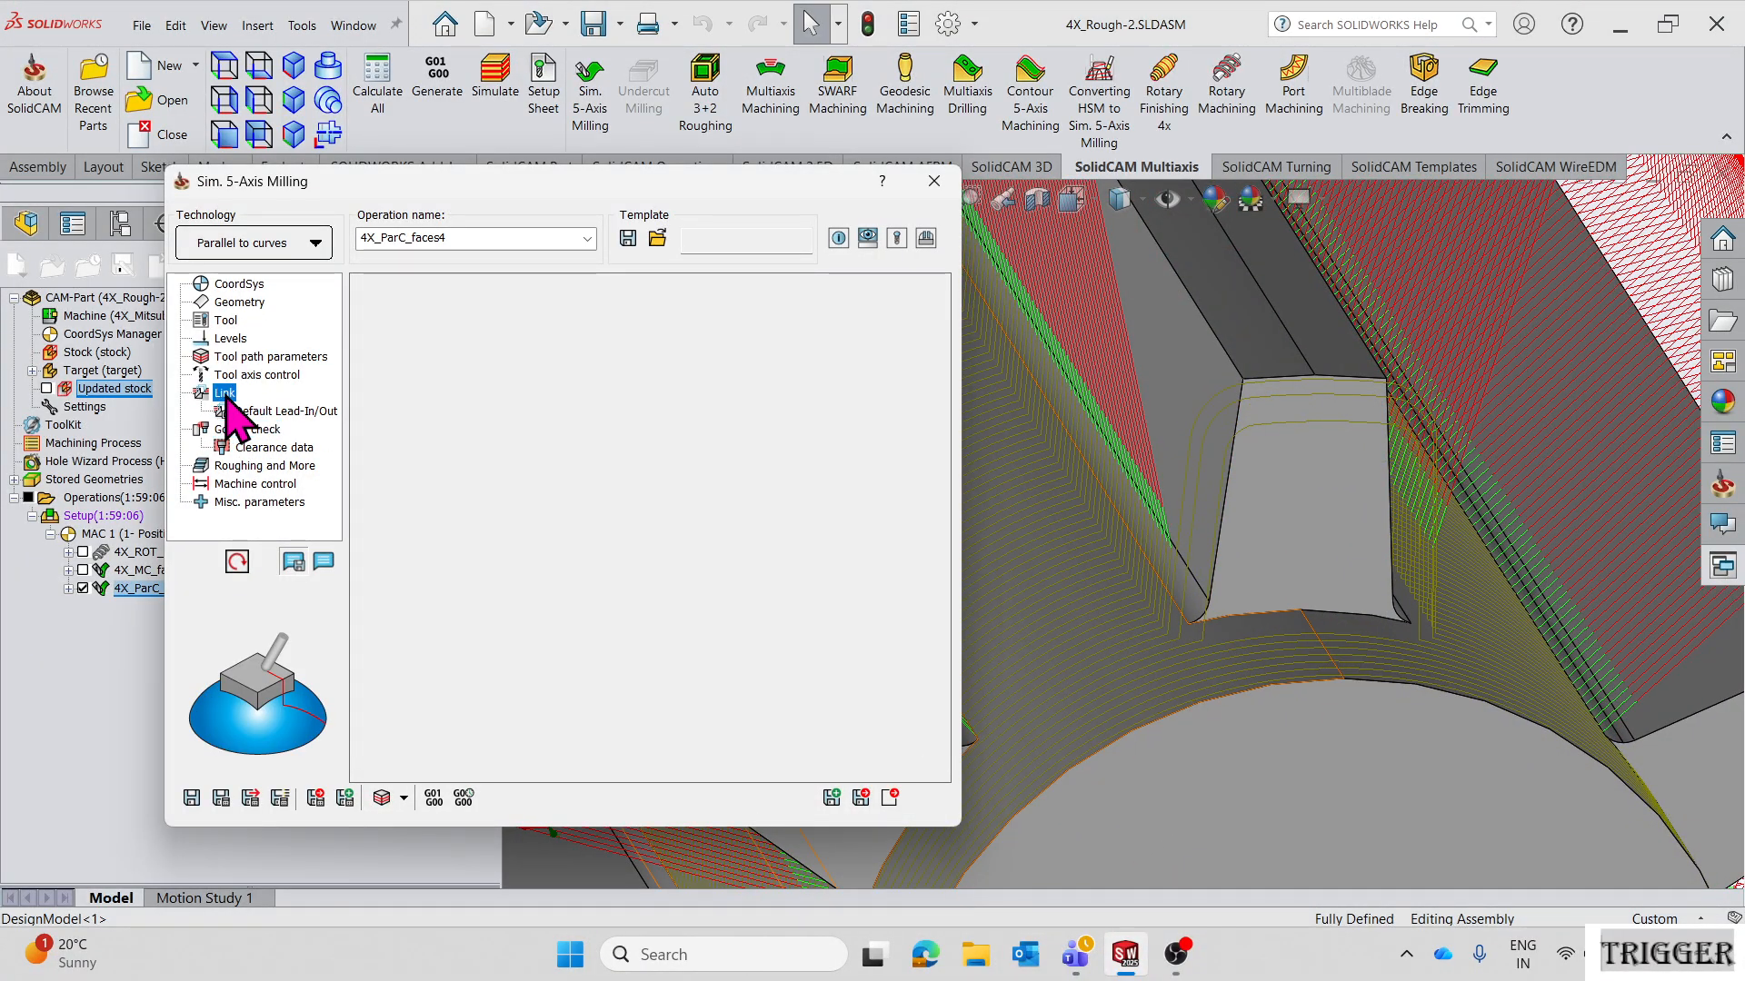
pyautogui.click(738, 346)
pyautogui.click(740, 366)
pyautogui.click(743, 502)
pyautogui.click(741, 522)
# - Set the small move size between slices to a value of 4, and recalculate the toolpath
pyautogui.click(485, 291)
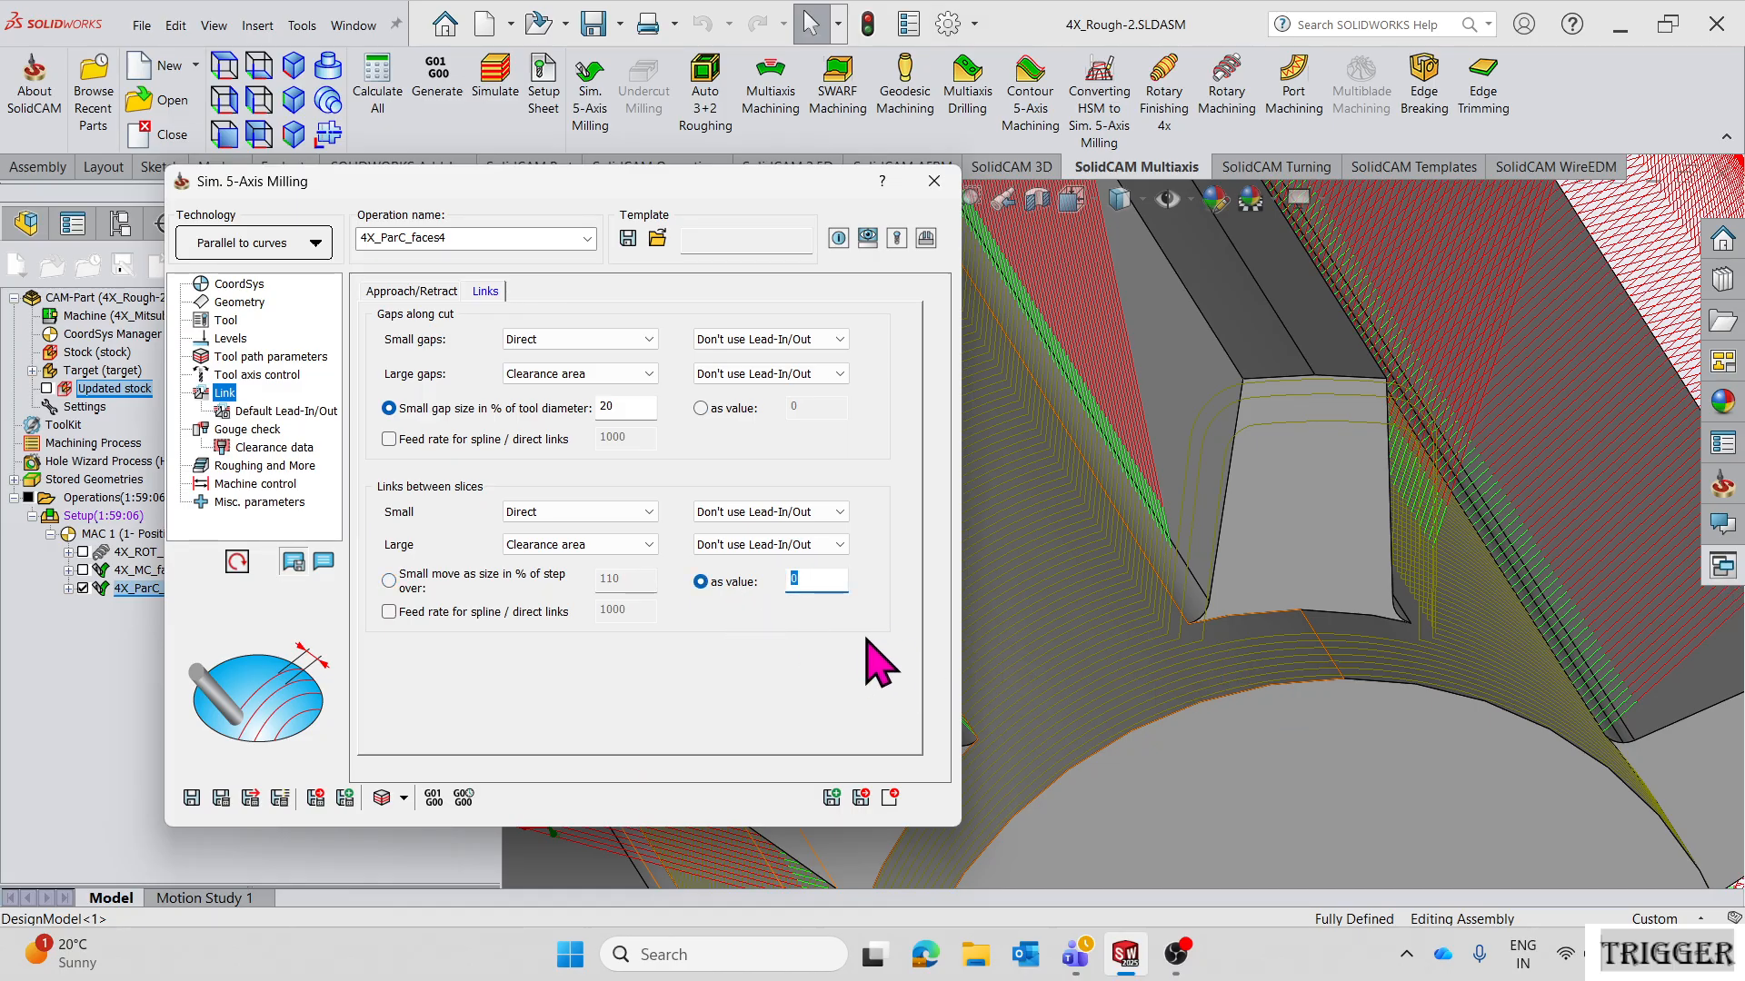
pyautogui.click(220, 800)
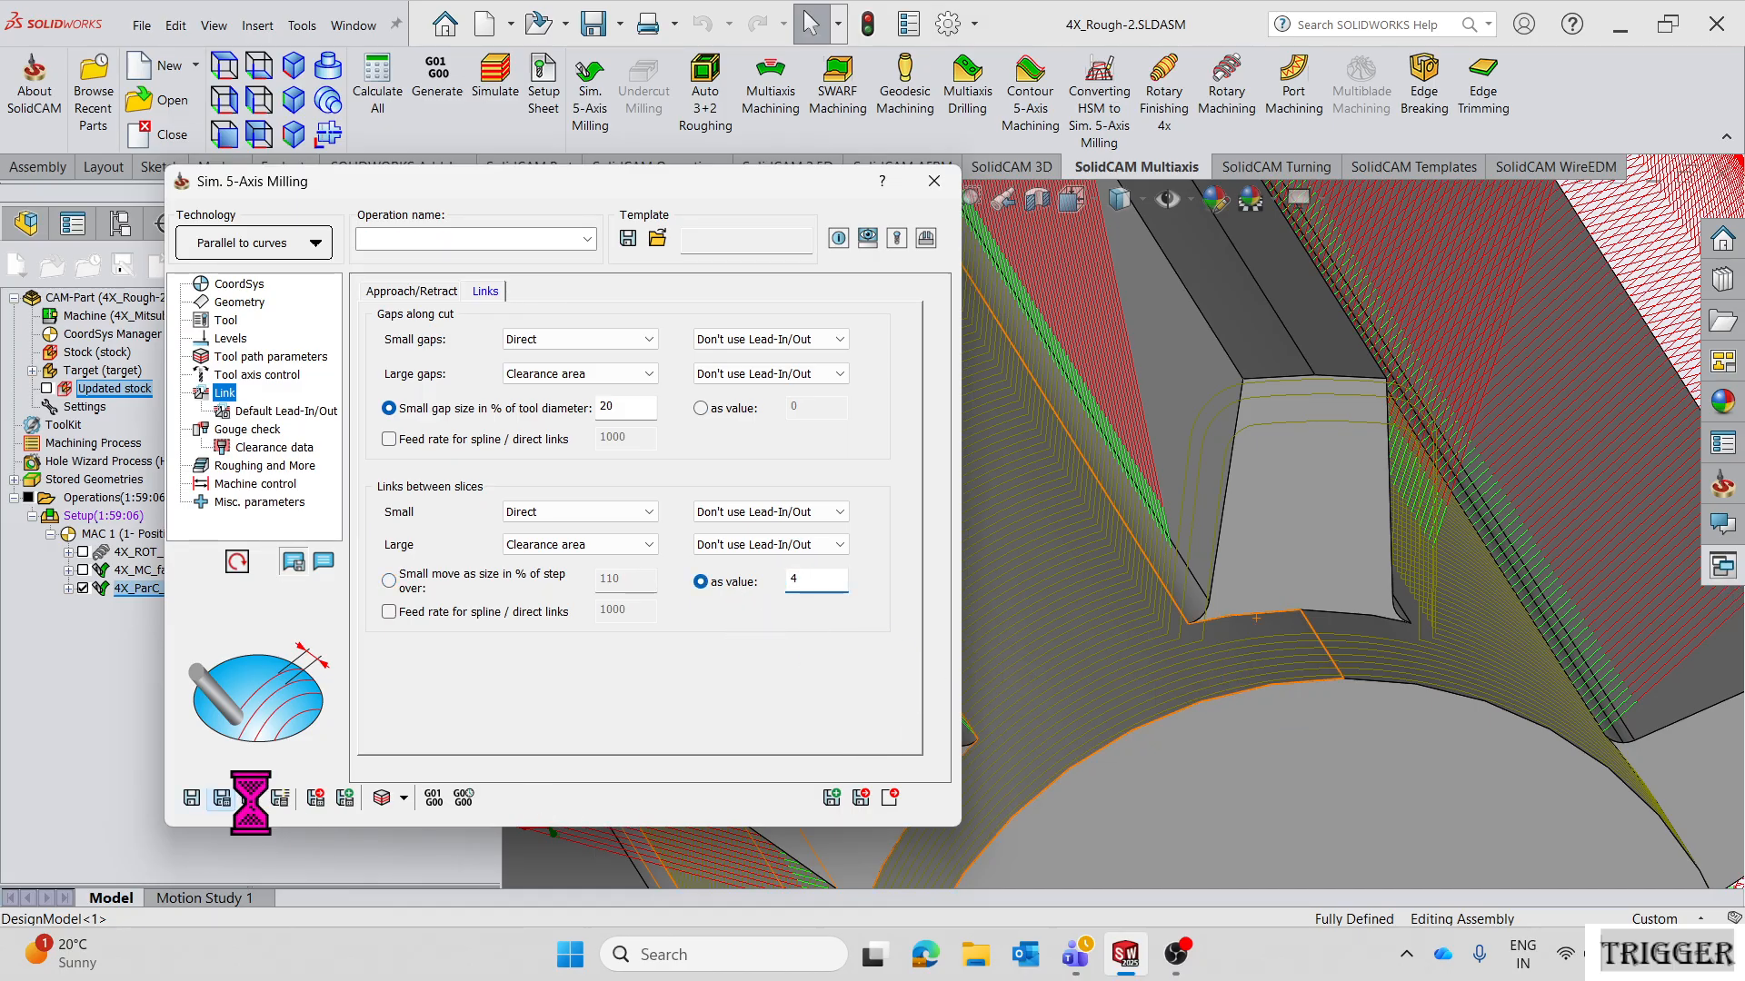
pyautogui.scroll(3, 1235, 681)
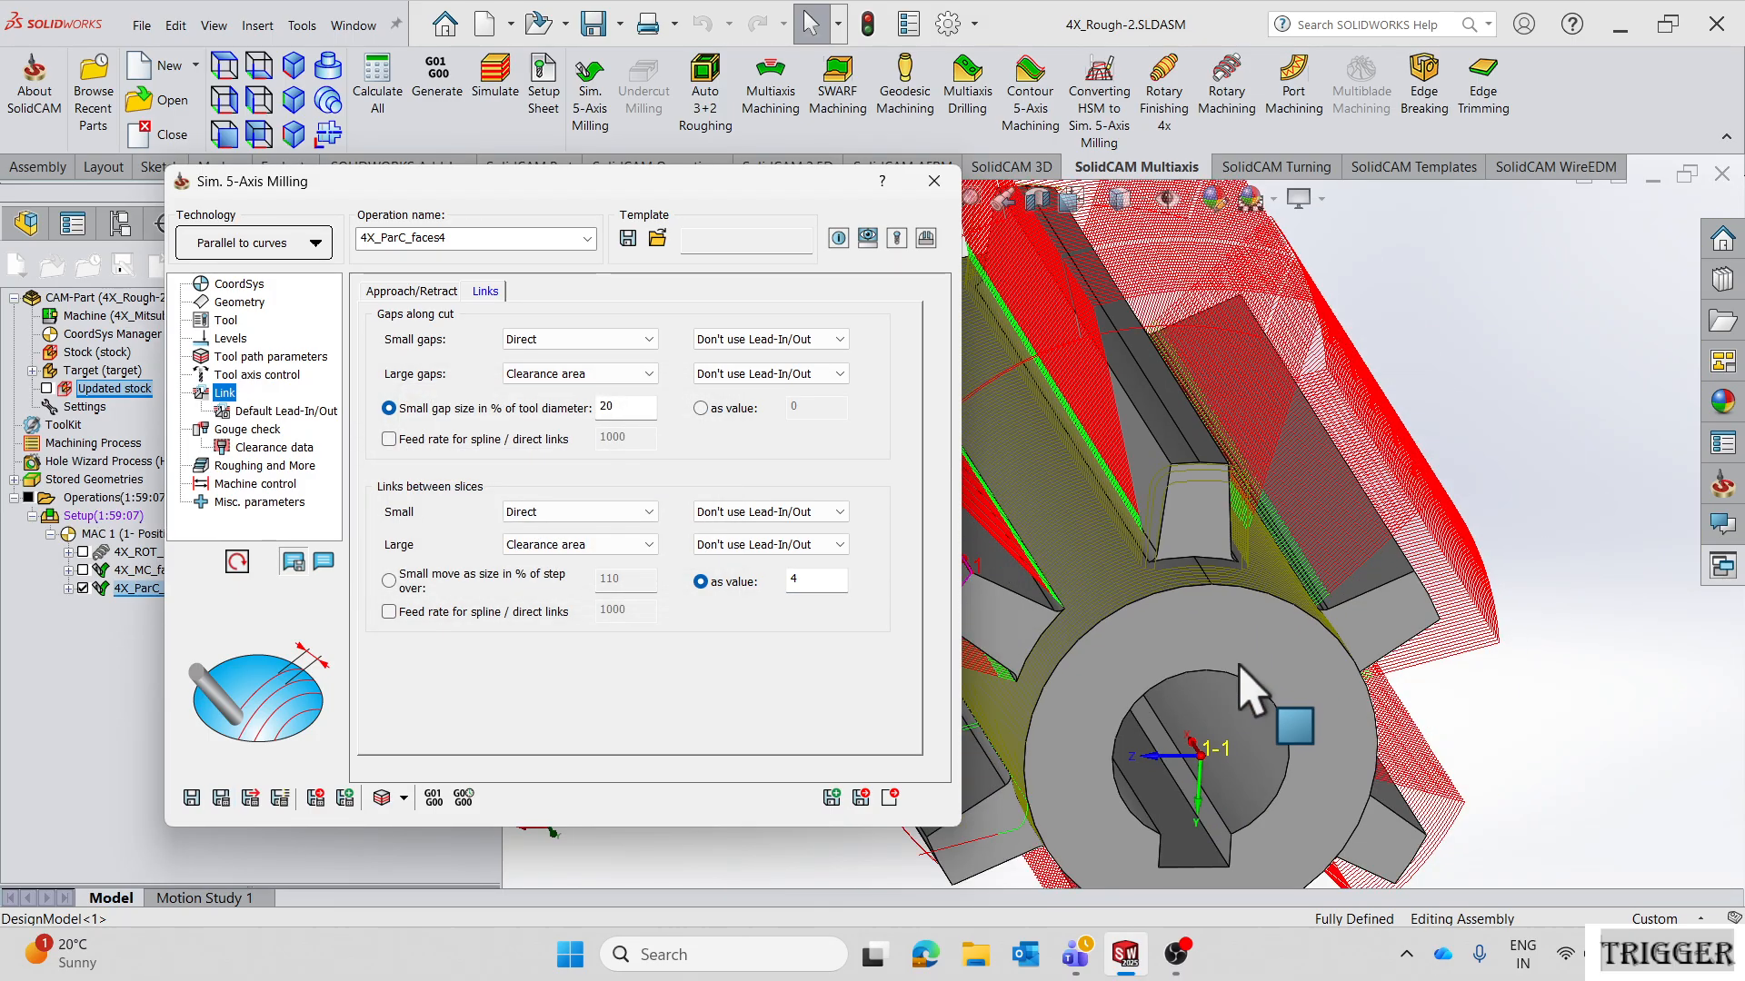
pyautogui.scroll(-3, 1088, 563)
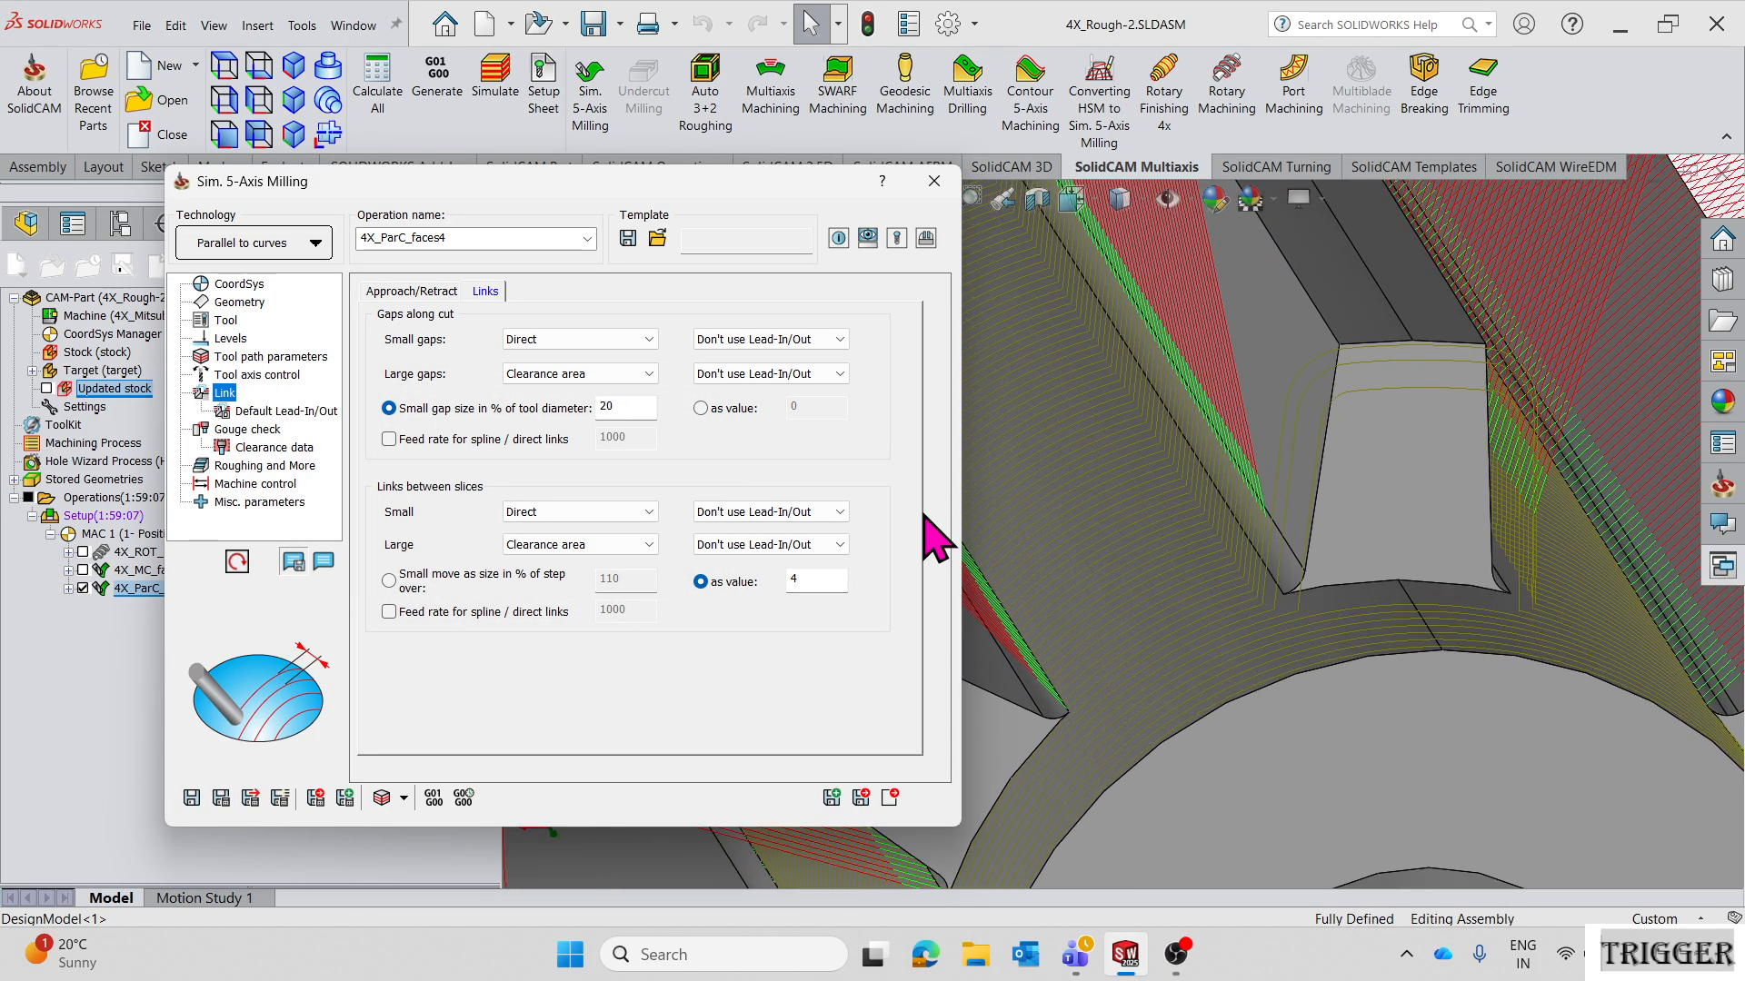
# - Set the sorting to machine by Regions instead of Lanes, and save and calculate the operation
pyautogui.click(268, 358)
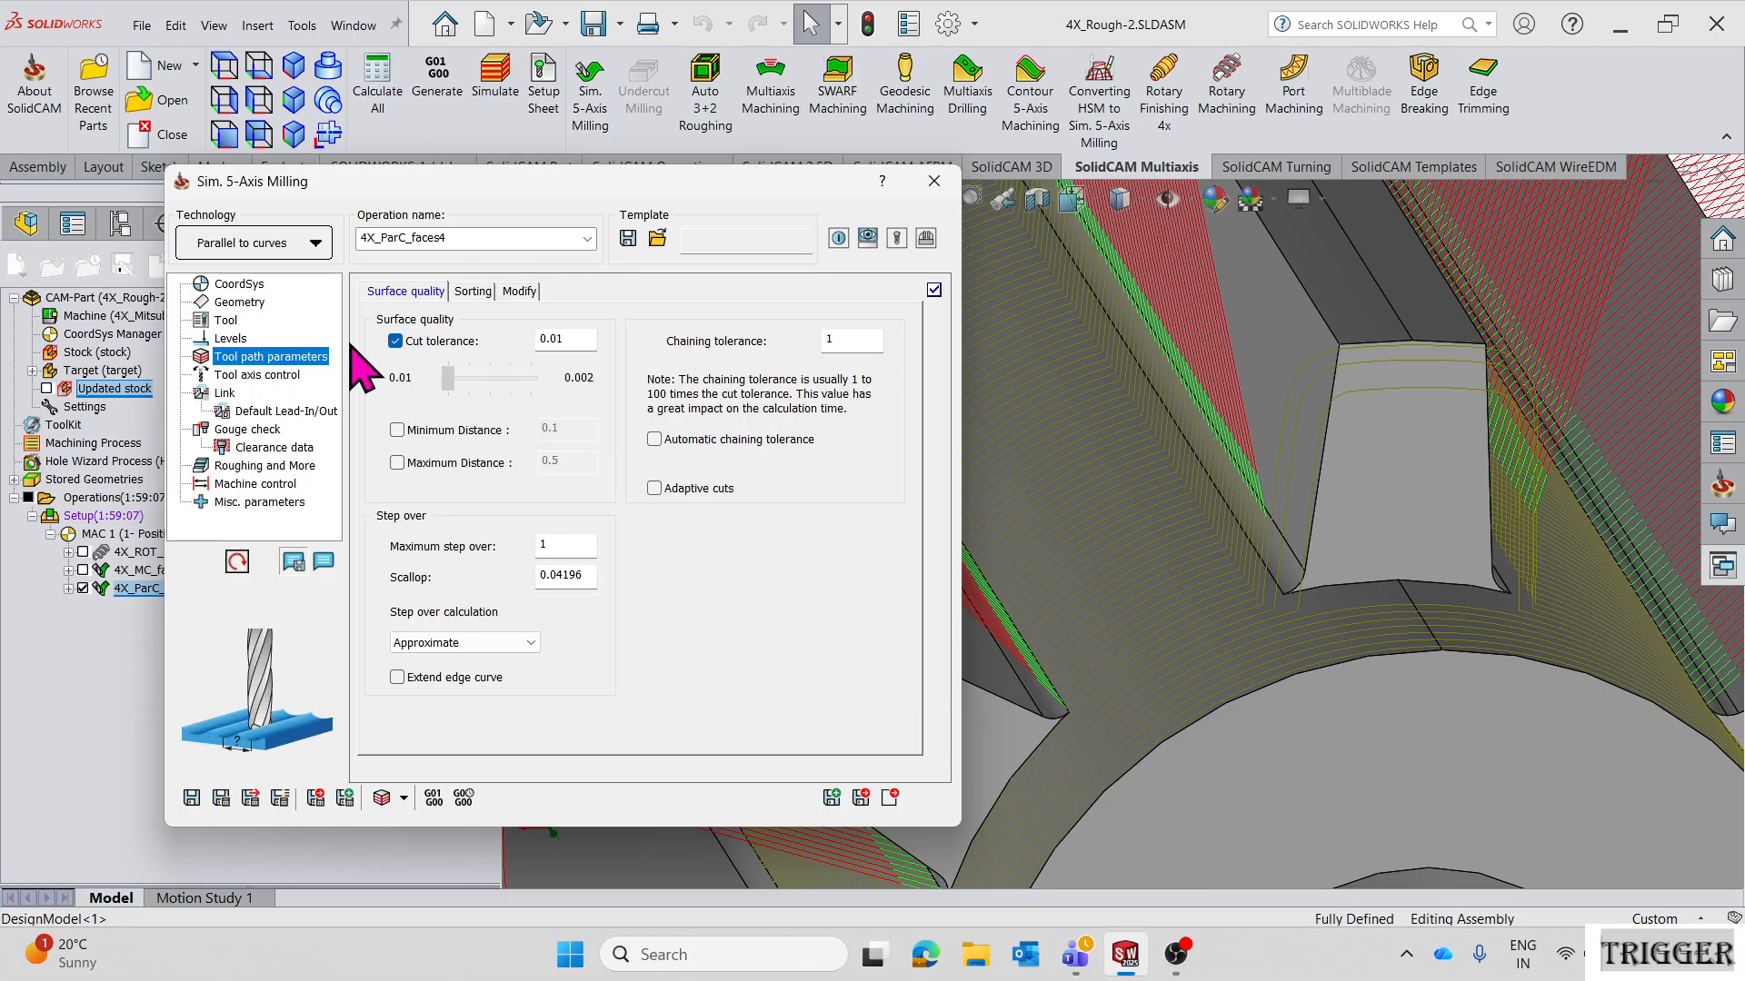
pyautogui.click(473, 292)
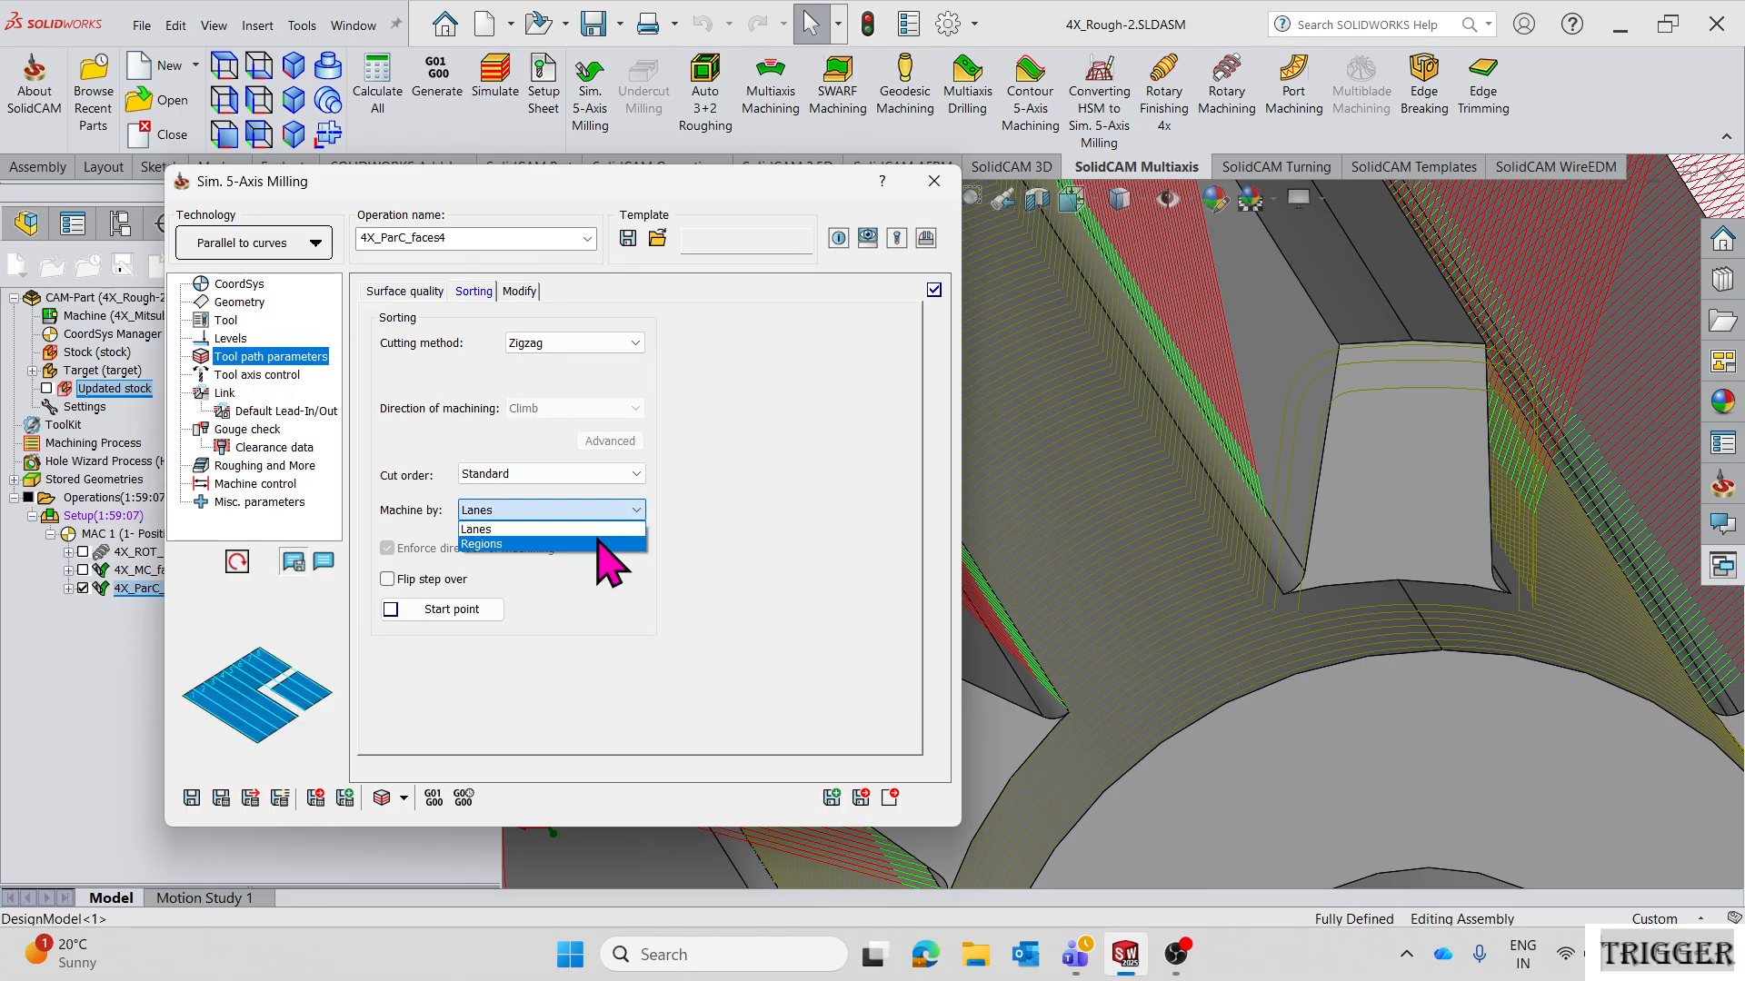
pyautogui.click(604, 556)
pyautogui.click(221, 798)
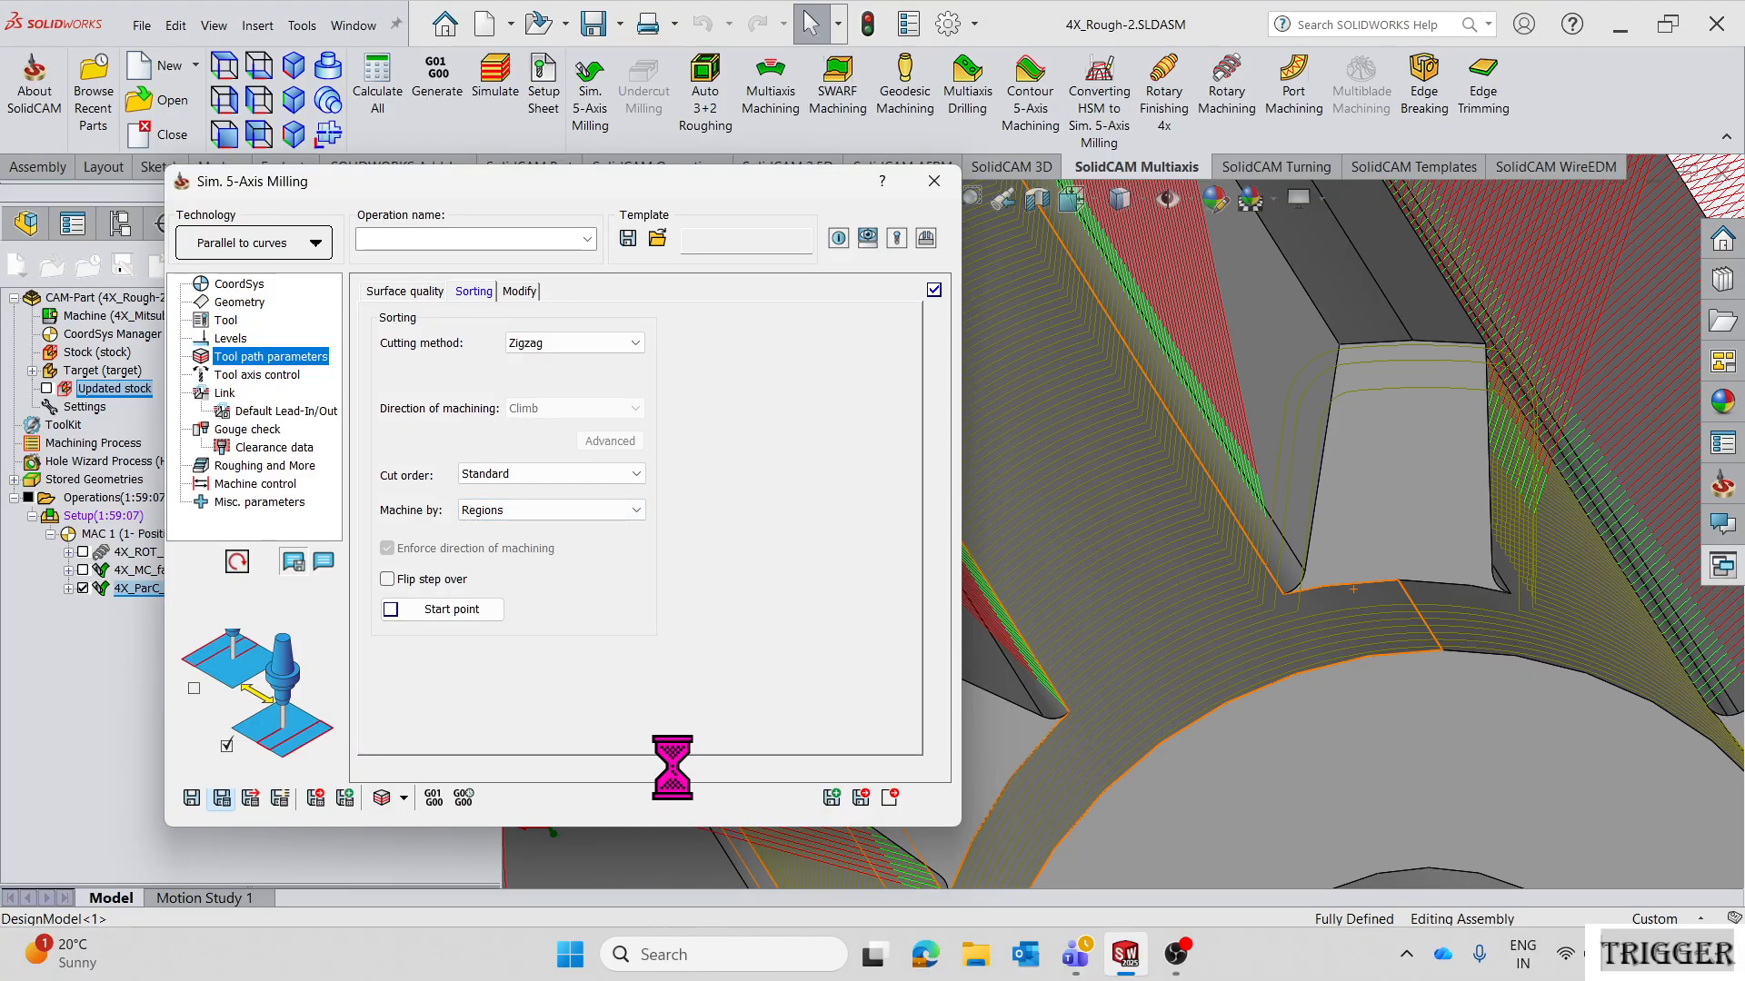
pyautogui.scroll(7, 1116, 691)
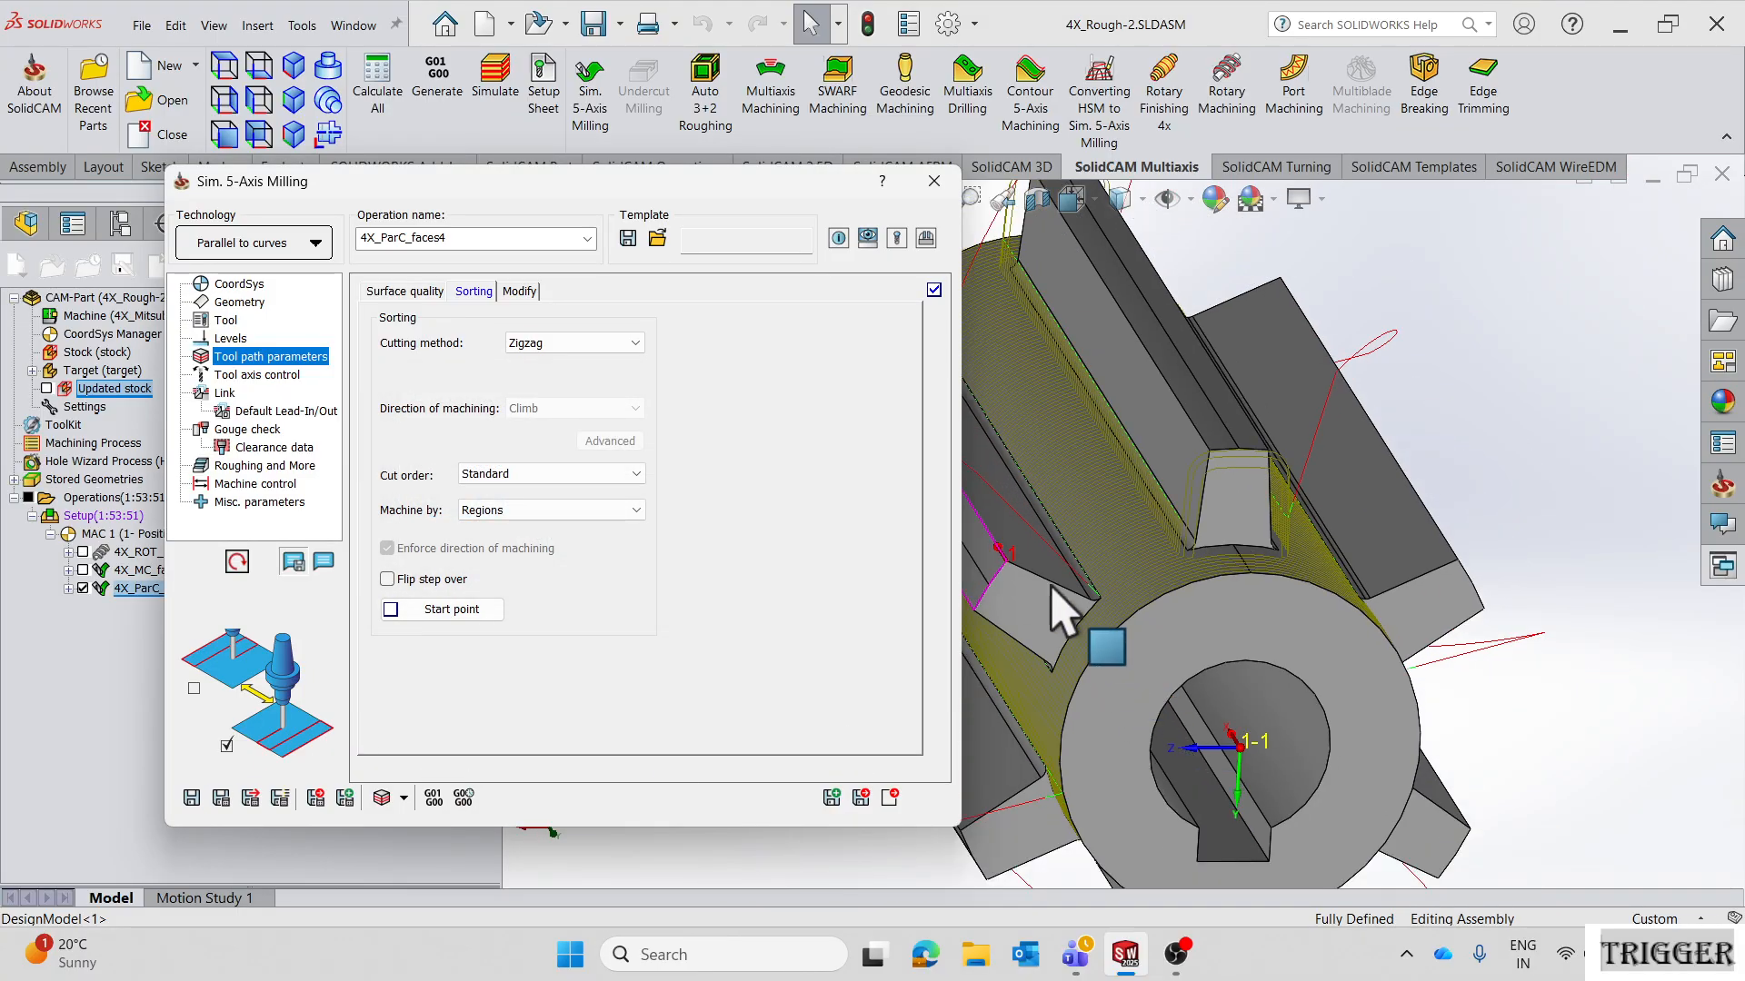
pyautogui.scroll(-3, 1082, 483)
pyautogui.moveTo(1309, 599); pyautogui.dragTo(1135, 591, button='middle')
pyautogui.scroll(-3, 1246, 620)
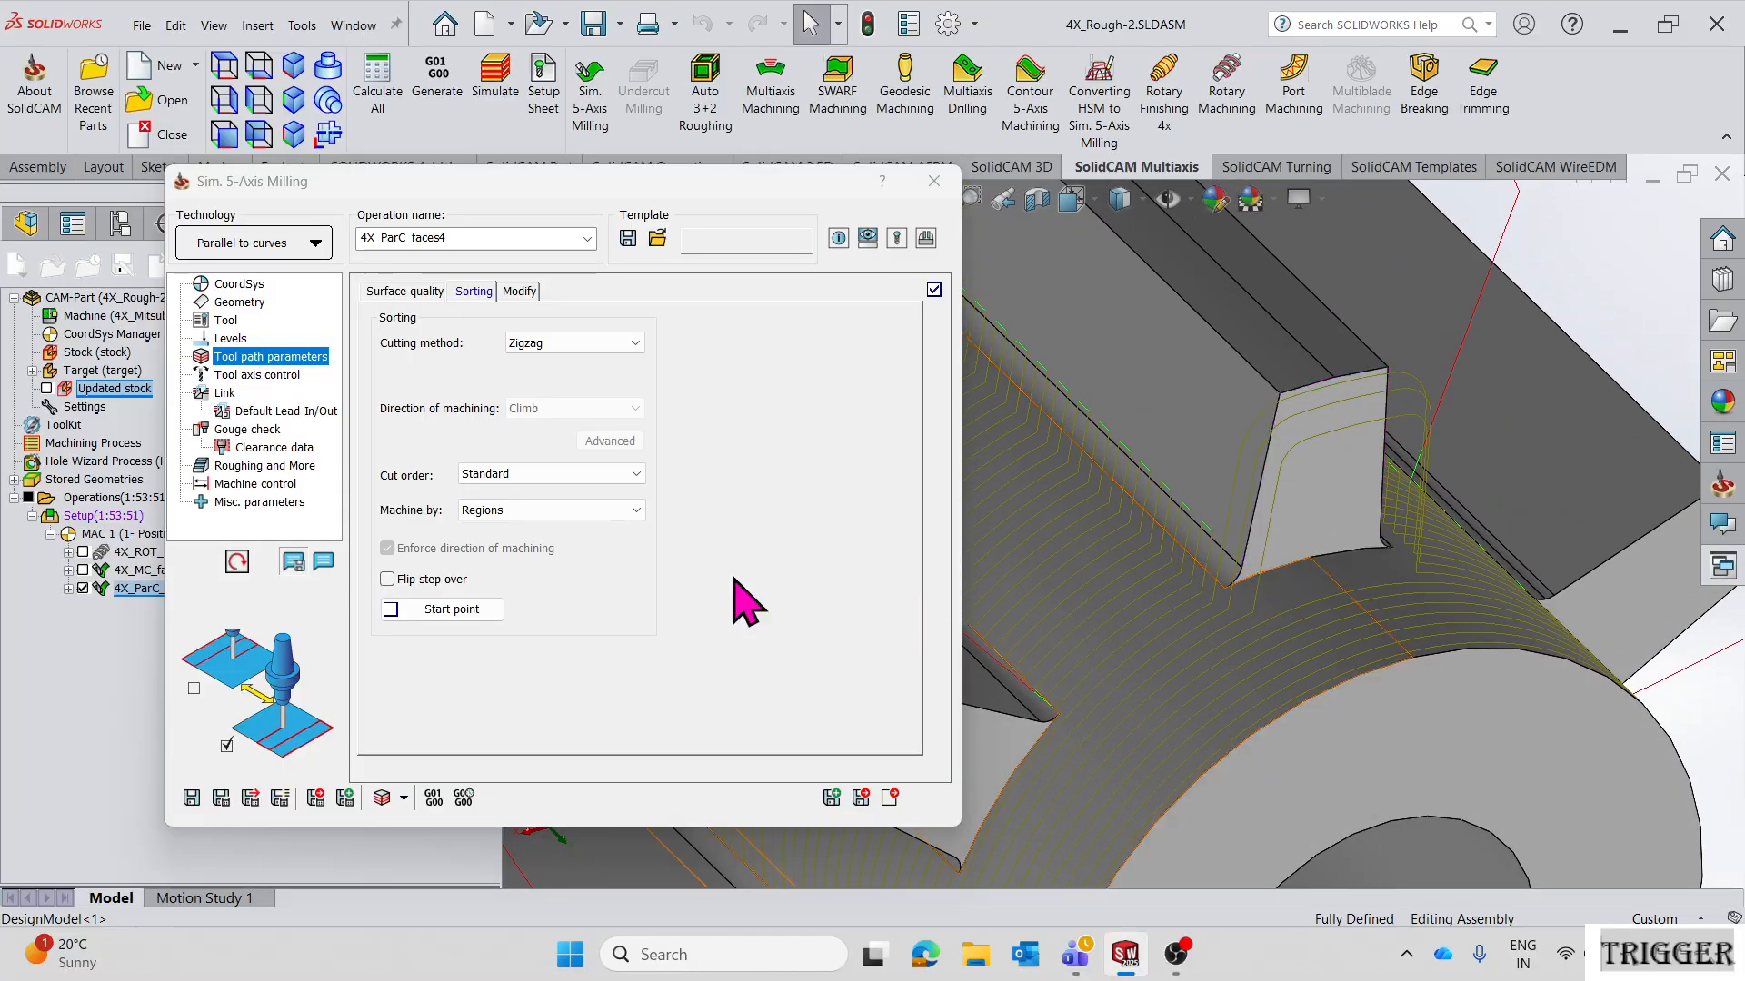
# - Review the check surface geometry and set the gouge check strategy to Trim and relink toolpath with Trim collision only
pyautogui.click(247, 429)
pyautogui.click(696, 502)
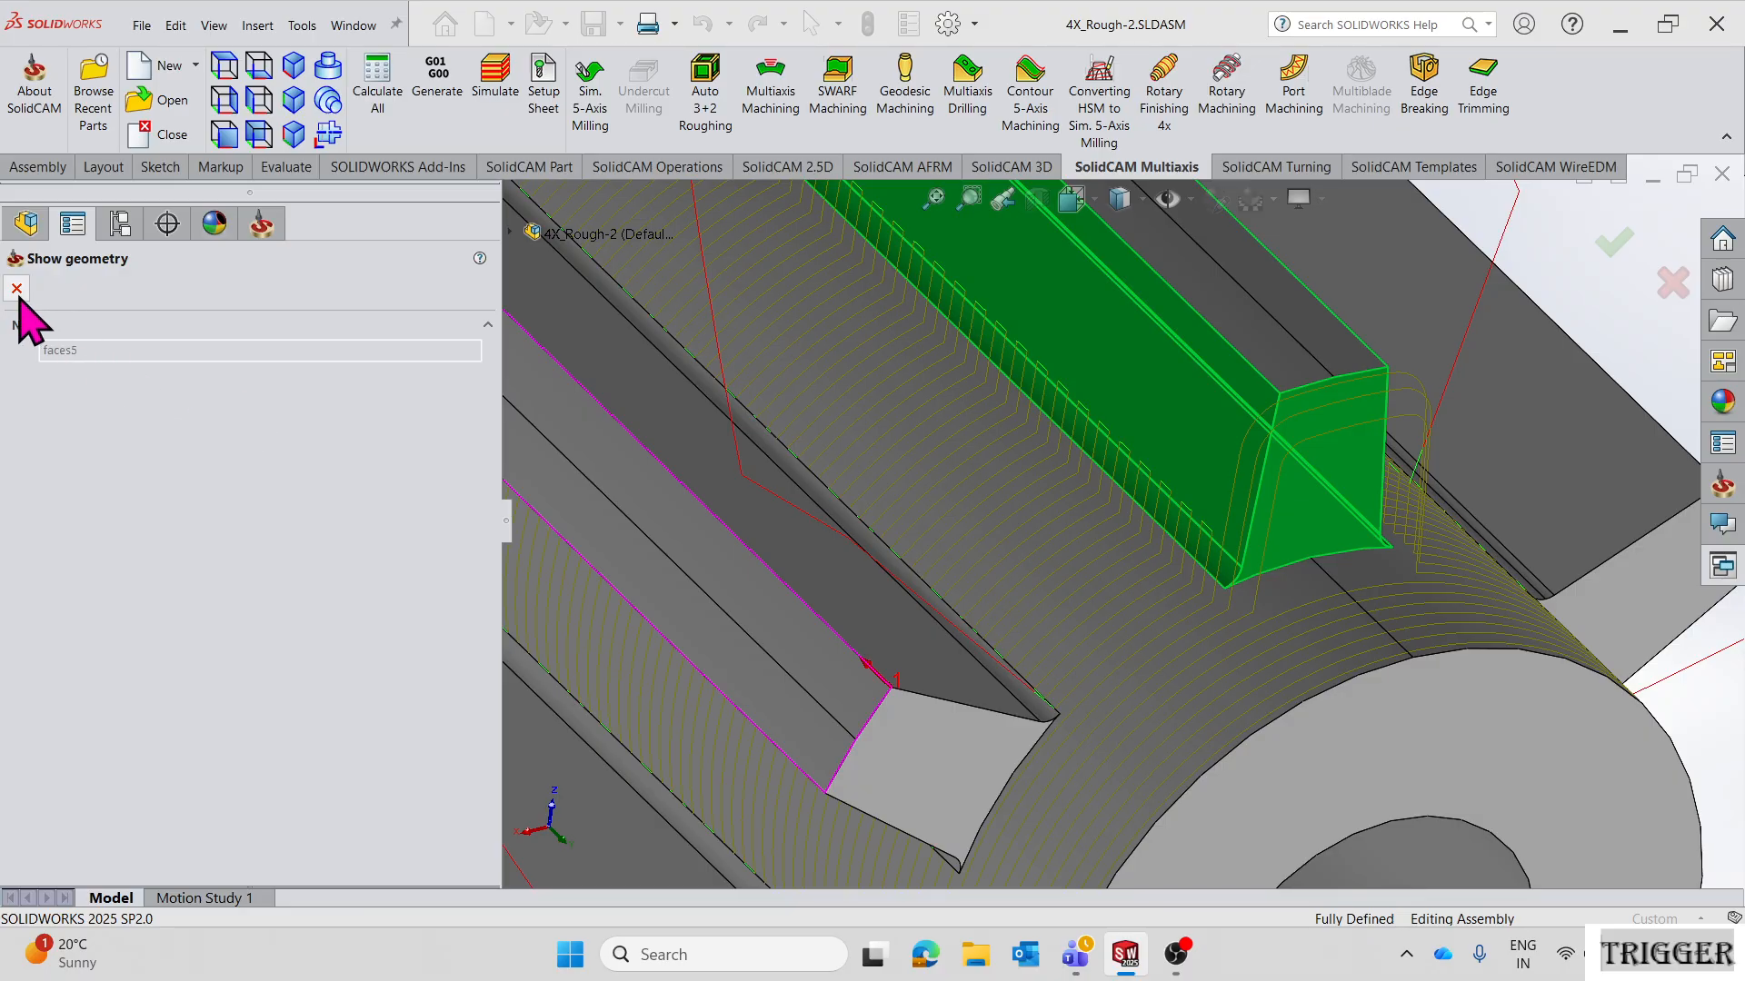
pyautogui.click(16, 289)
pyautogui.click(543, 554)
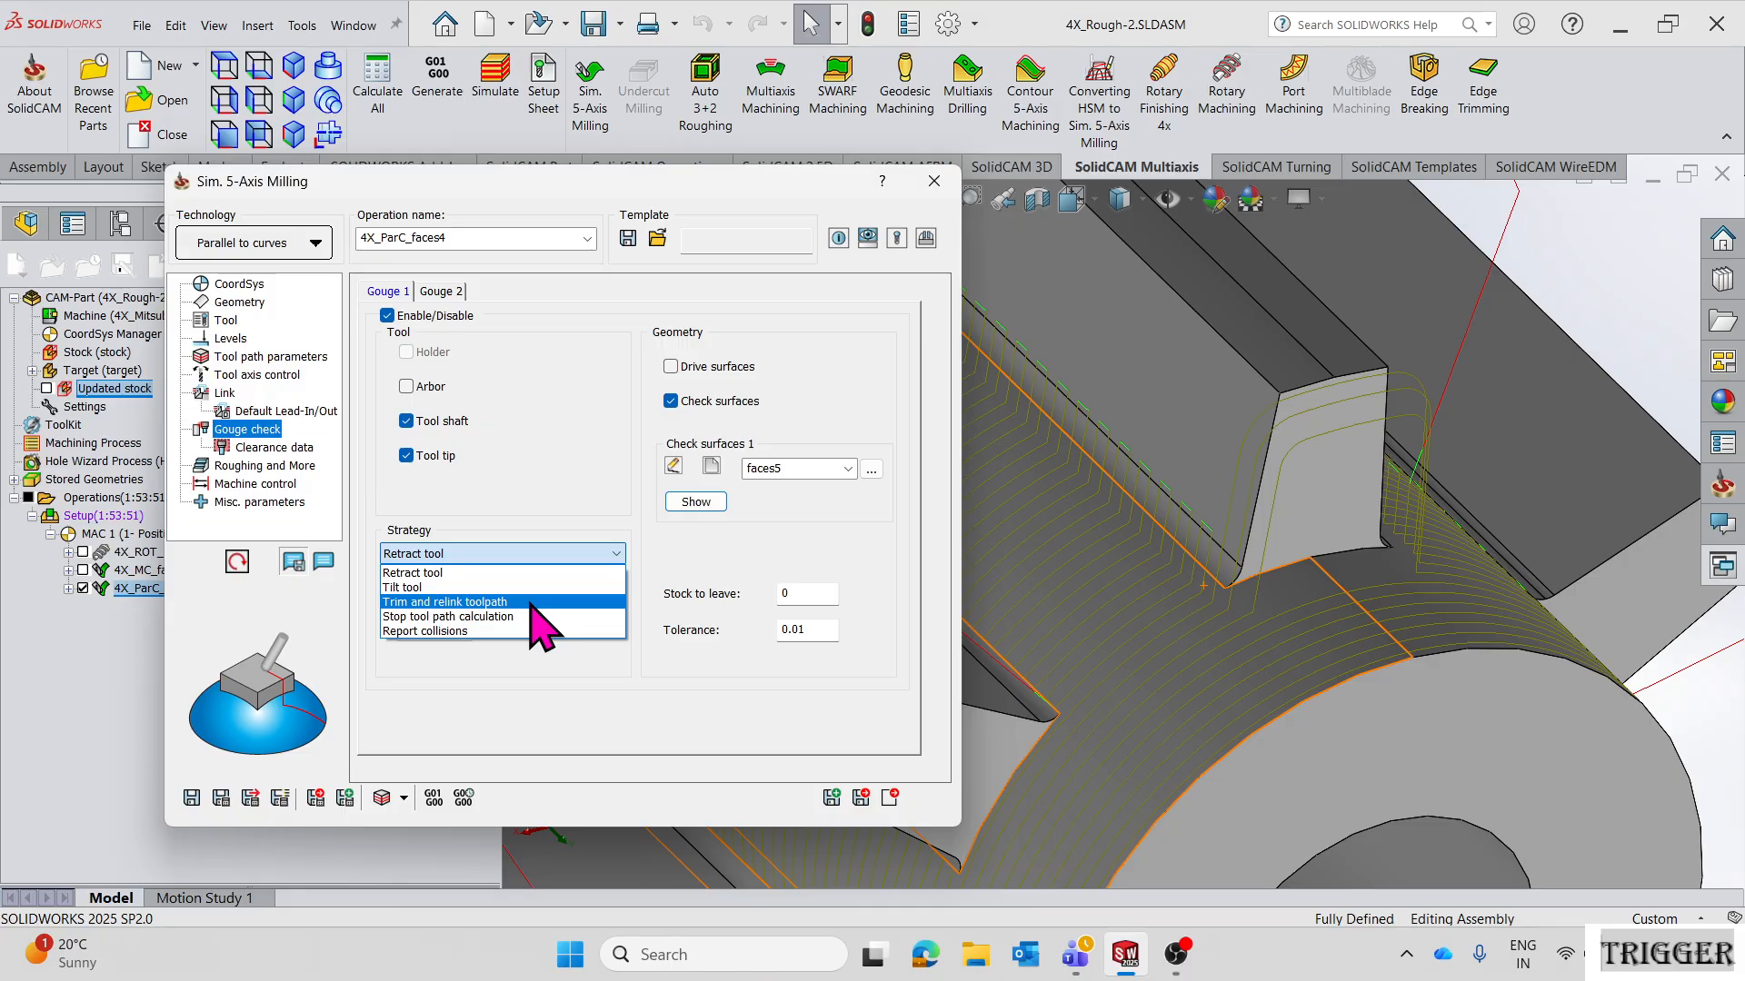
pyautogui.click(531, 603)
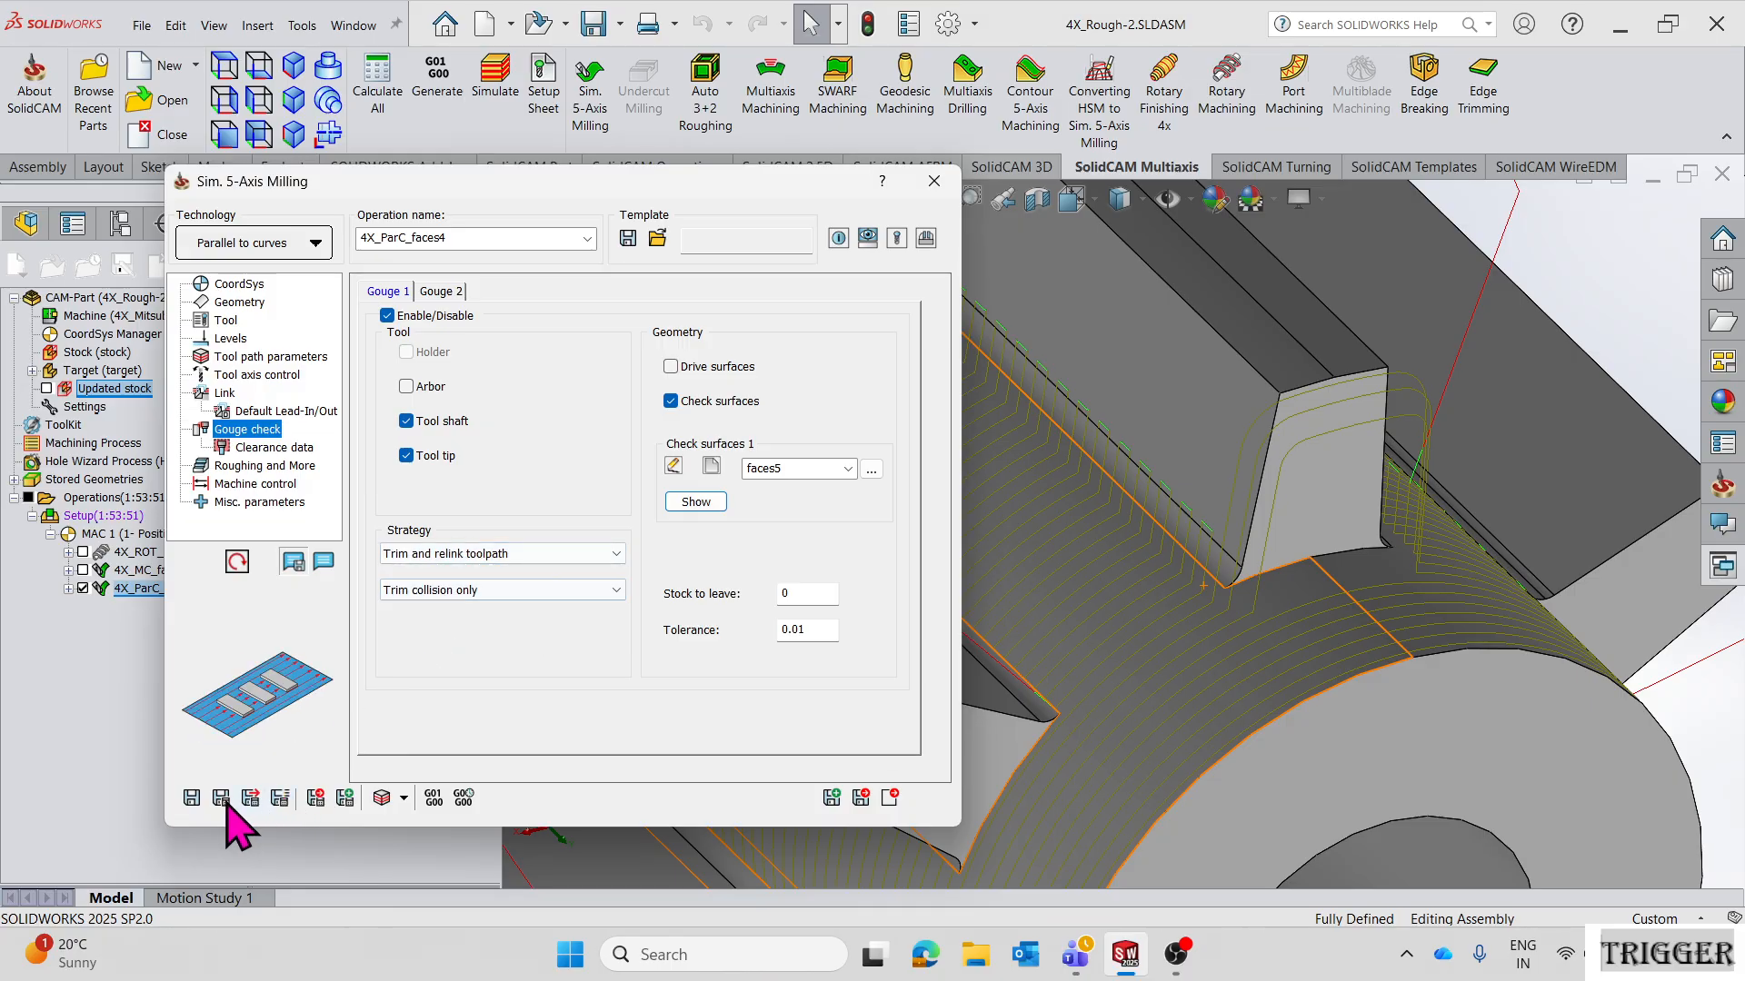
# - Save and calculate the operation with the trimming strategy, and inspect the passes around the ribs from both ends
pyautogui.click(220, 798)
pyautogui.scroll(4, 1129, 550)
pyautogui.scroll(-8, 1236, 590)
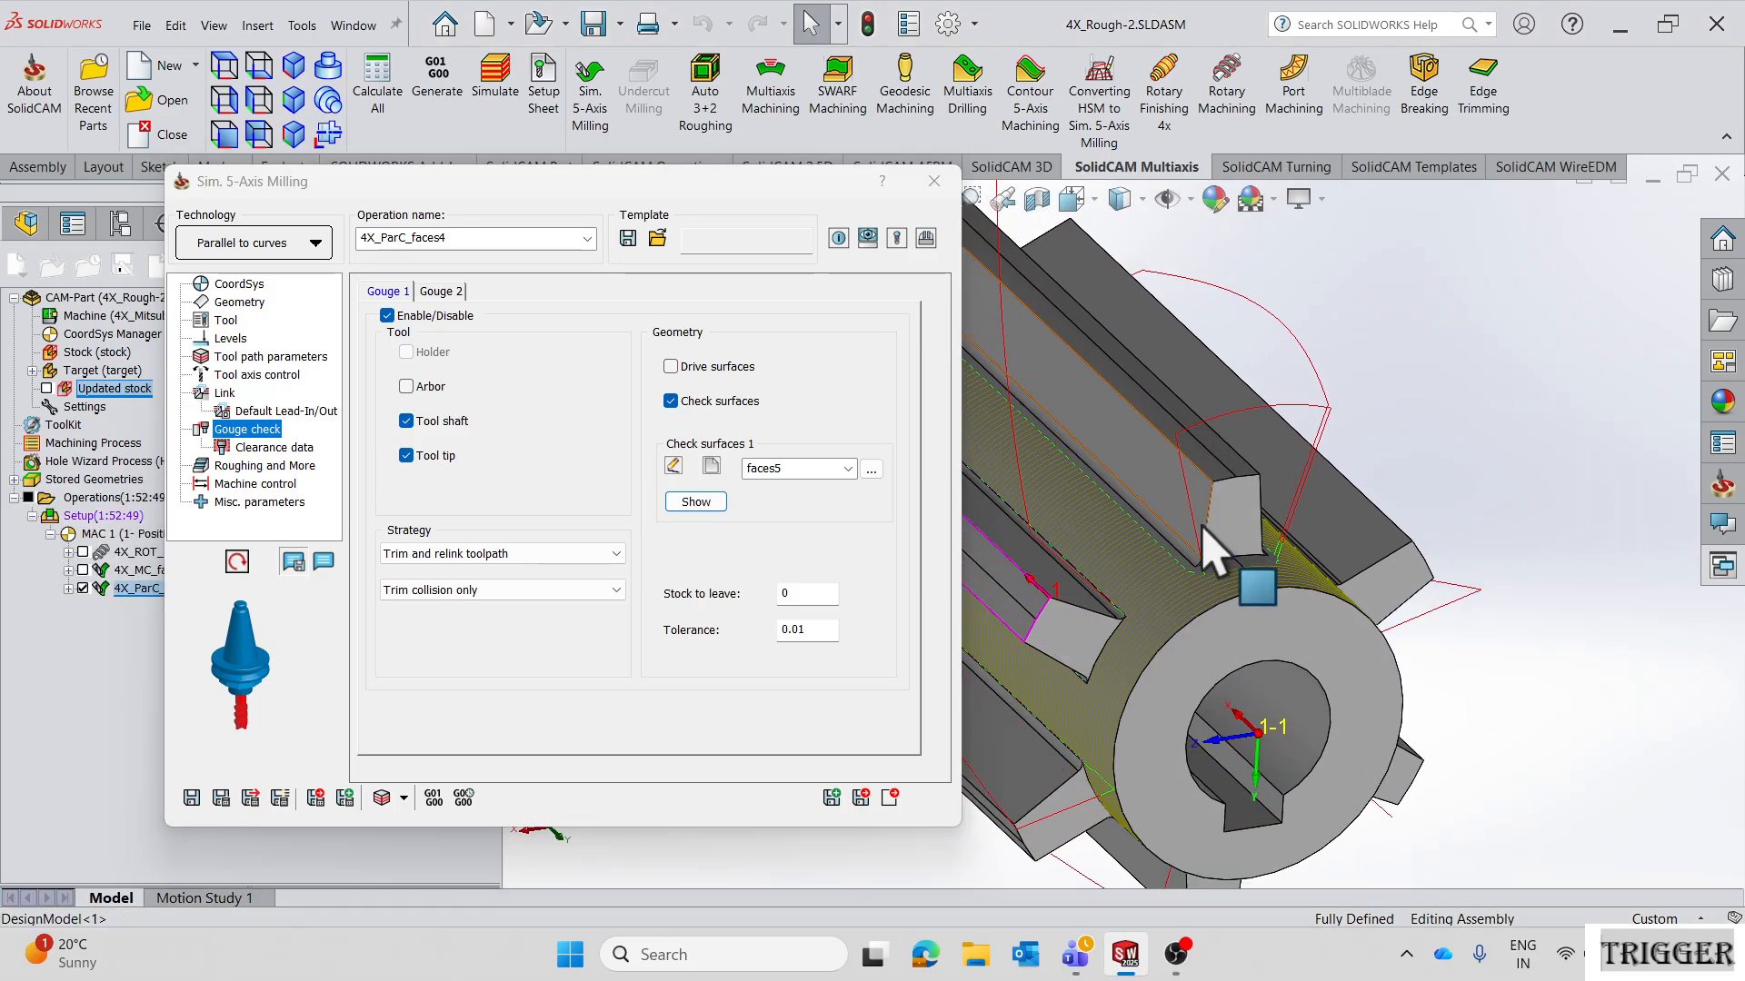
pyautogui.moveTo(1226, 596); pyautogui.dragTo(1281, 605, button='middle')
pyautogui.scroll(7, 1282, 607)
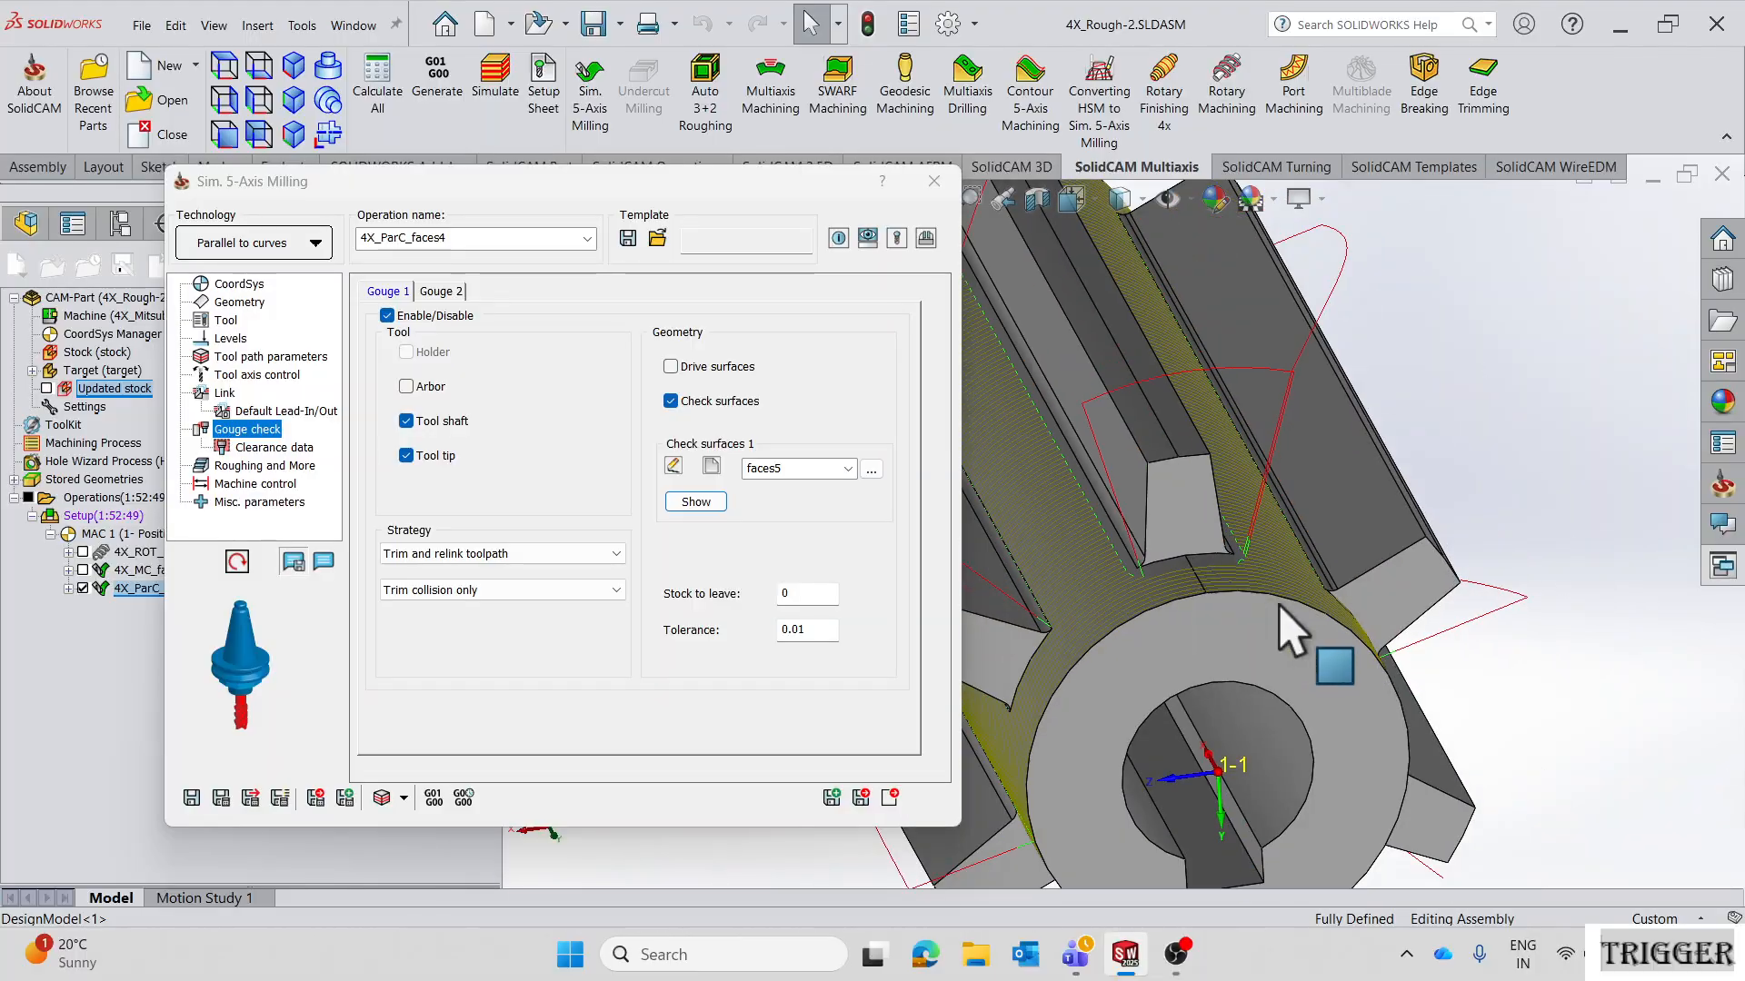
pyautogui.scroll(-4, 1134, 520)
pyautogui.moveTo(1134, 523); pyautogui.dragTo(1097, 527, button='middle')
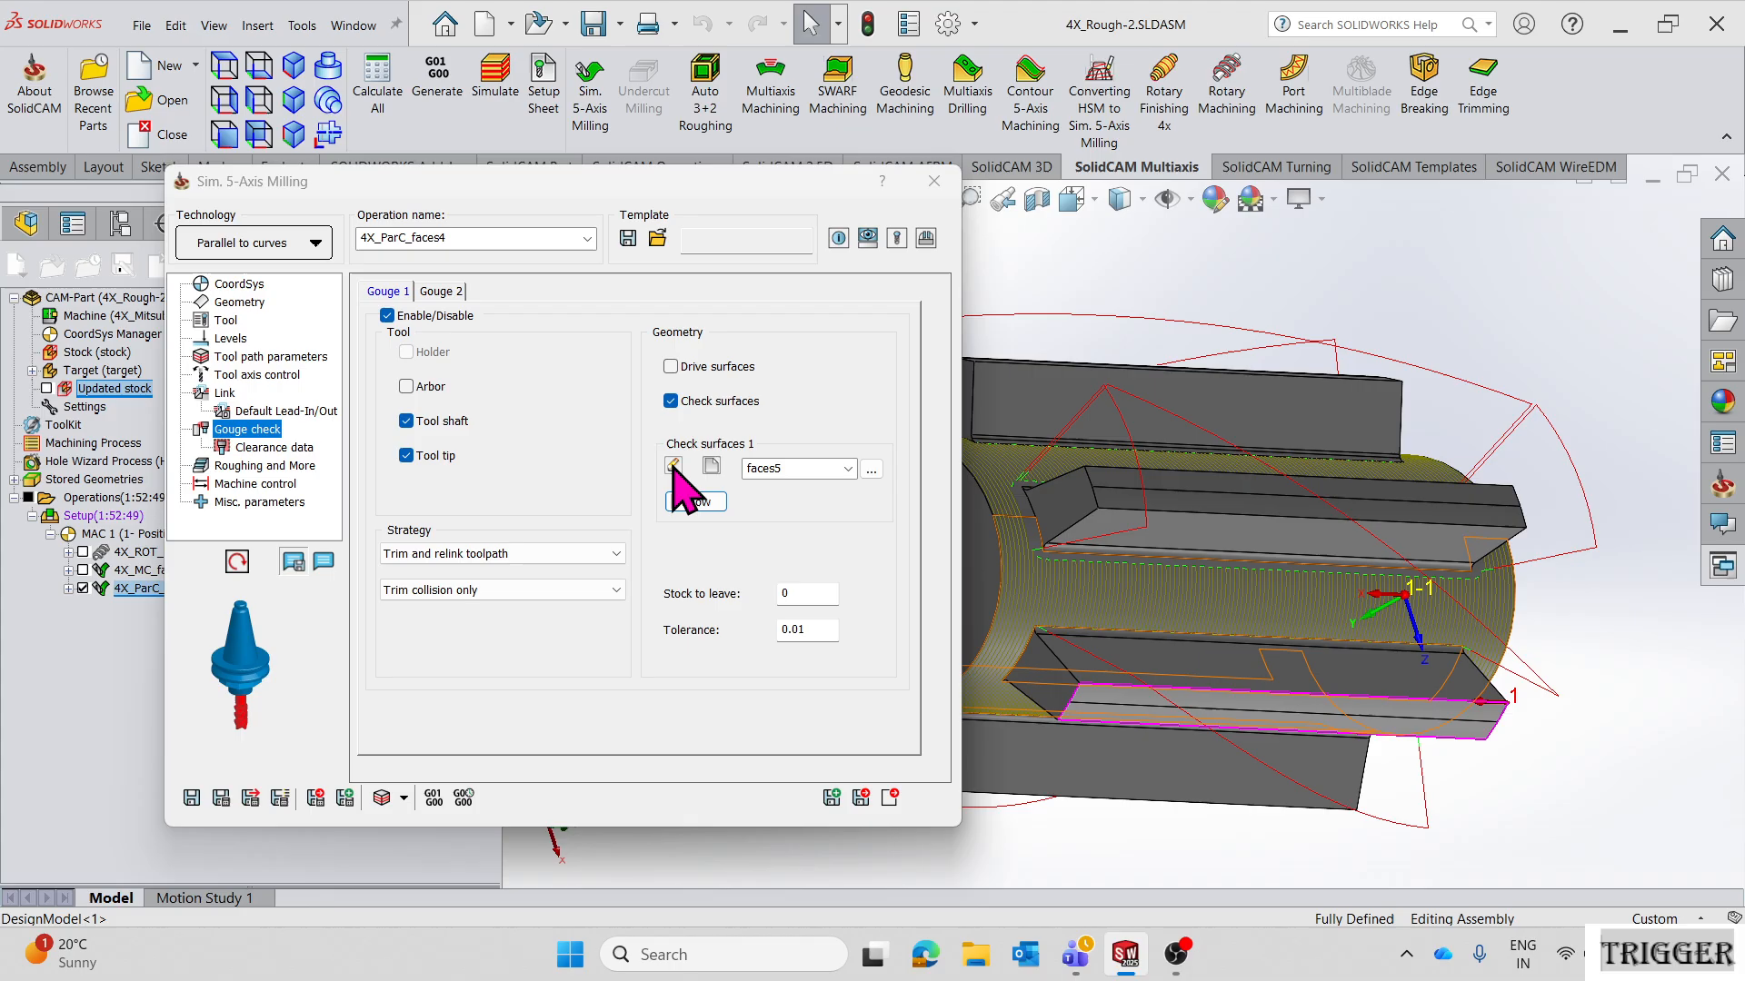
# - Review the faces in the faces5 check set and the passes around the cylinder, and exit the operation
pyautogui.click(673, 466)
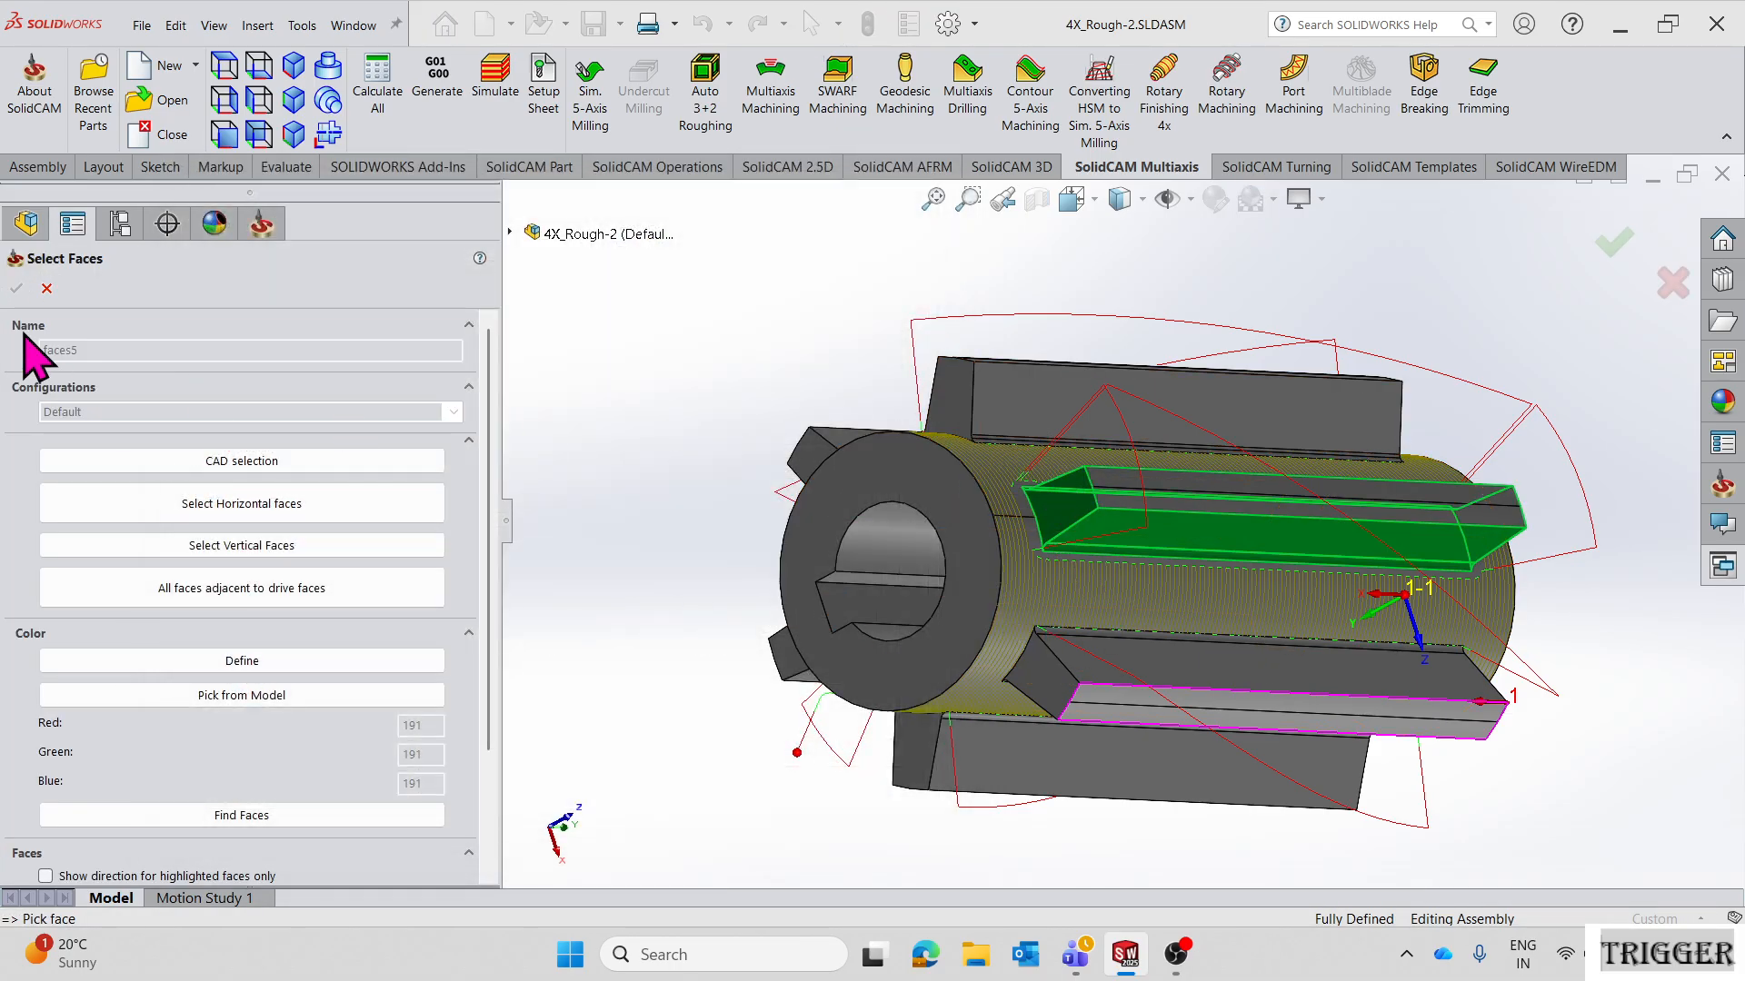
pyautogui.click(17, 288)
pyautogui.moveTo(1116, 568); pyautogui.dragTo(1336, 615, button='middle')
pyautogui.scroll(5, 1336, 615)
pyautogui.scroll(-2, 1033, 314)
pyautogui.moveTo(1034, 316); pyautogui.dragTo(1063, 751, button='middle')
pyautogui.click(889, 799)
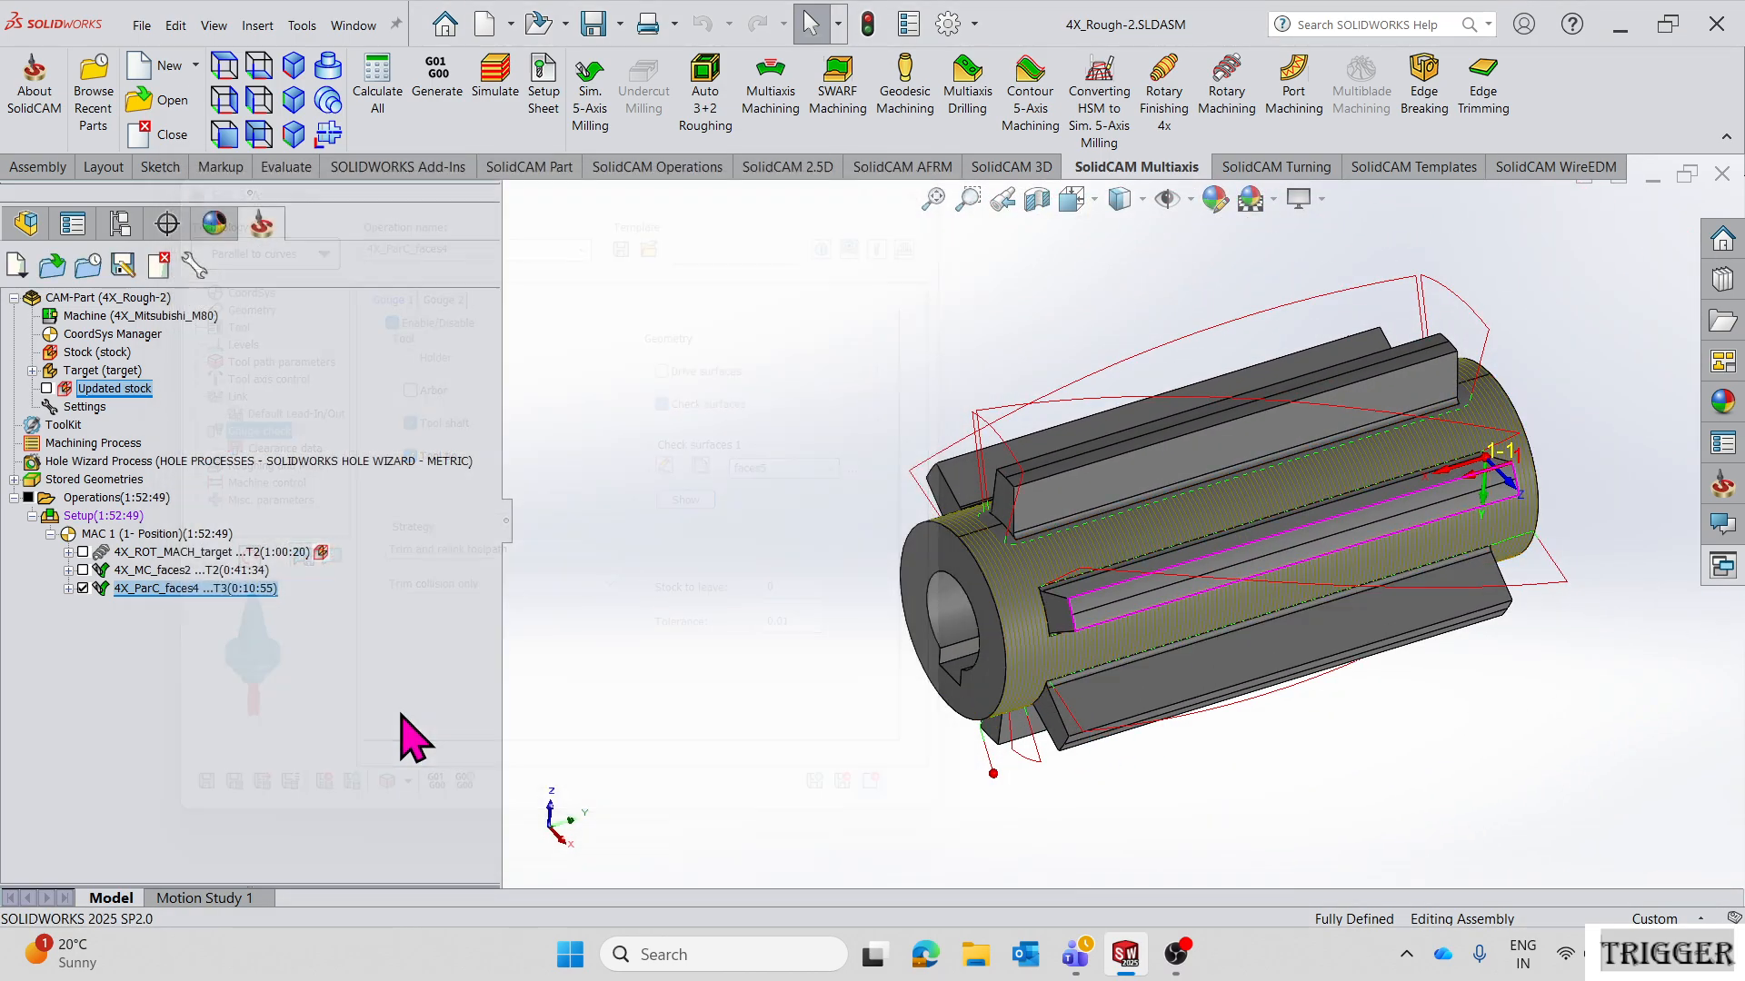
# - Display and hide the rotary roughing, morph and Parallel to curves toolpaths one at a time, and examine the bare part
pyautogui.click(83, 588)
pyautogui.click(83, 552)
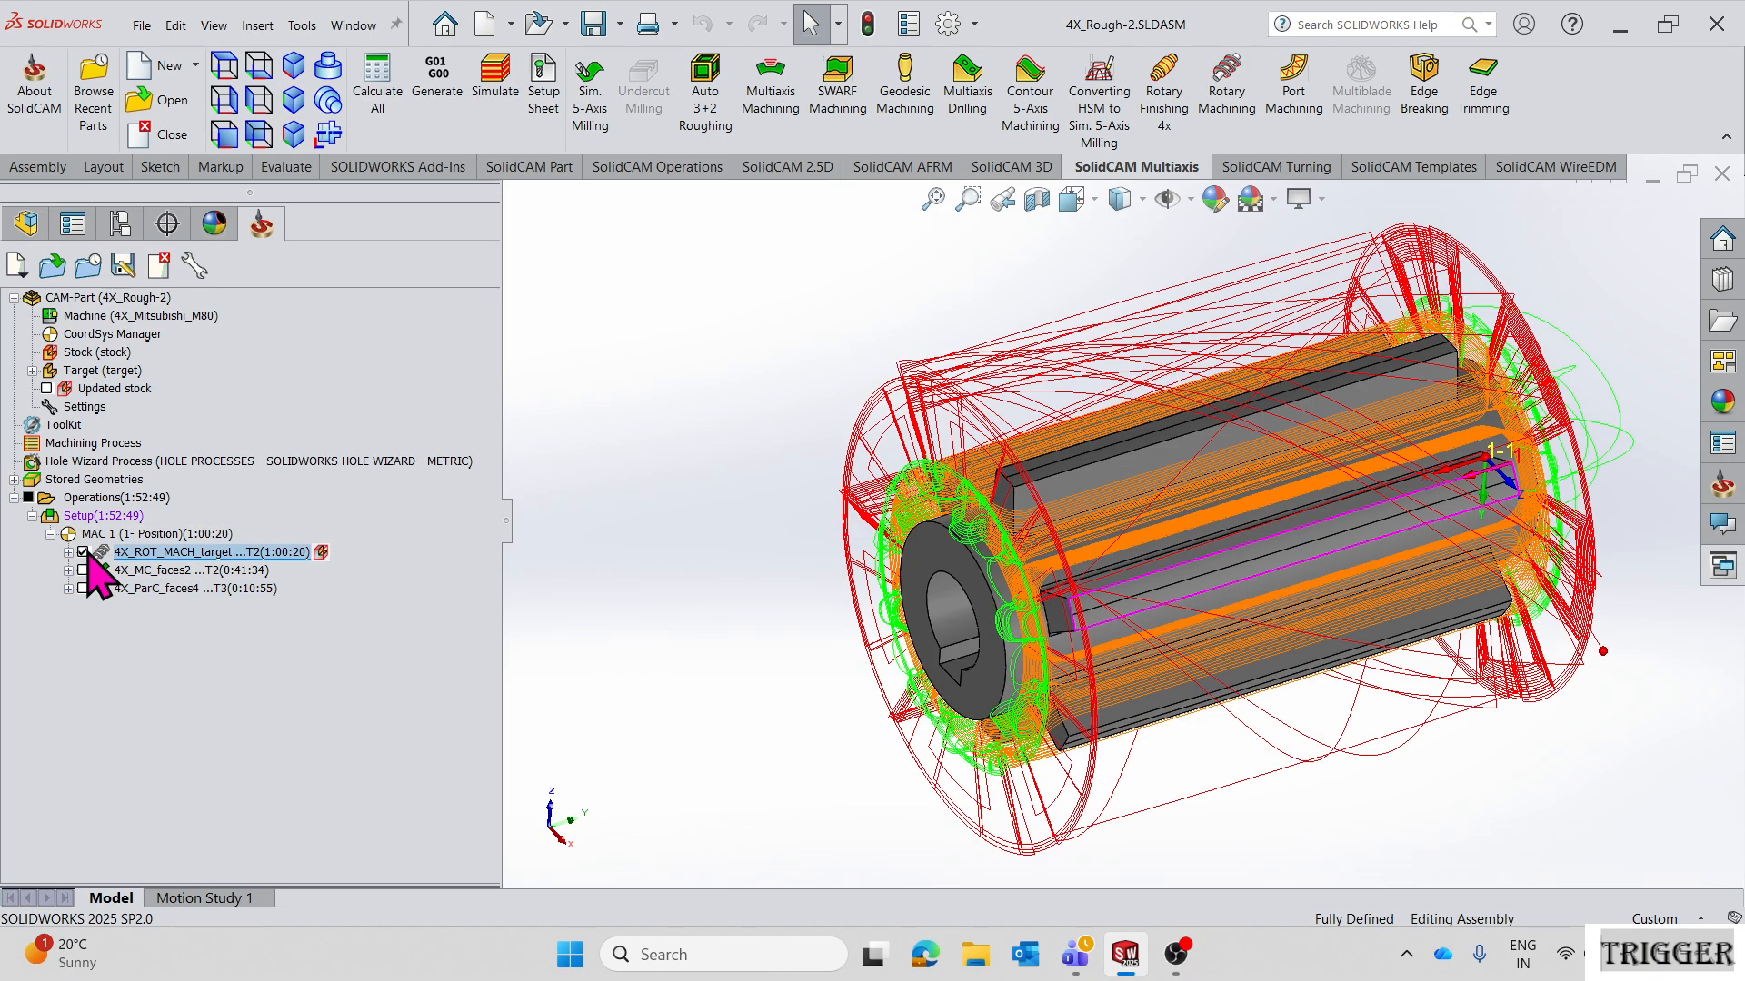
pyautogui.click(83, 551)
pyautogui.click(83, 570)
pyautogui.click(82, 570)
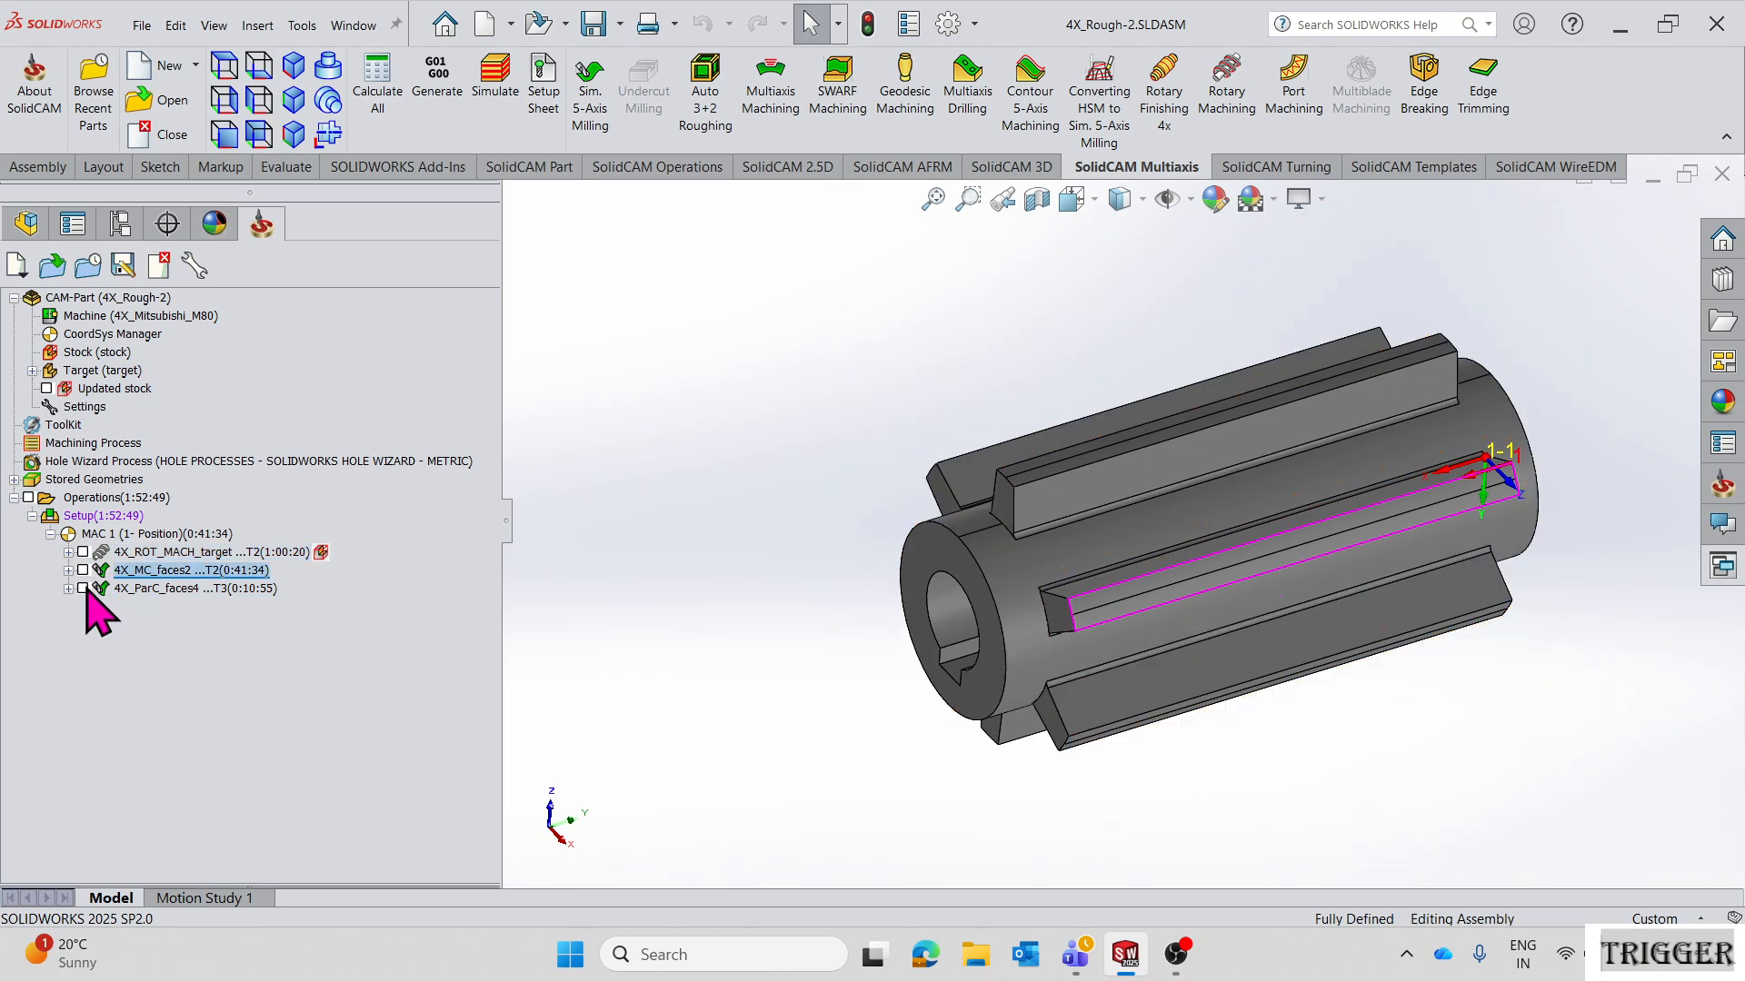
pyautogui.click(83, 588)
pyautogui.click(83, 588)
pyautogui.scroll(-3, 1336, 417)
pyautogui.moveTo(1176, 479); pyautogui.dragTo(1169, 441, button='middle')
pyautogui.scroll(3, 1168, 441)
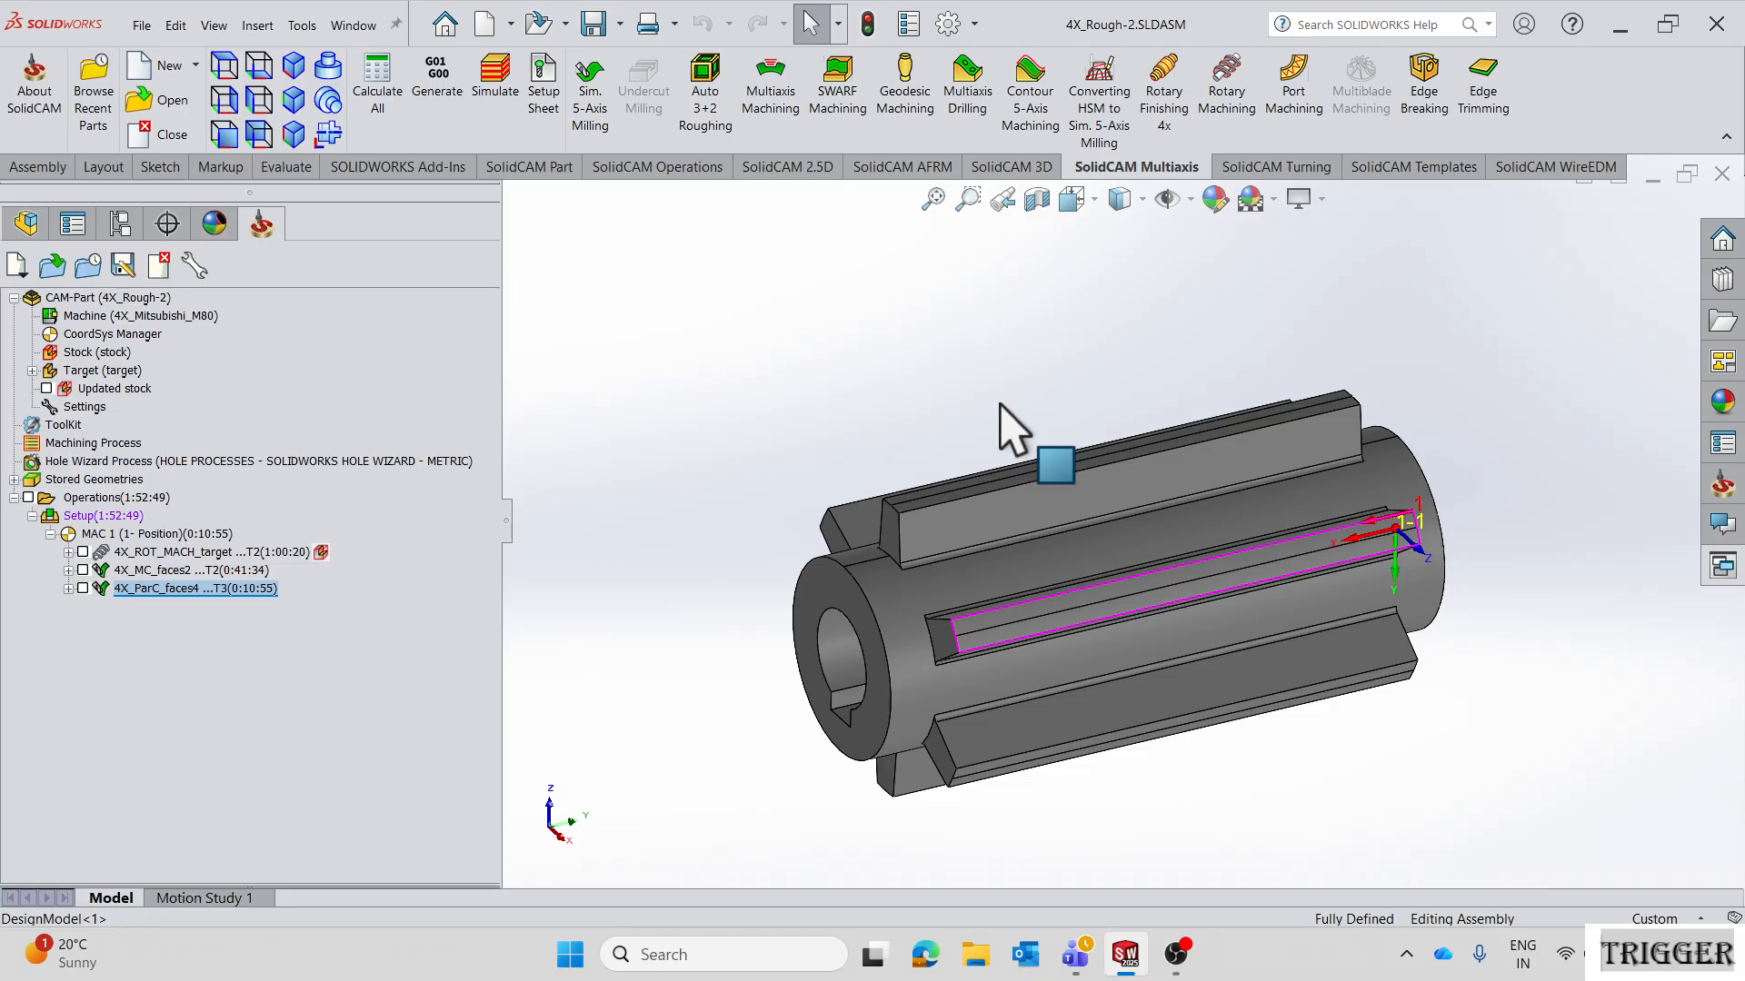
# - Open a new Sim. 5-Axis Milling operation and exit it unsaved, and briefly display the 4X_ParC_faces4 toolpath
pyautogui.click(597, 130)
pyautogui.click(896, 796)
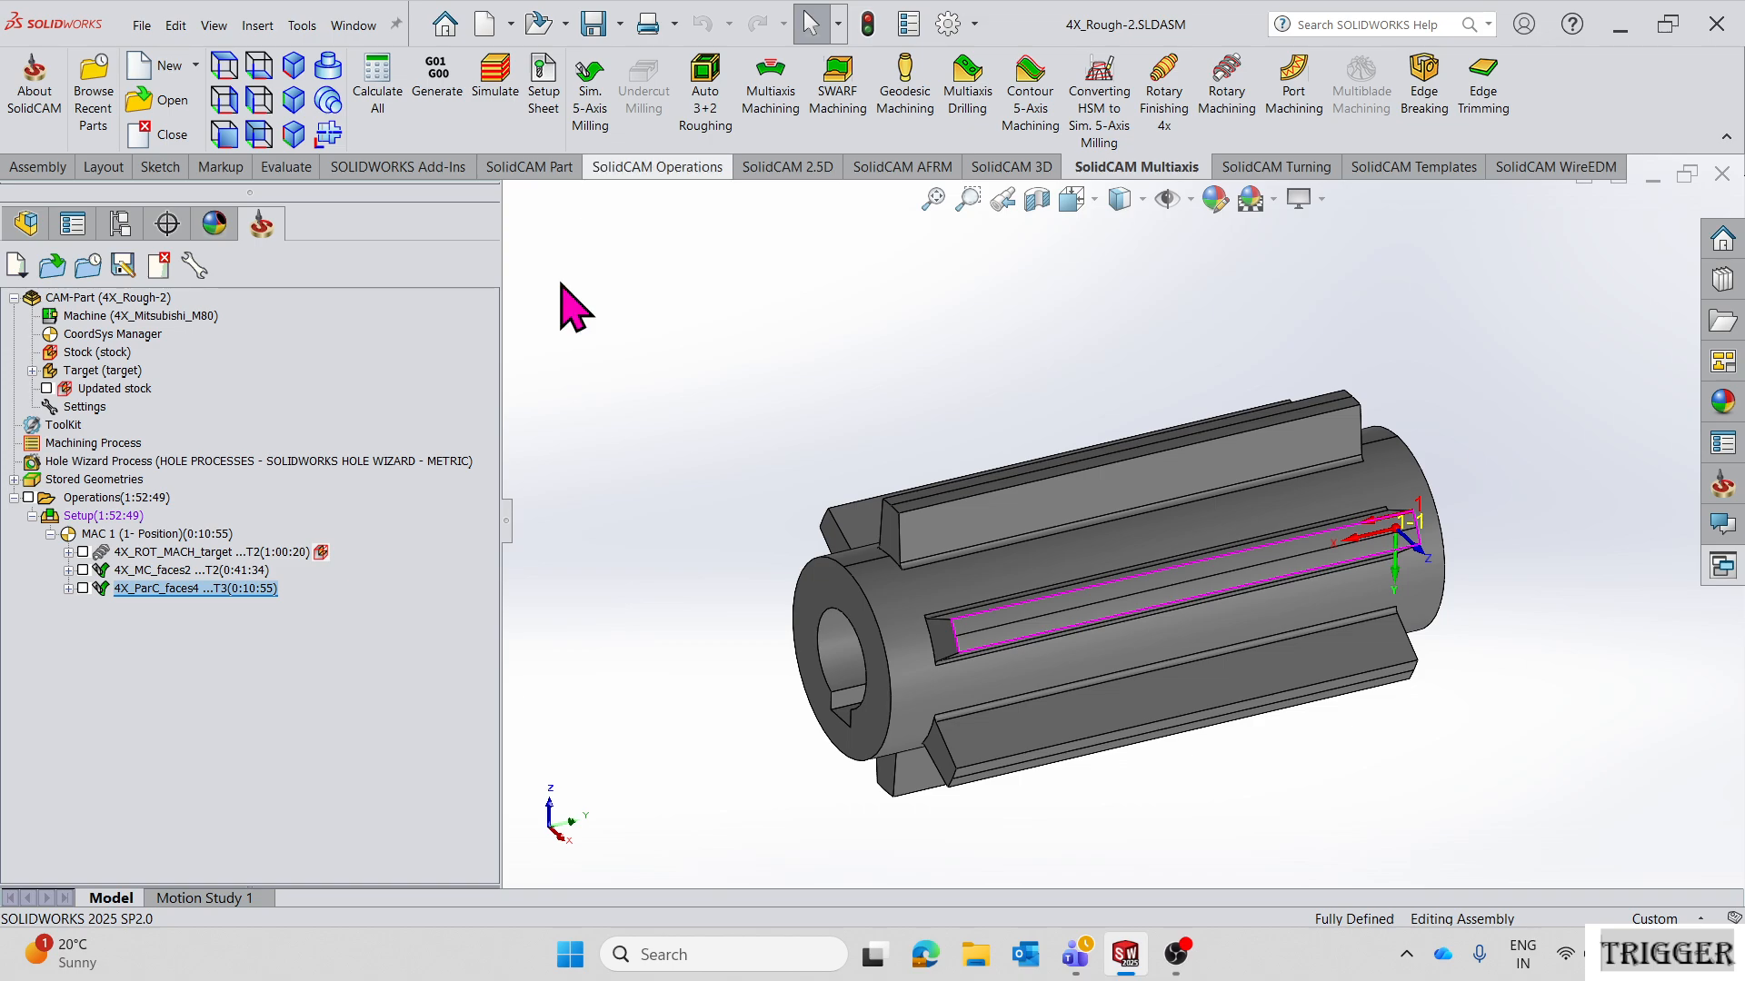
pyautogui.click(82, 589)
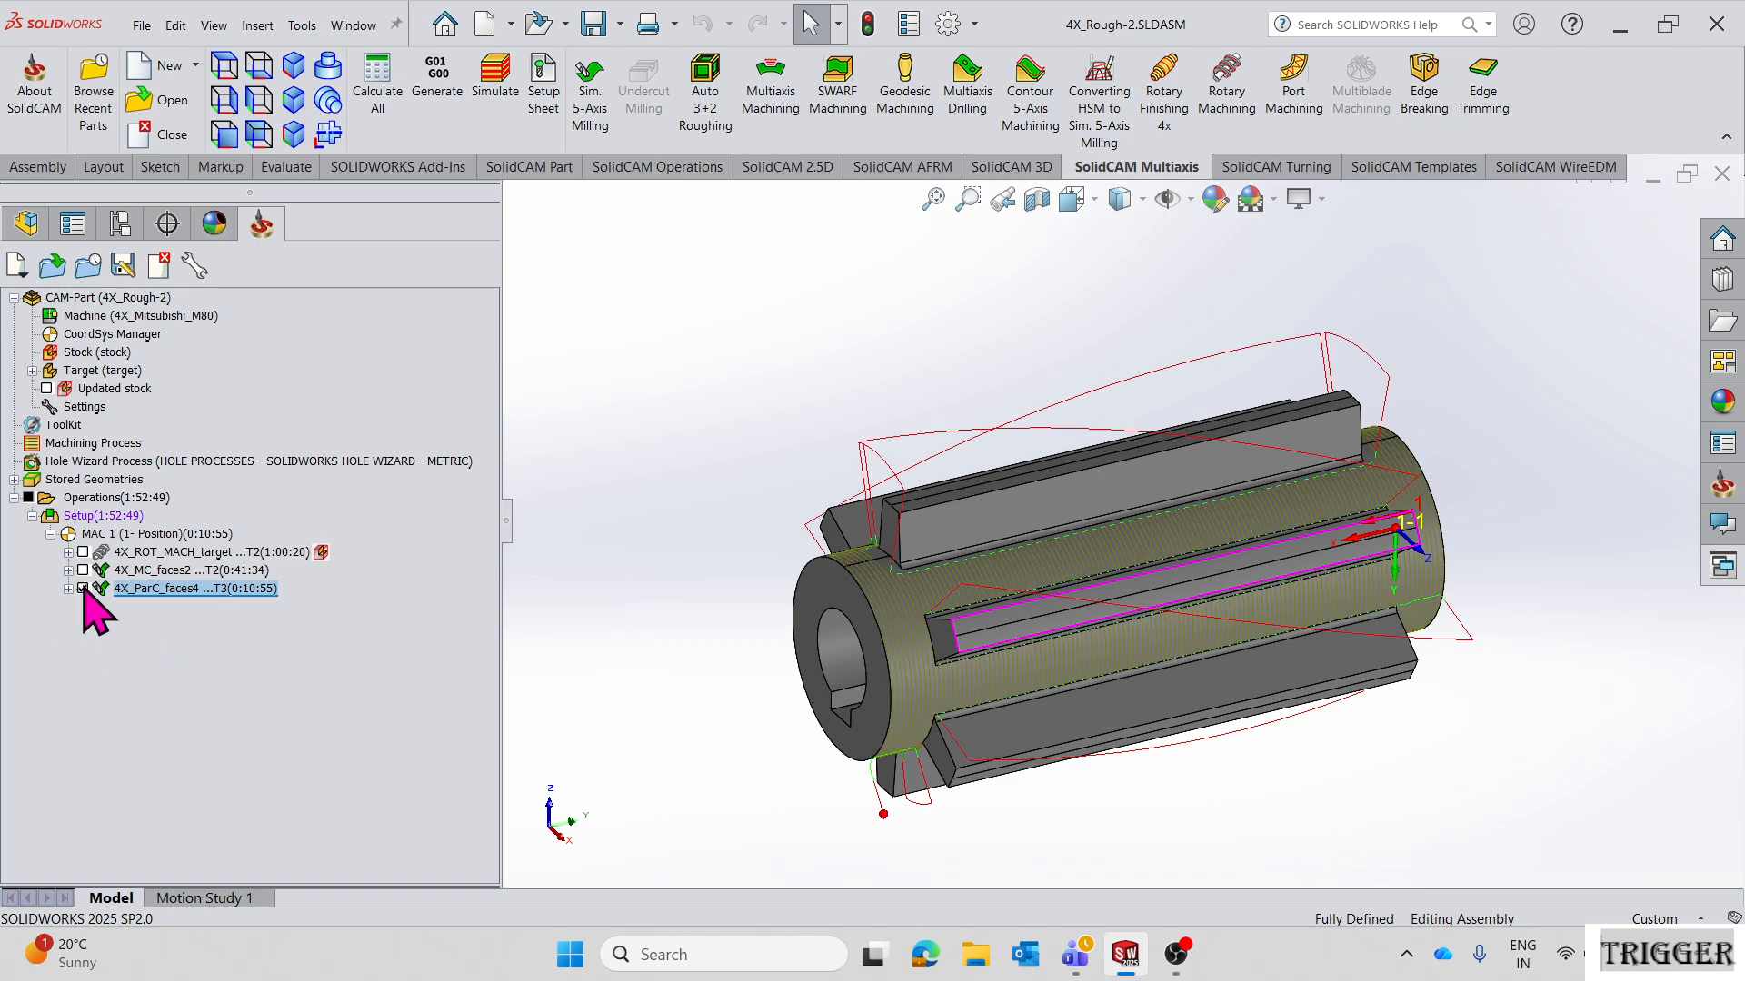
pyautogui.click(83, 589)
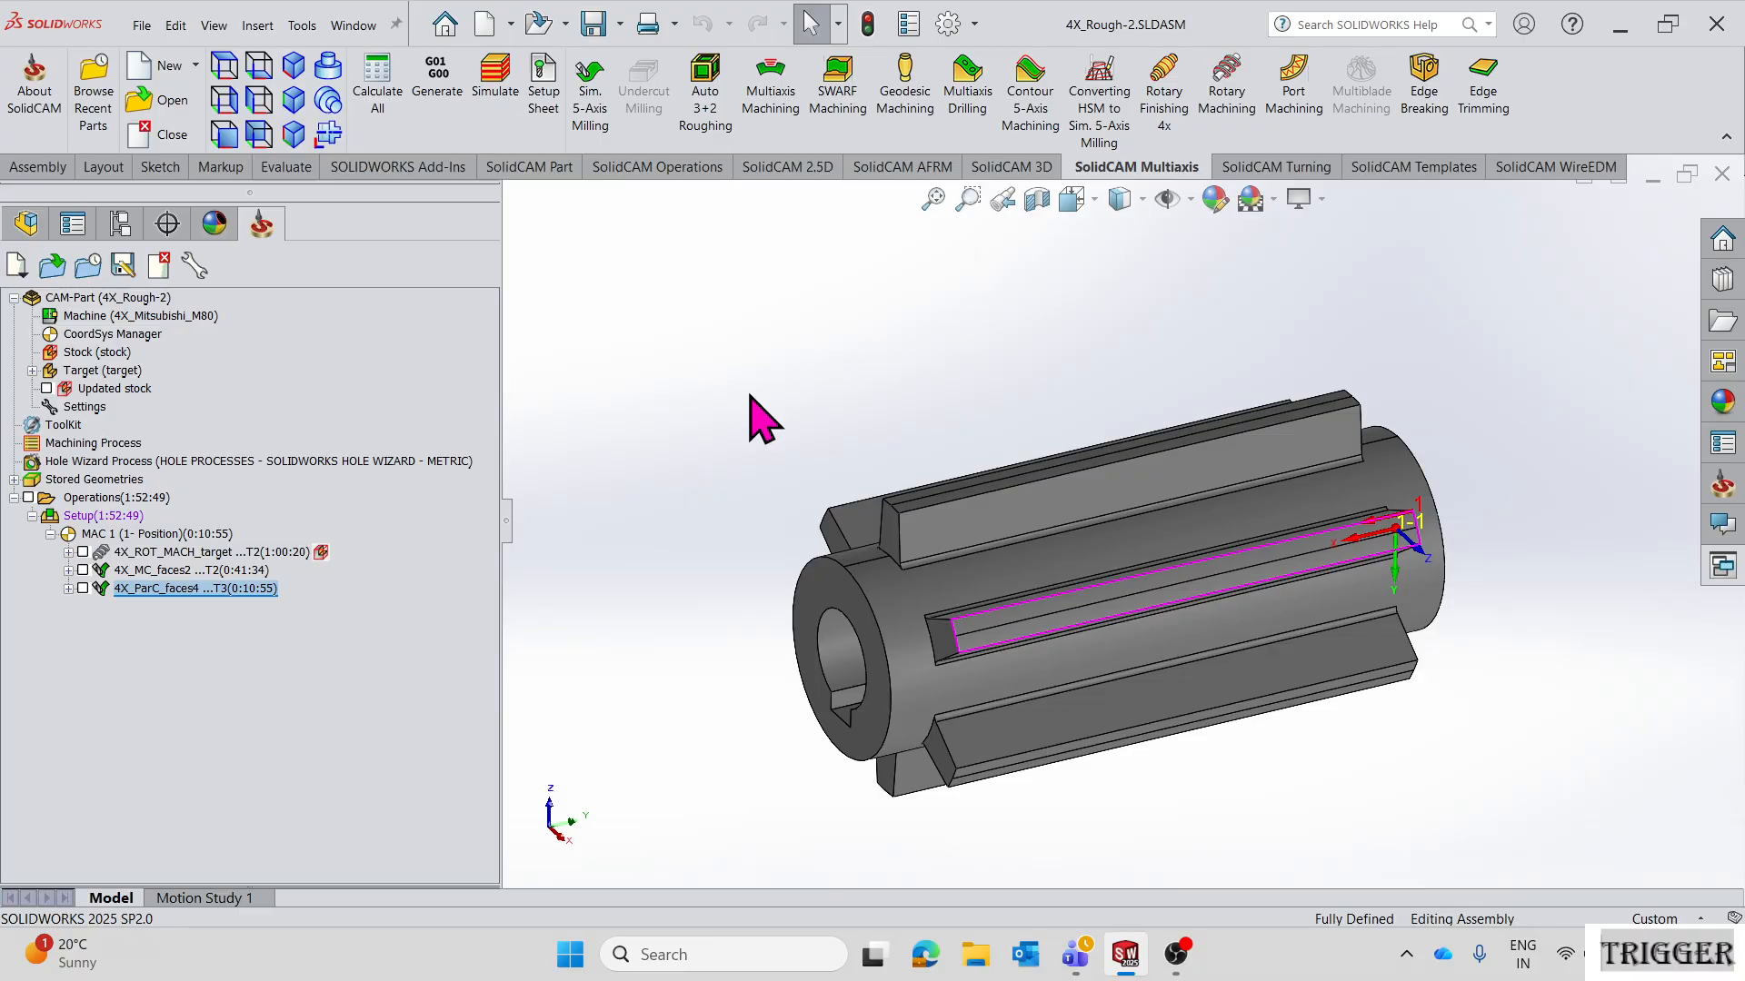